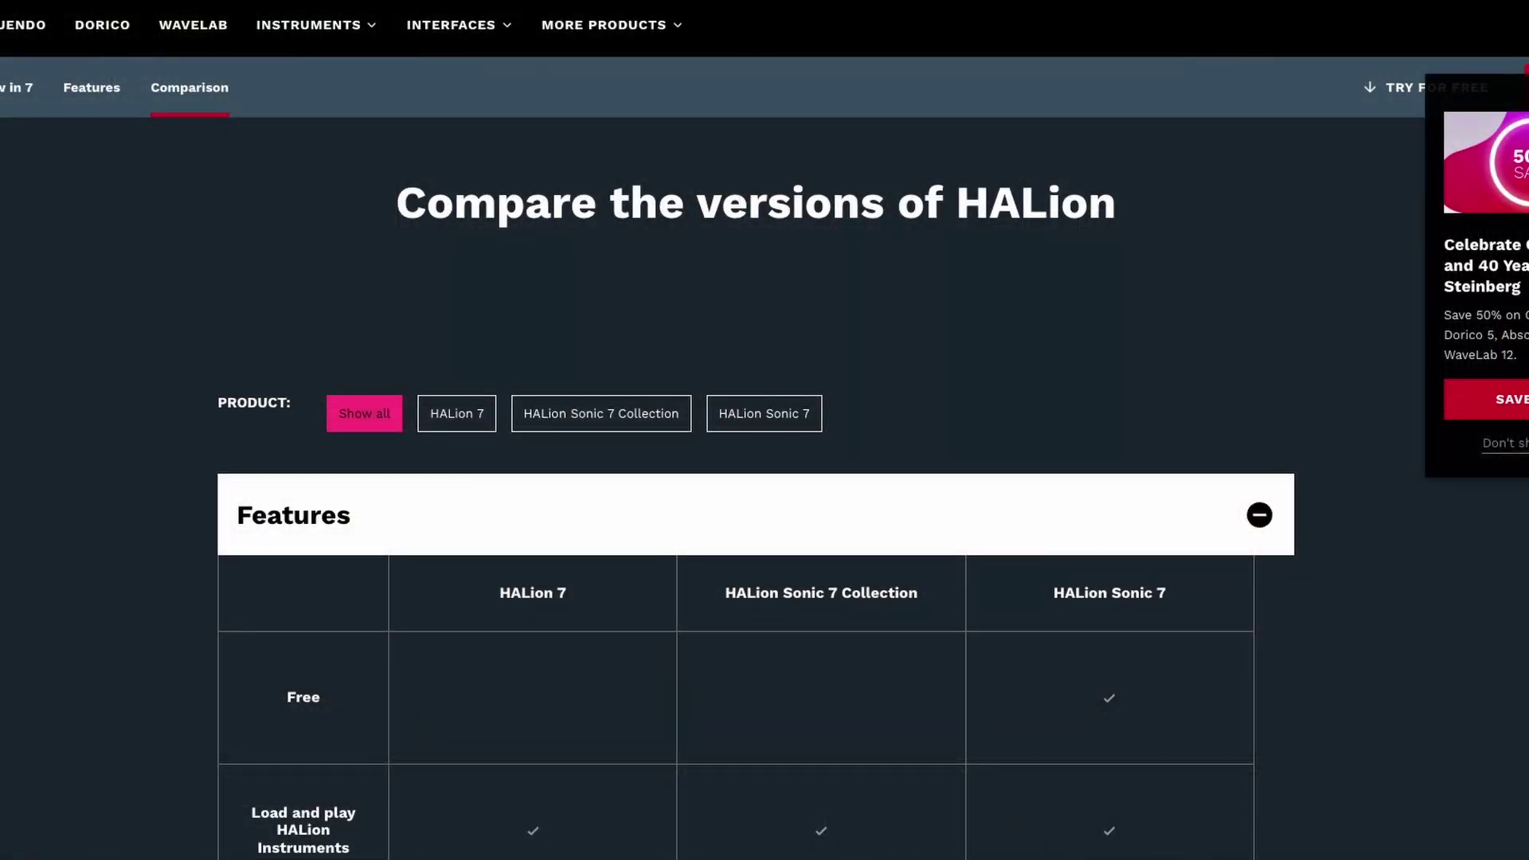
Step: Scroll through the HALion version comparison table and the Get free Instruments page listing LoFi Piano
scroll(764, 478, down, 3)
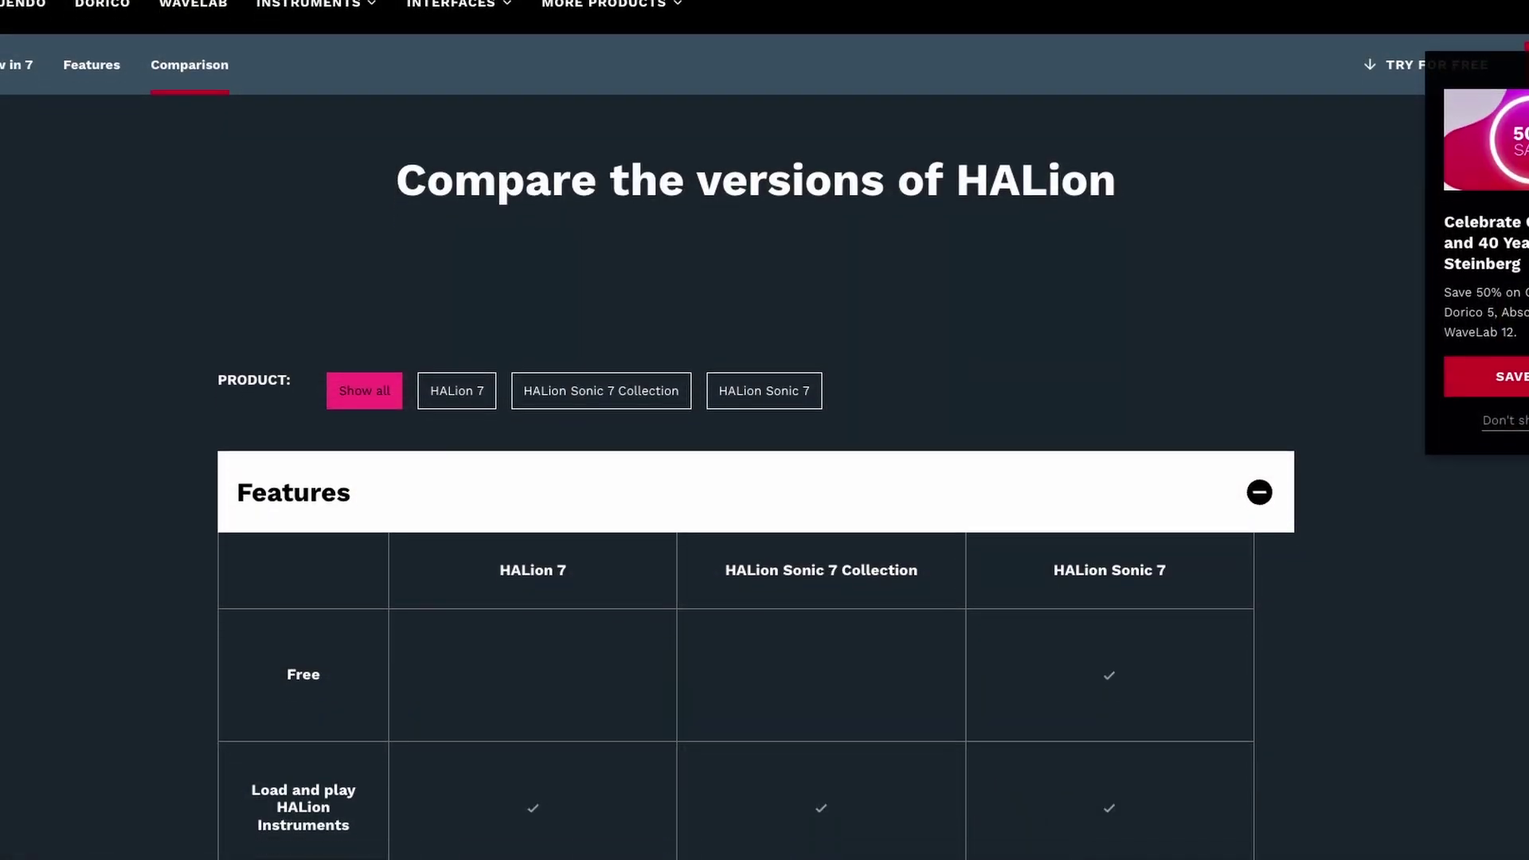
scroll(764, 478, down, 10)
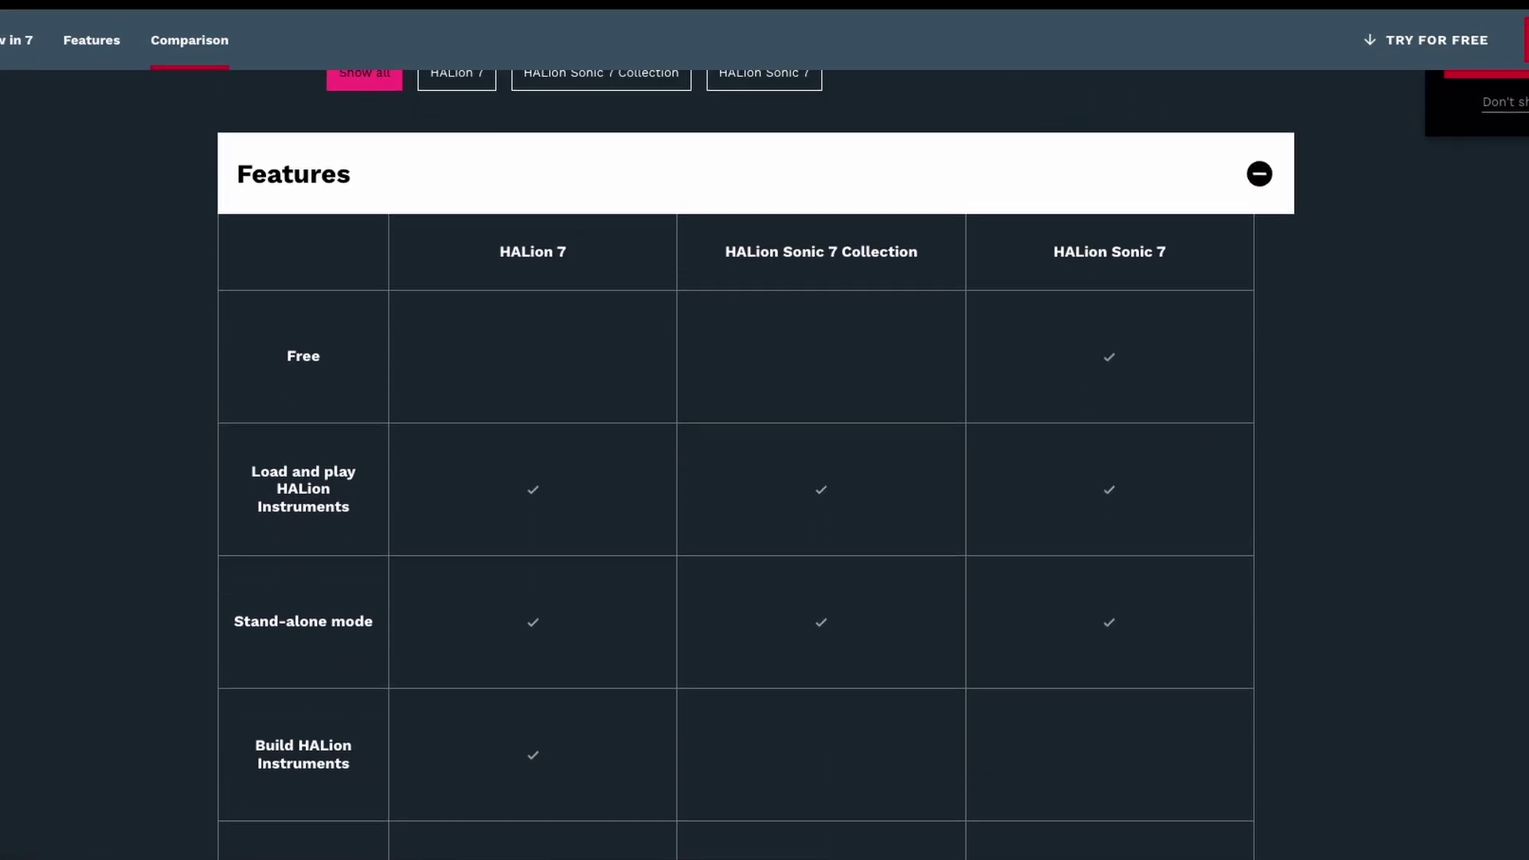
scroll(765, 477, down, 2)
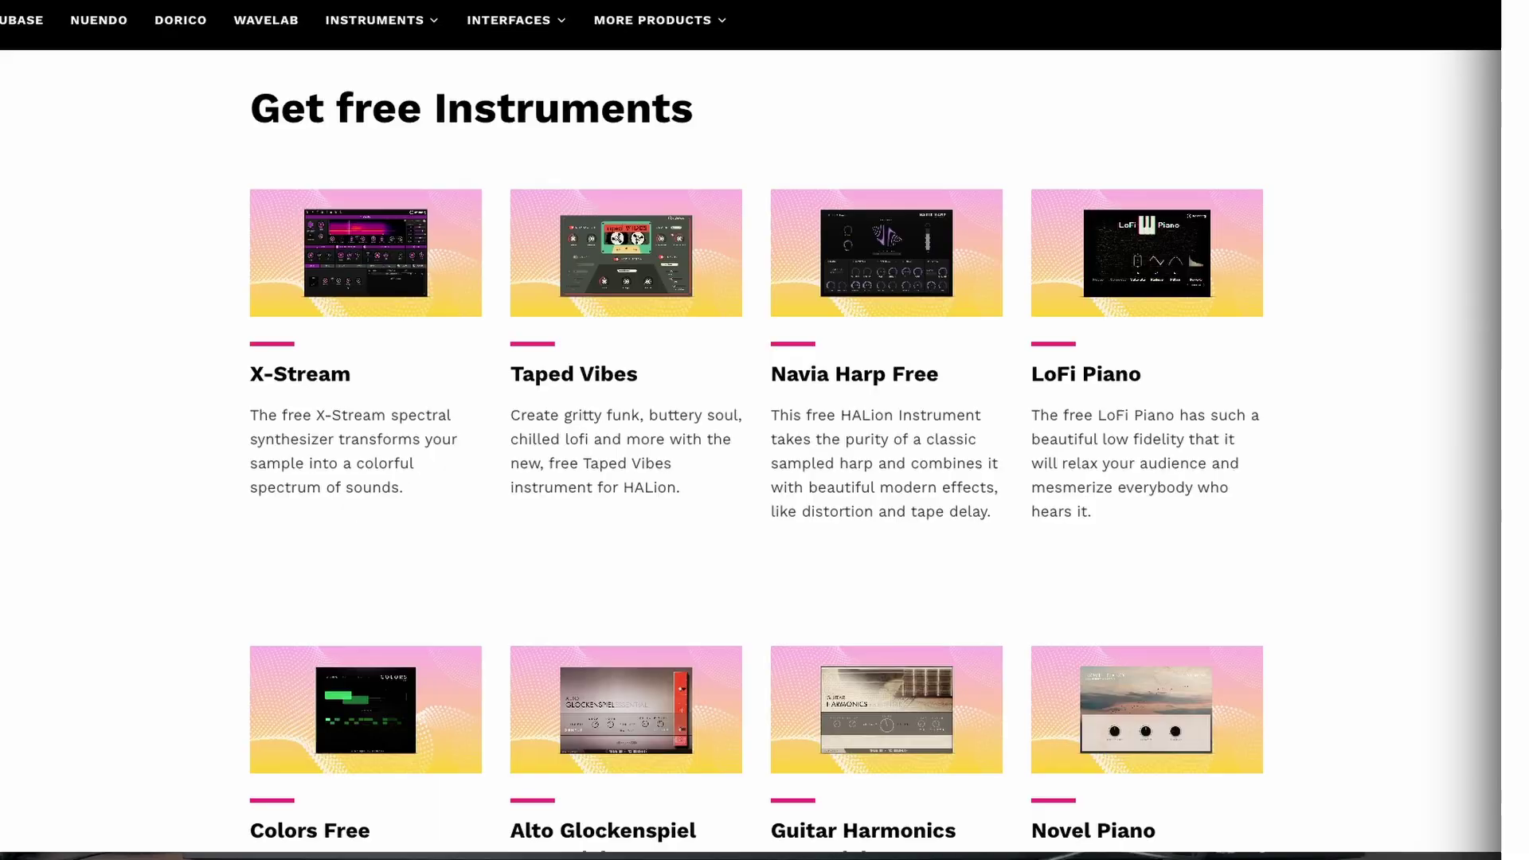
scroll(756, 459, down, 2)
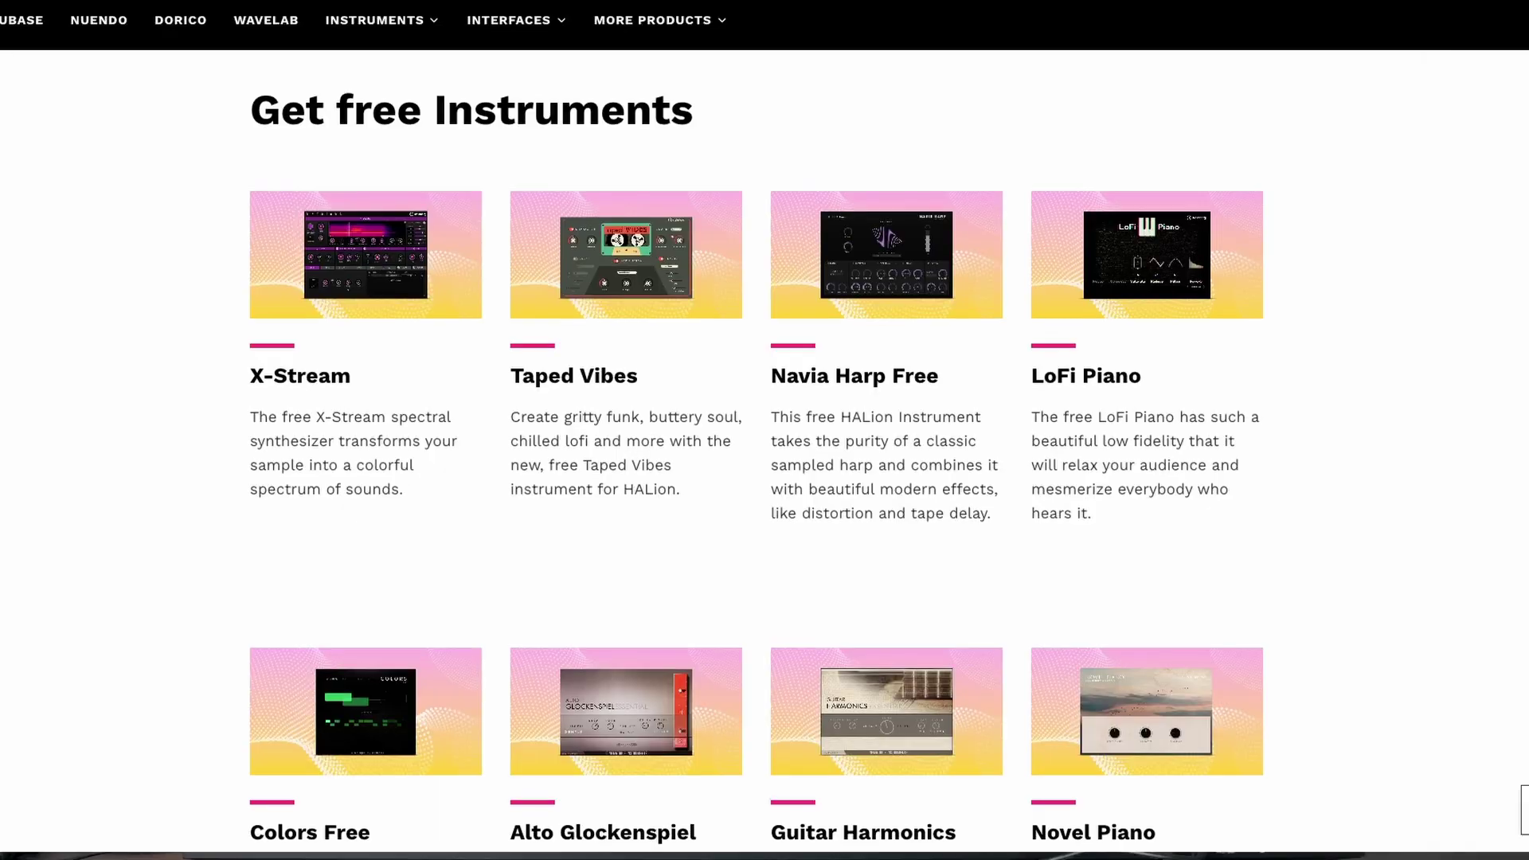
scroll(757, 459, down, 2)
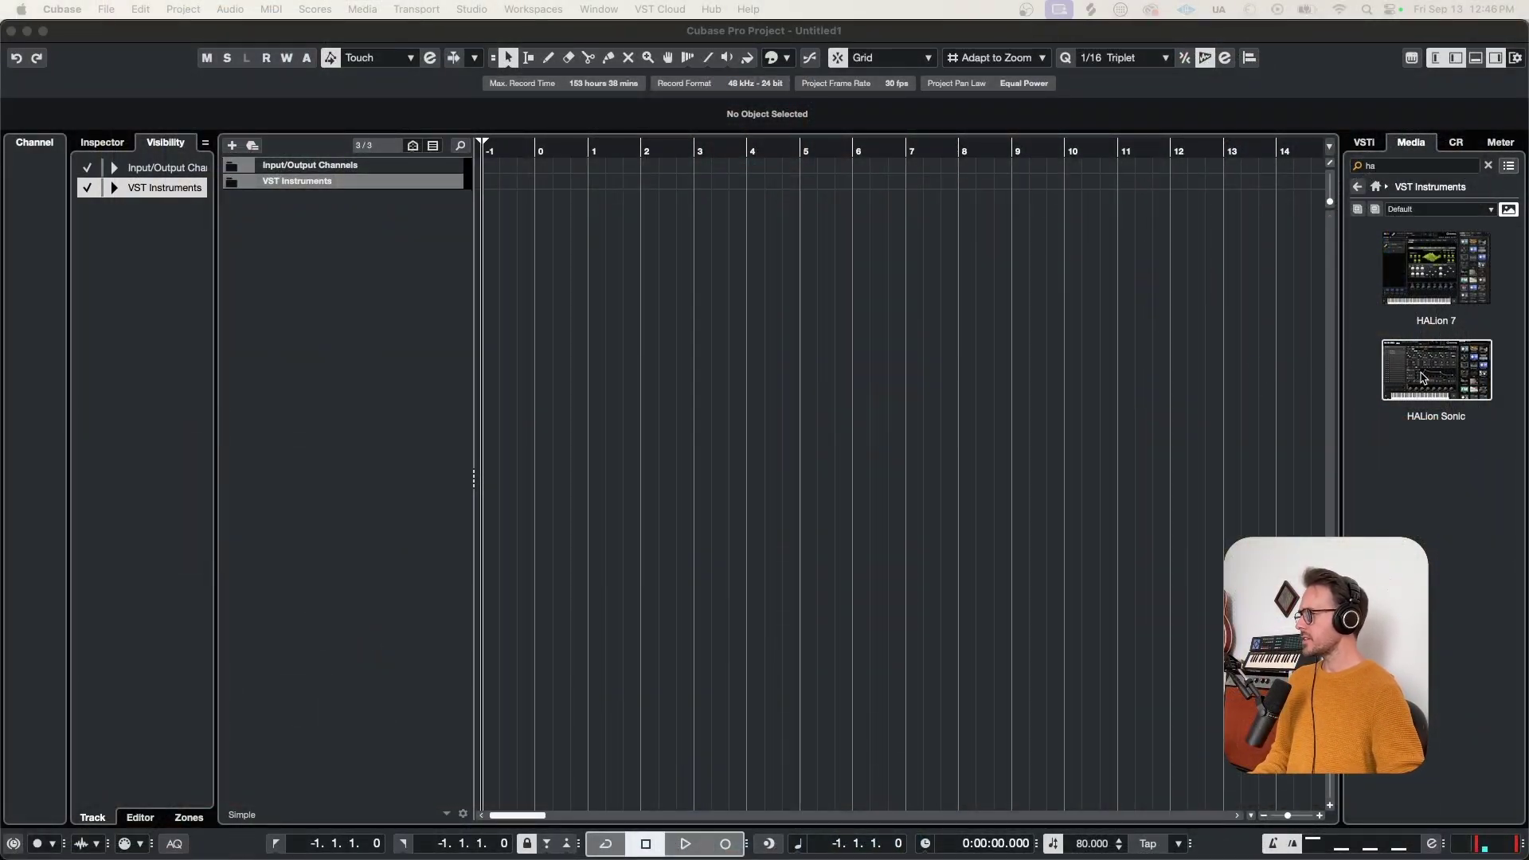
Step: Drag HALion Sonic into the project as an instrument track and load LoFi Piano's 'Abandoned Hotel' program into slot 1
drag(1423, 377, 836, 391)
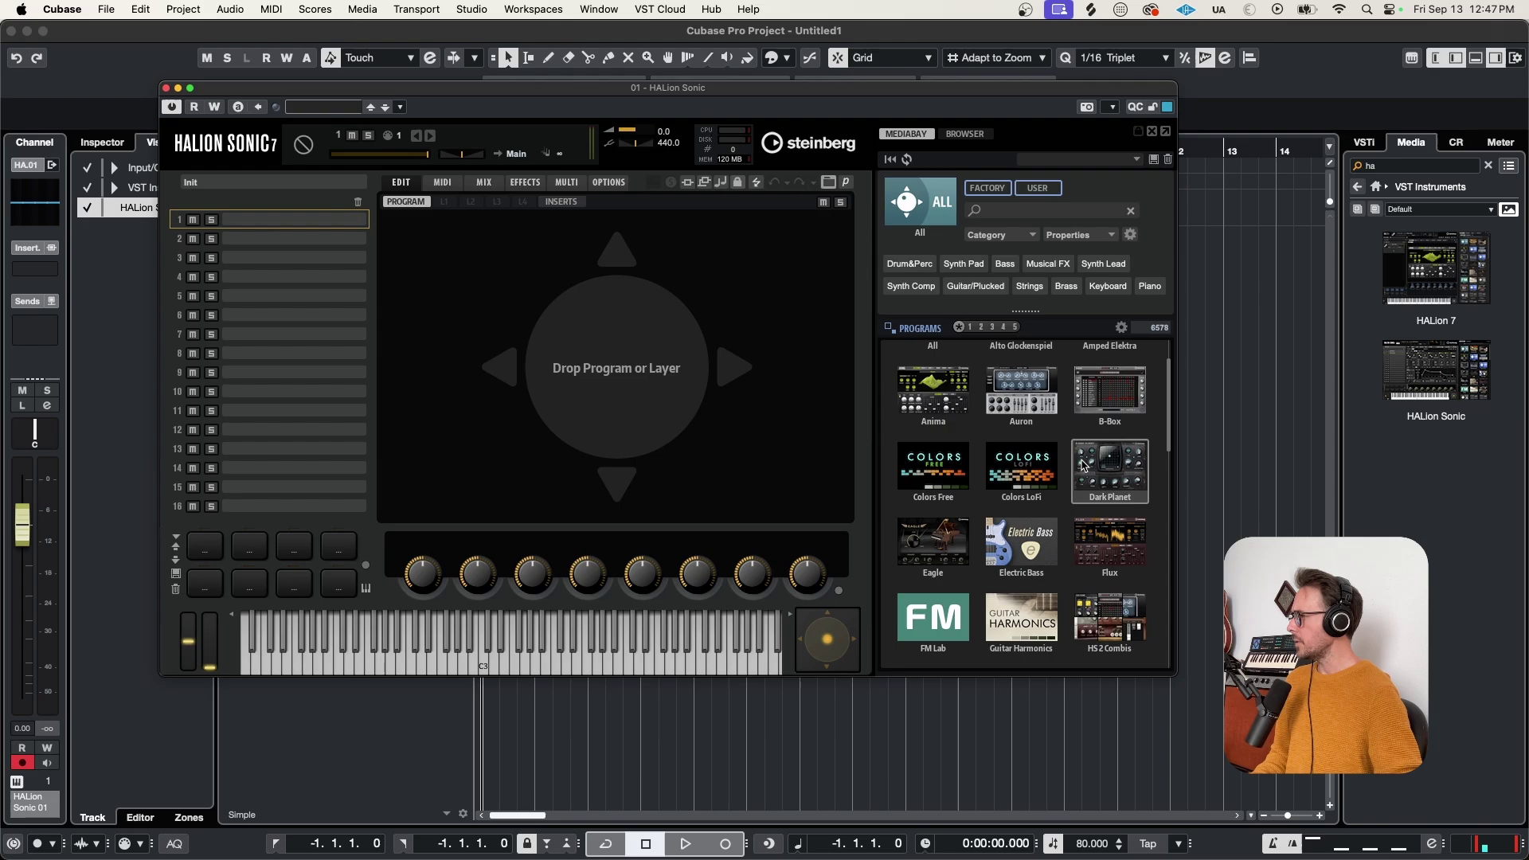
scroll(1083, 466, down, 10)
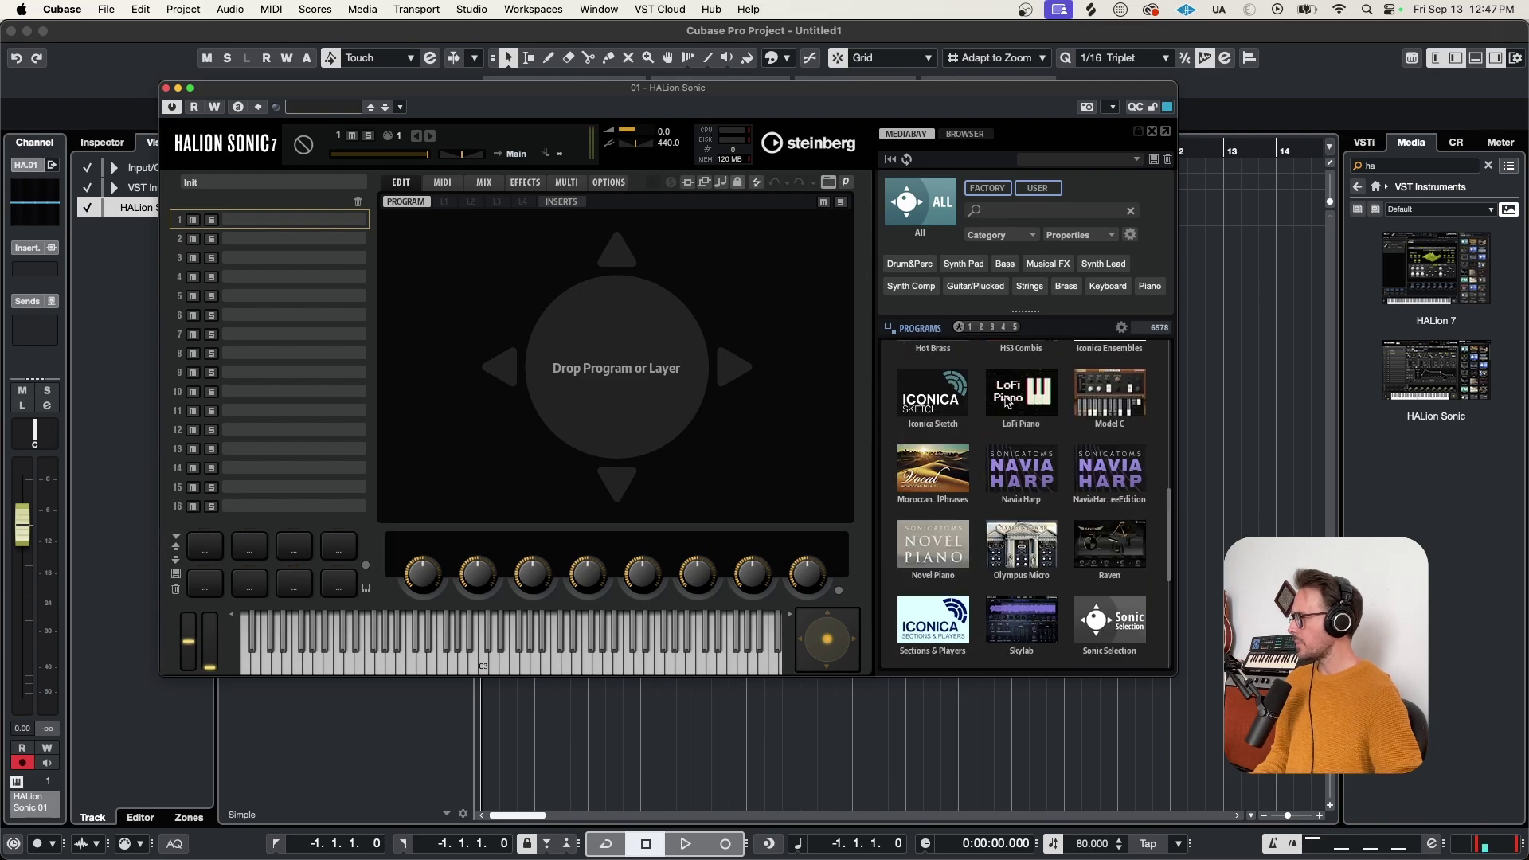
click(1007, 397)
double_click(926, 366)
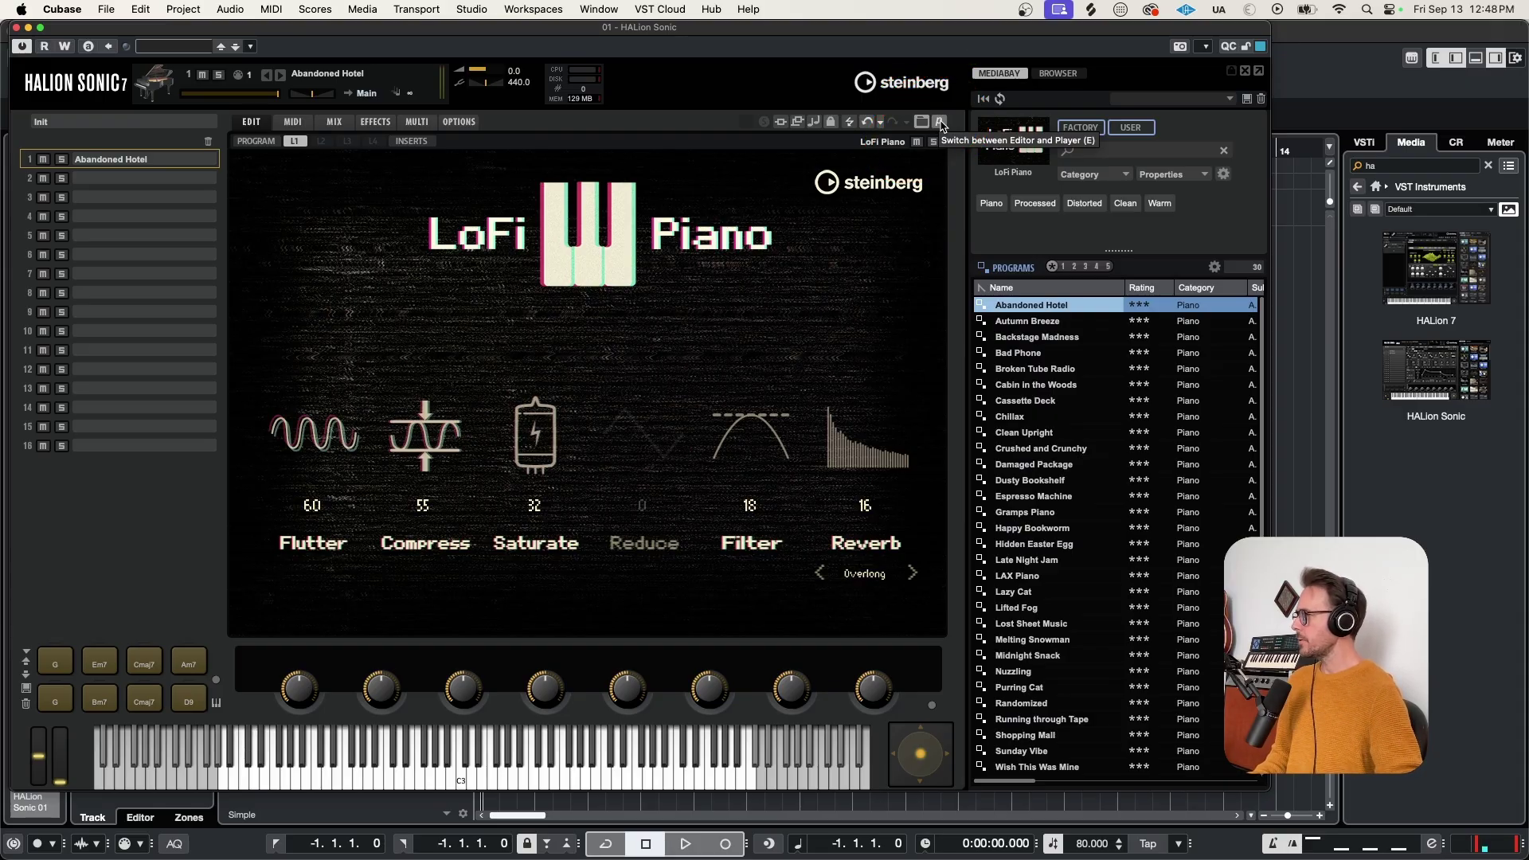
Step: Switch HALion Sonic to the compact player layout and turn off automatic layout of extra controls
click(941, 125)
drag(460, 33, 728, 52)
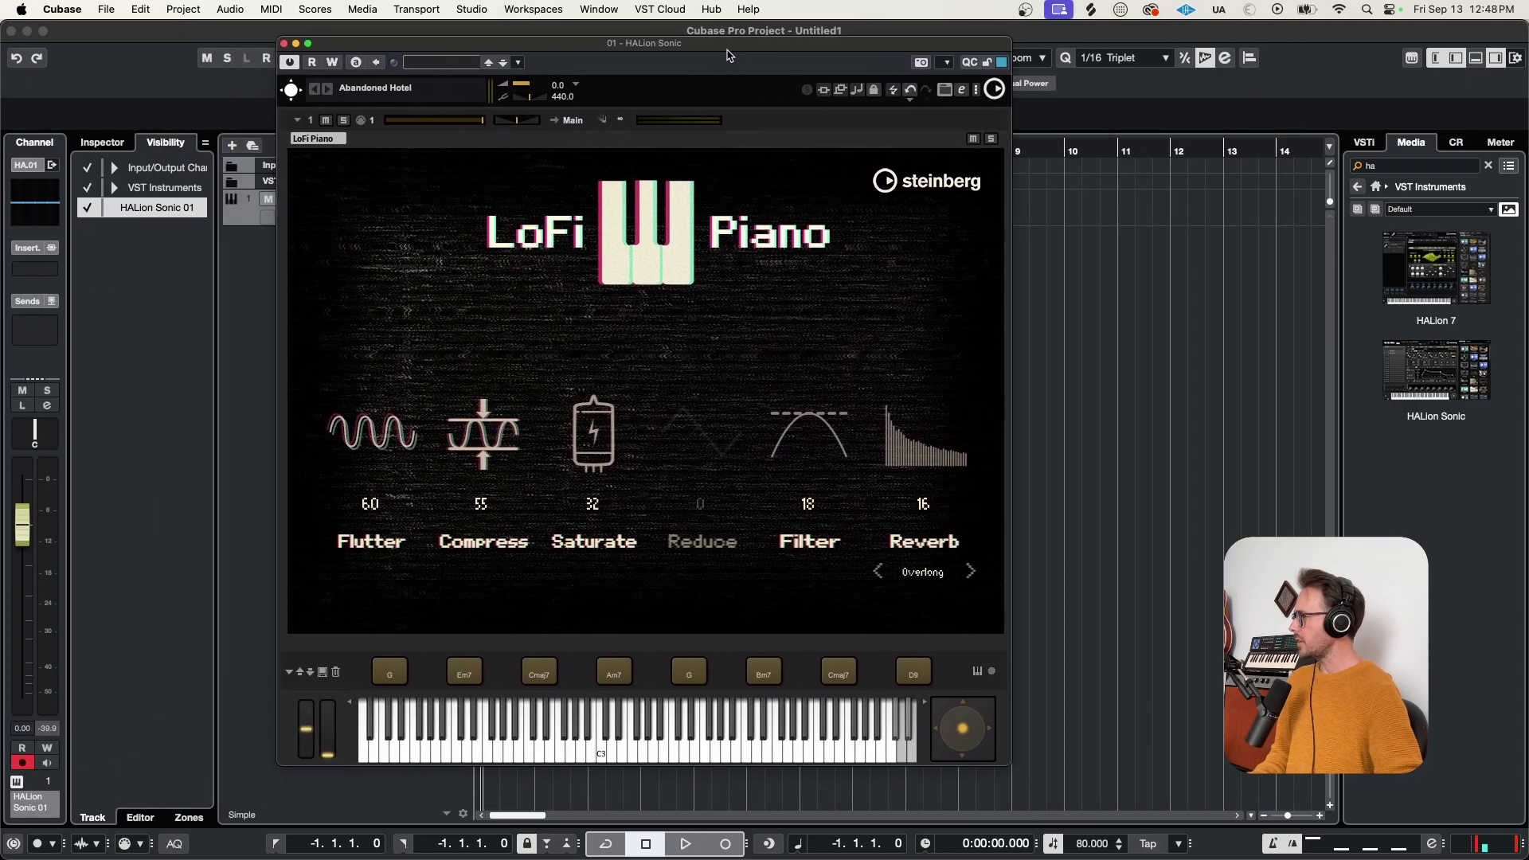
click(975, 90)
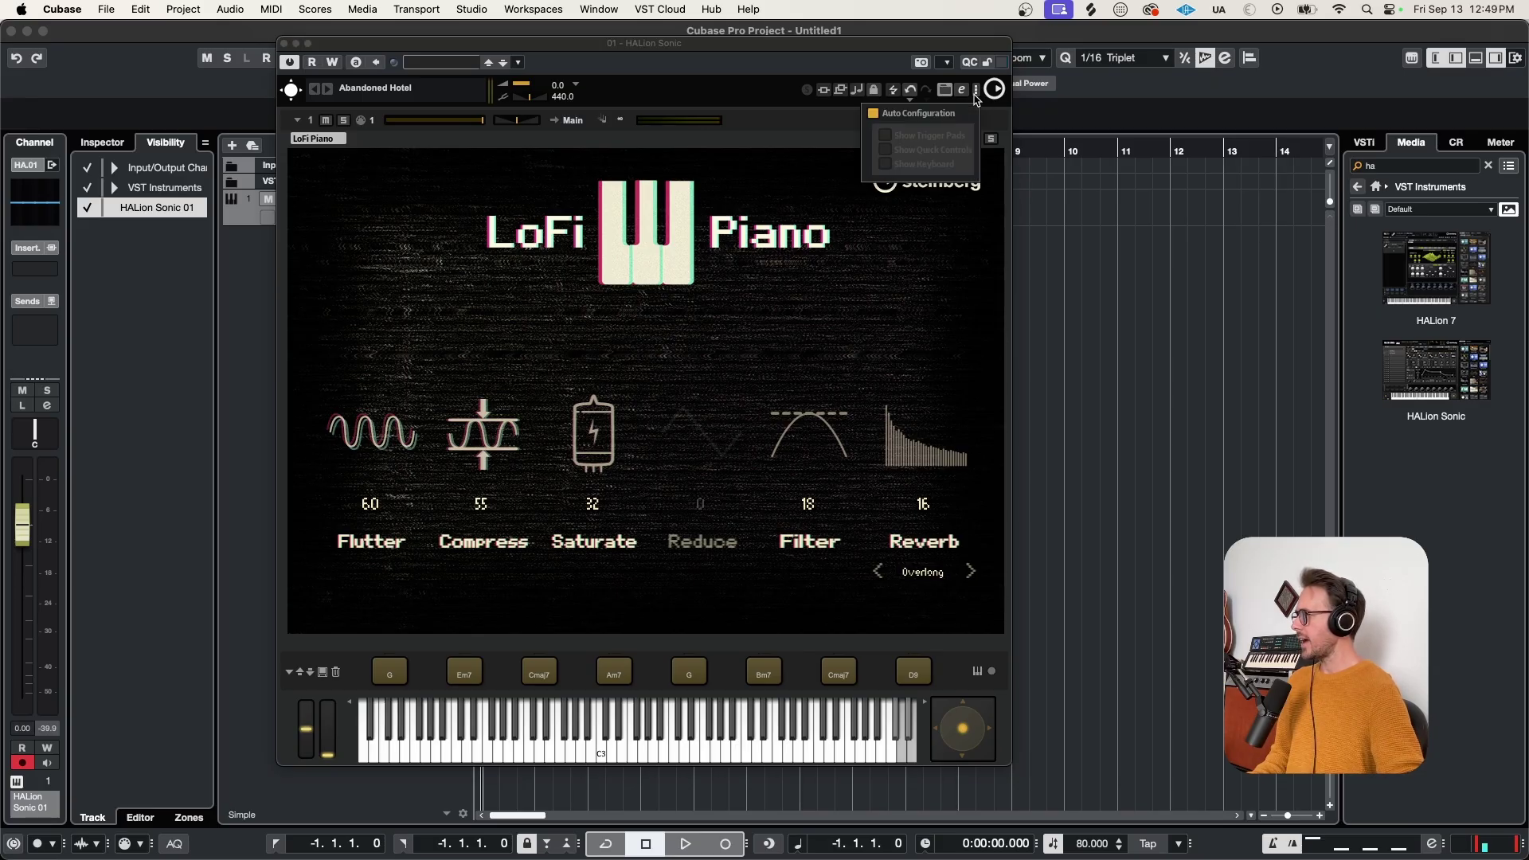
click(876, 114)
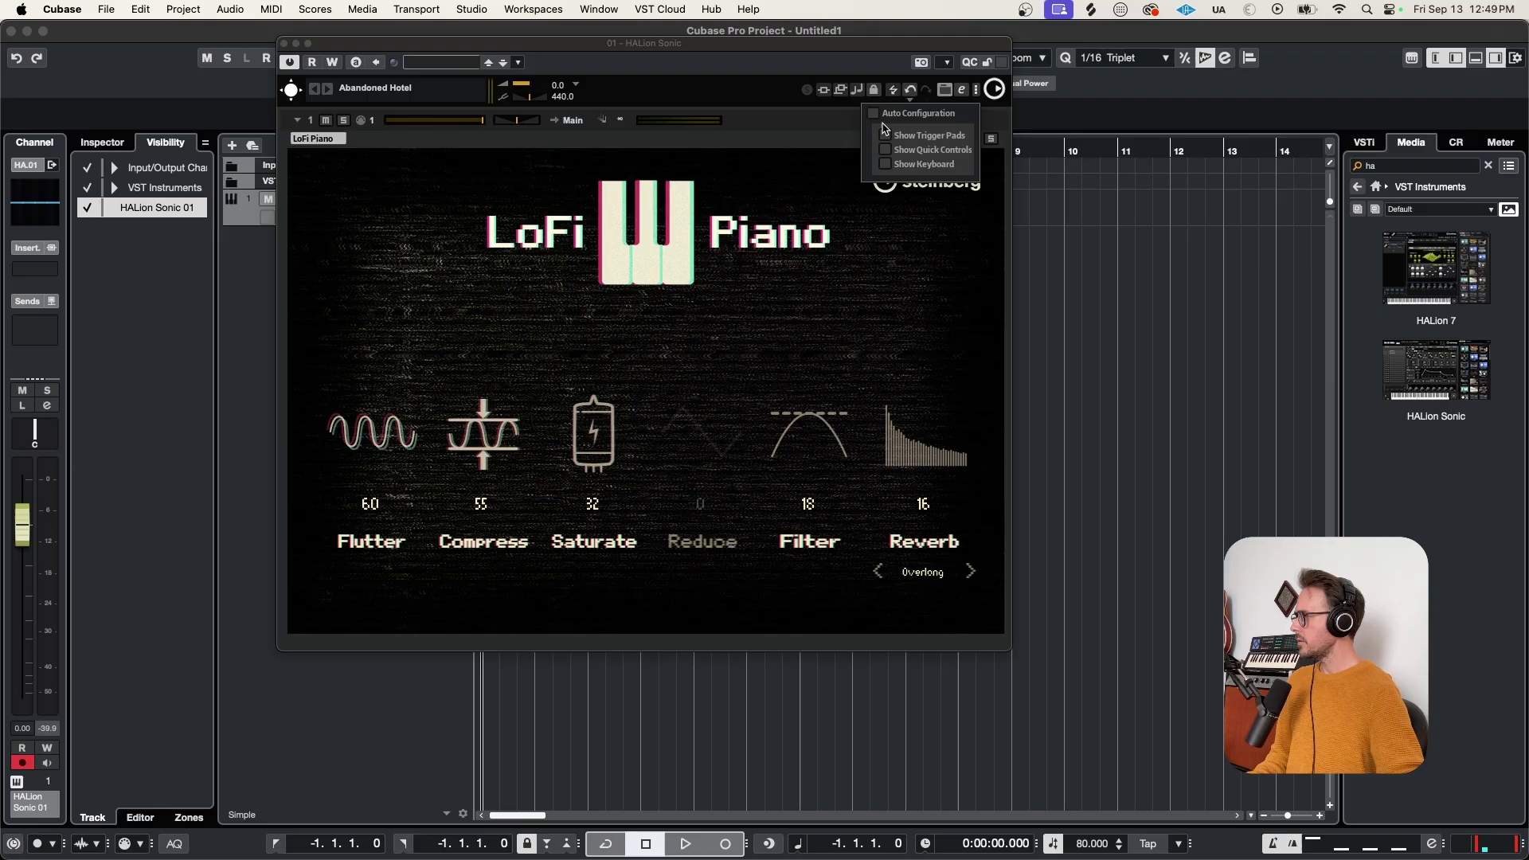
Step: Try out trigger pads, quick controls and keyboard, then re-enable automatic extra-control layout
click(886, 136)
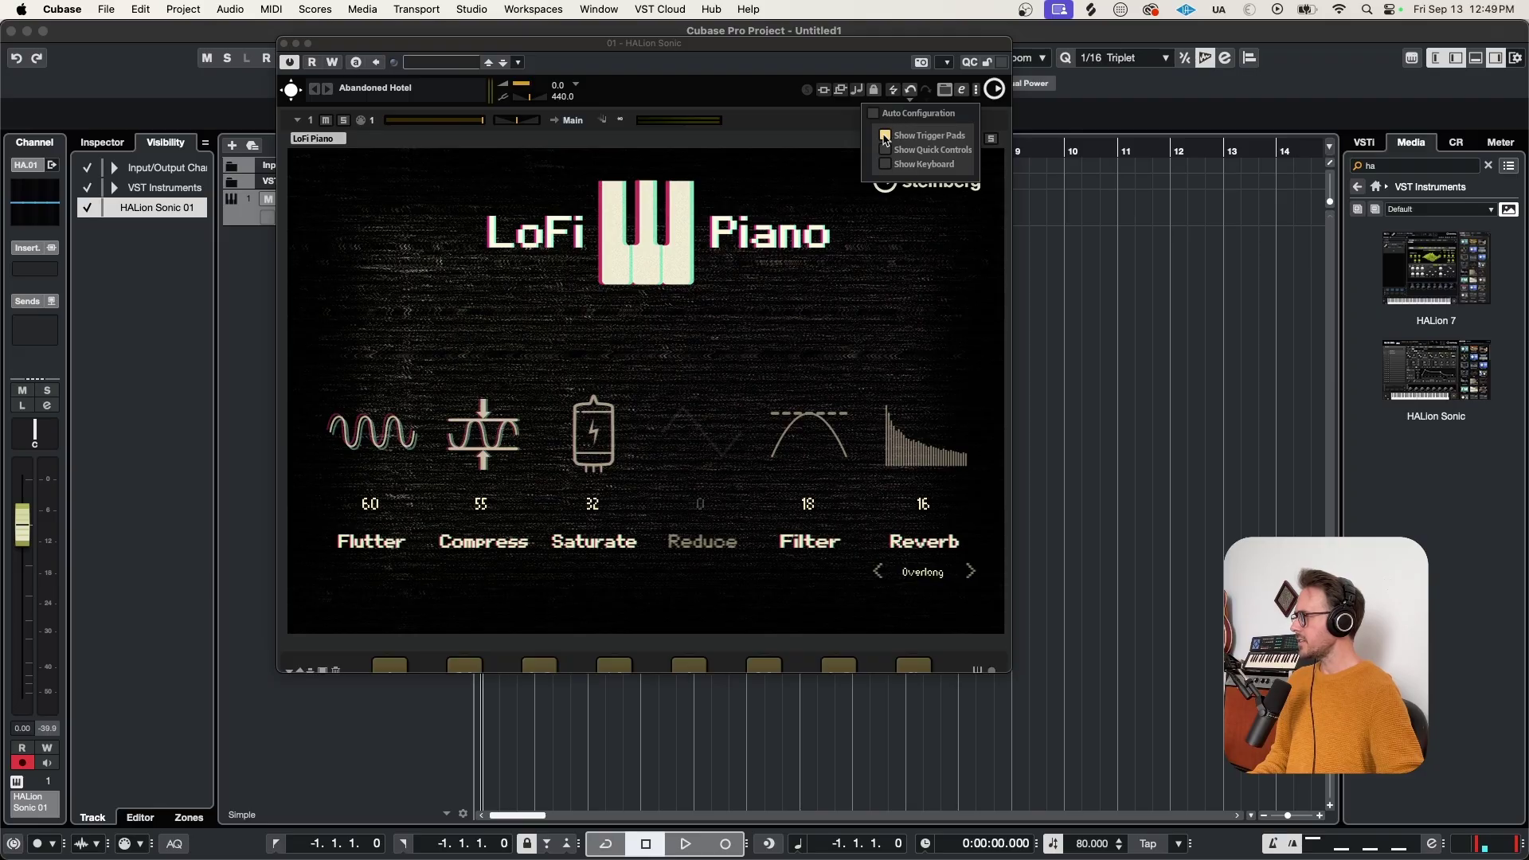
click(885, 150)
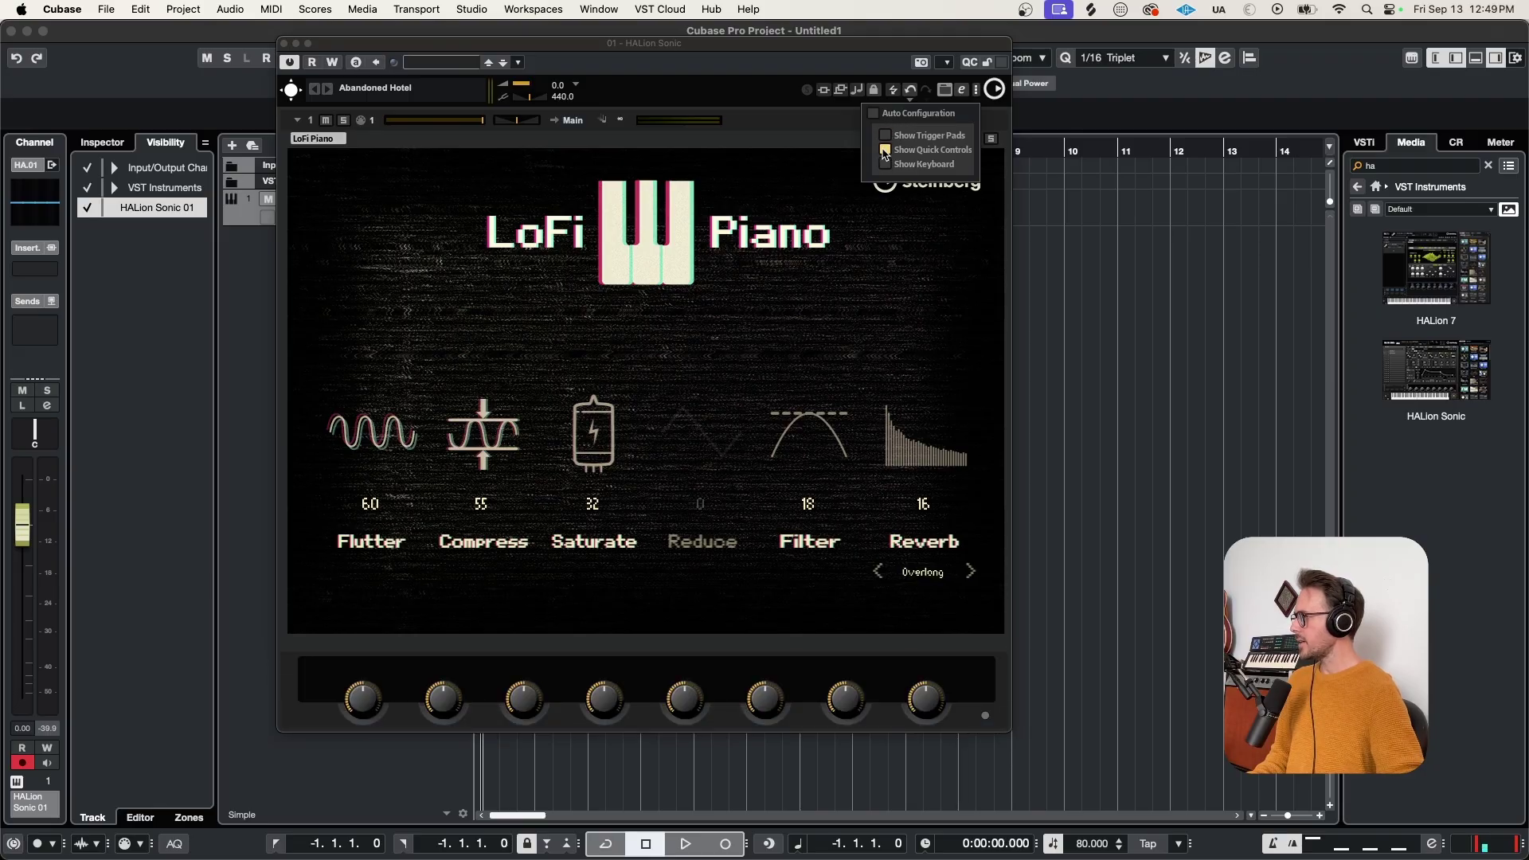
click(885, 150)
click(886, 165)
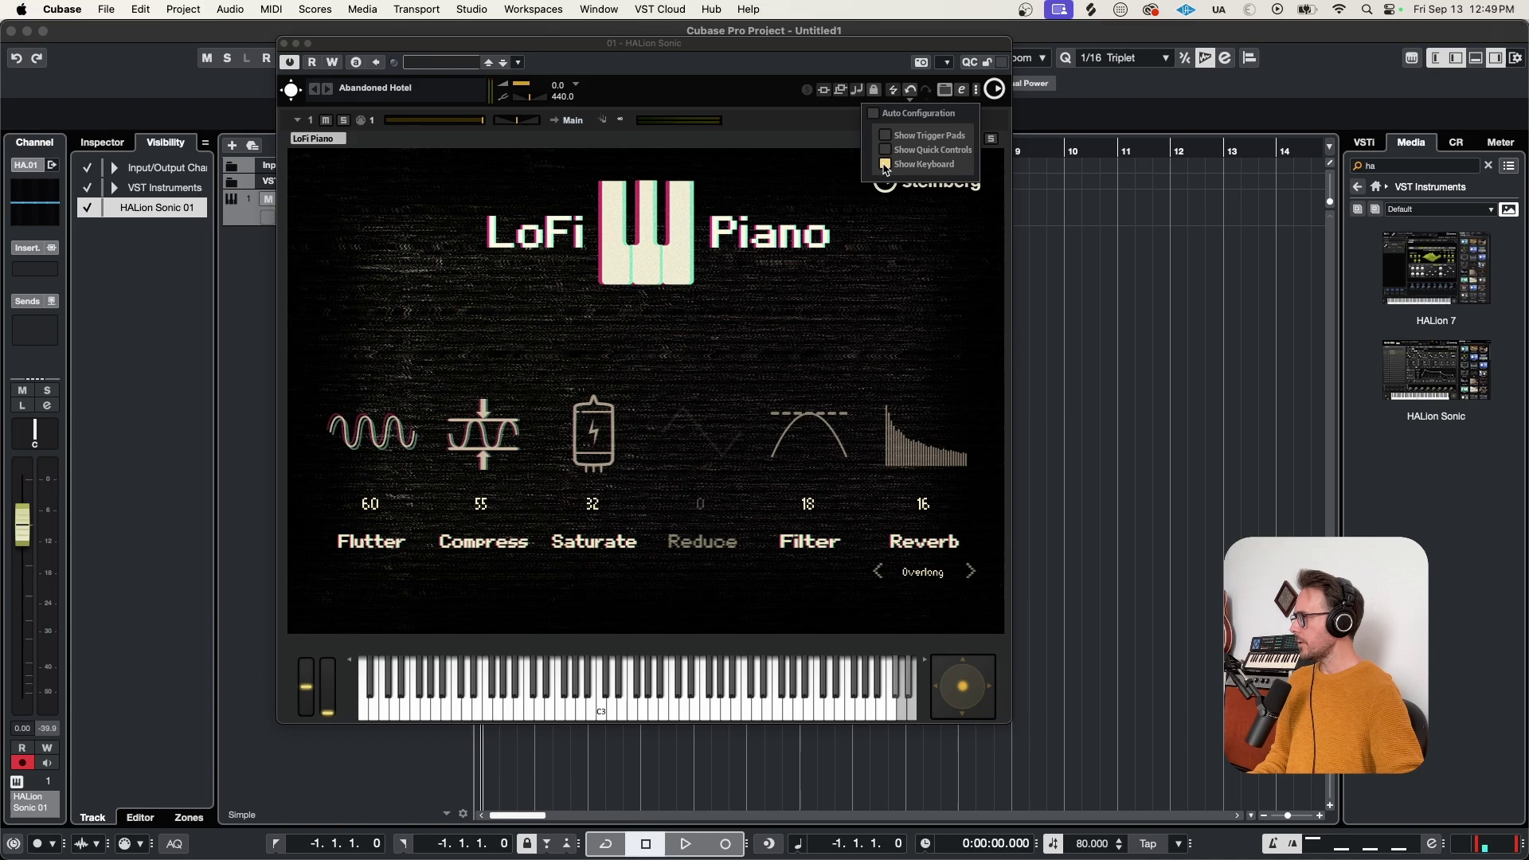
click(886, 164)
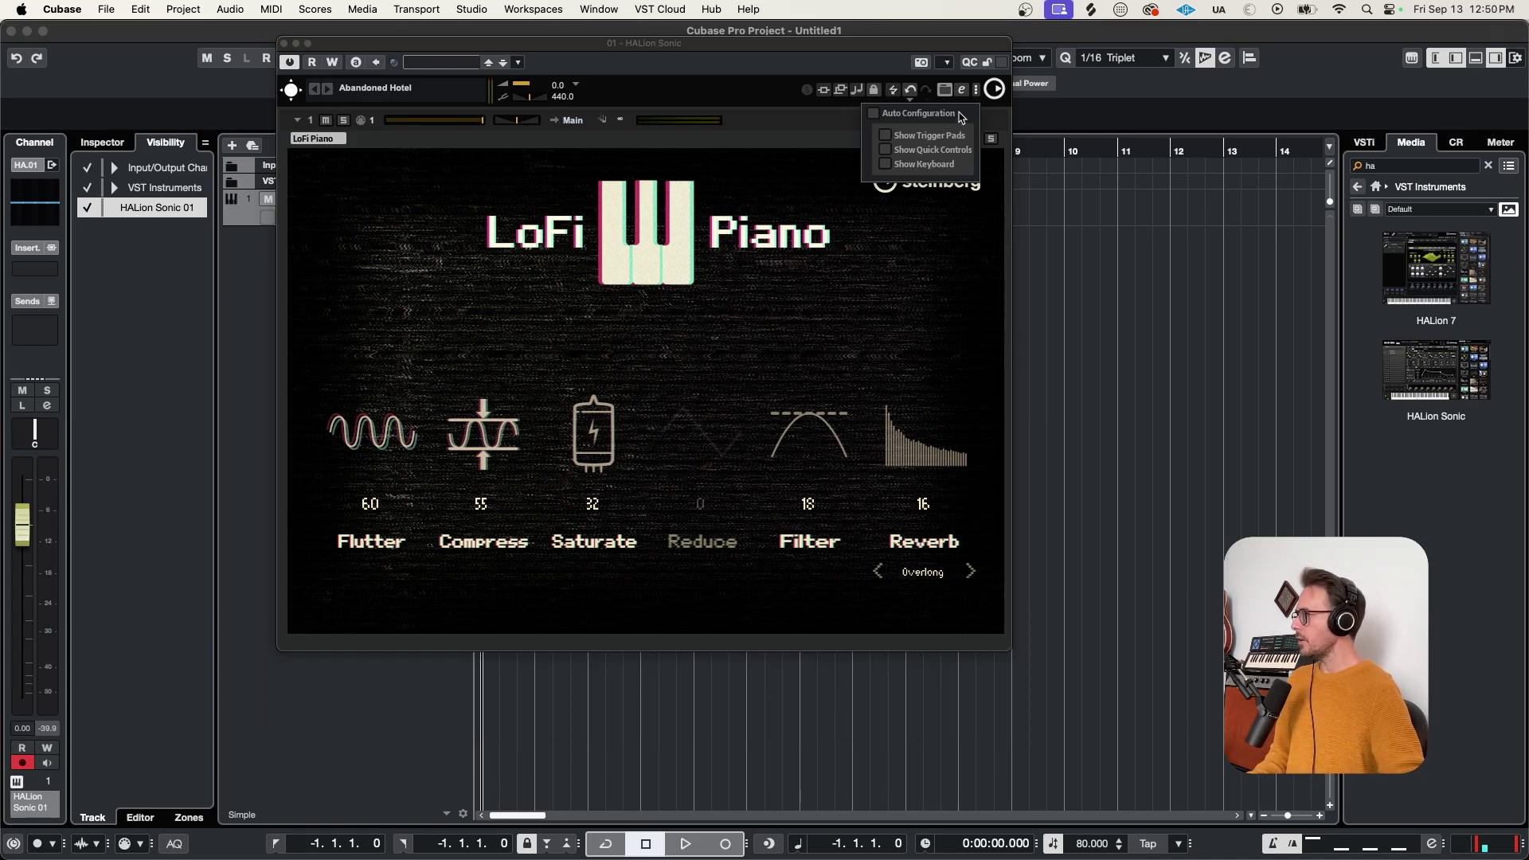
click(876, 115)
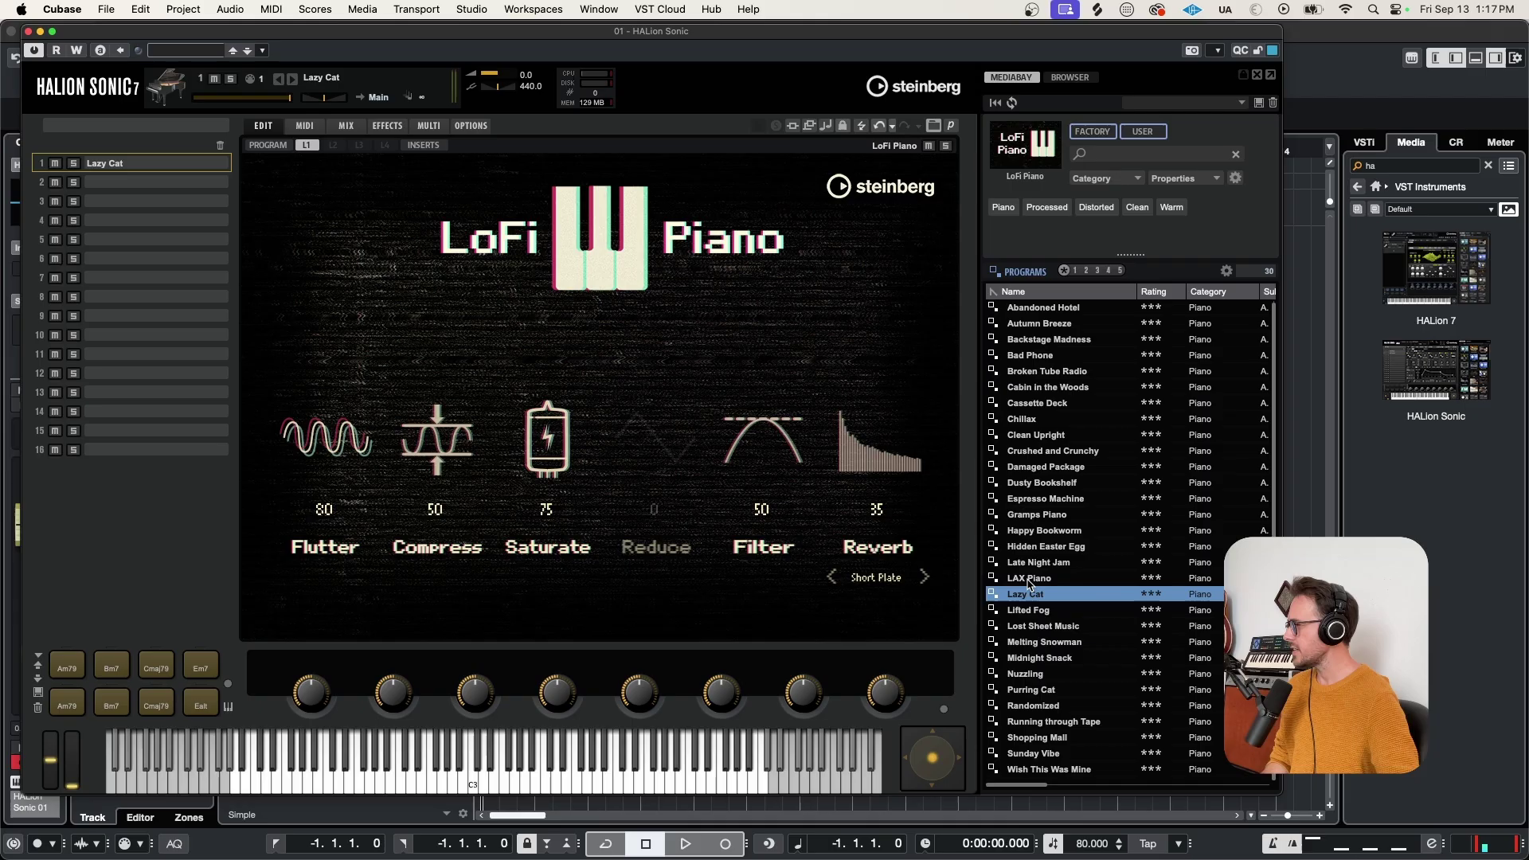
Step: Audition the Cmaj7, Bm7, Em7 and neighbouring chord pads, and browse the pad preset list
click(157, 666)
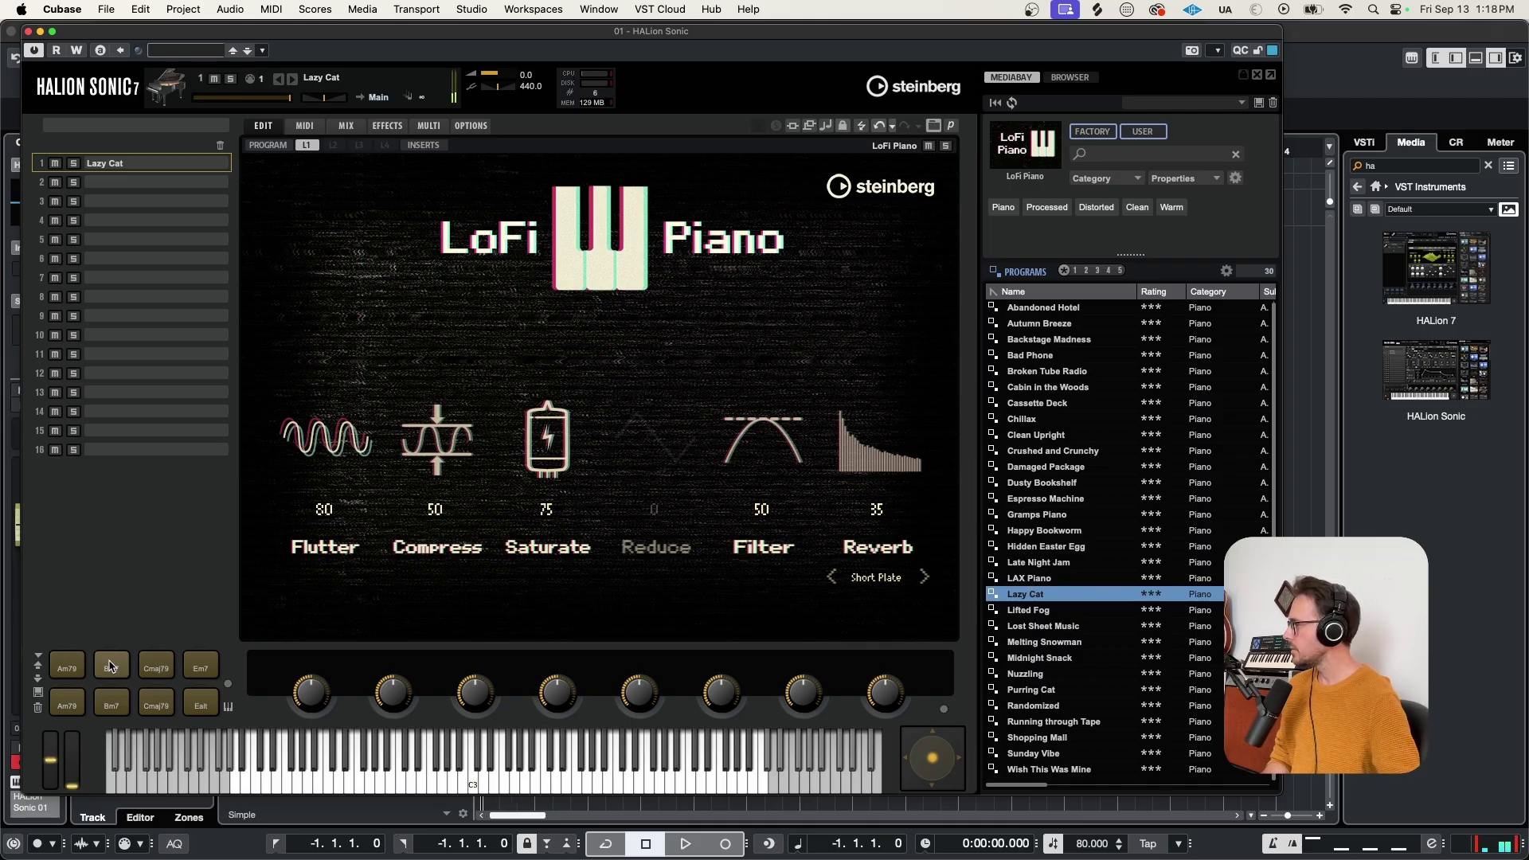
click(80, 667)
click(113, 667)
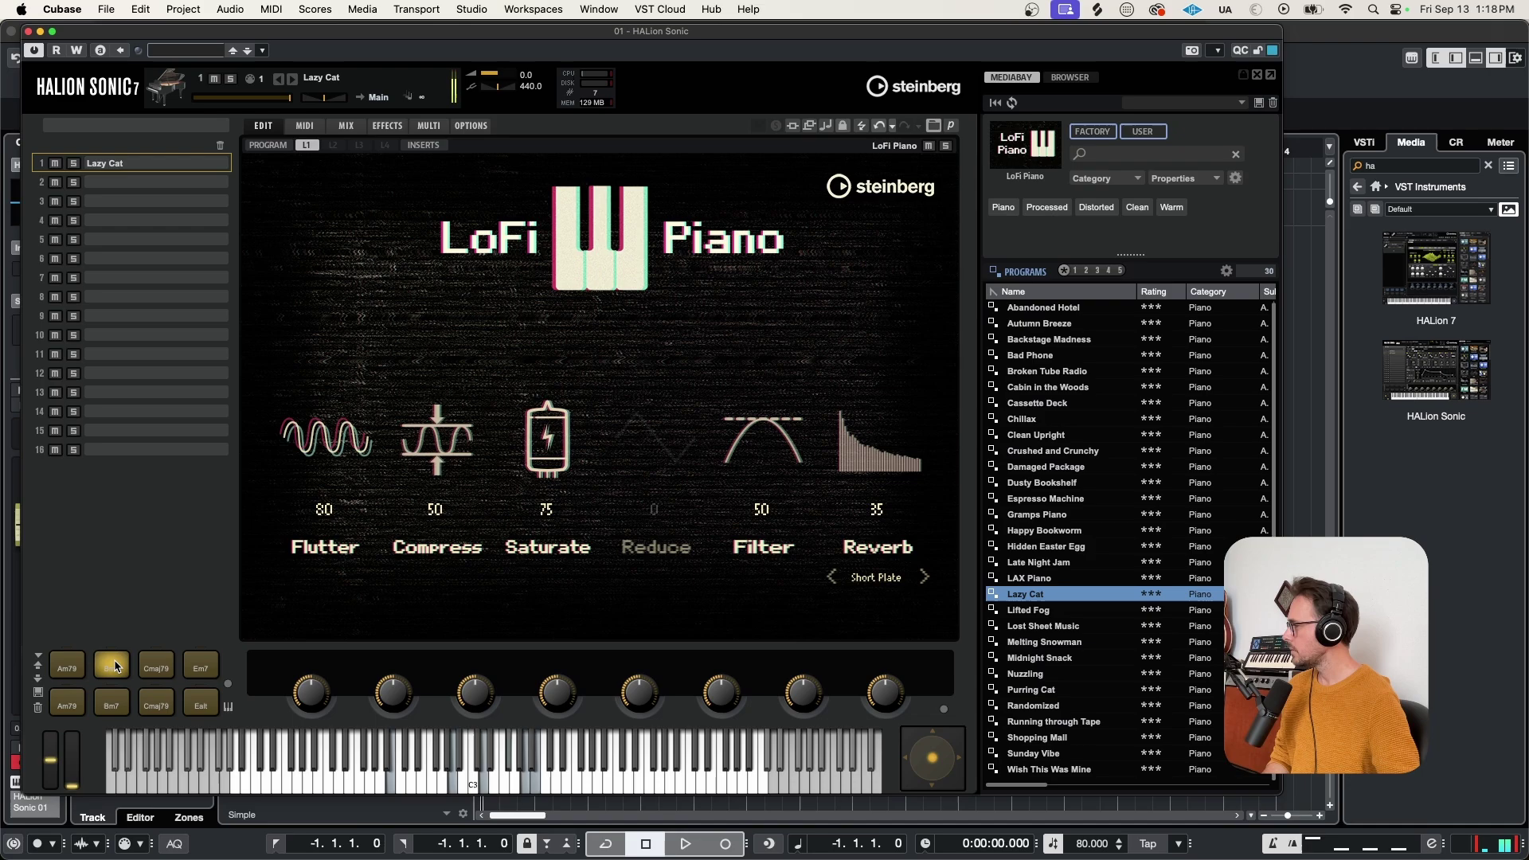
click(206, 669)
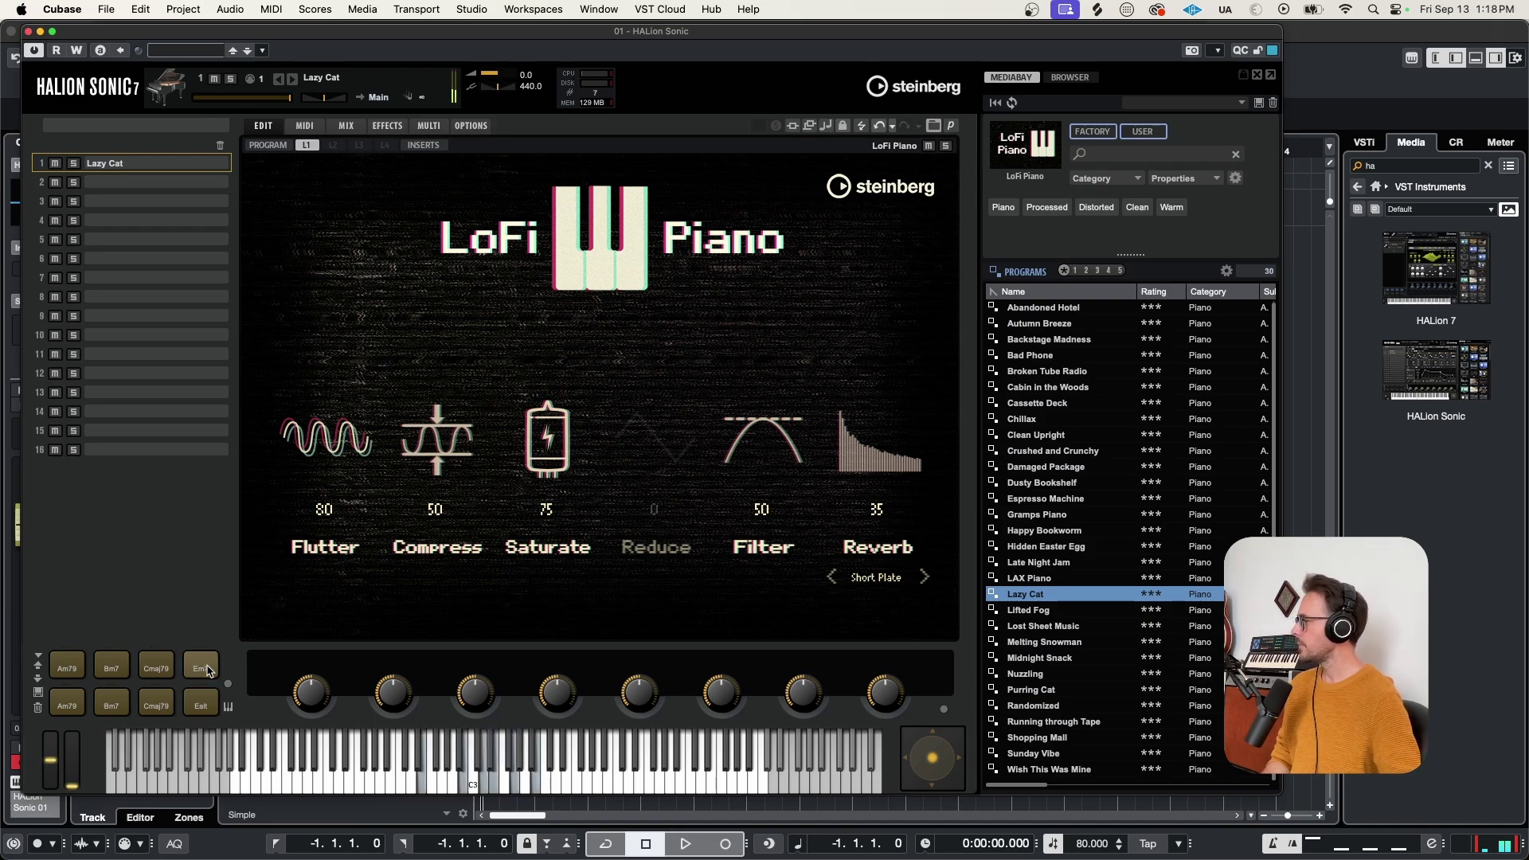
click(37, 658)
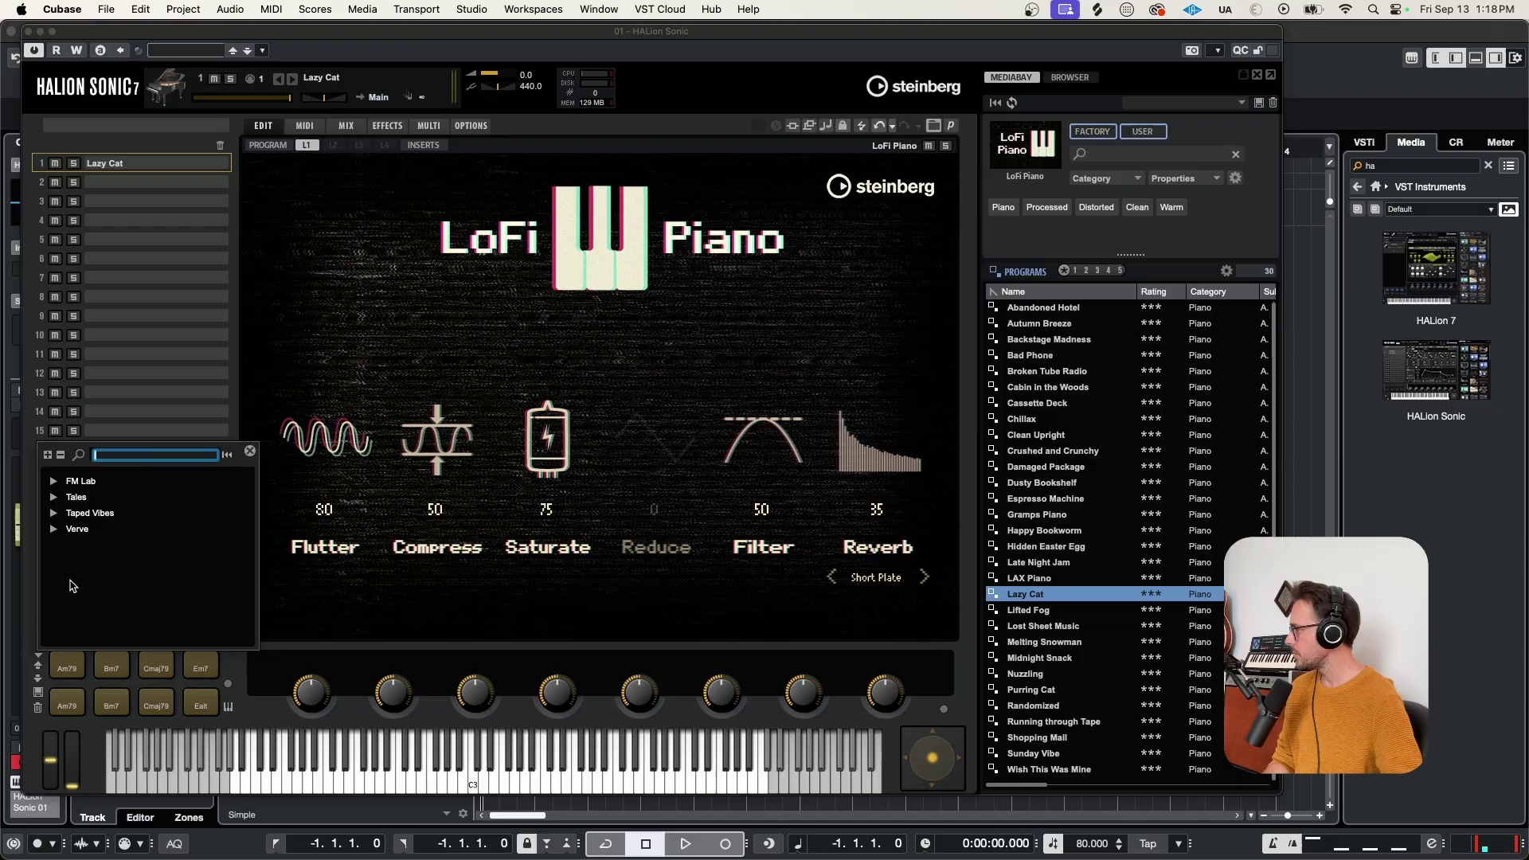
click(24, 611)
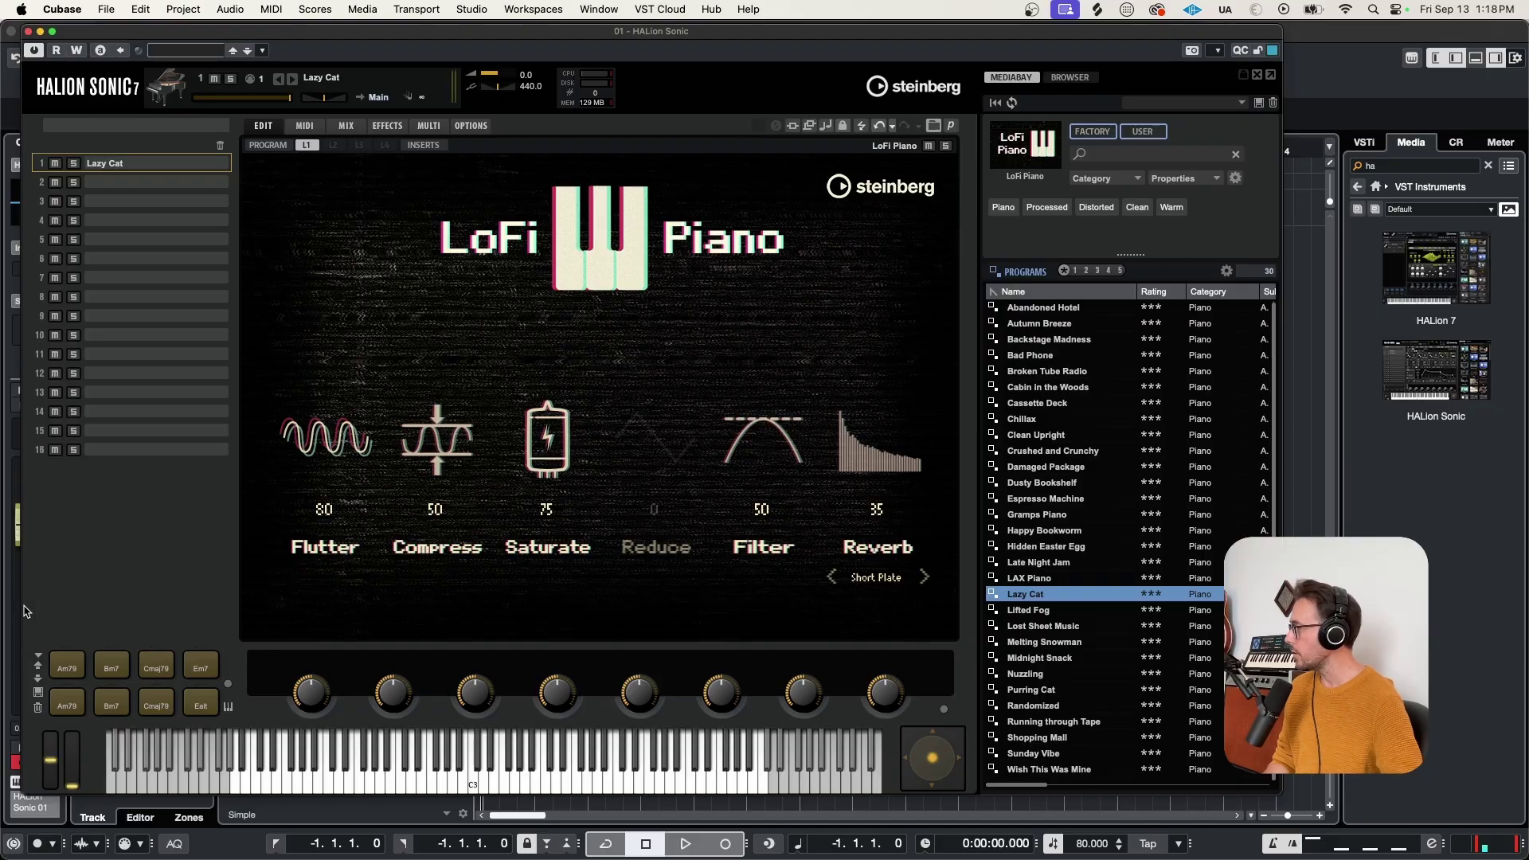
Step: Have the first chord pad learn its trigger note, then start on the Bm7 pad
right_click(70, 659)
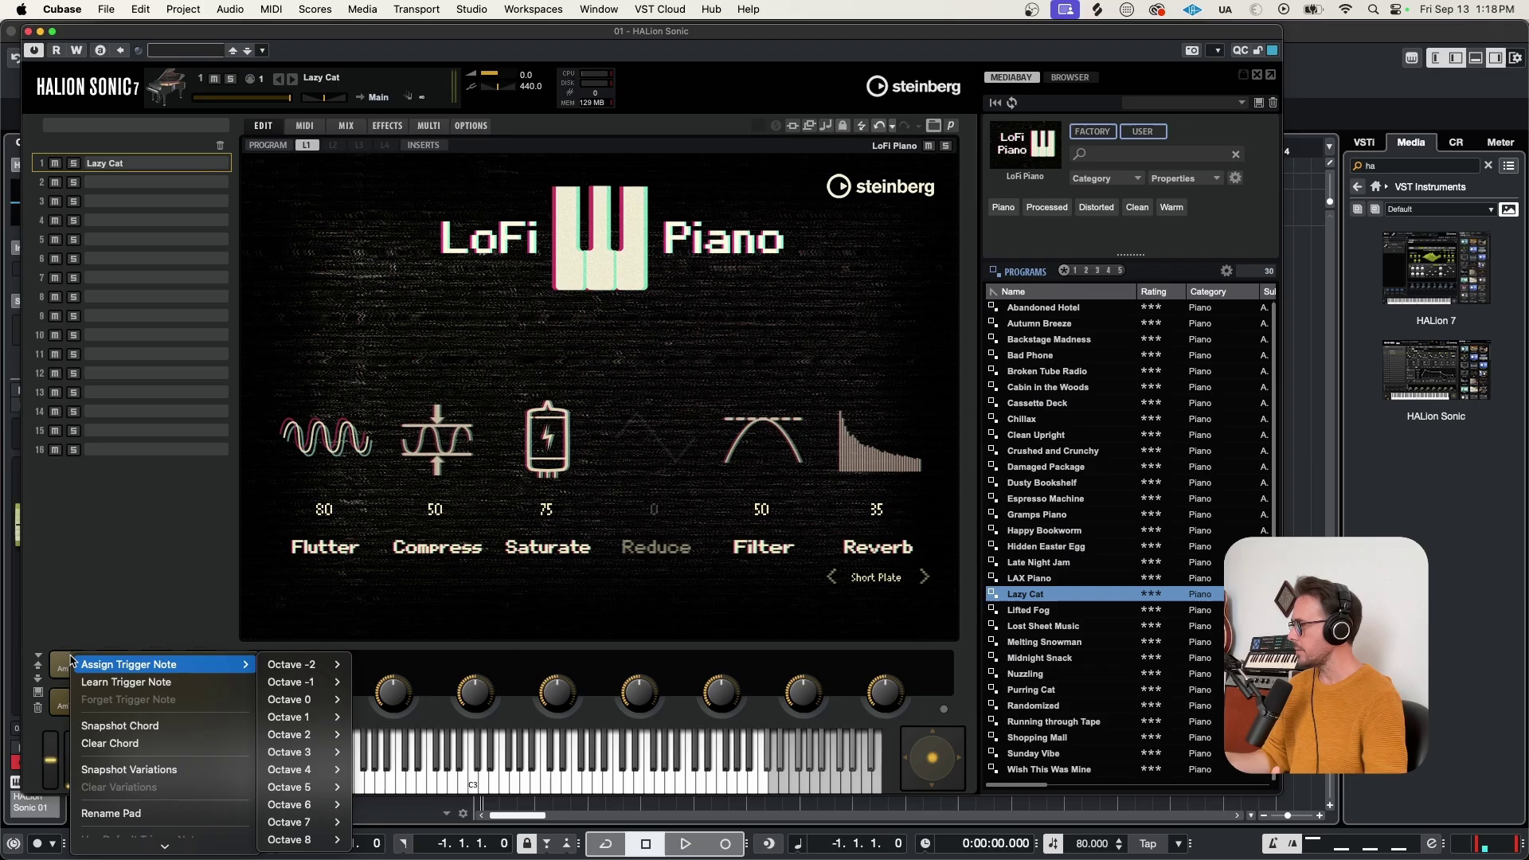
click(169, 683)
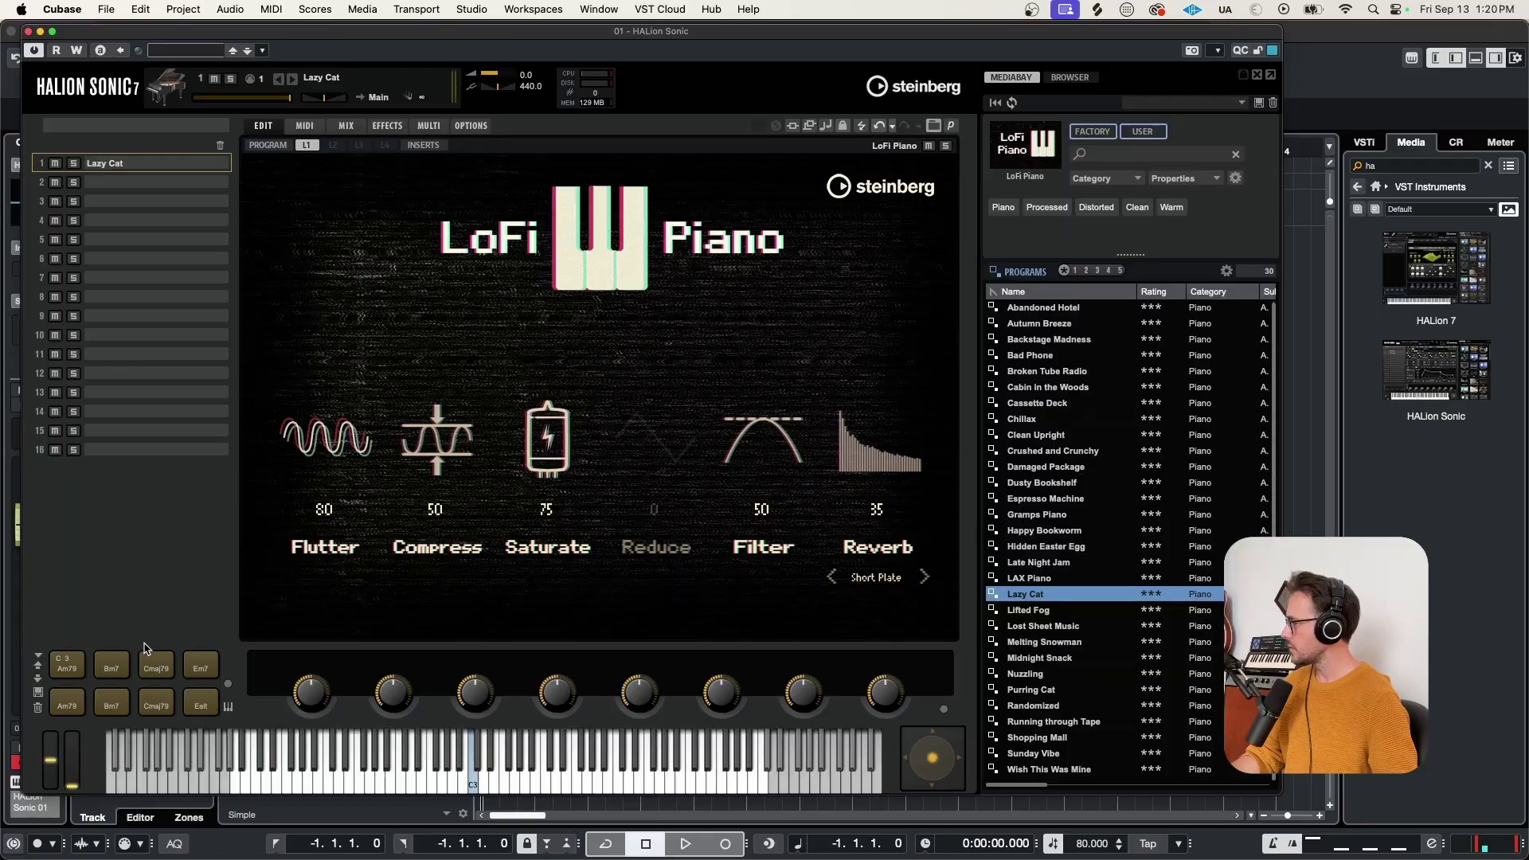
right_click(117, 667)
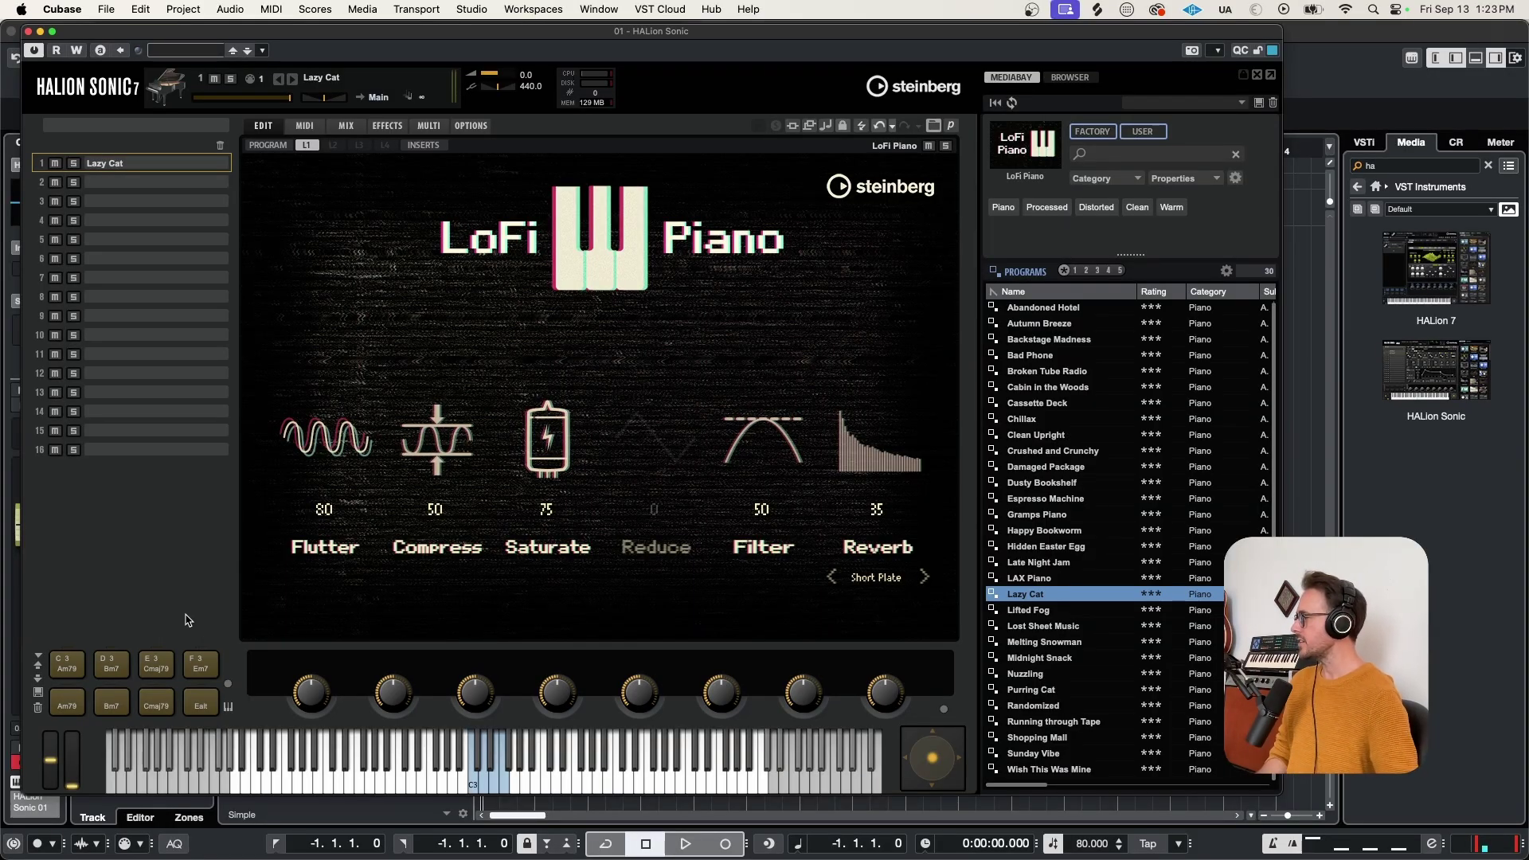
Step: Back in the compact player, drag the pad chords to the project start, then close HALion Sonic
click(950, 125)
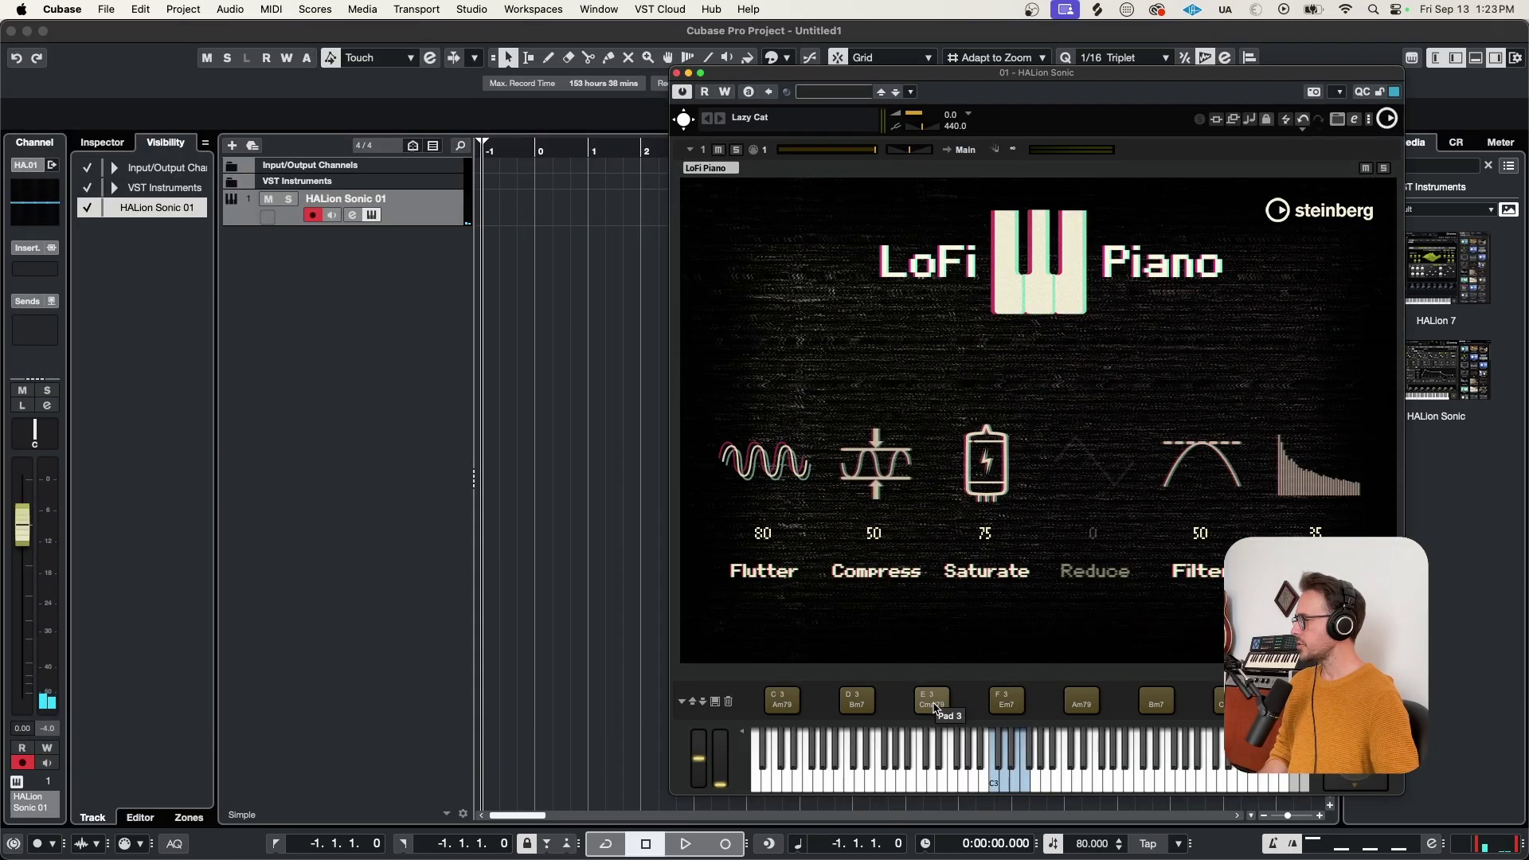
drag(936, 711, 485, 214)
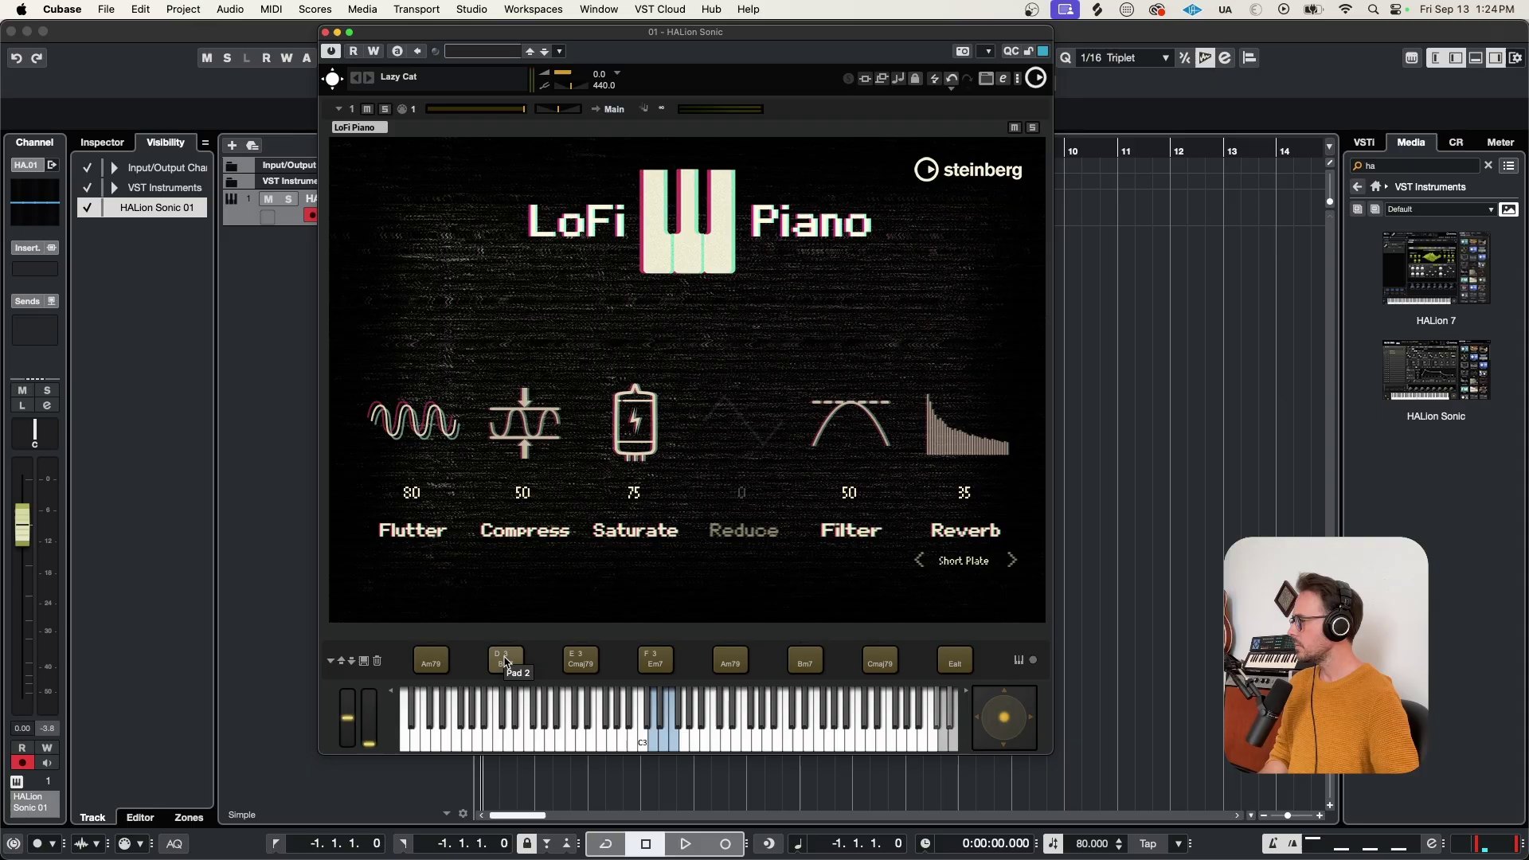
right_click(506, 660)
mouse_move(505, 660)
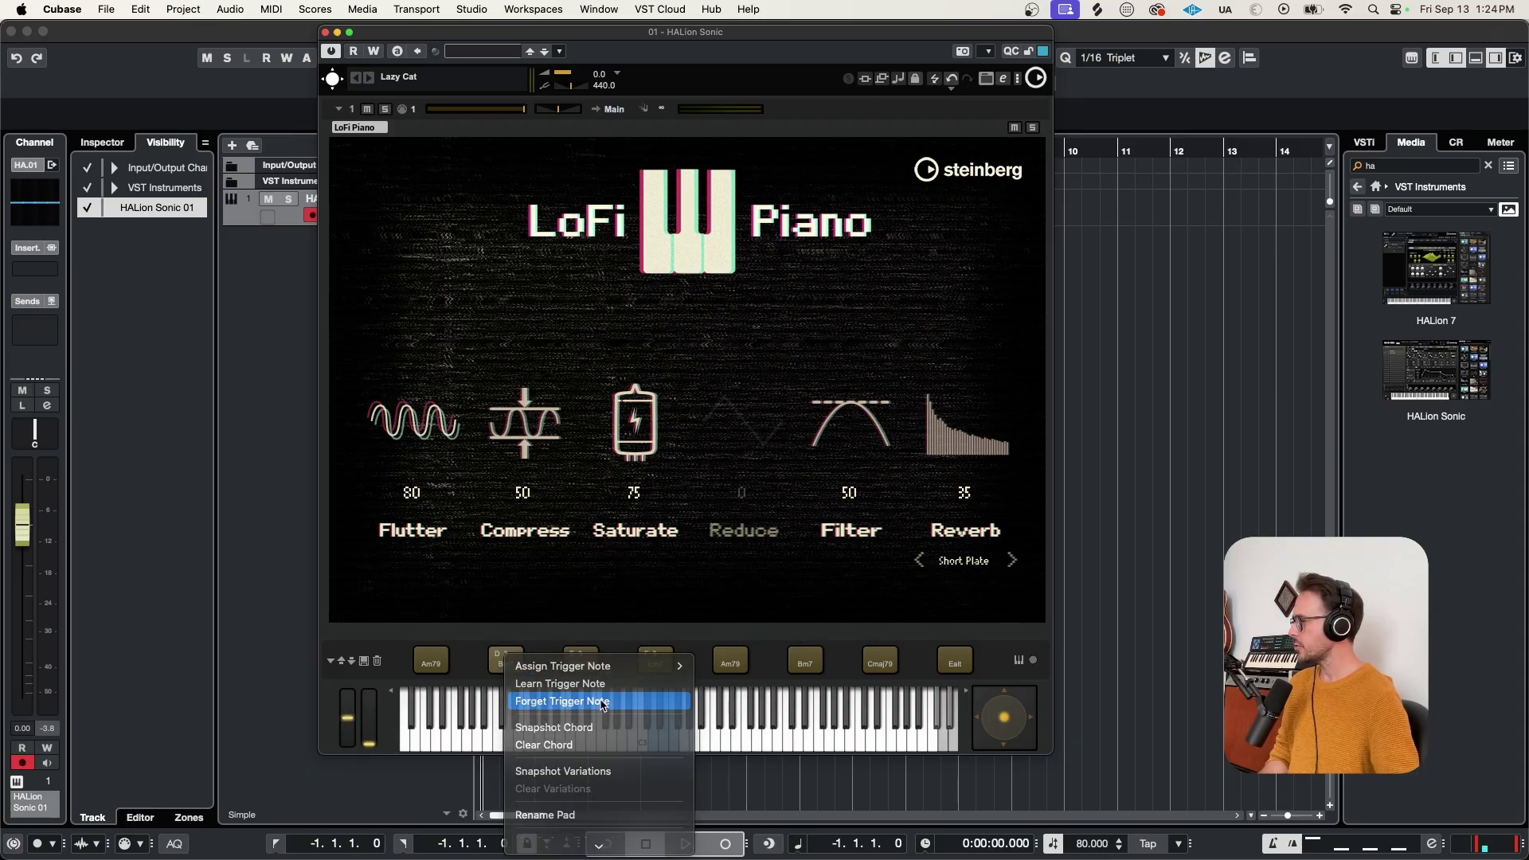
click(602, 705)
key(super+w)
Step: Select all four HALion Sonic 01 parts and glue them into one part
scroll(563, 259, up, 3)
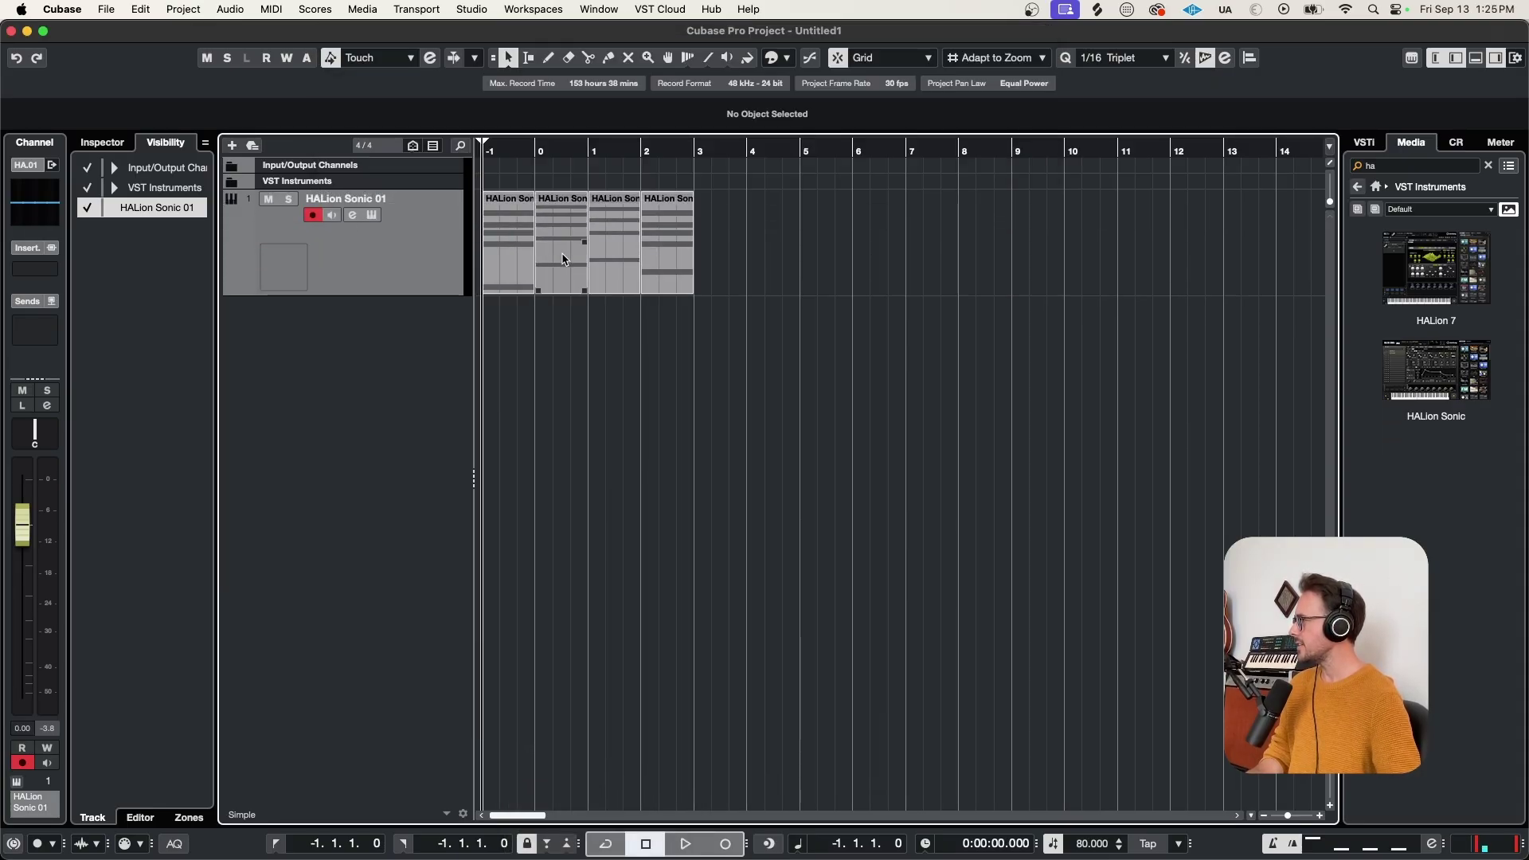
key(super+a)
key(4)
click(660, 231)
key(1)
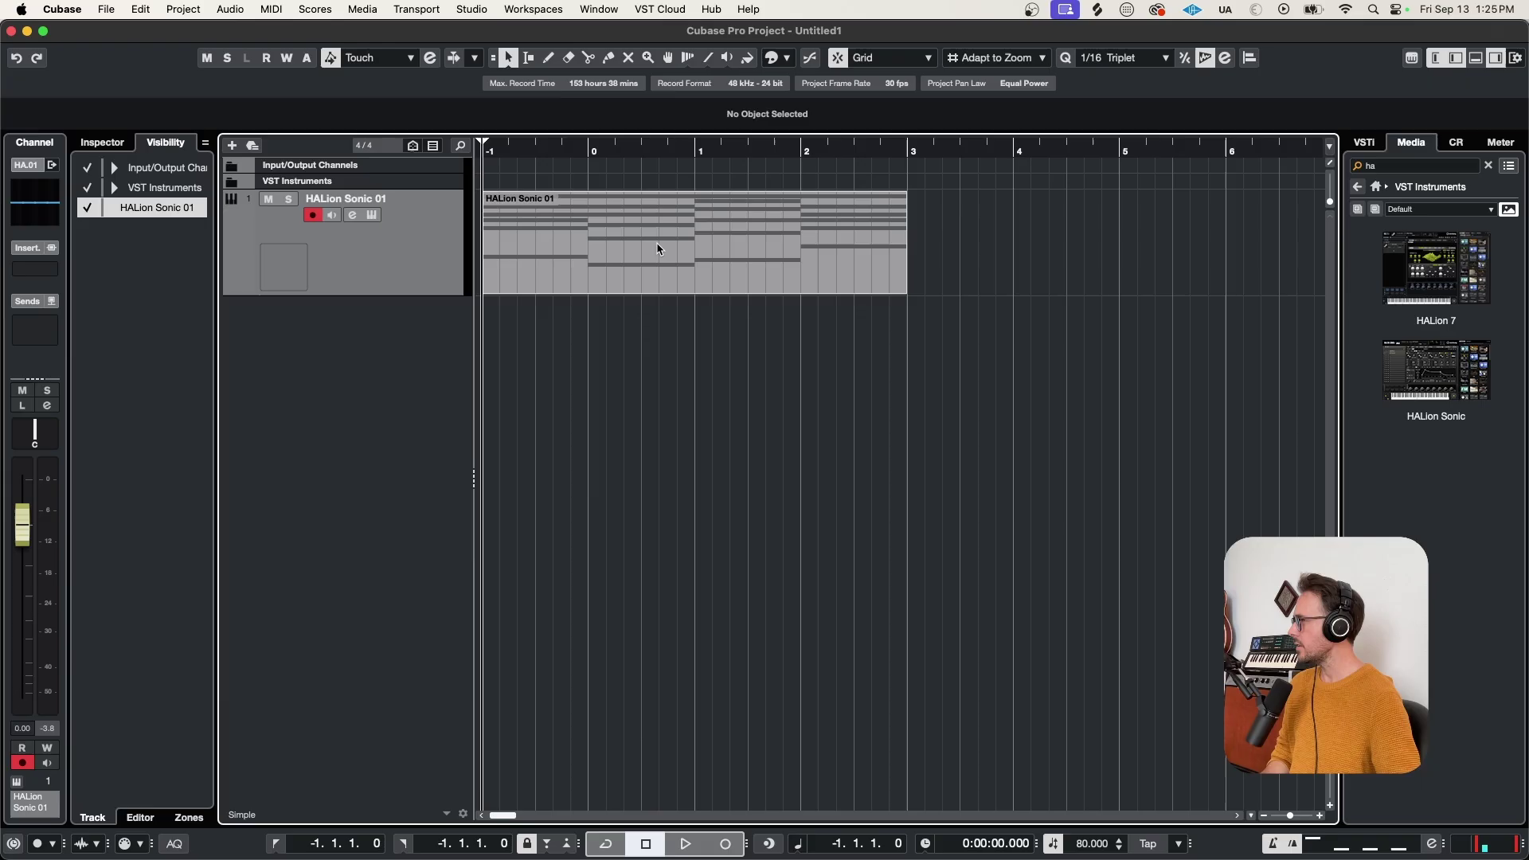
Step: Lower the velocity of every note in the merged part and play it back to check
double_click(660, 239)
key(super+a)
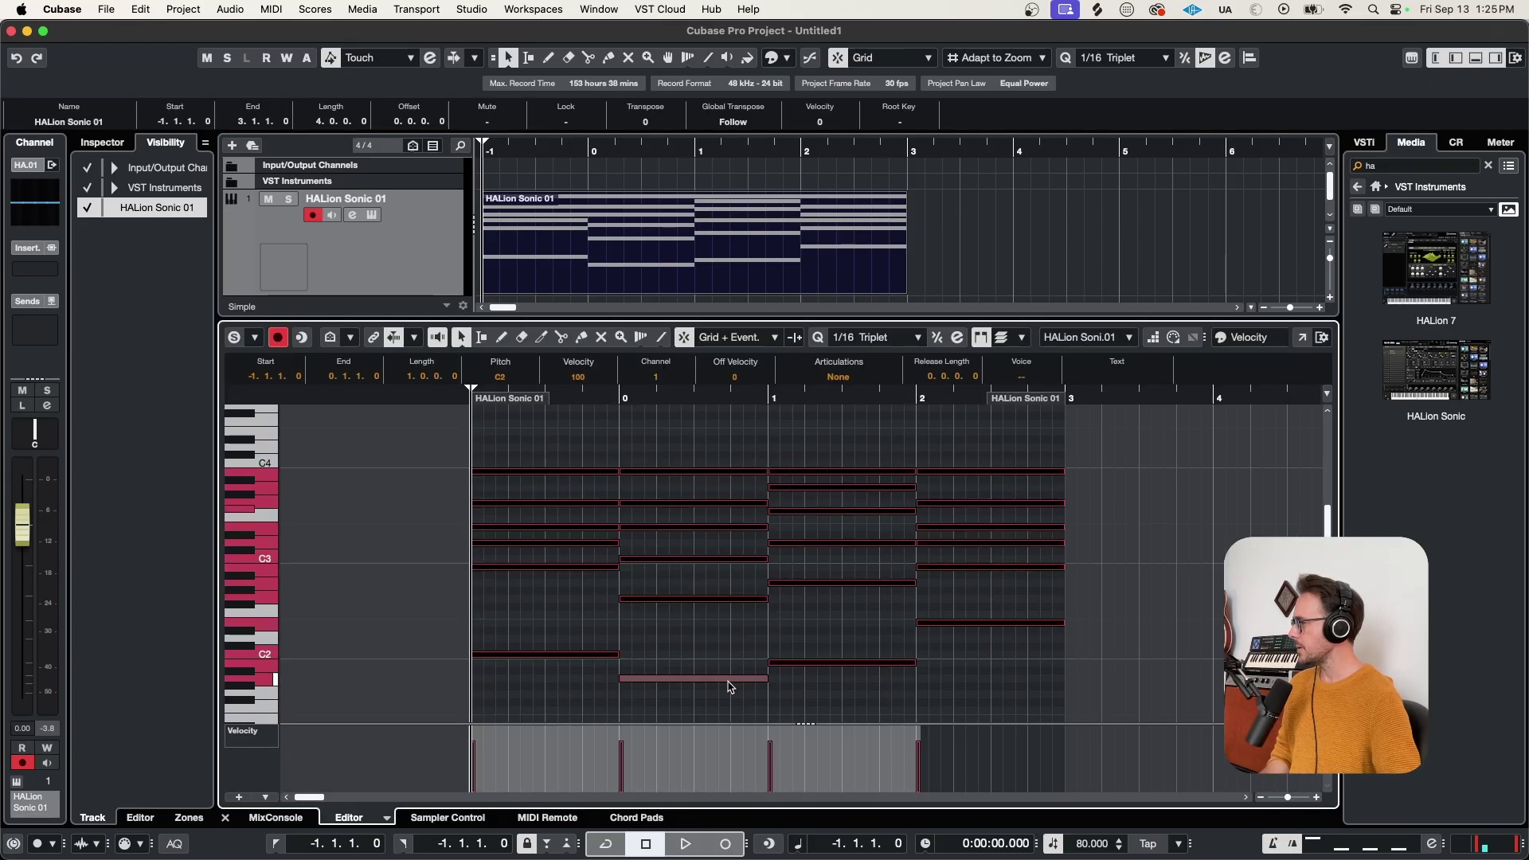
drag(695, 731, 708, 766)
key(space)
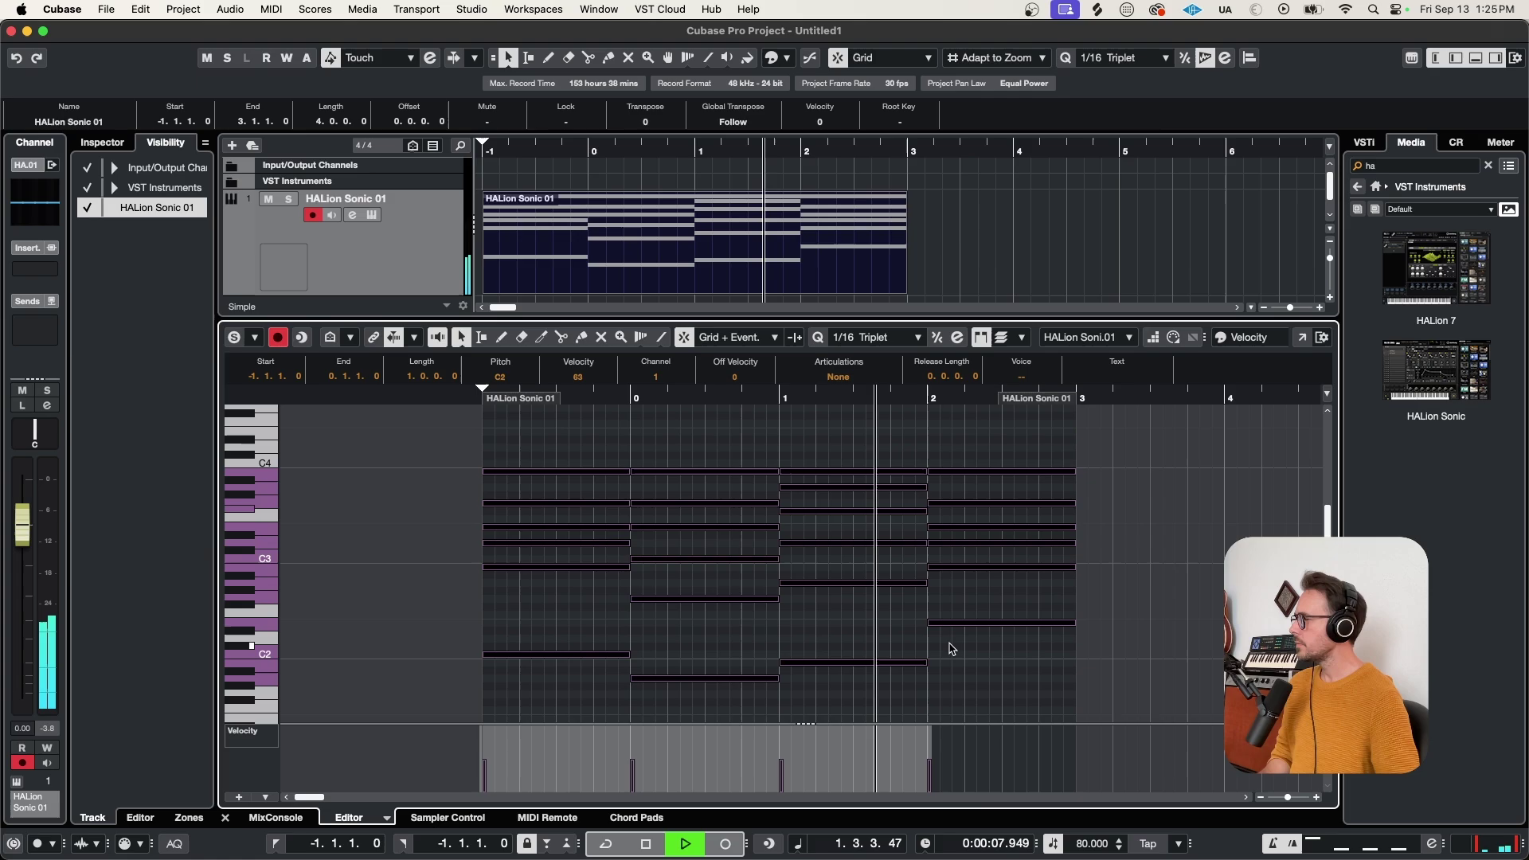
scroll(952, 648, right, 3)
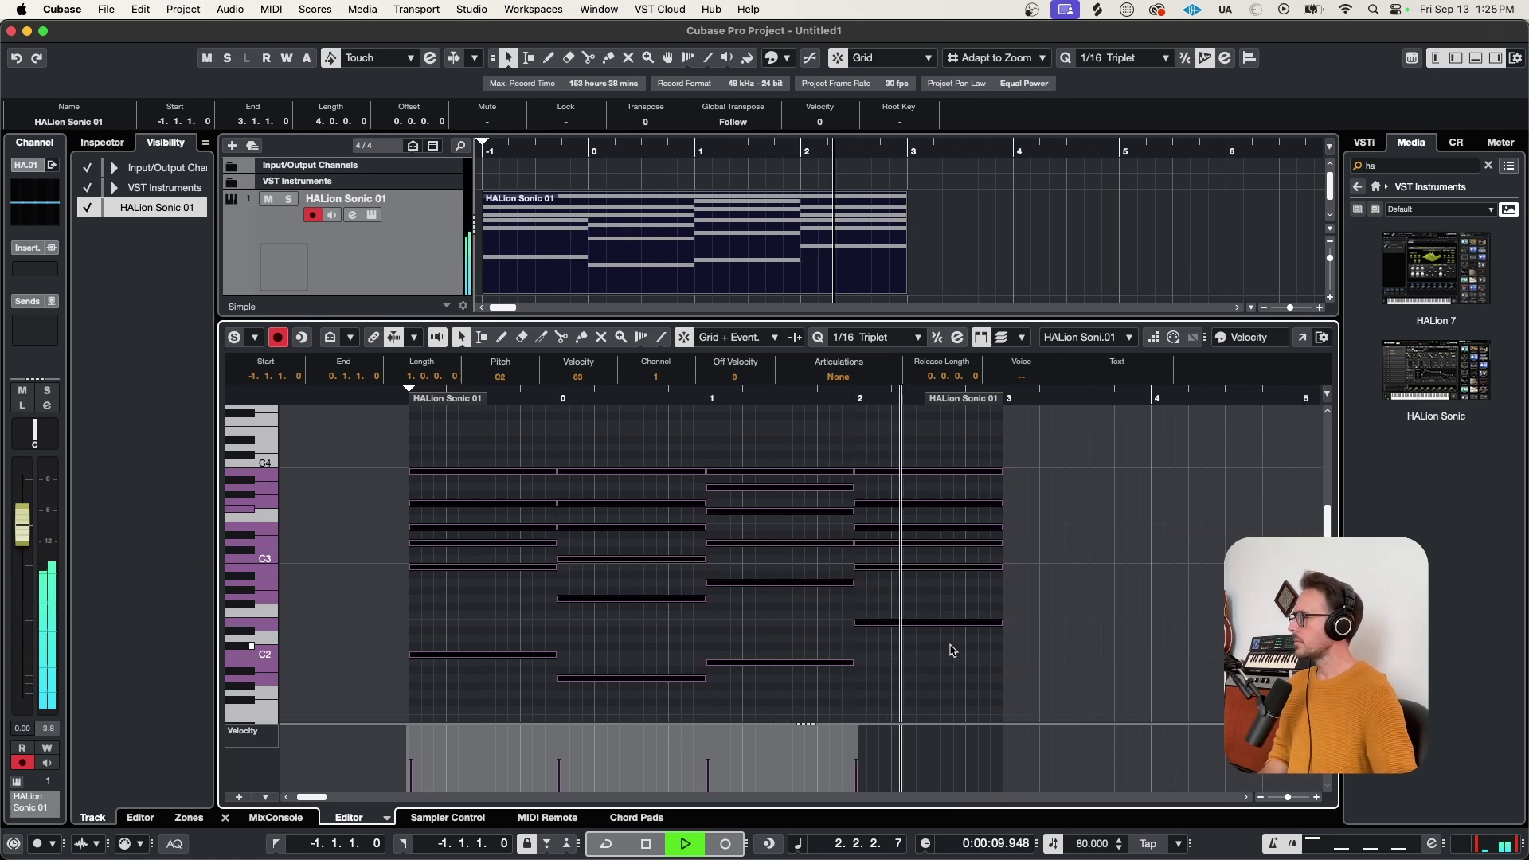
key(space)
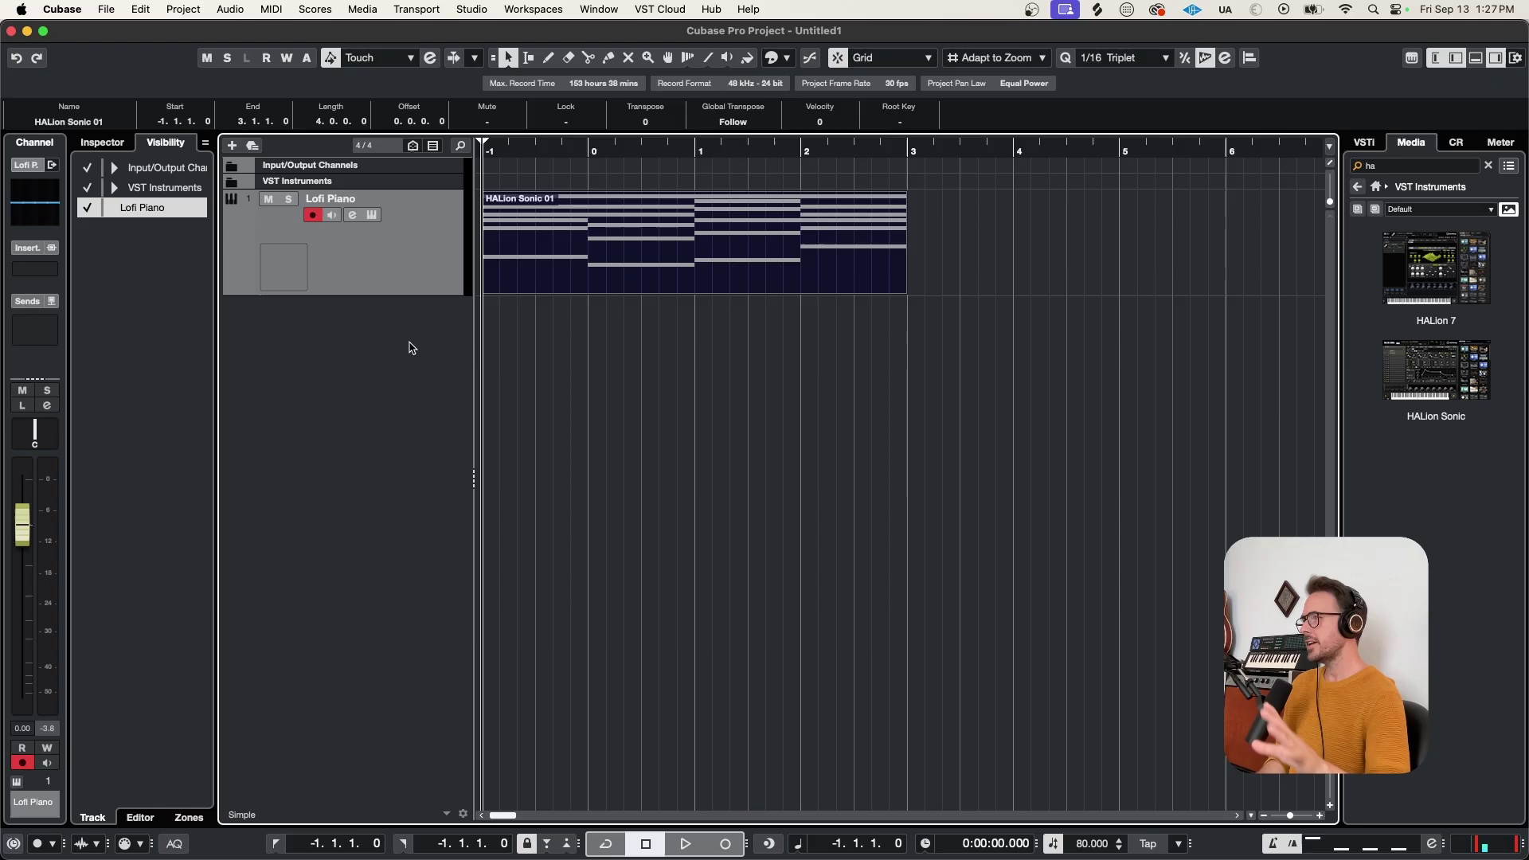
Step: Double-click the empty track list to begin adding a new HALion Sonic instrument track
double_click(411, 348)
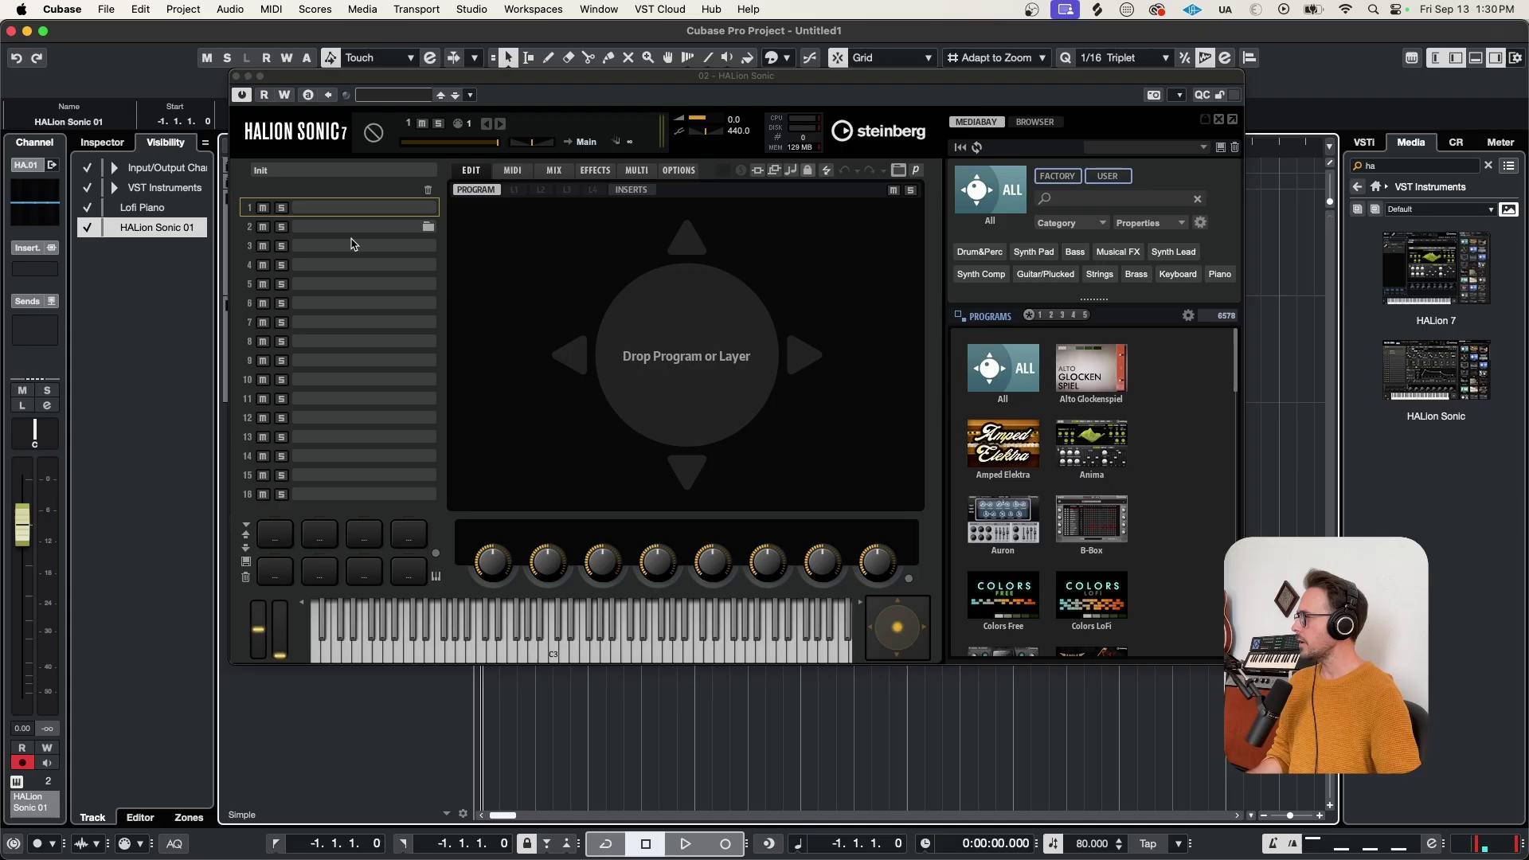
Step: Load an Init Program into slot 1 and enable the sub oscillator and ring modulation on layer 1
right_click(343, 209)
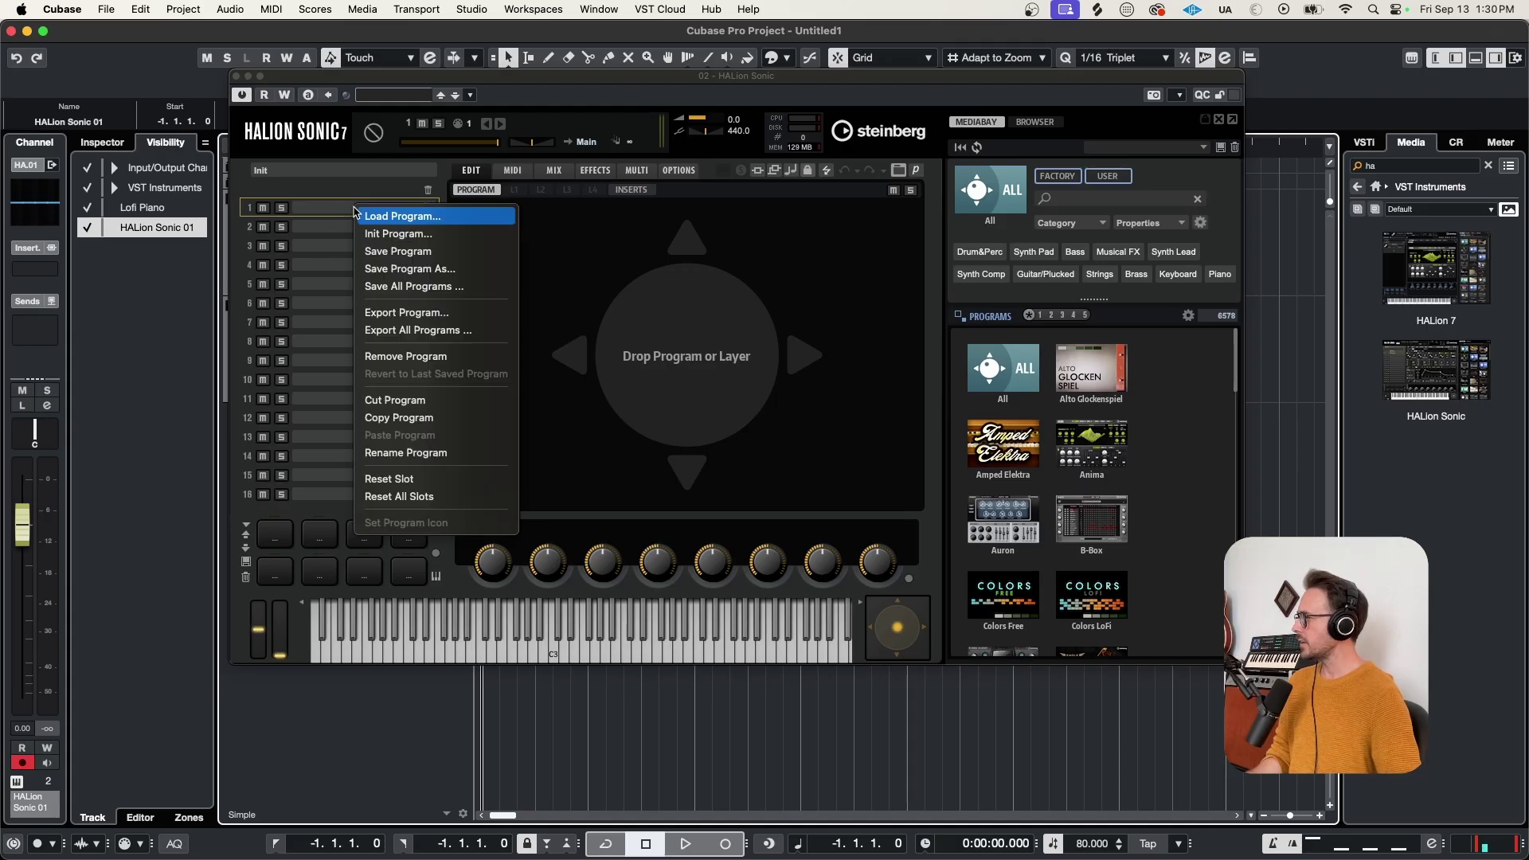
click(458, 236)
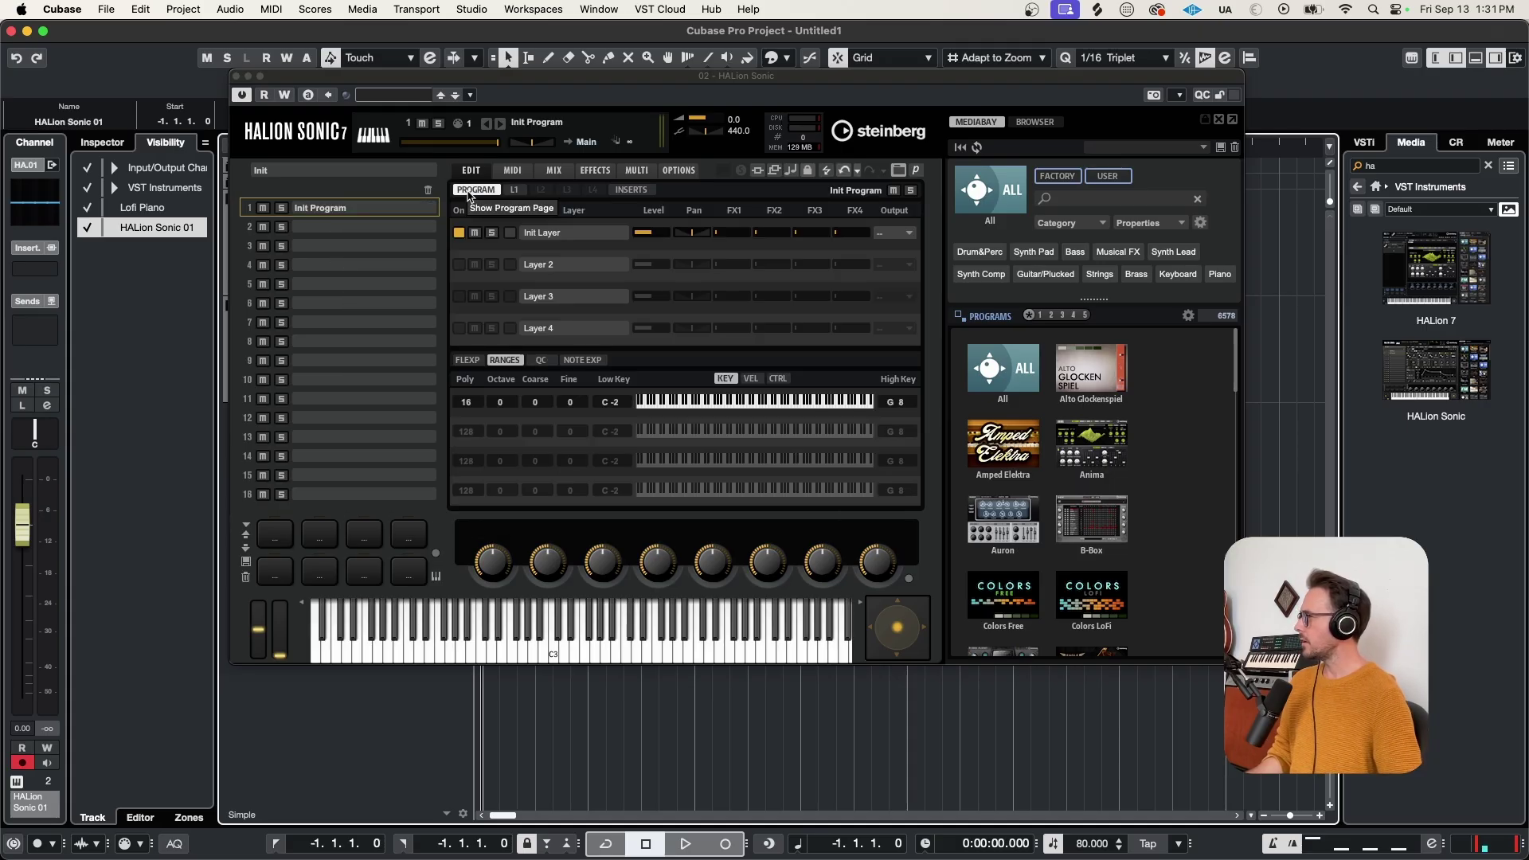
click(512, 190)
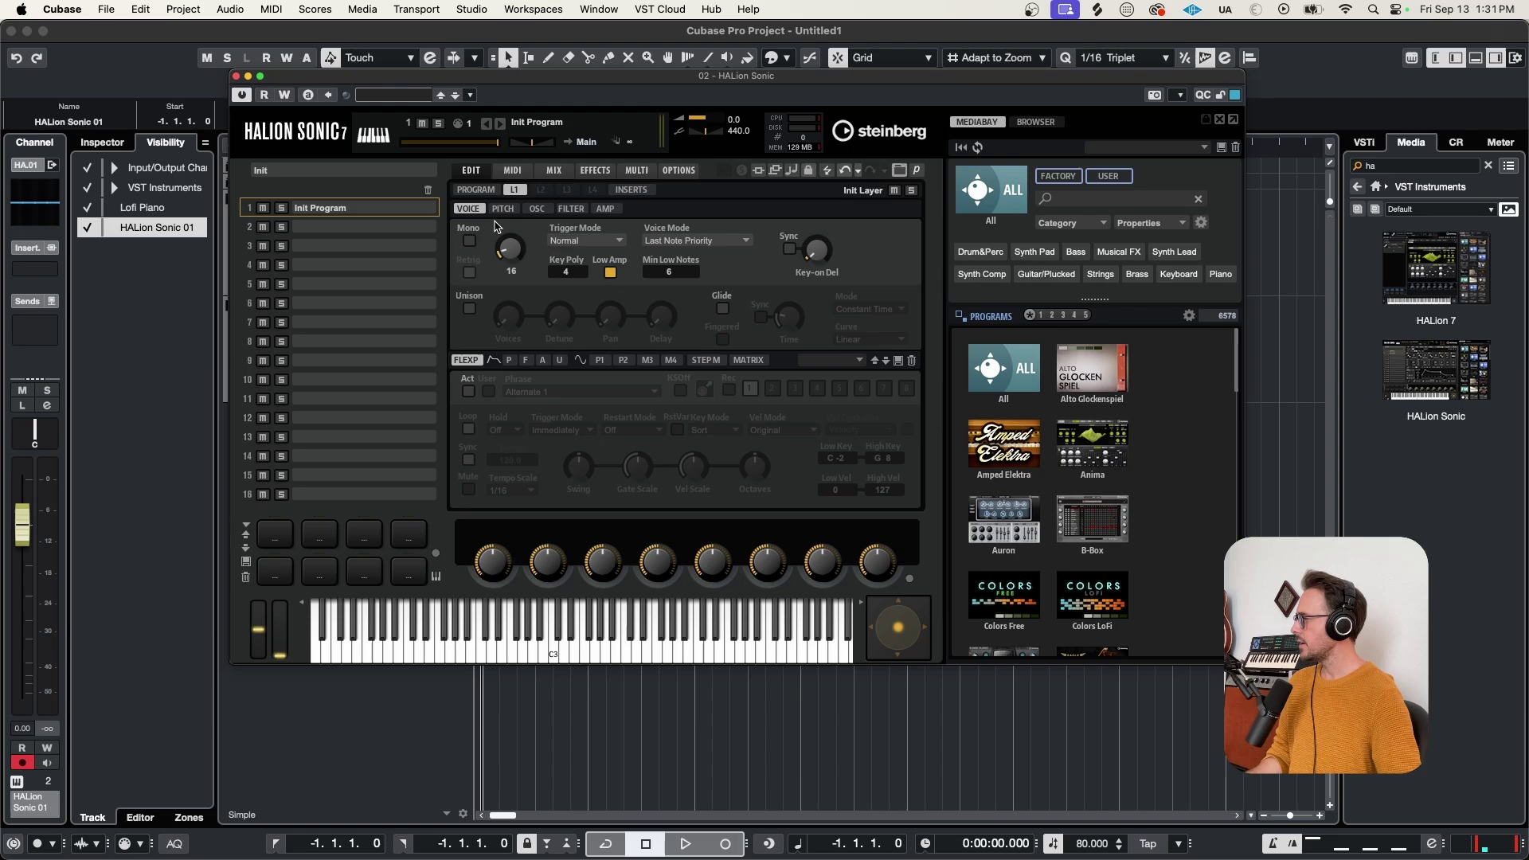
click(534, 210)
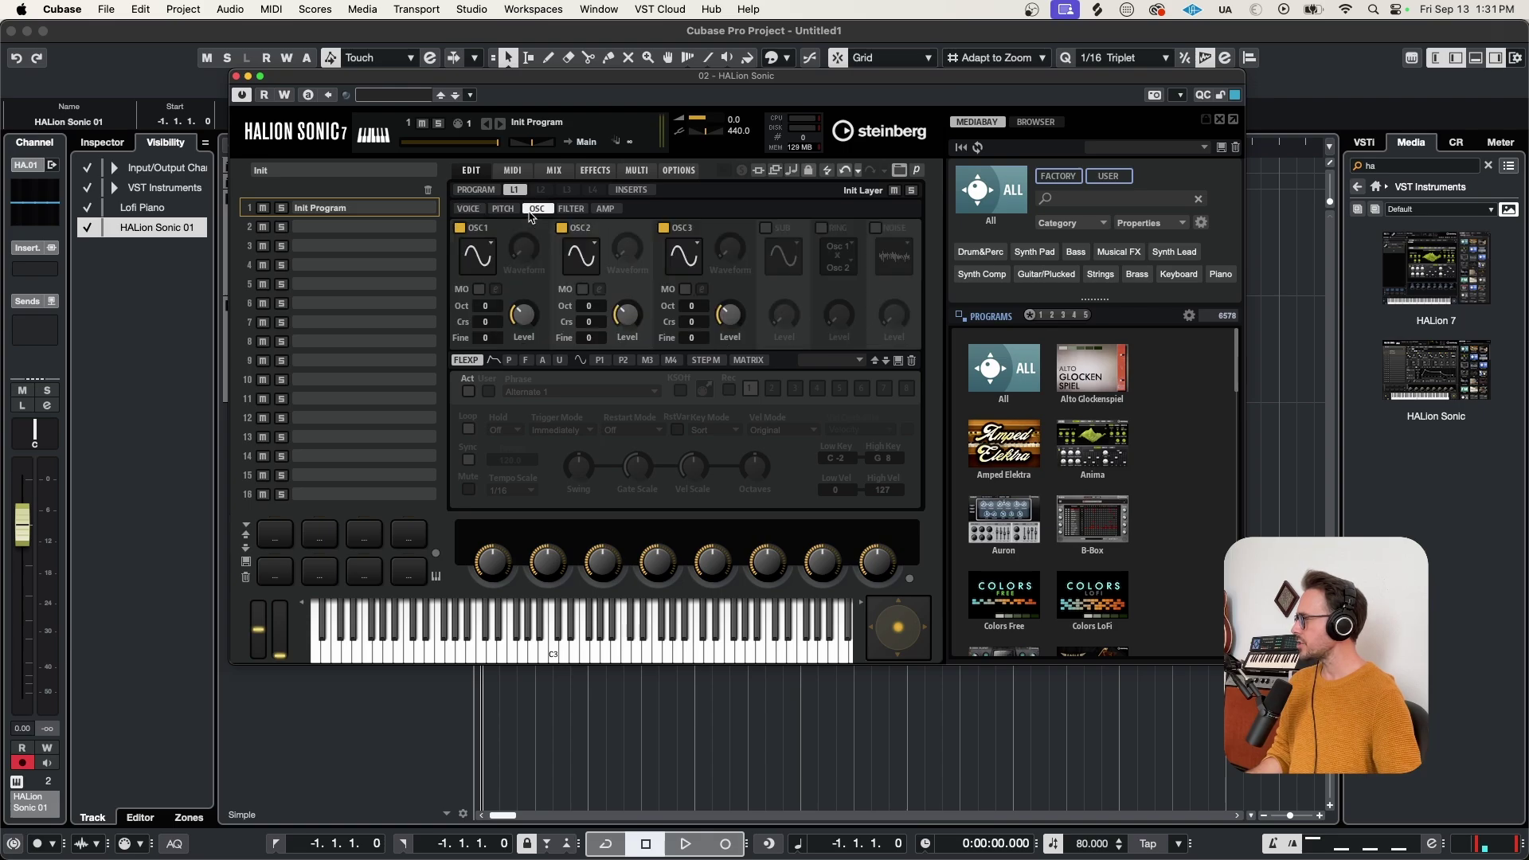
drag(531, 75, 483, 91)
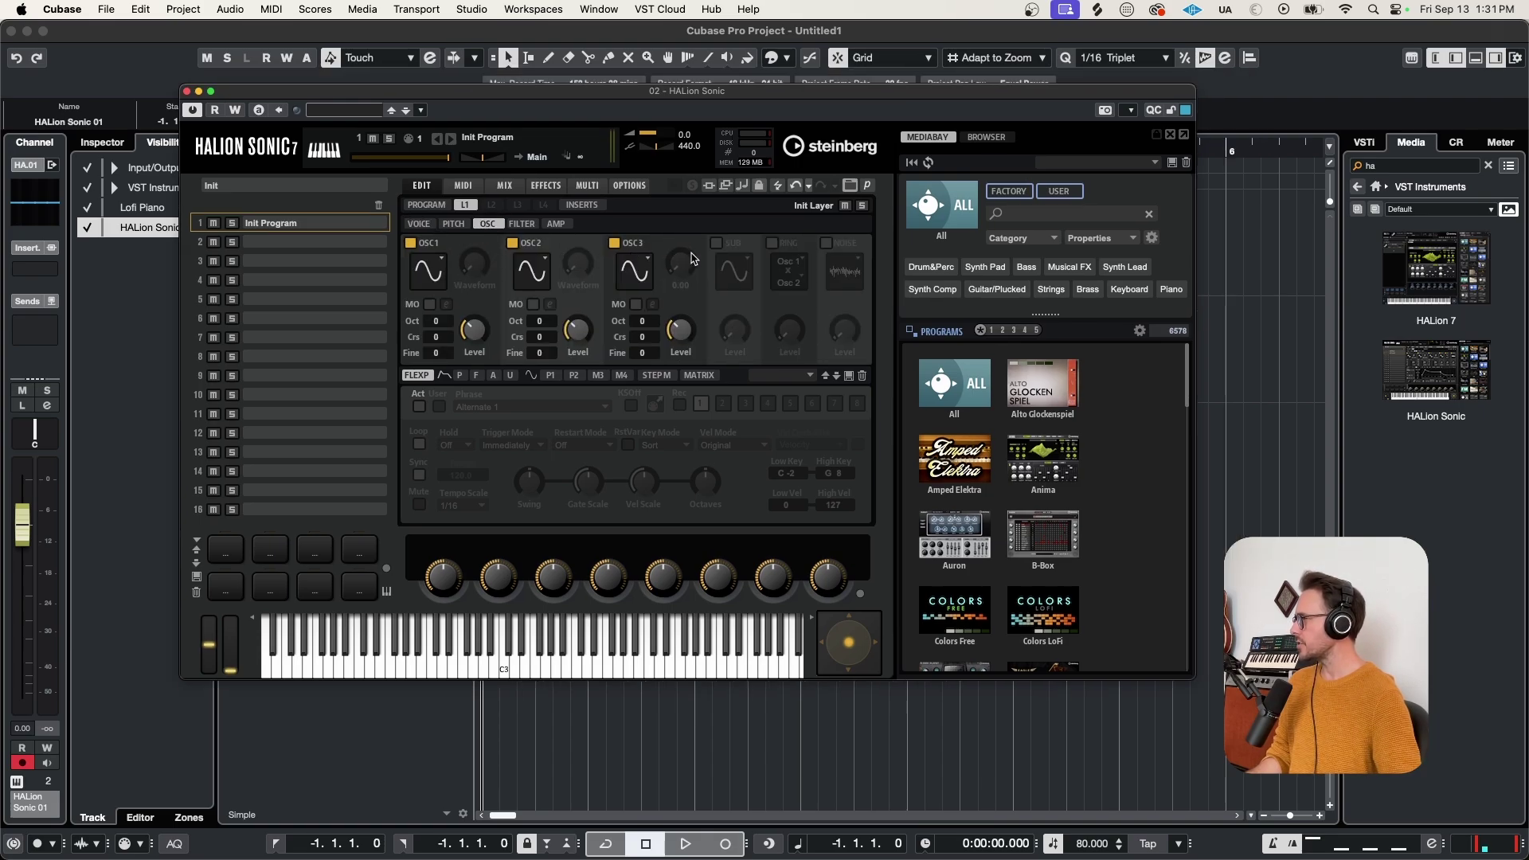
click(715, 243)
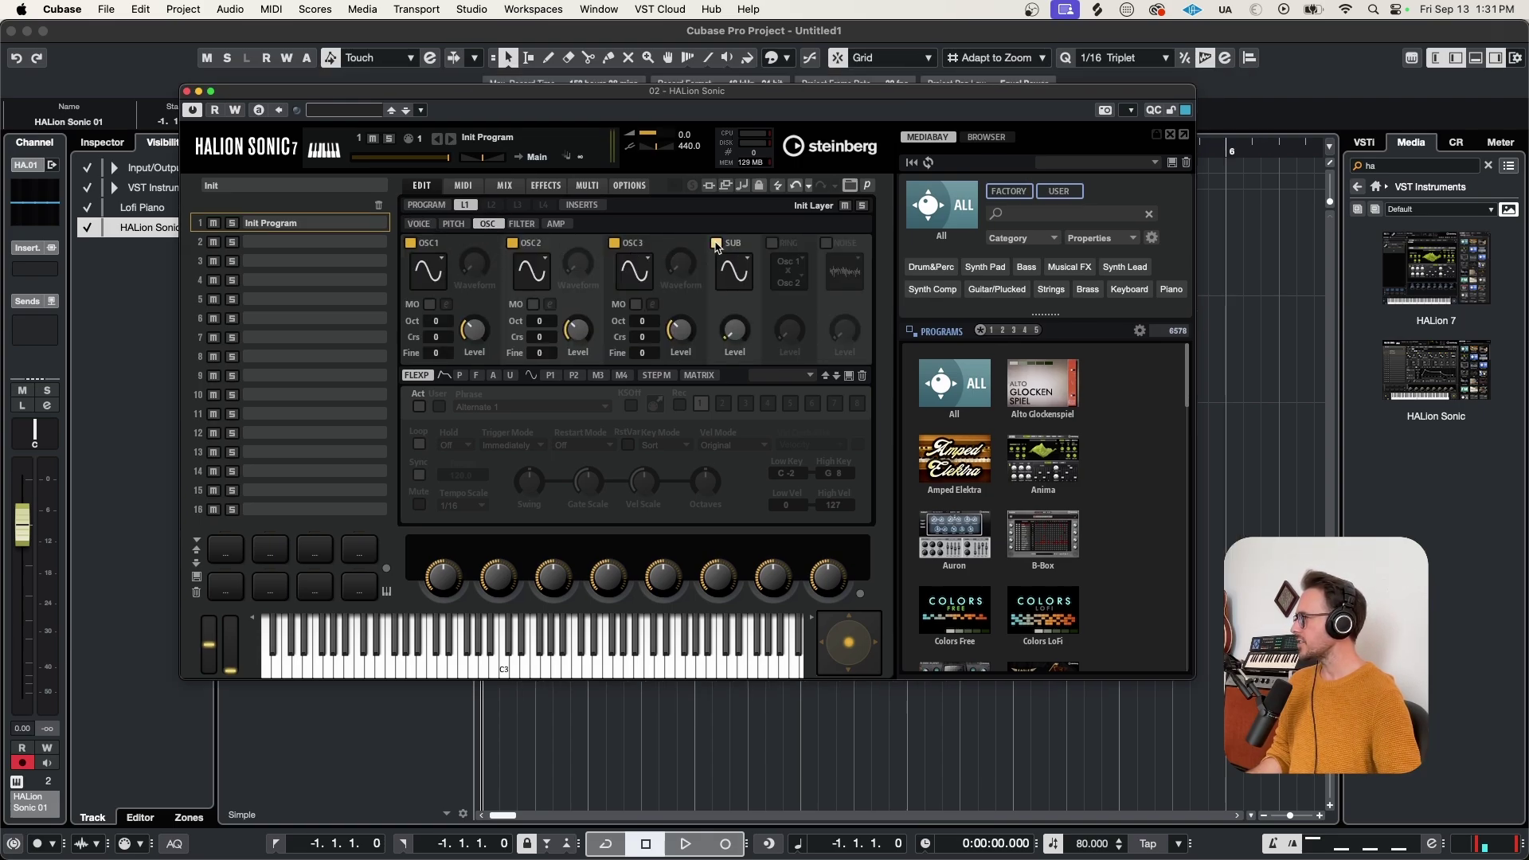
click(772, 242)
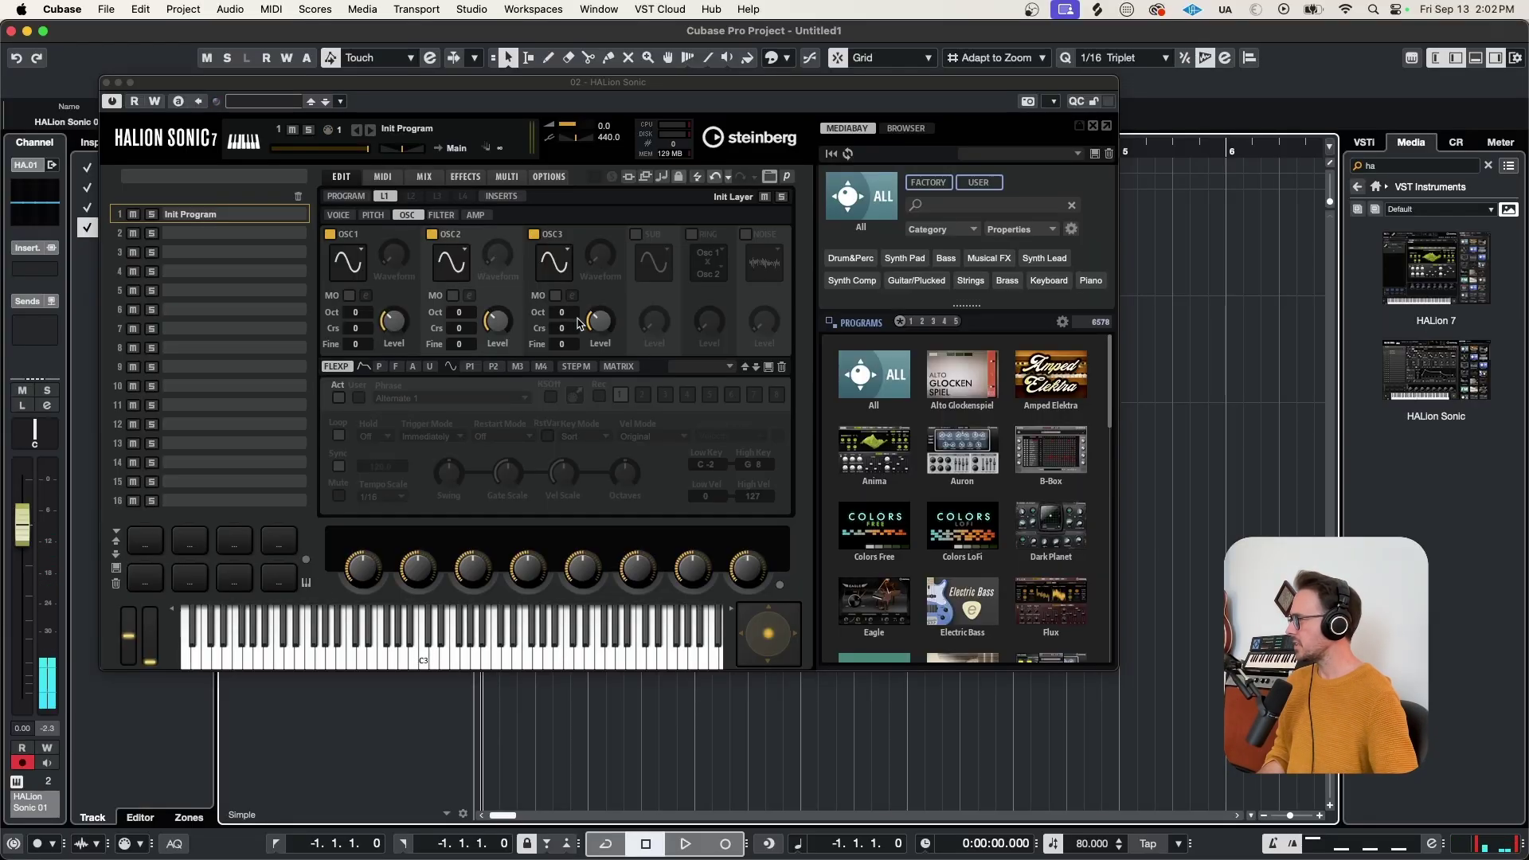
Step: Give OSC1 a new waveform and multi-oscillator mode with 3 detuned oscillators
click(359, 253)
click(368, 310)
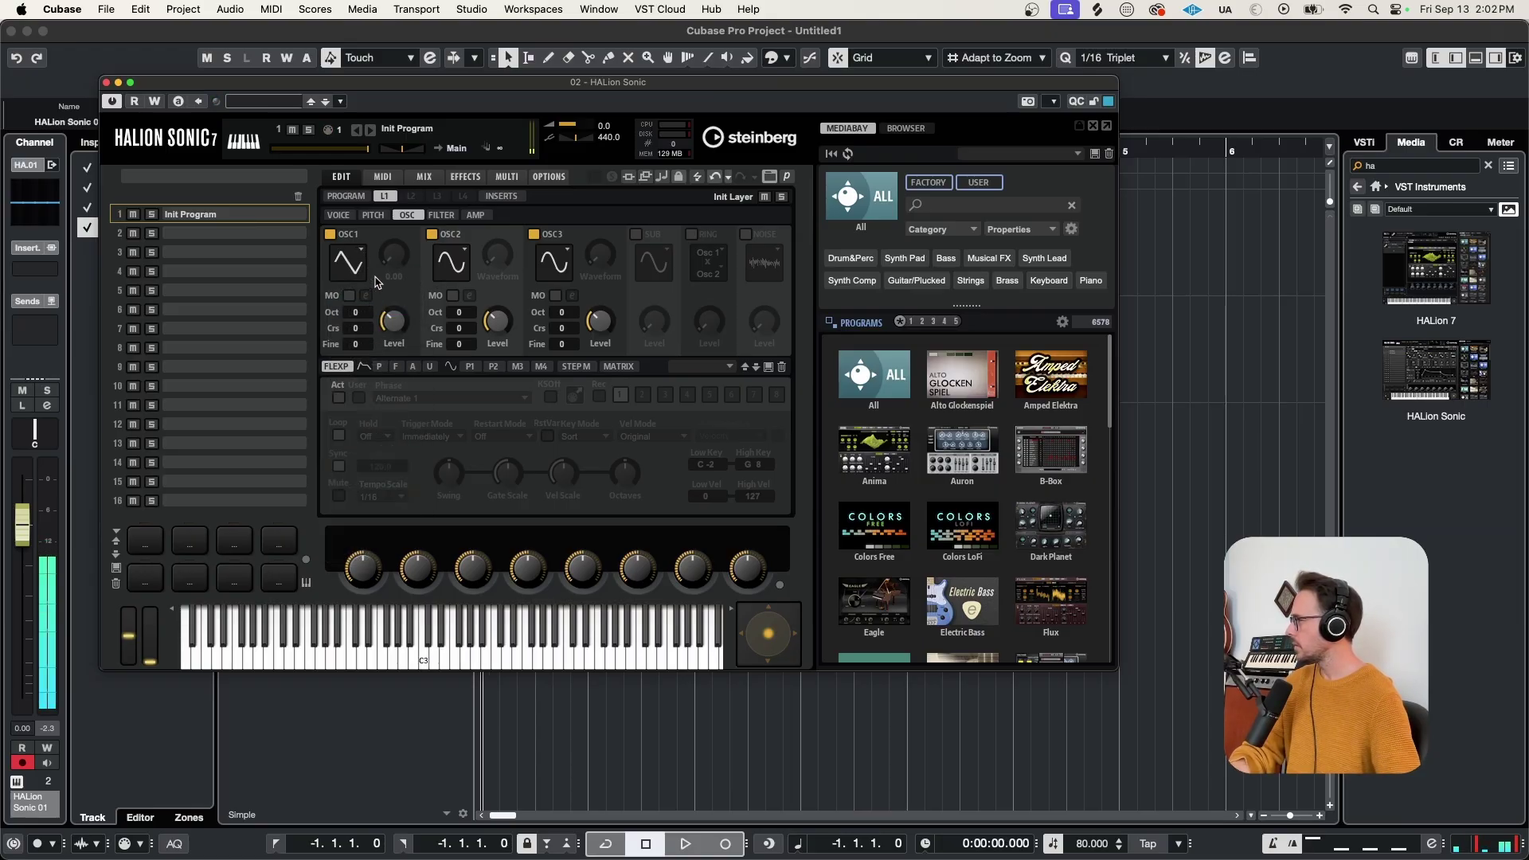
click(349, 296)
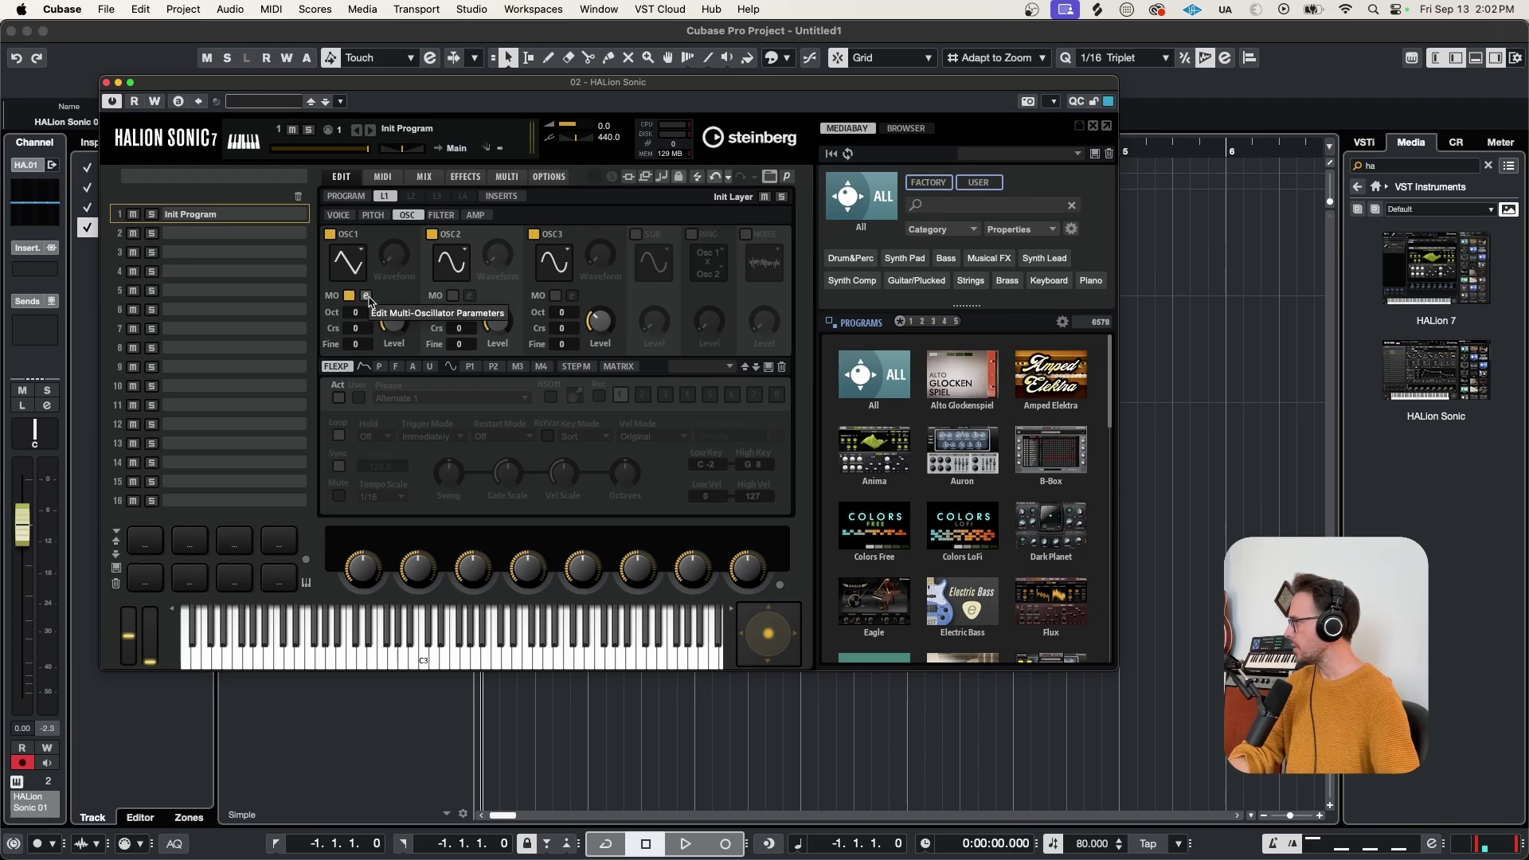
click(367, 296)
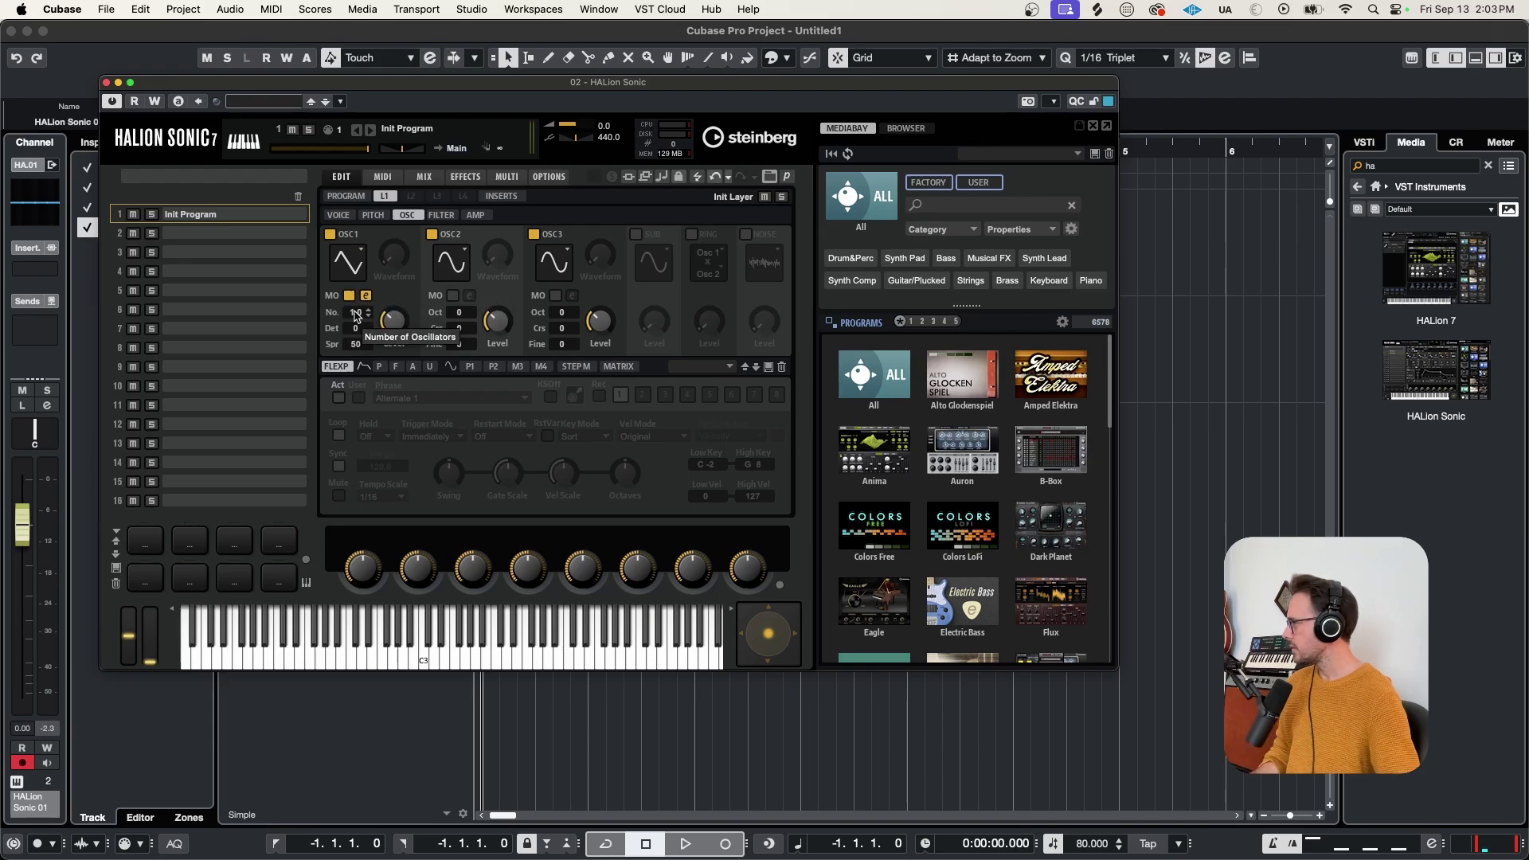
double_click(356, 313)
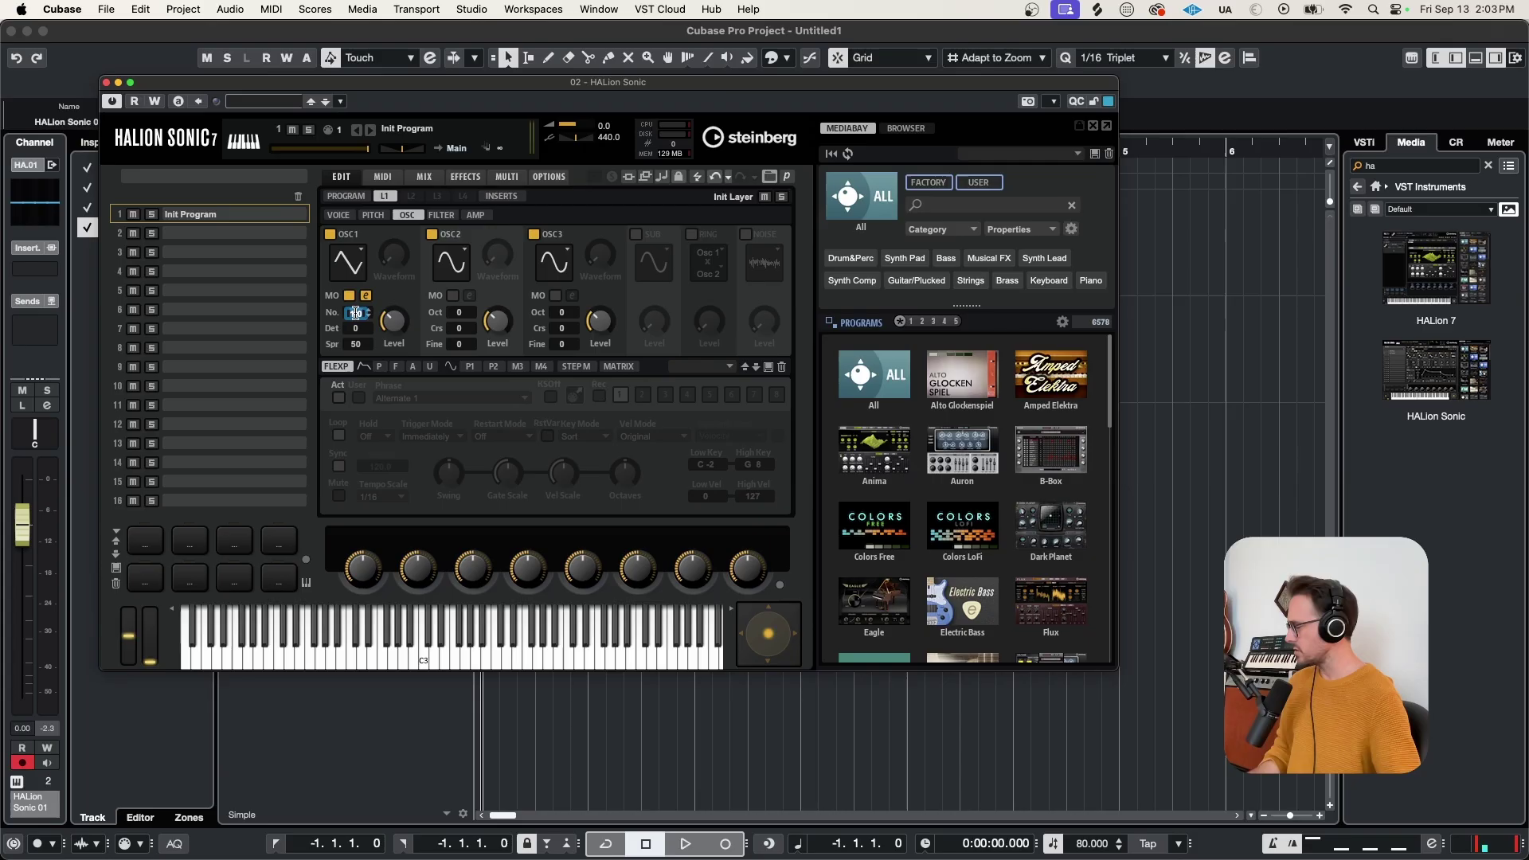
text(3)
key(Return)
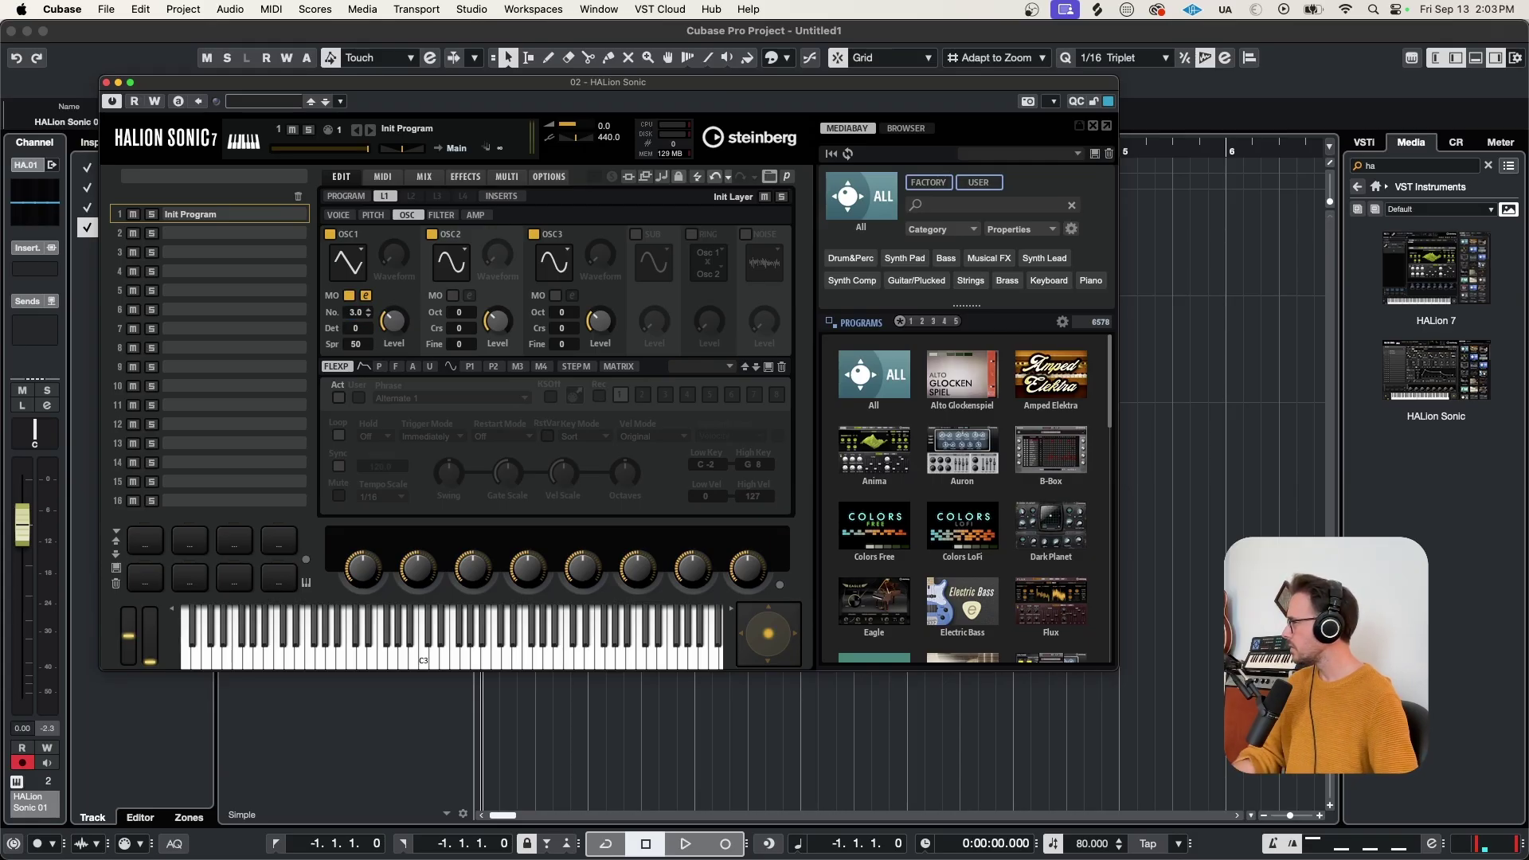
mouse_move(356, 328)
mouse_down()
mouse_move(385, 272)
mouse_move(370, 328)
mouse_up()
scroll(363, 344, up, 2)
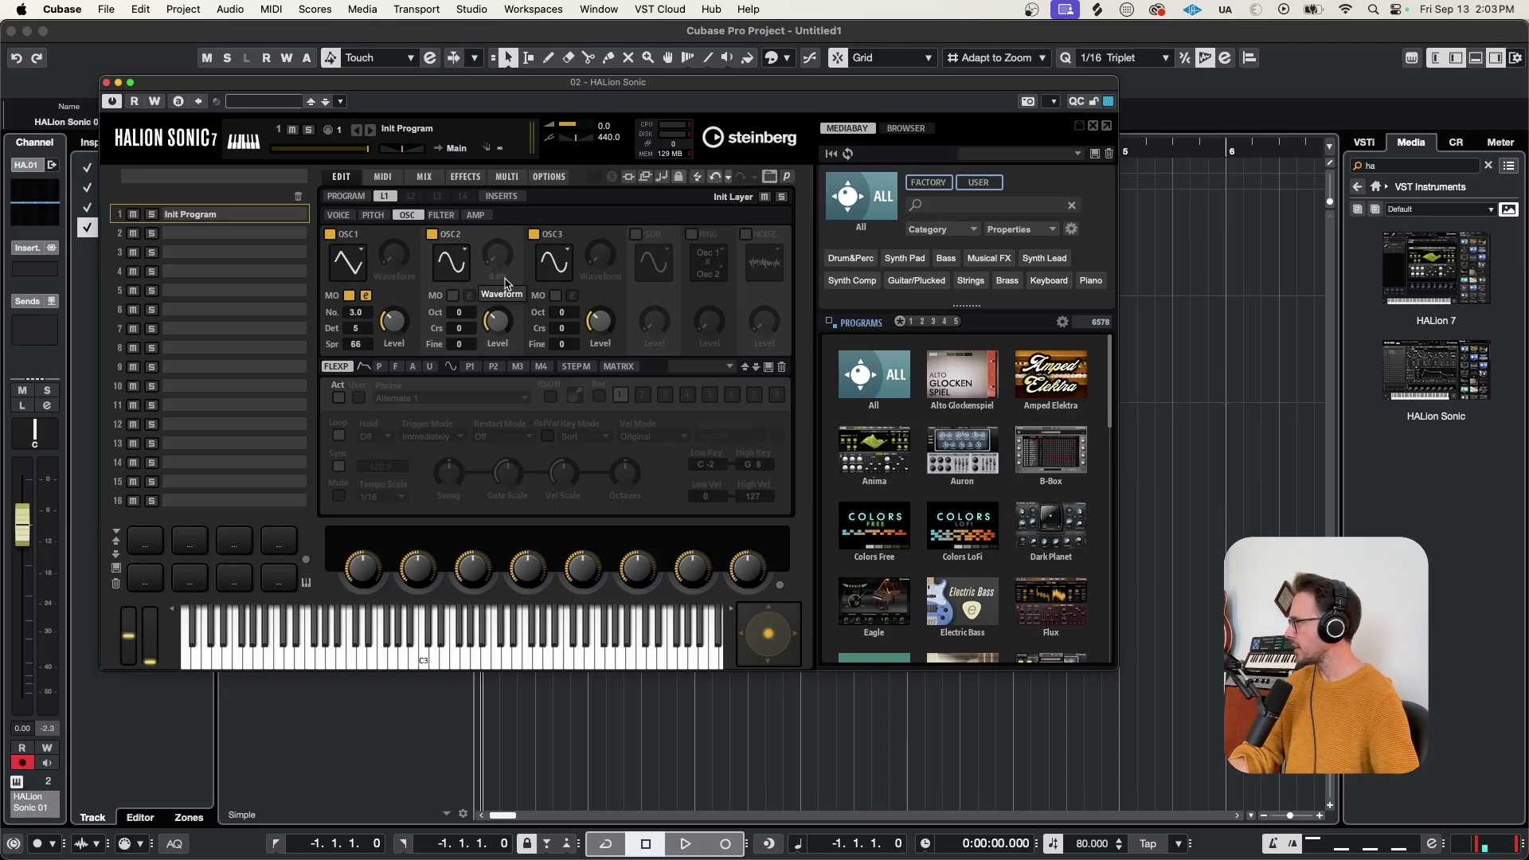
Step: Raise OSC3 an octave with multi-oscillator mode, add pink noise, and set ring modulation to 28
click(574, 311)
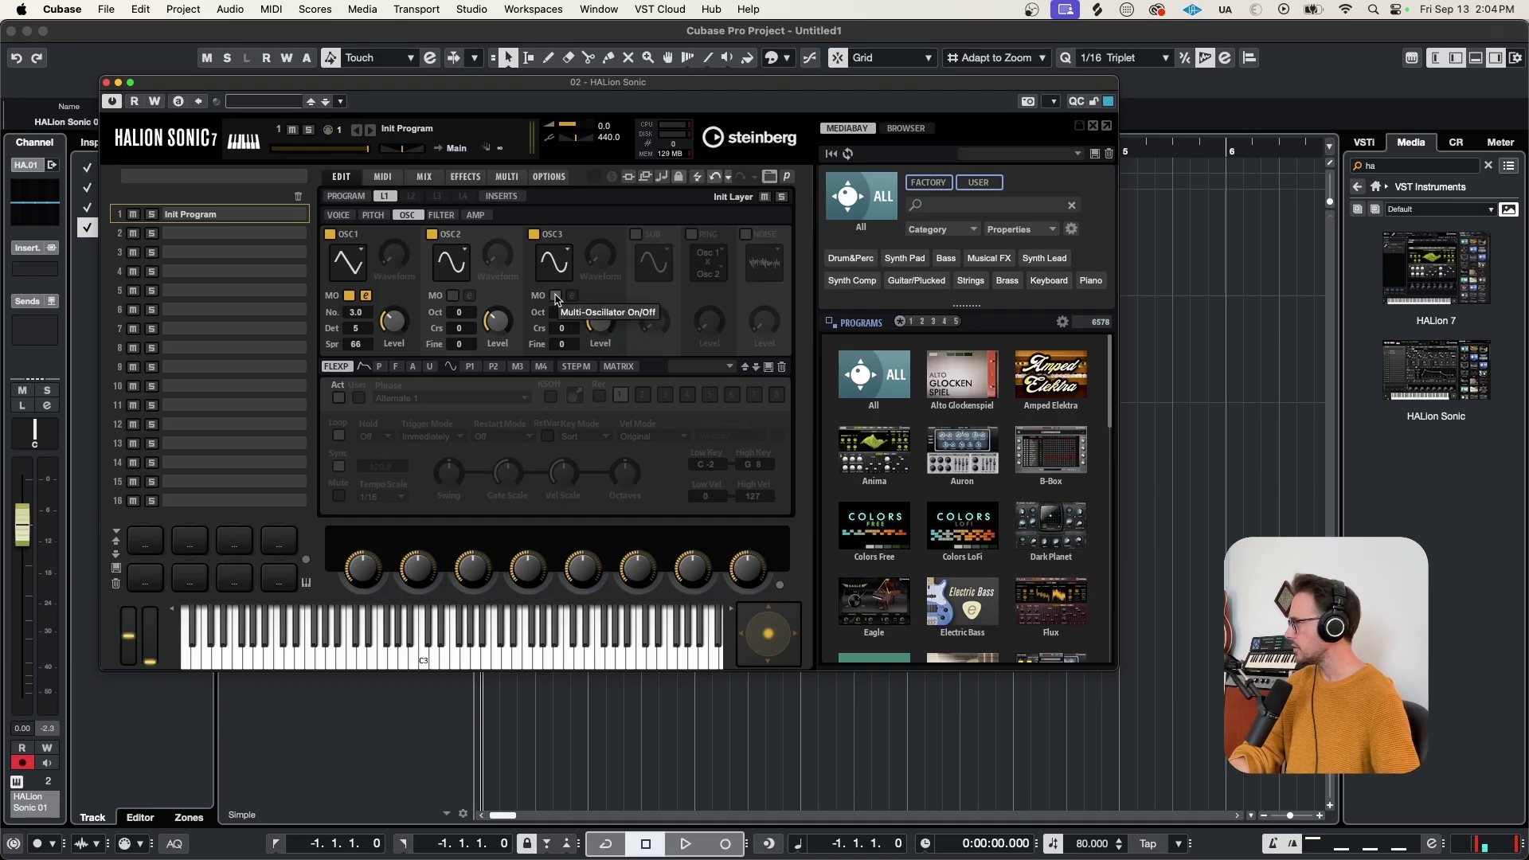
click(556, 297)
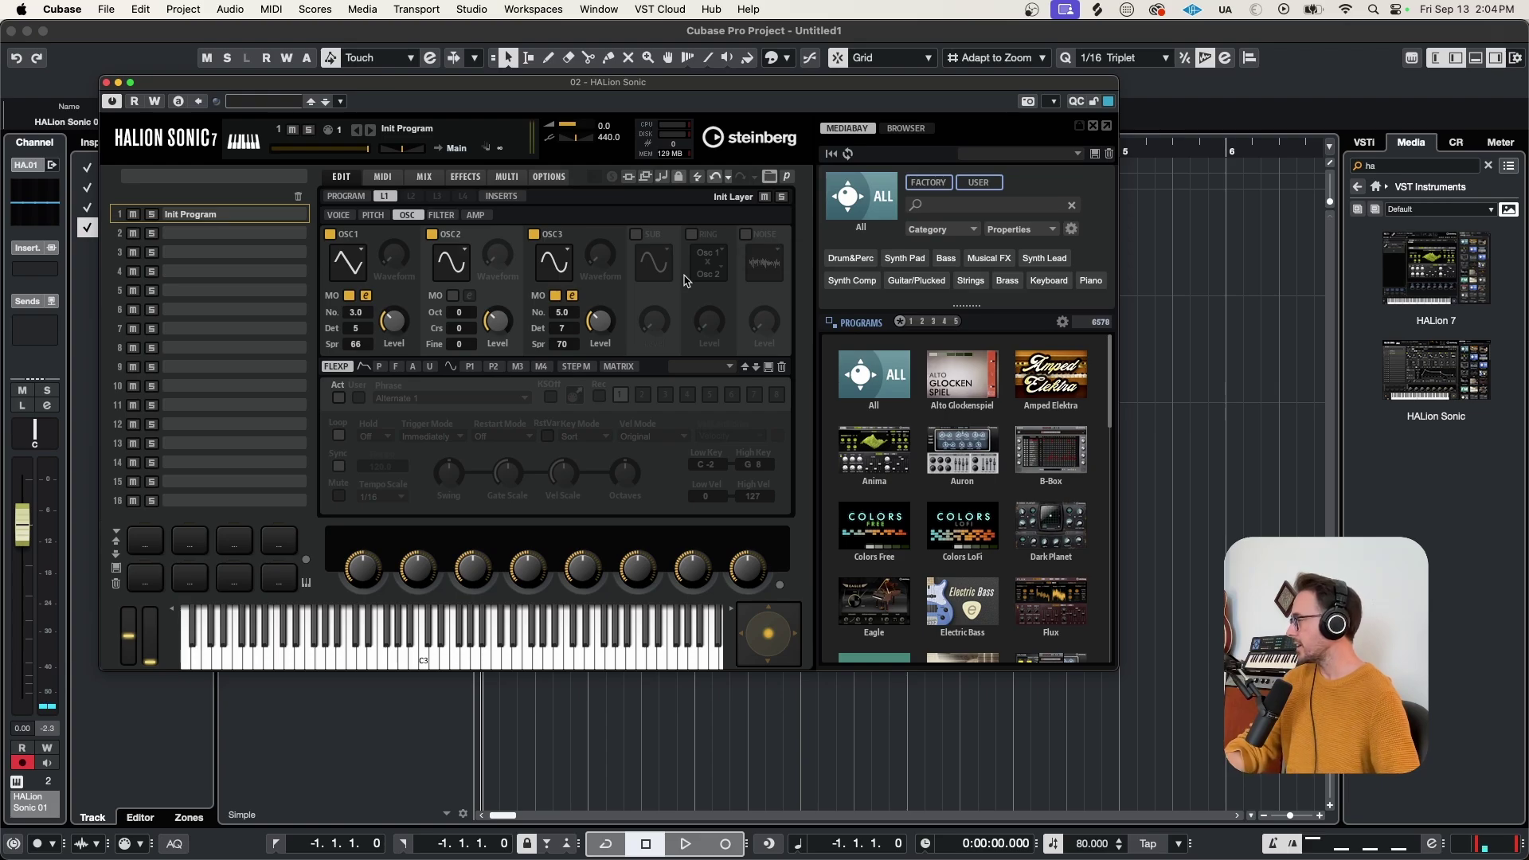
click(745, 234)
click(778, 254)
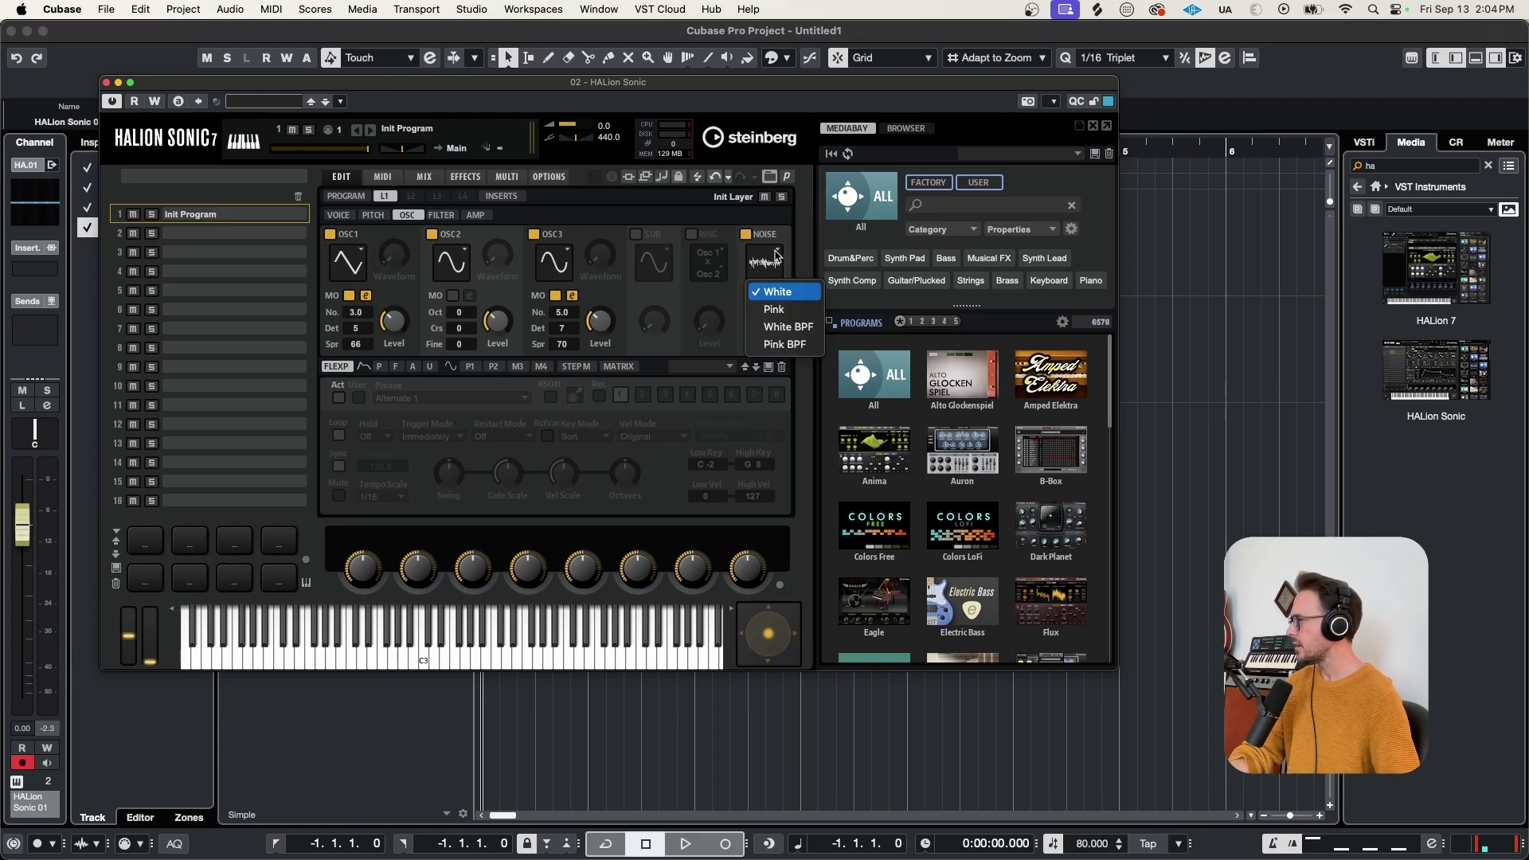
click(777, 308)
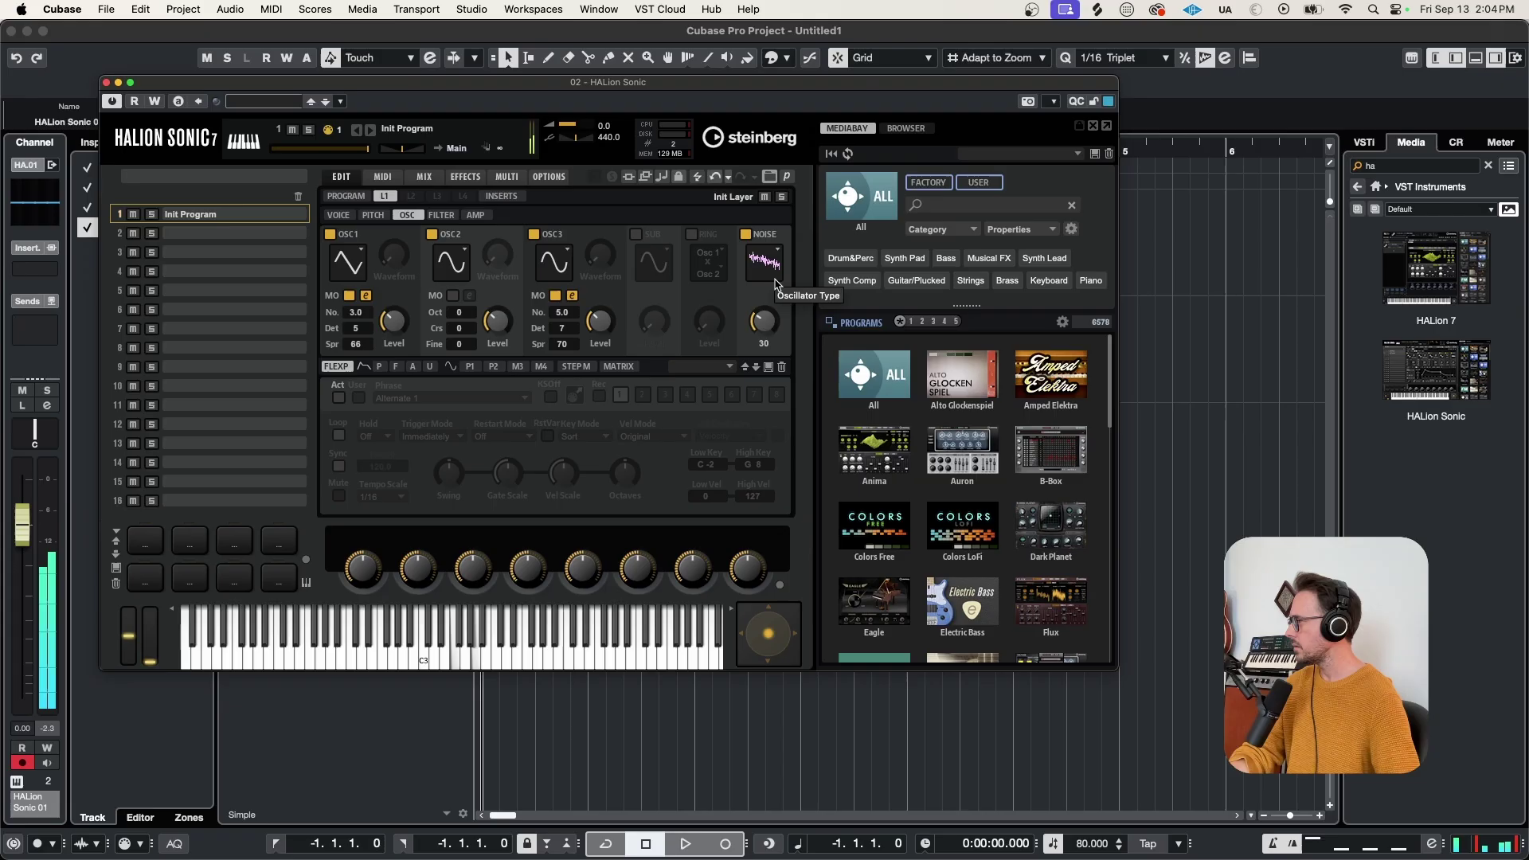
scroll(773, 308, down, 8)
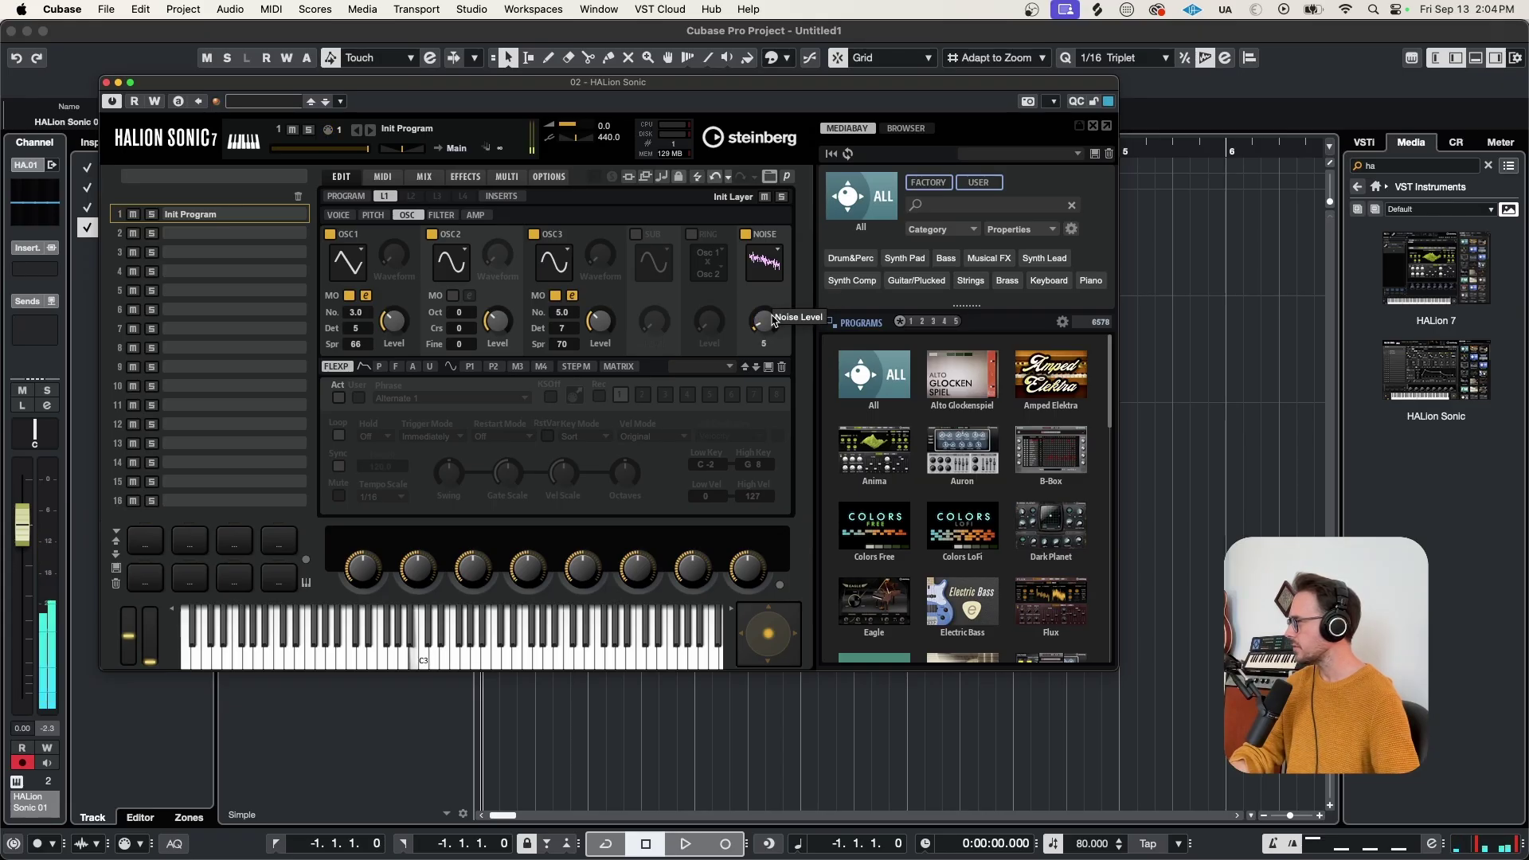
click(691, 235)
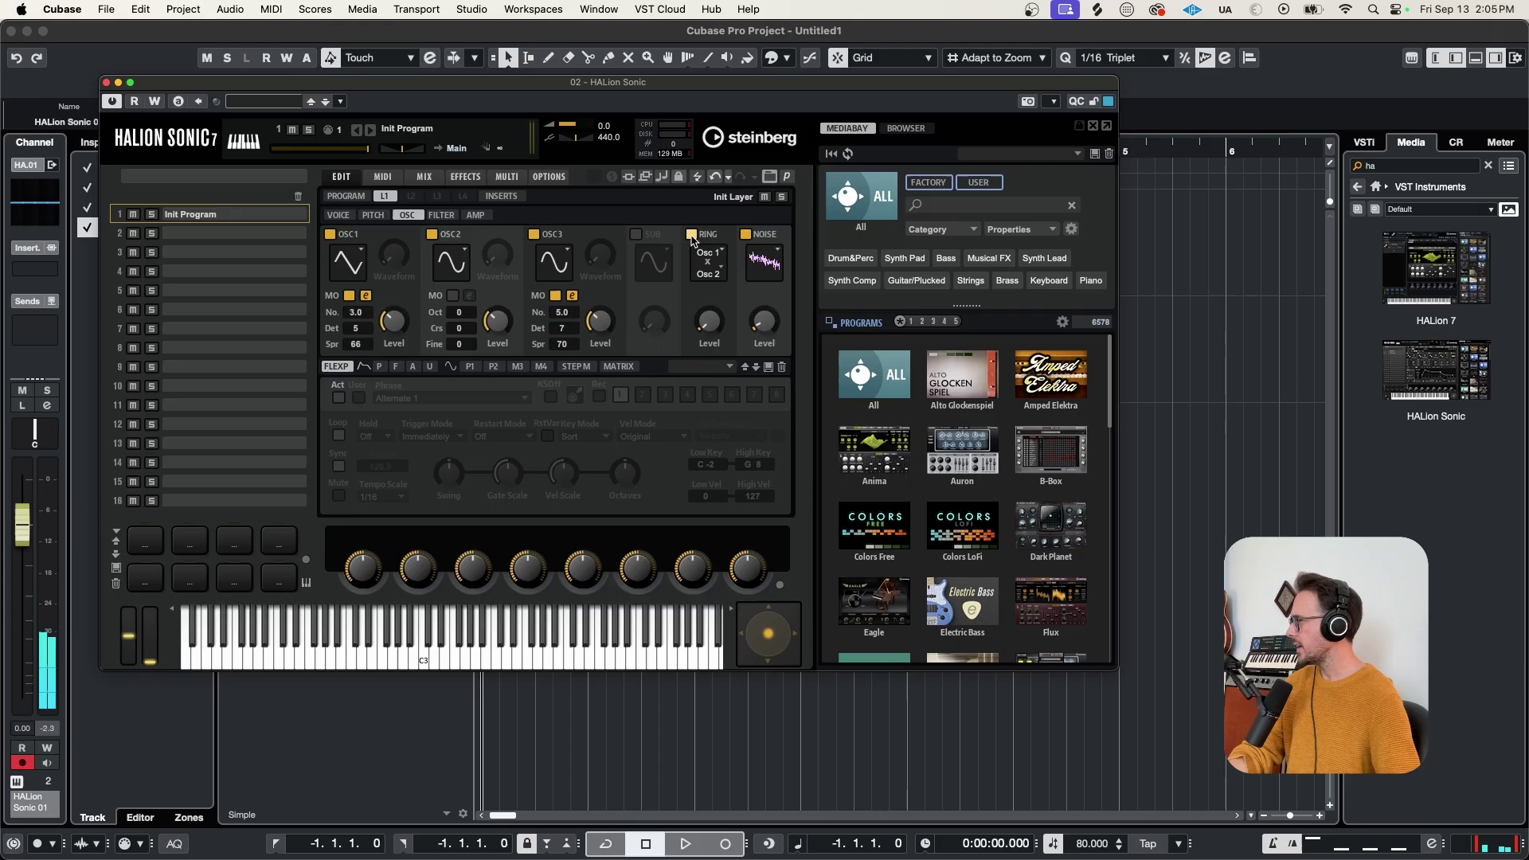
scroll(711, 318, up, 1)
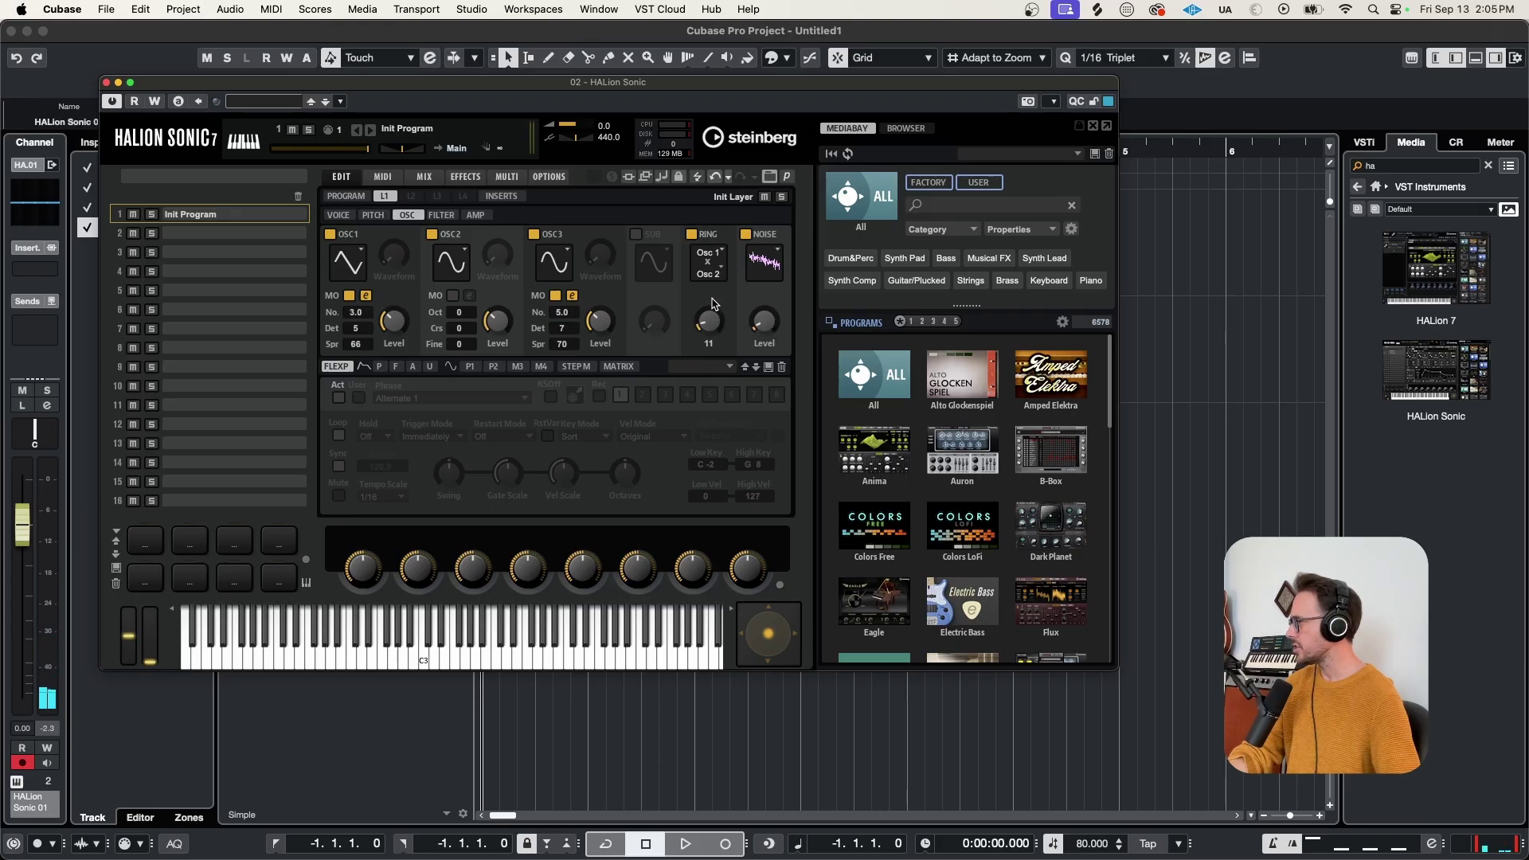
mouse_move(714, 304)
mouse_down()
mouse_move(733, 272)
mouse_move(726, 295)
mouse_up()
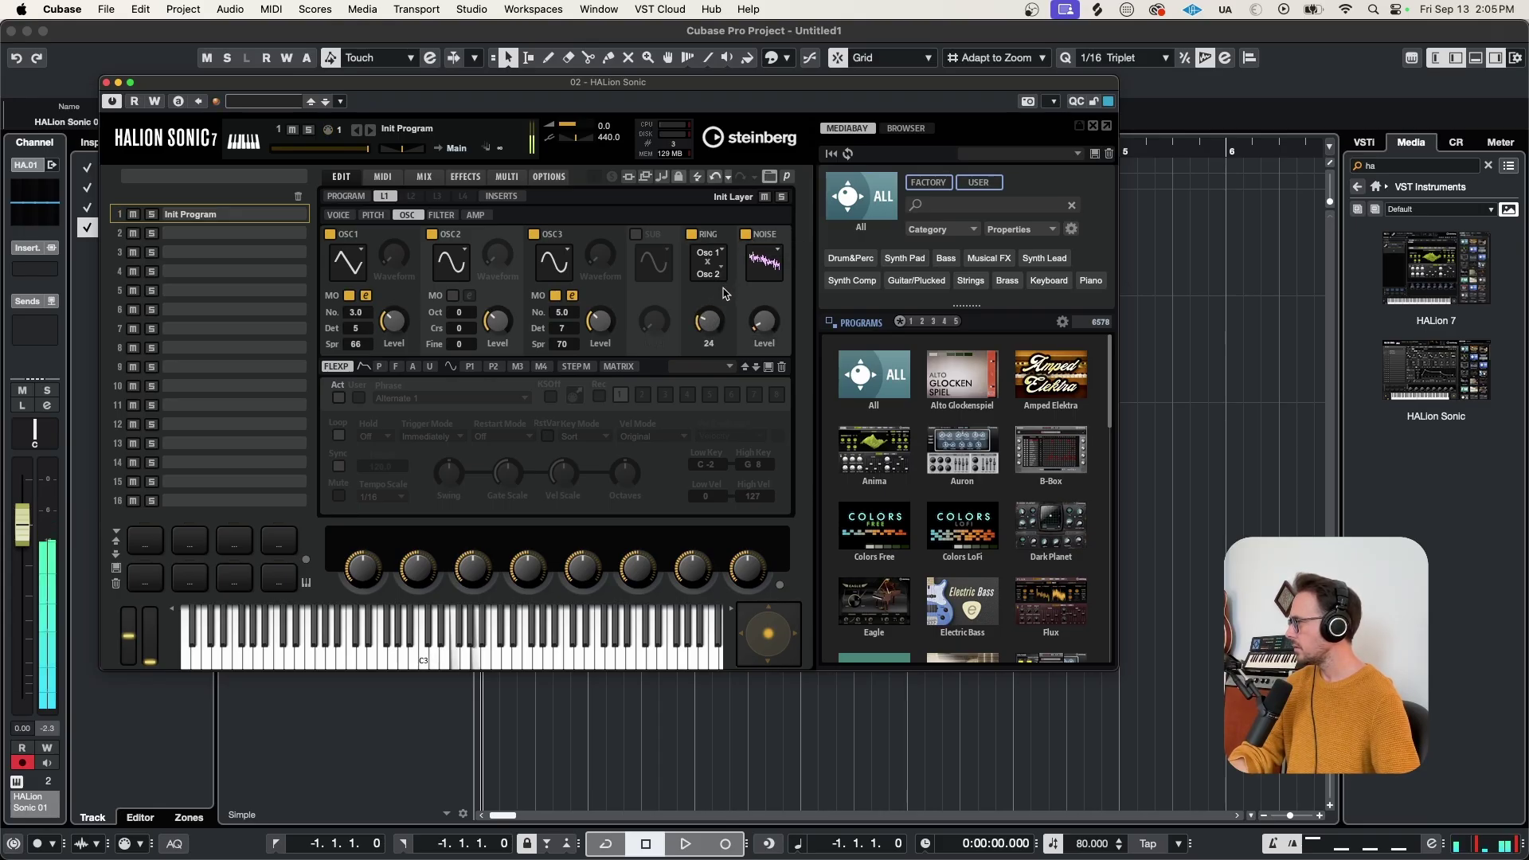
Step: Shape a quick 49 ms amp envelope decay and change the layer filter type to Tube Drive
click(413, 367)
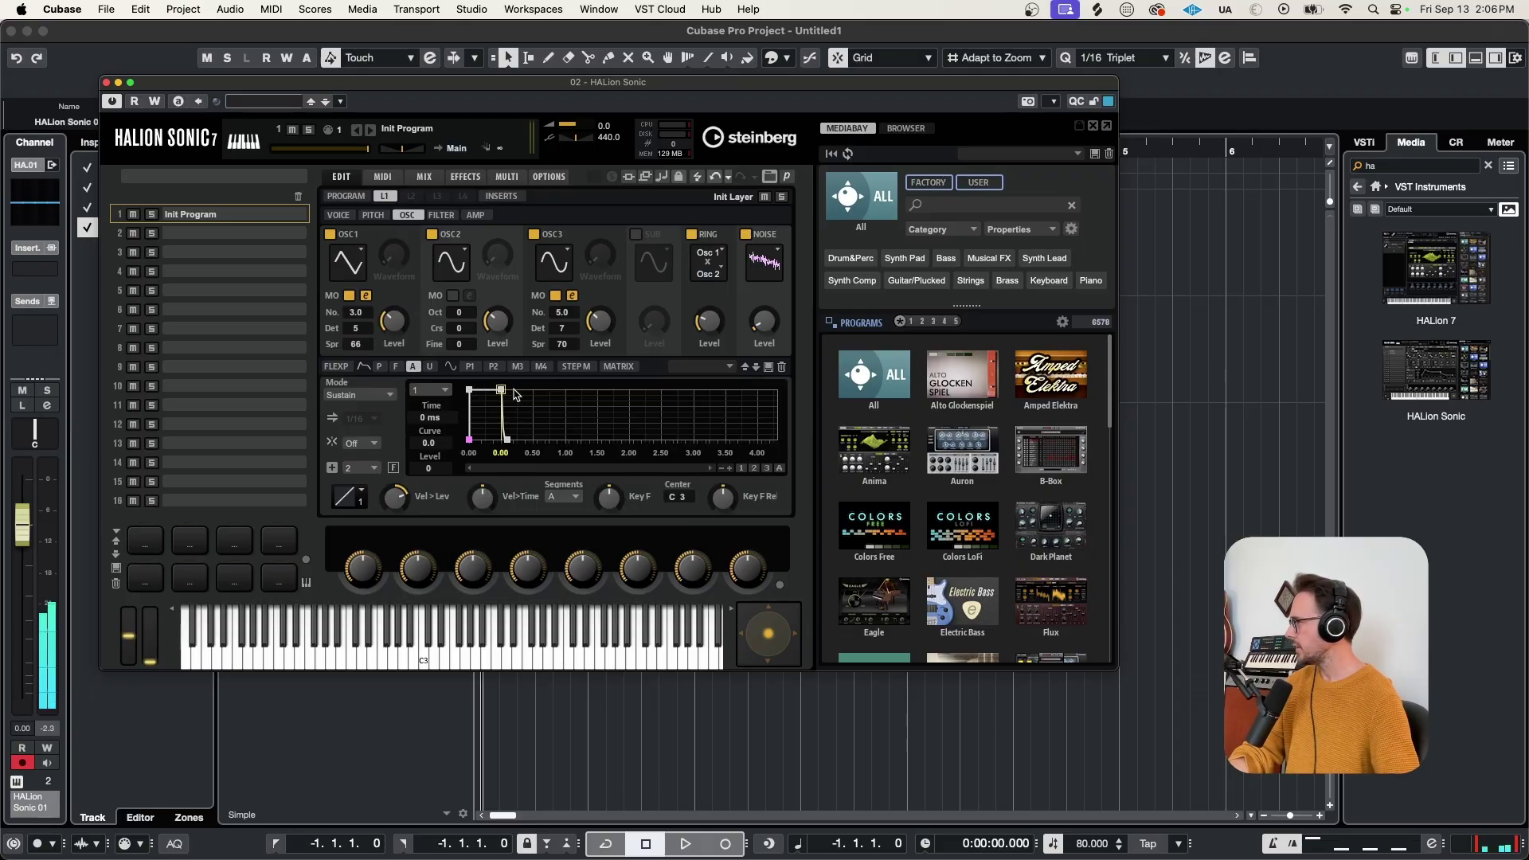
click(516, 394)
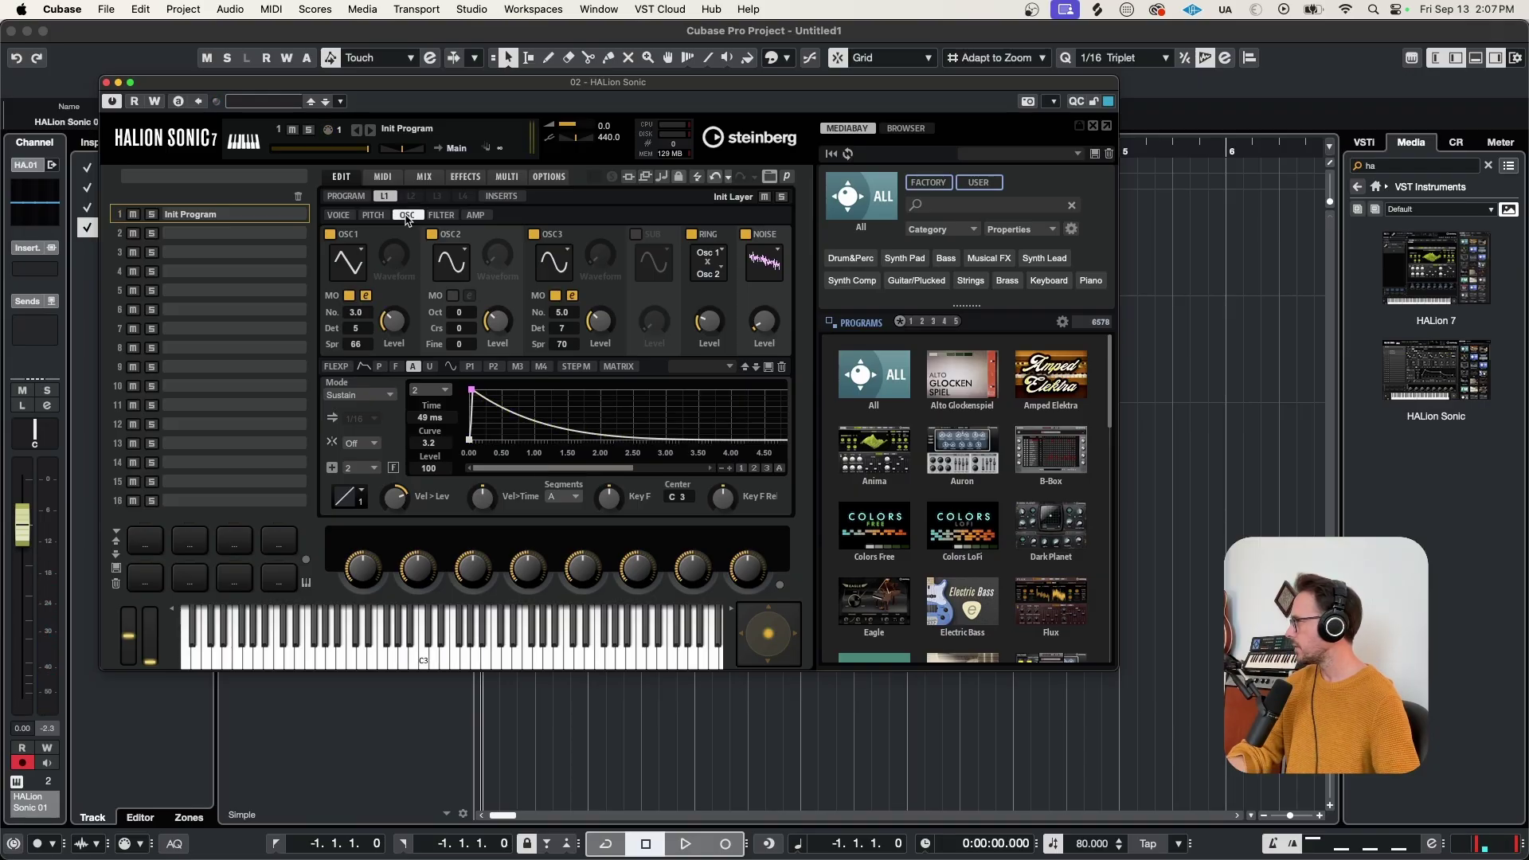
click(442, 215)
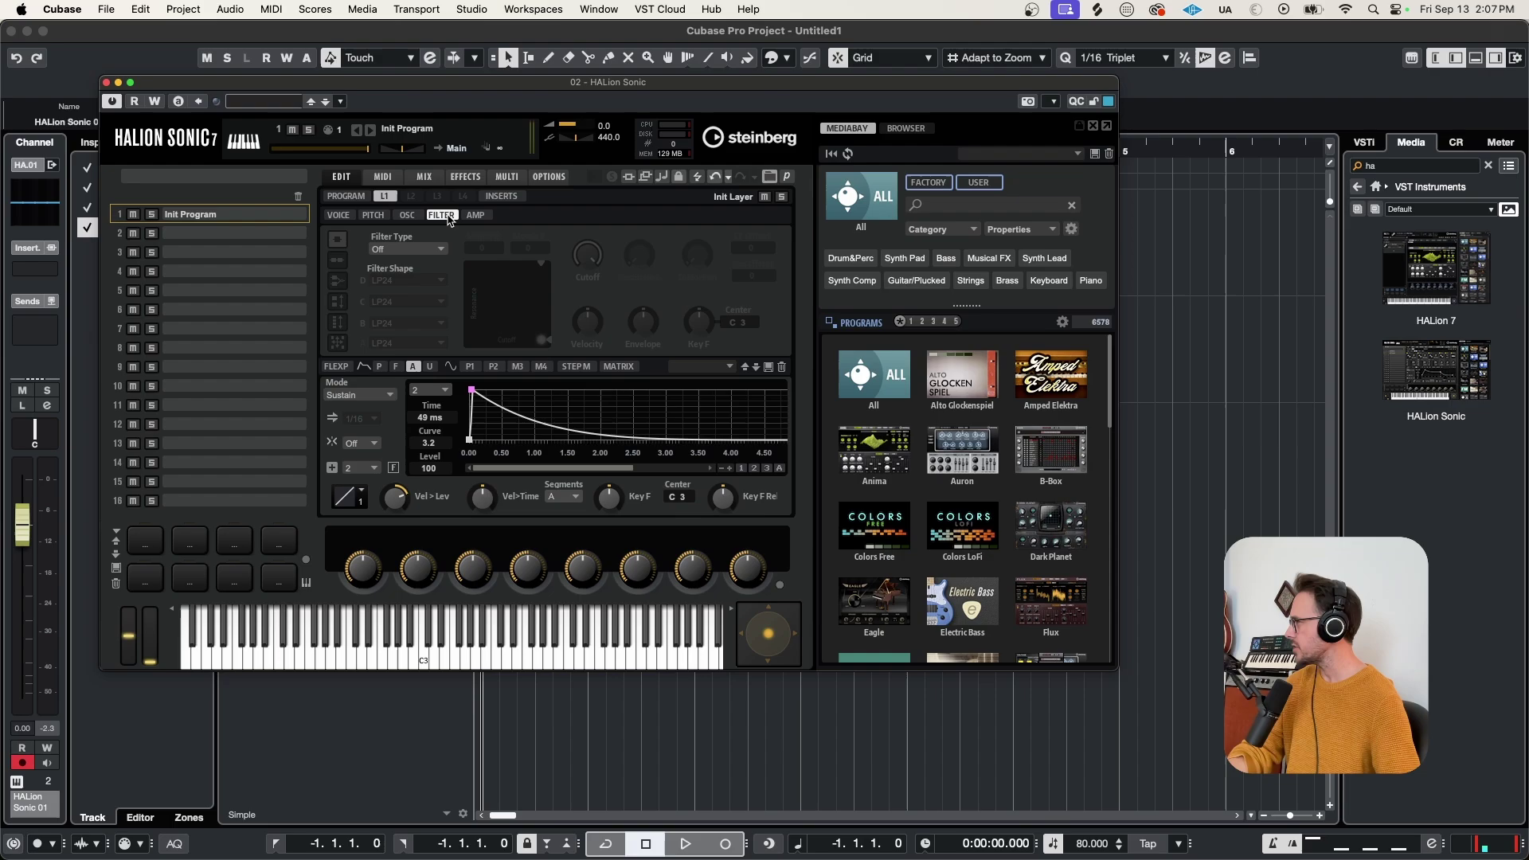
click(392, 250)
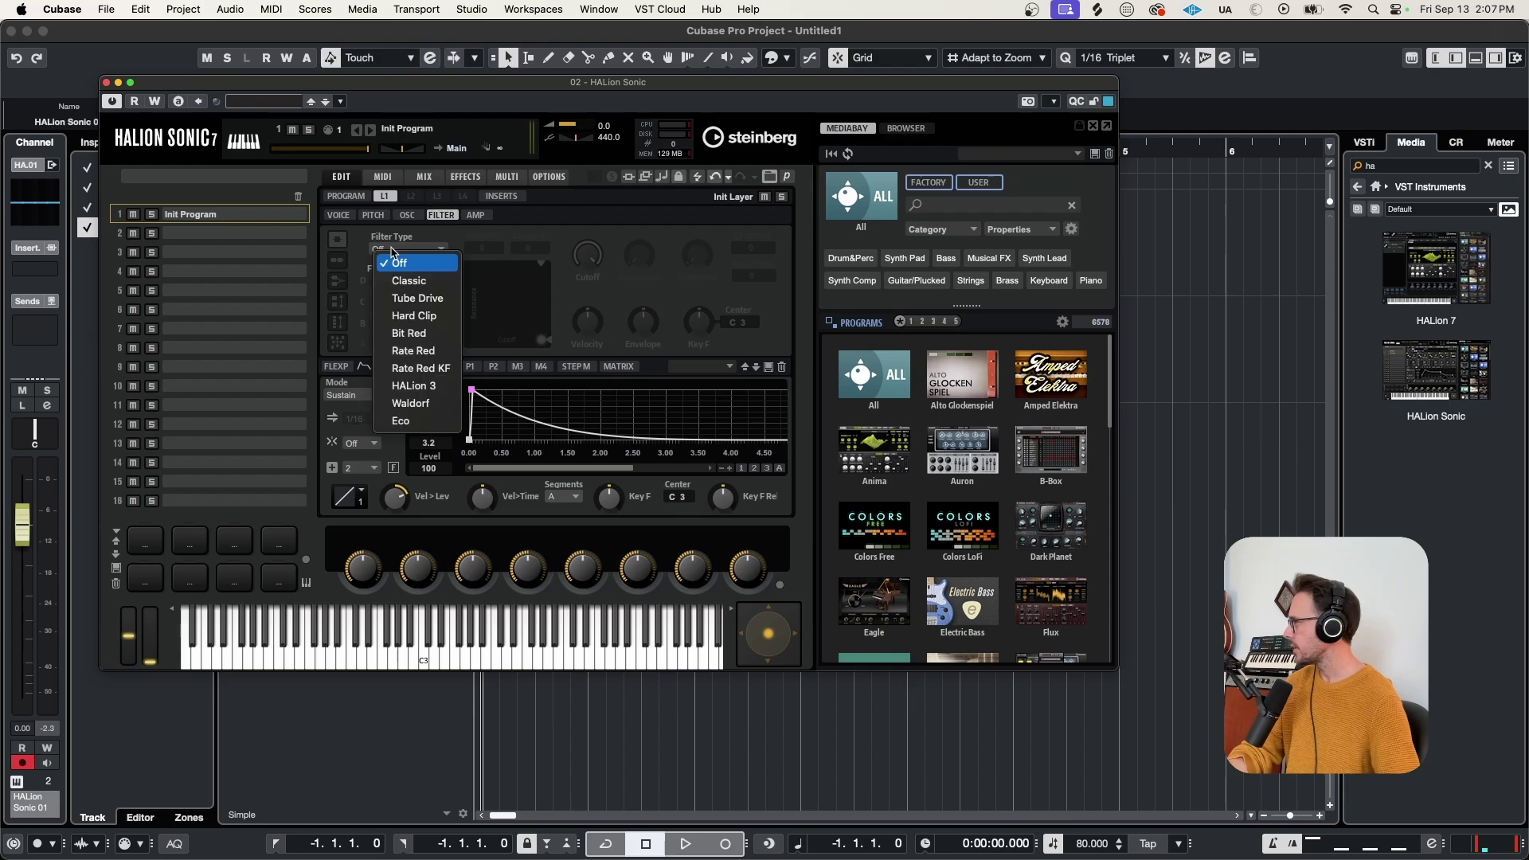
click(417, 298)
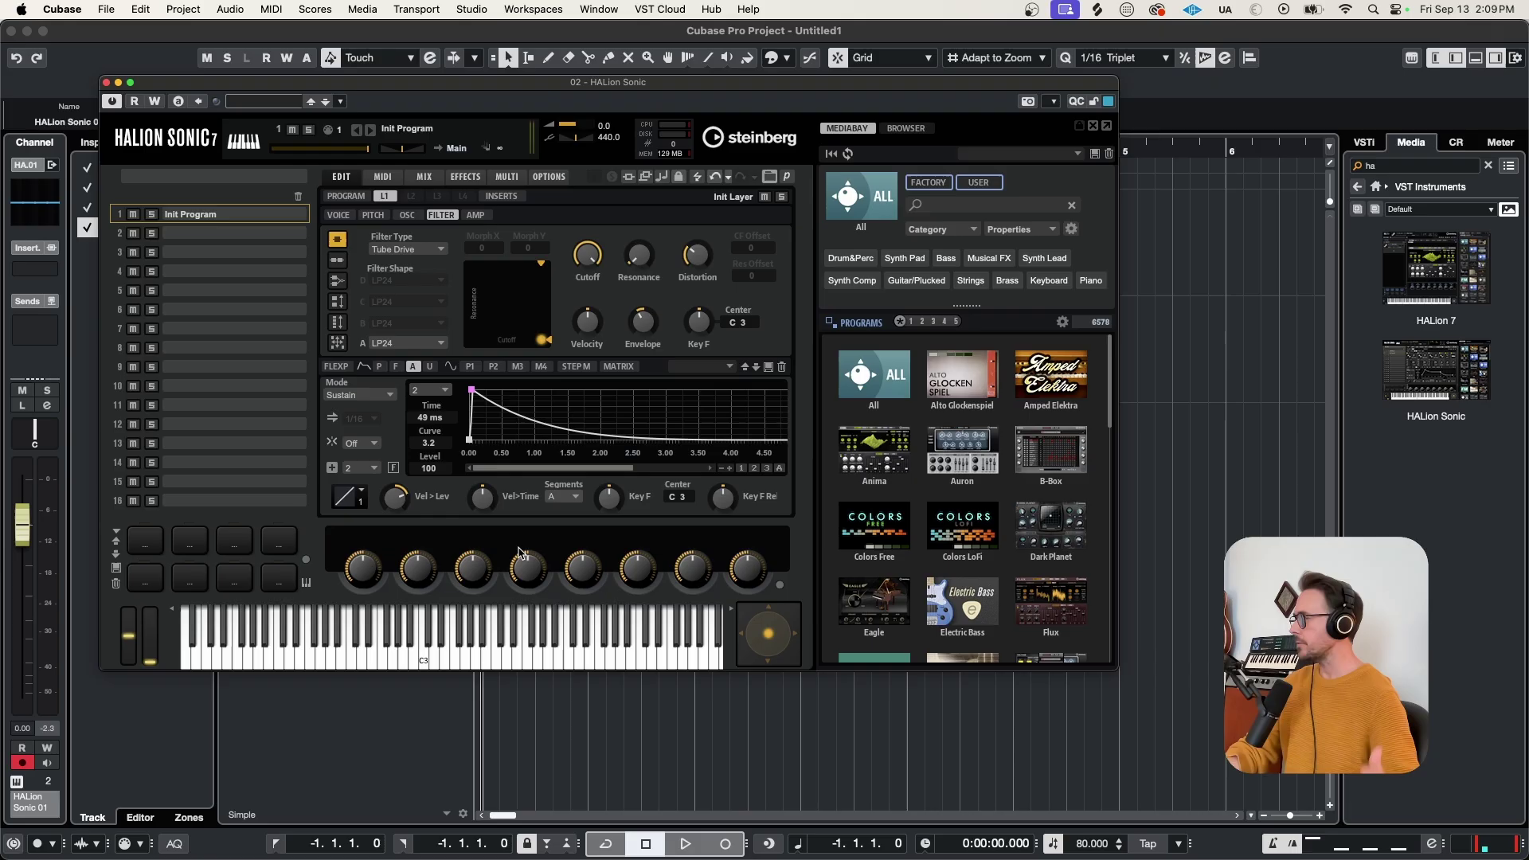
Step: Assign Filter Distortion to quick control 1, then begin assigning Cutoff to quick control 2
right_click(696, 260)
mouse_move(751, 398)
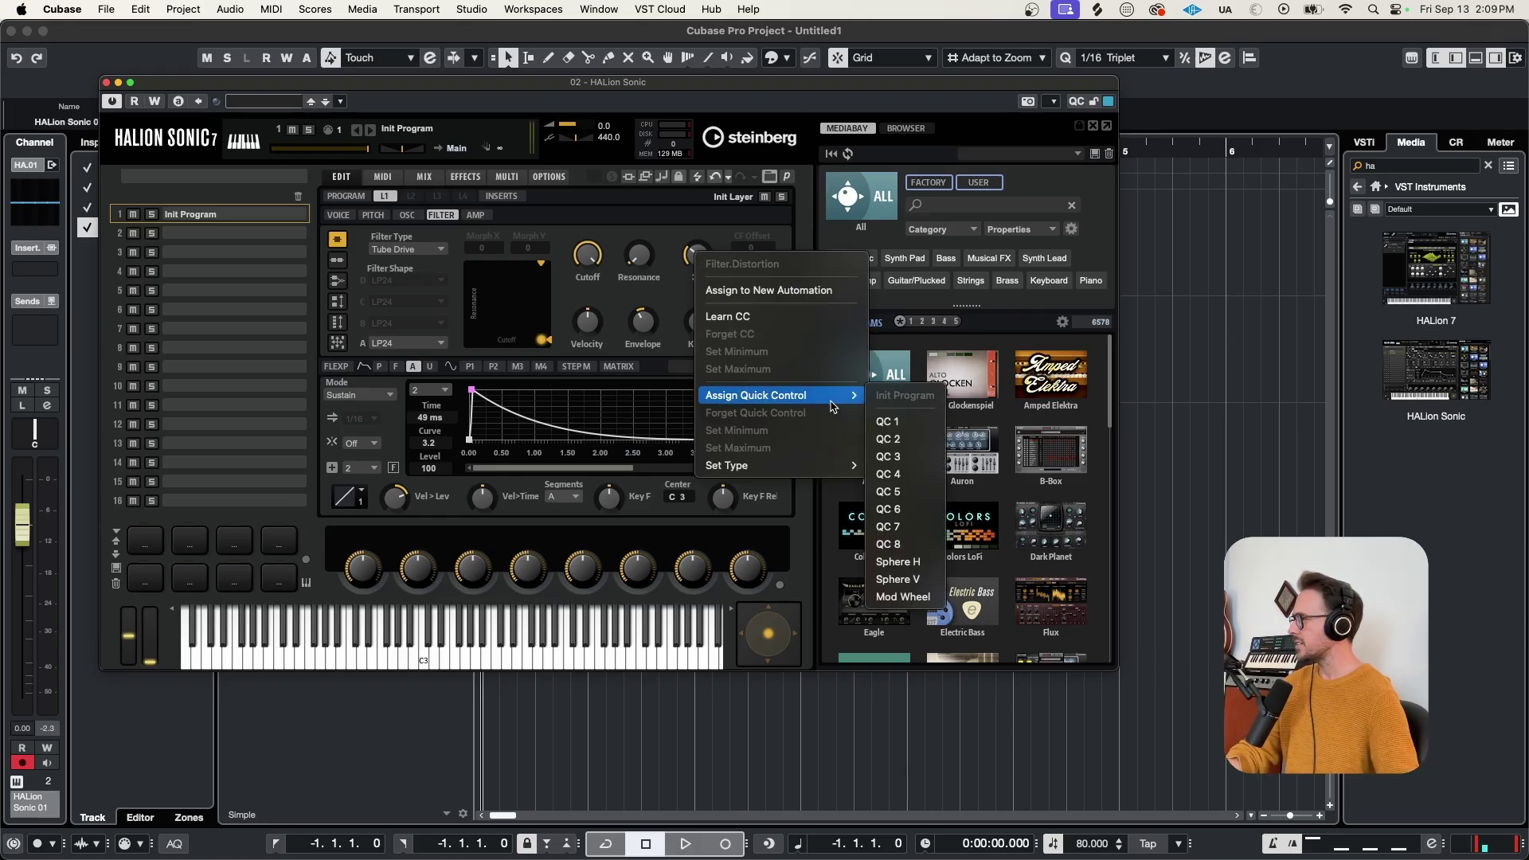
click(906, 431)
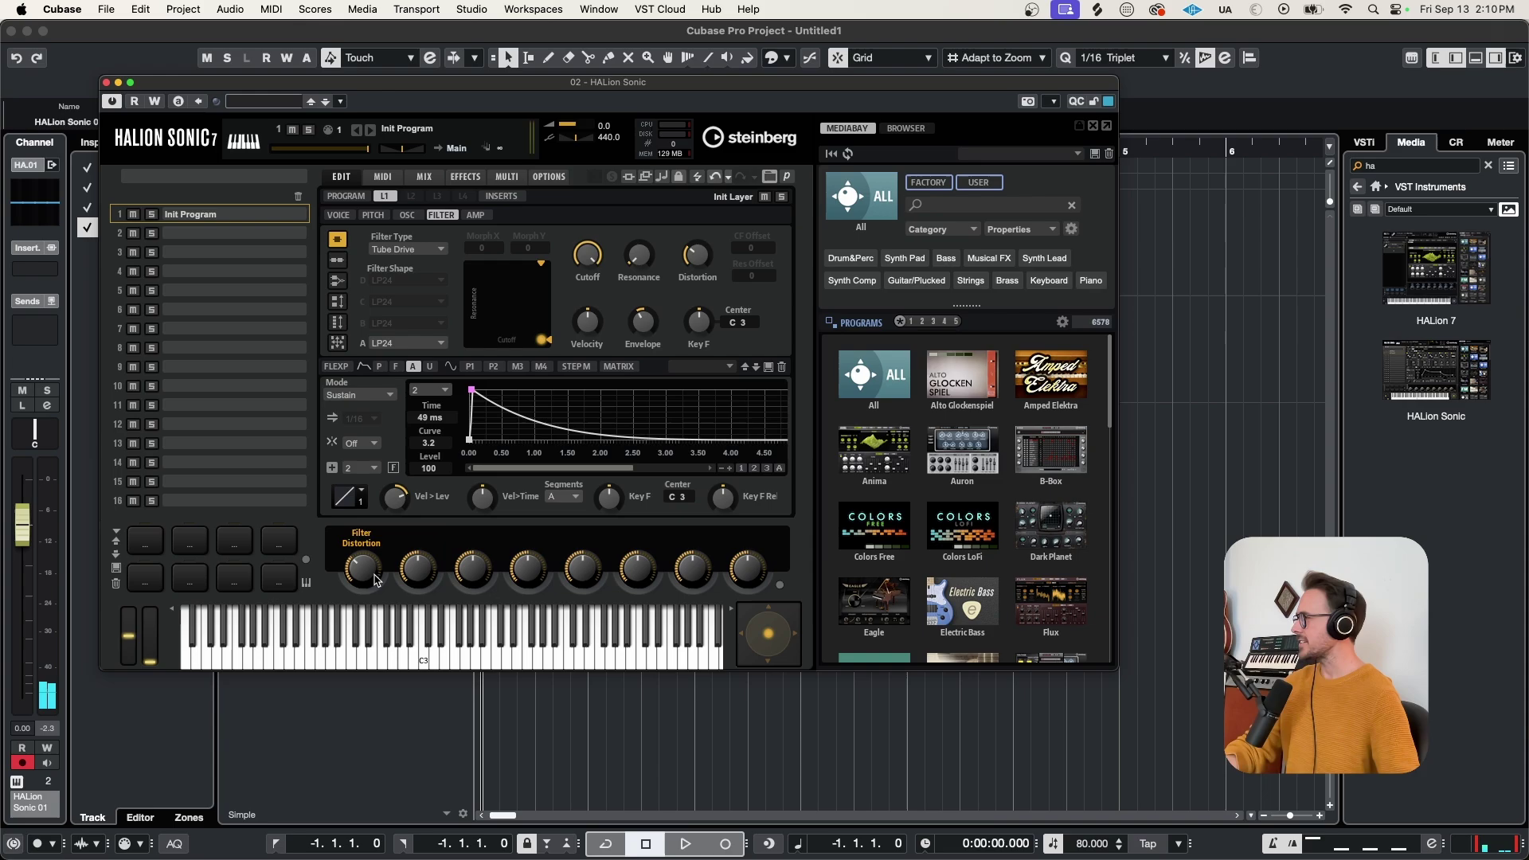
mouse_move(695, 271)
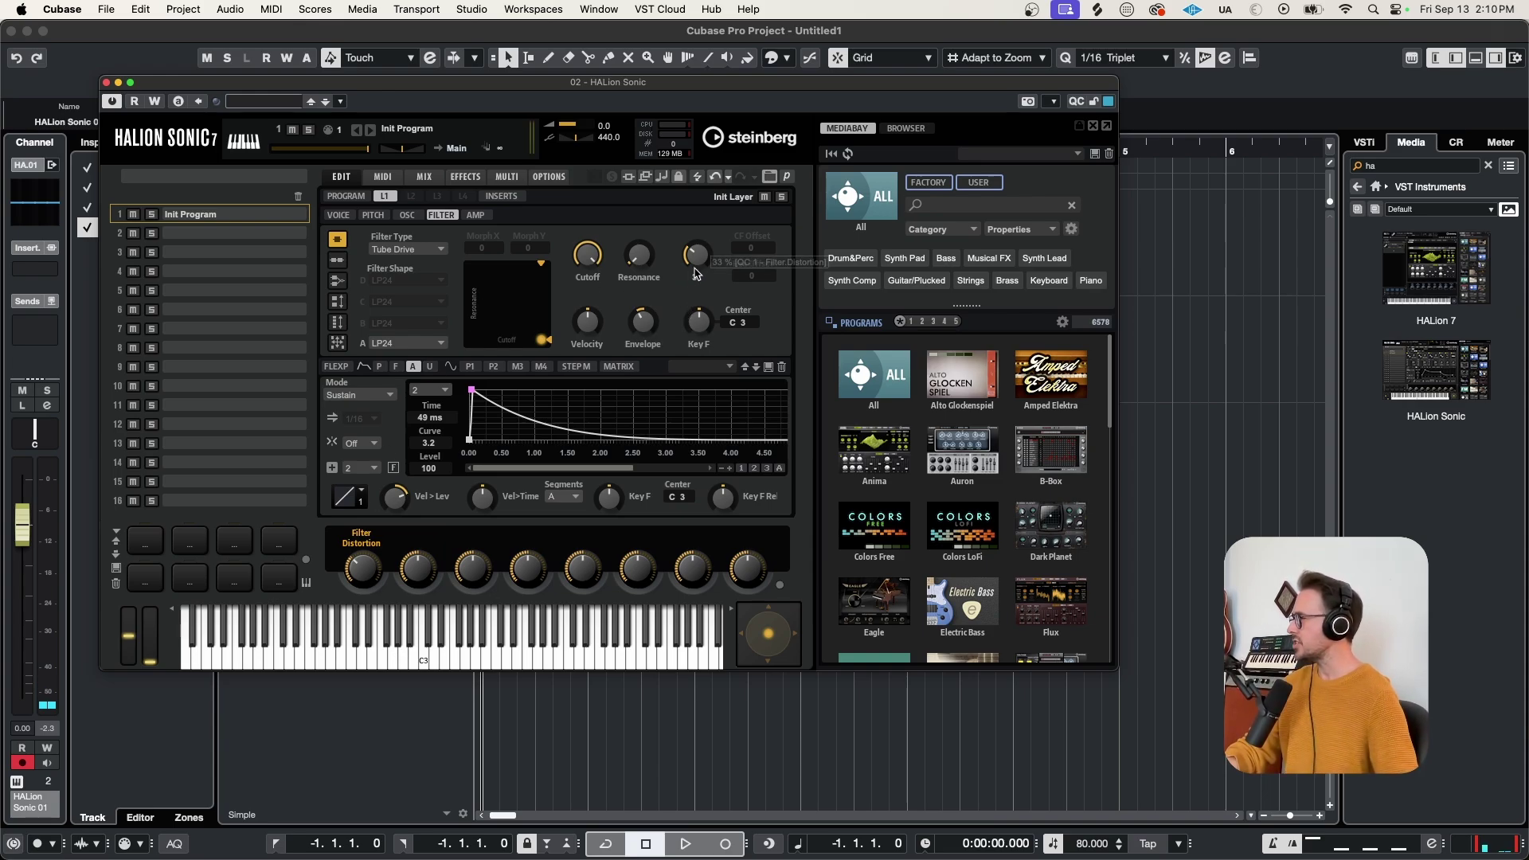
right_click(589, 260)
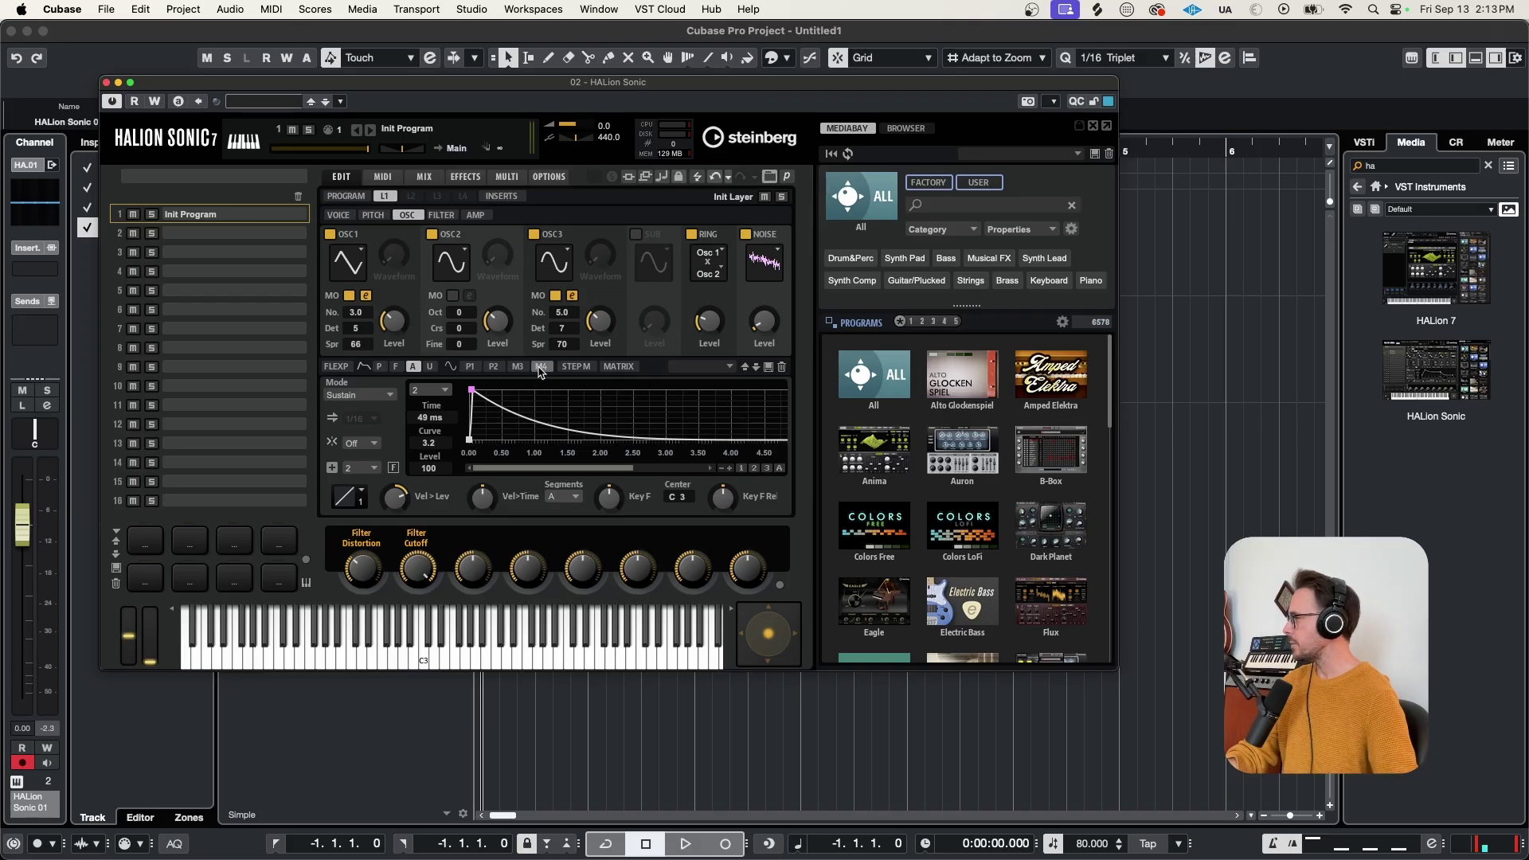
Step: Route LFO M4 to Pitch in matrix row 1 with a modulation depth of 0.15
click(541, 367)
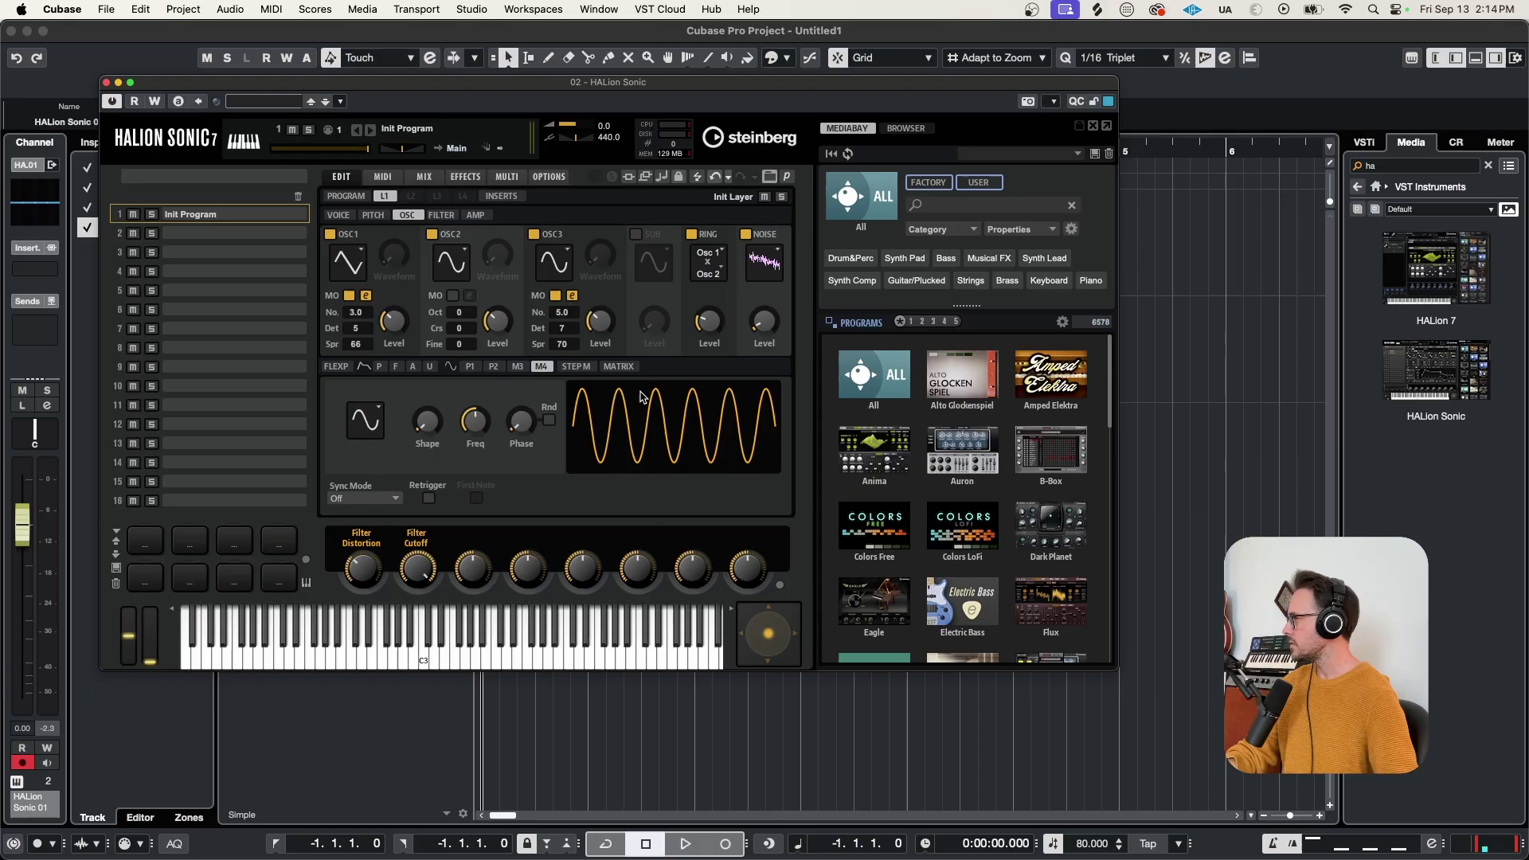
click(624, 369)
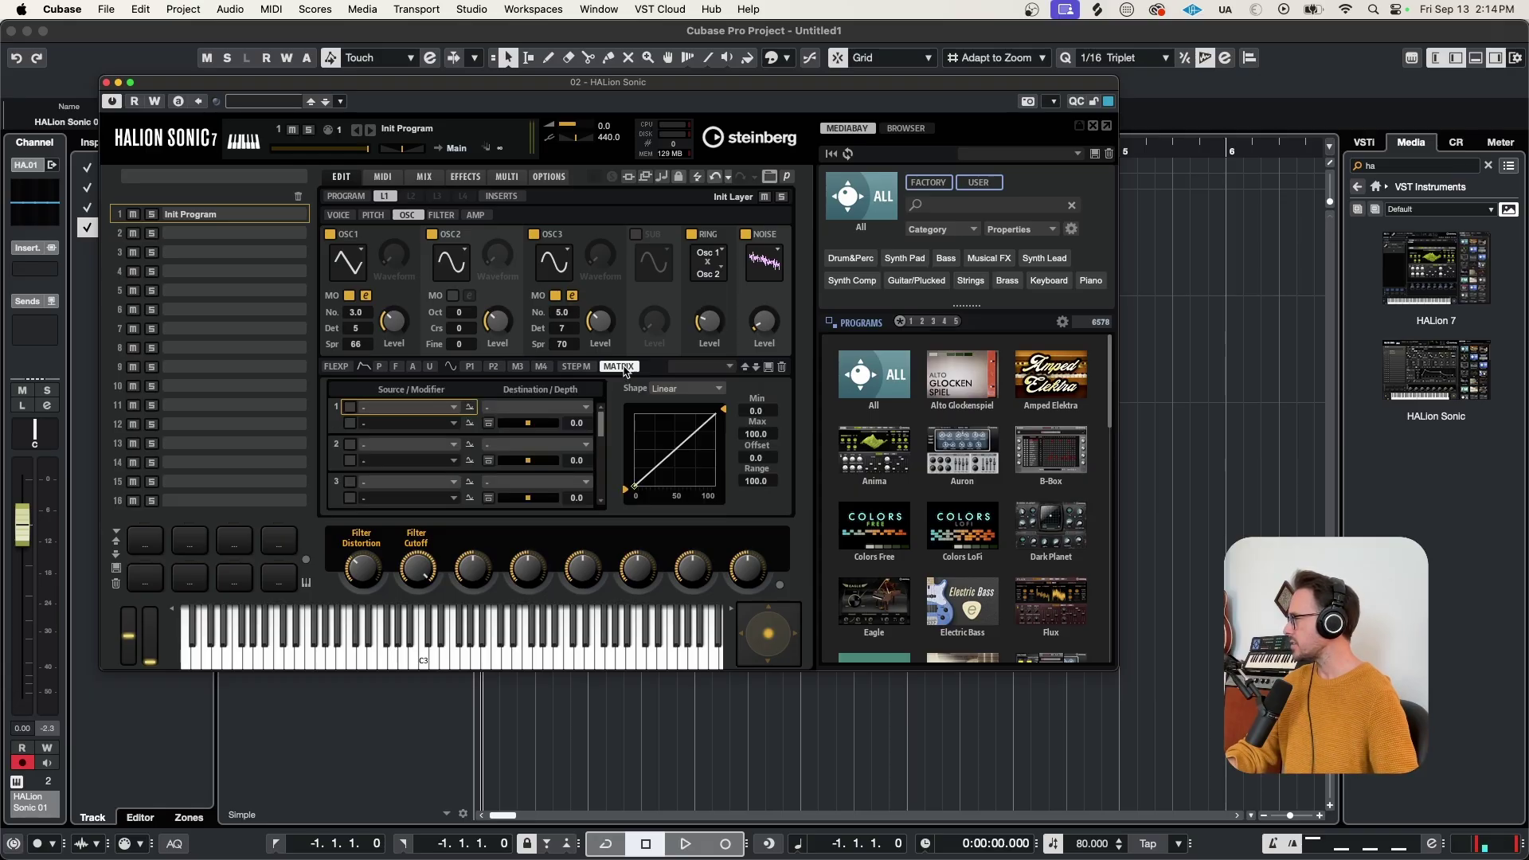
click(410, 407)
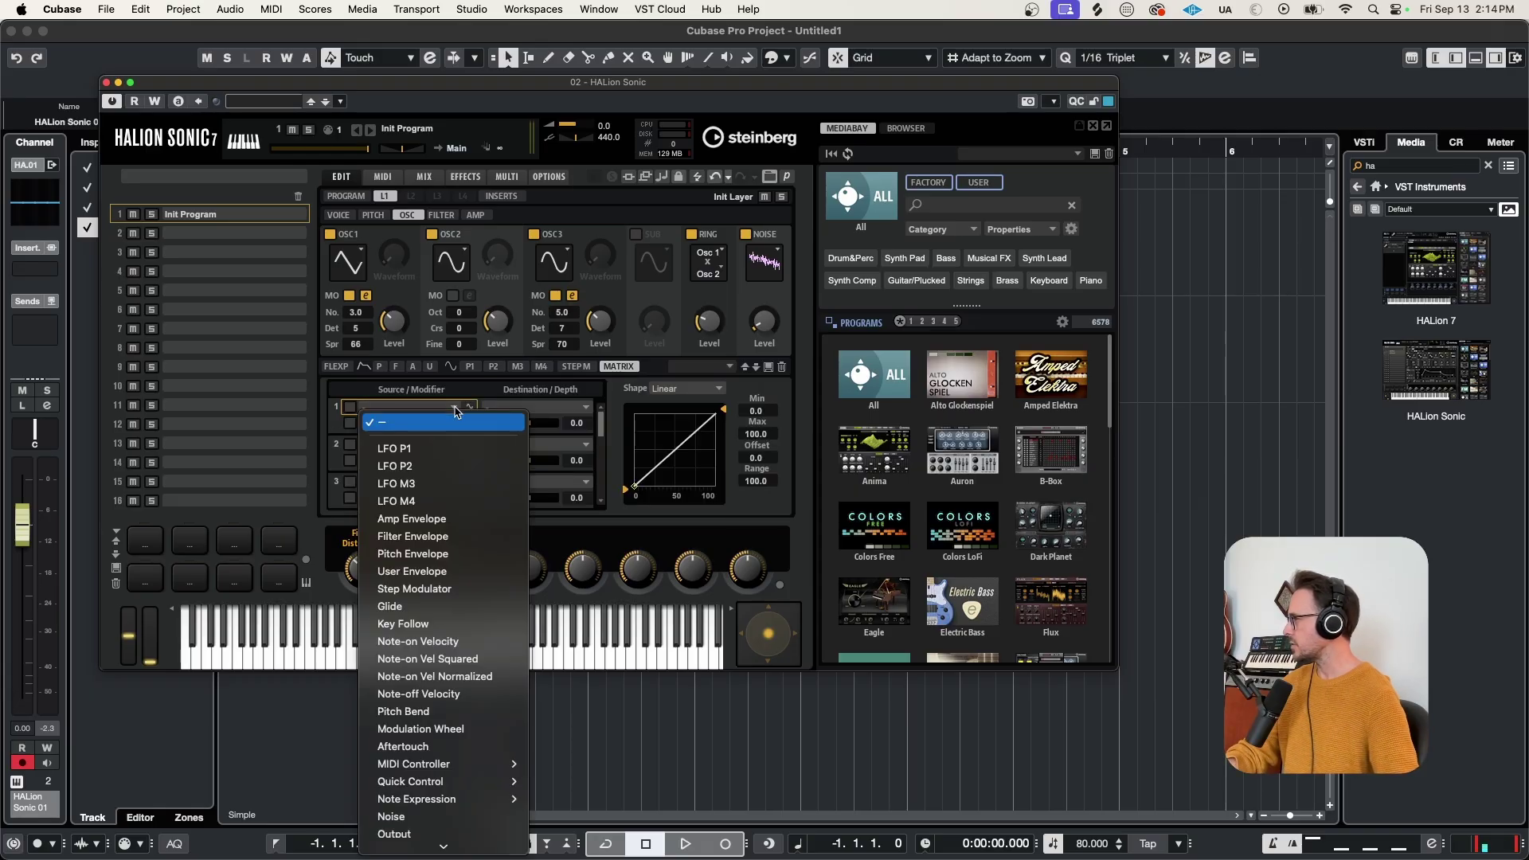
click(430, 502)
click(581, 409)
click(514, 449)
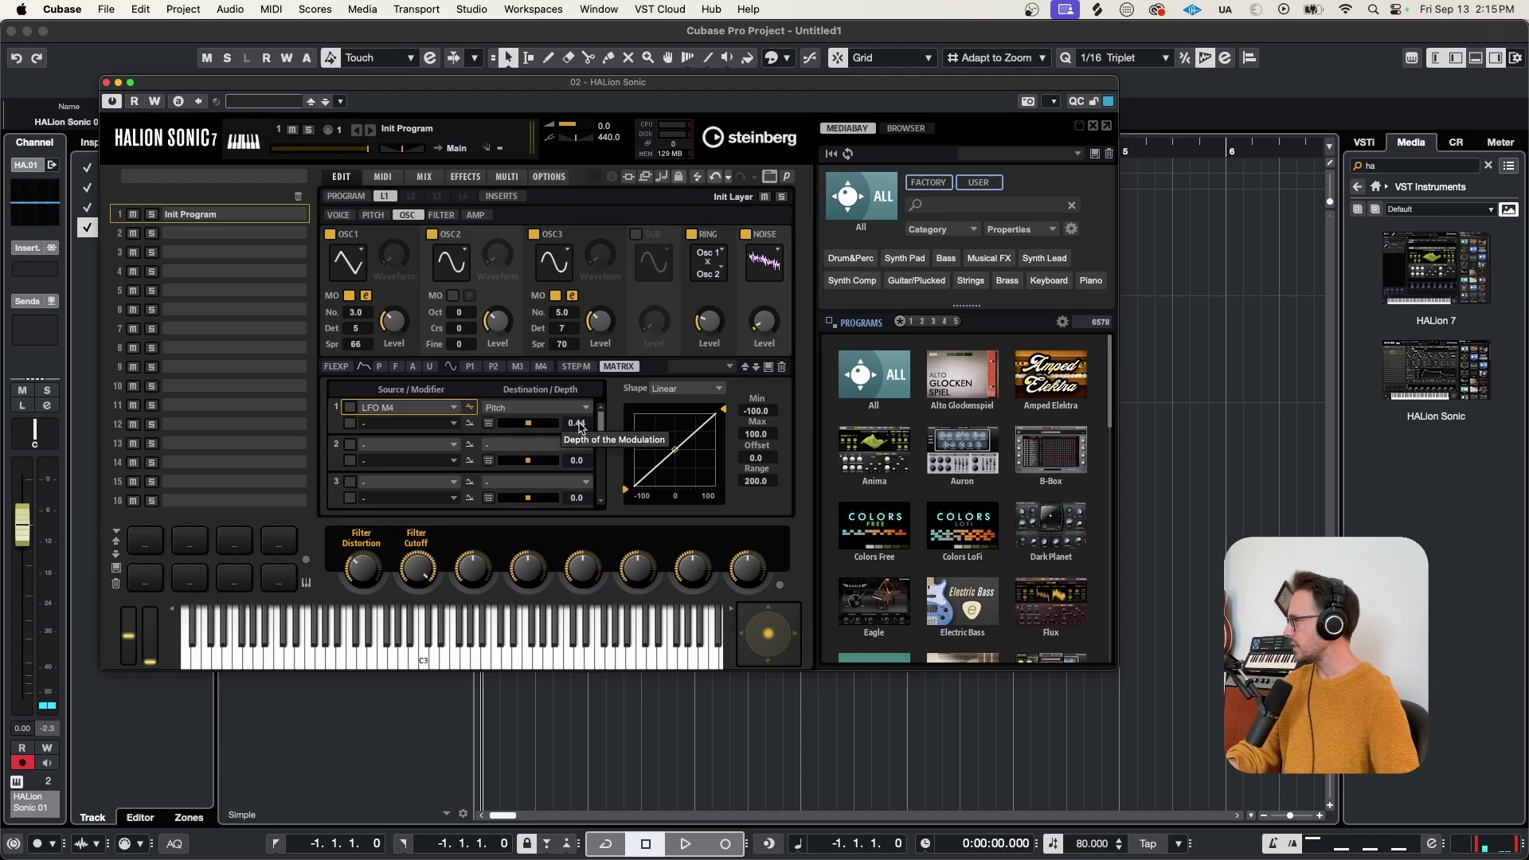
drag(579, 422, 586, 434)
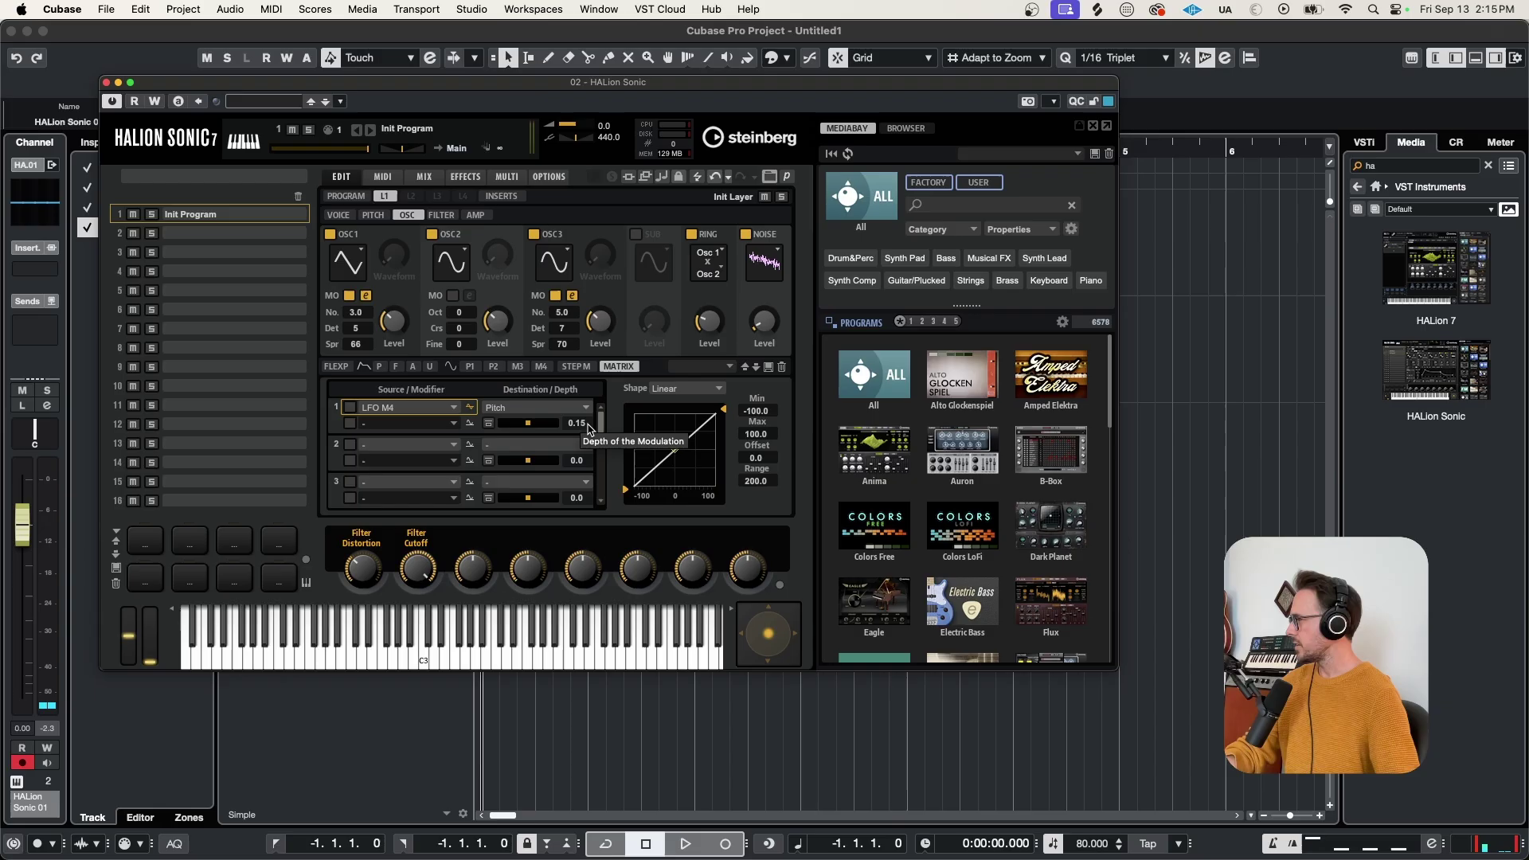
click(540, 366)
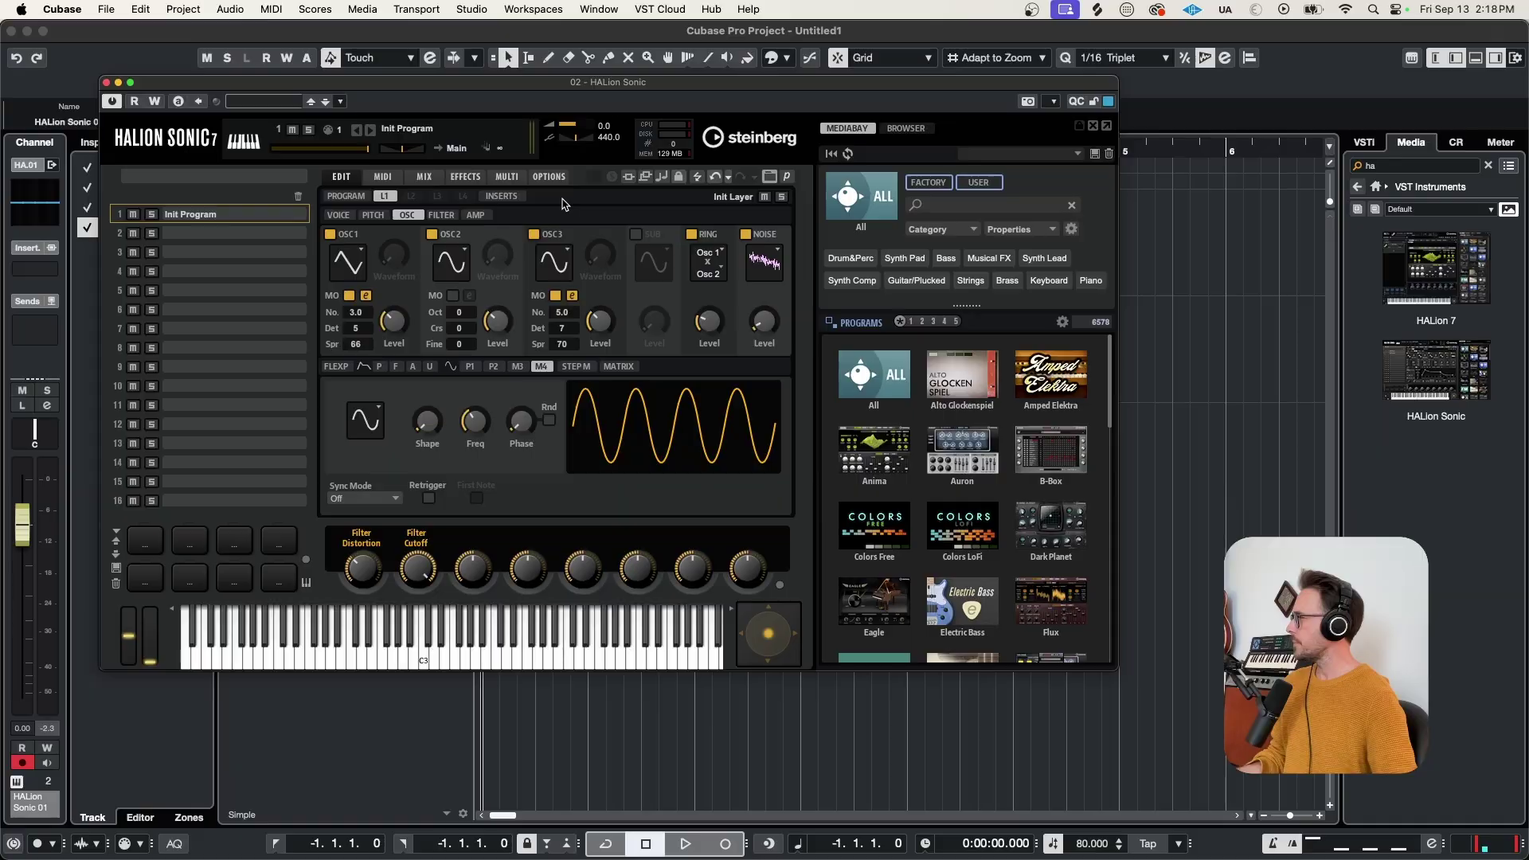
Step: Load REVerence into the first insert and assign its Mix to quick control 3
click(503, 196)
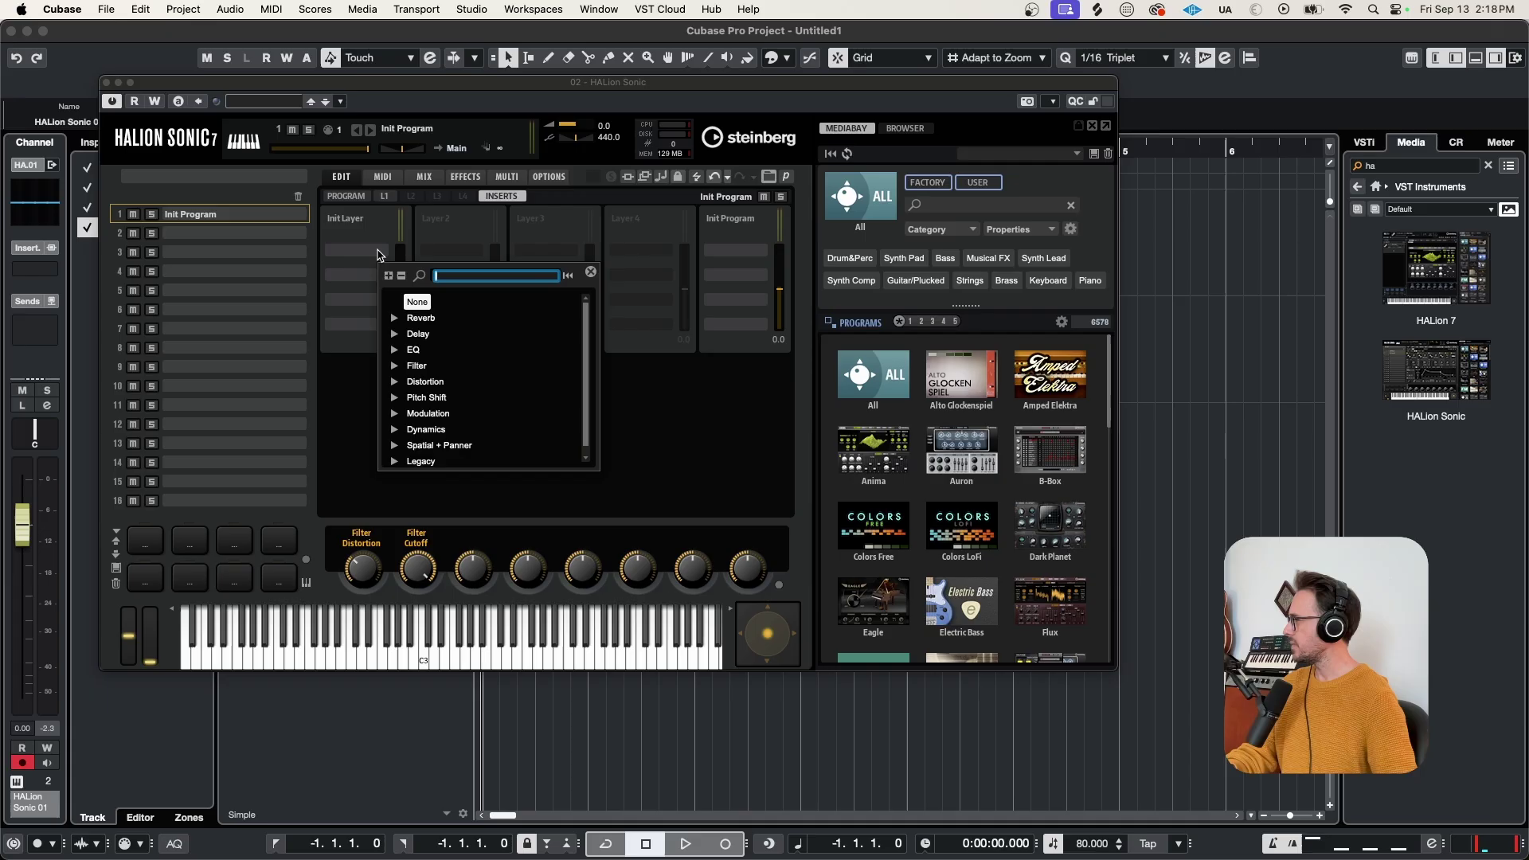
click(380, 252)
click(395, 319)
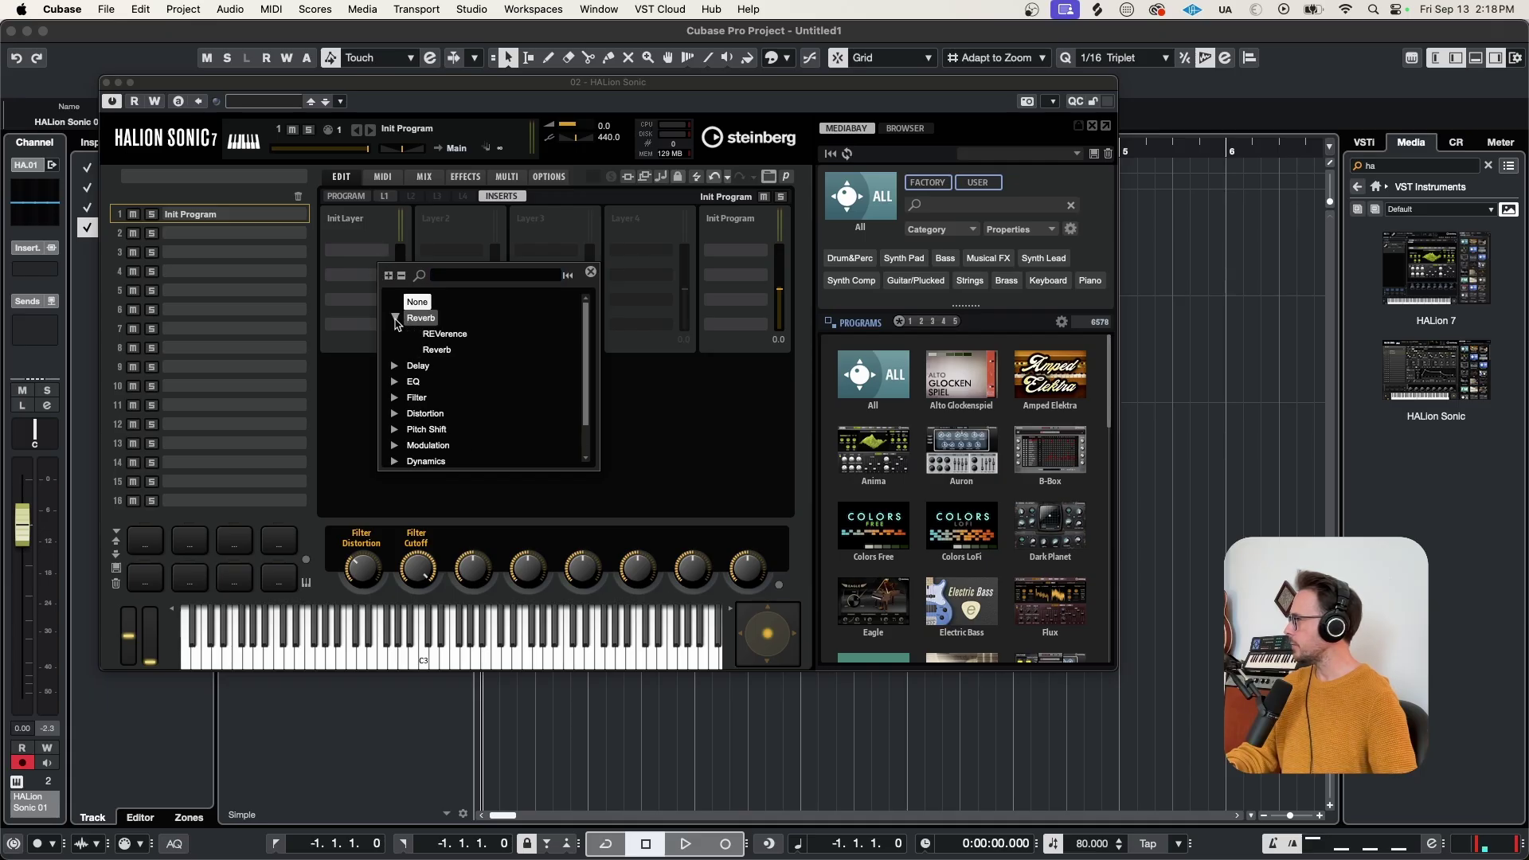
click(479, 334)
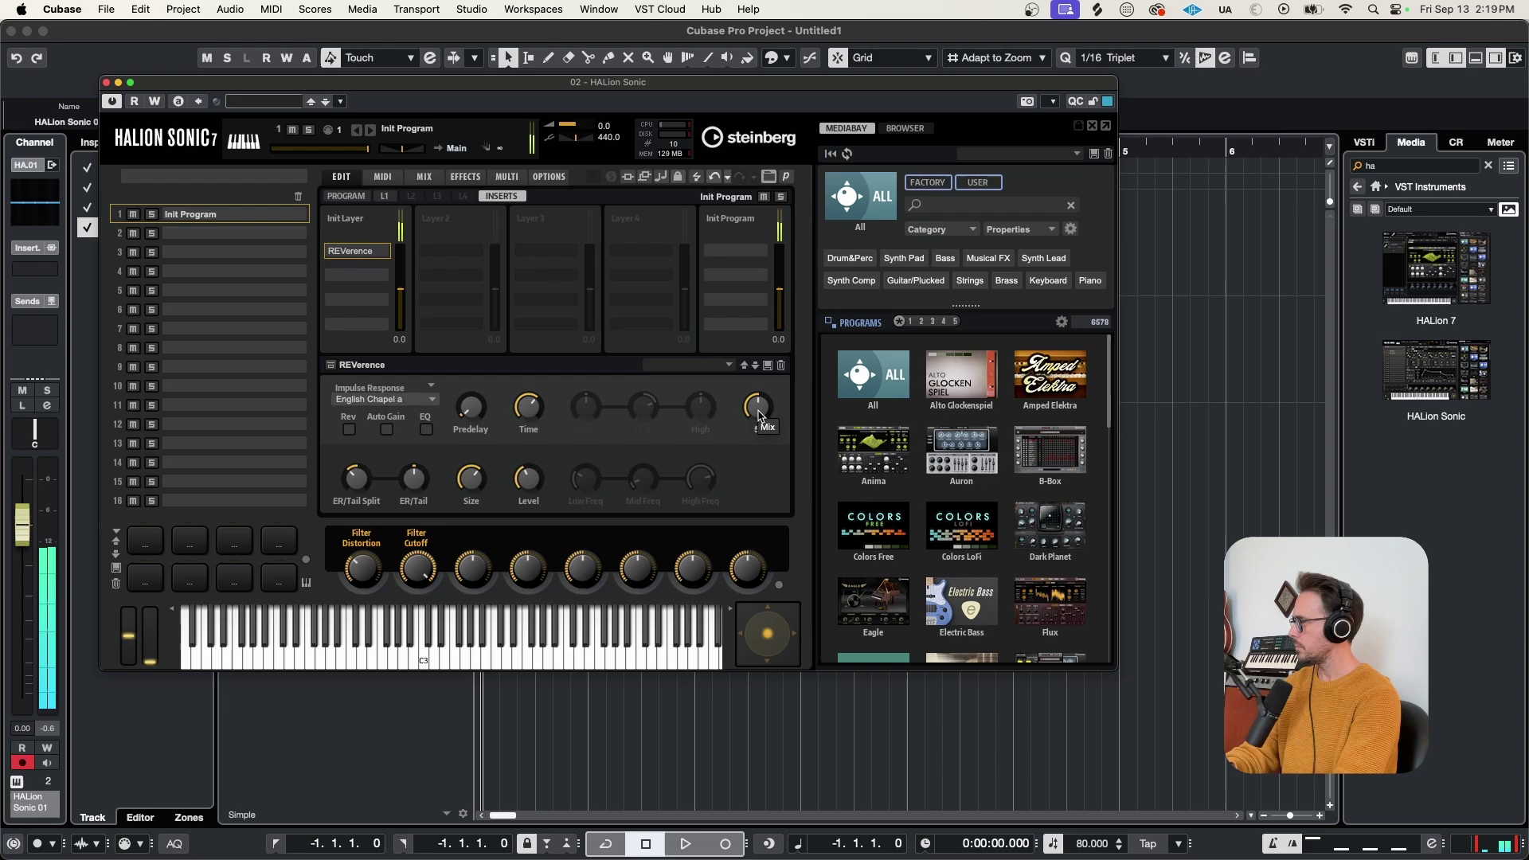
right_click(759, 413)
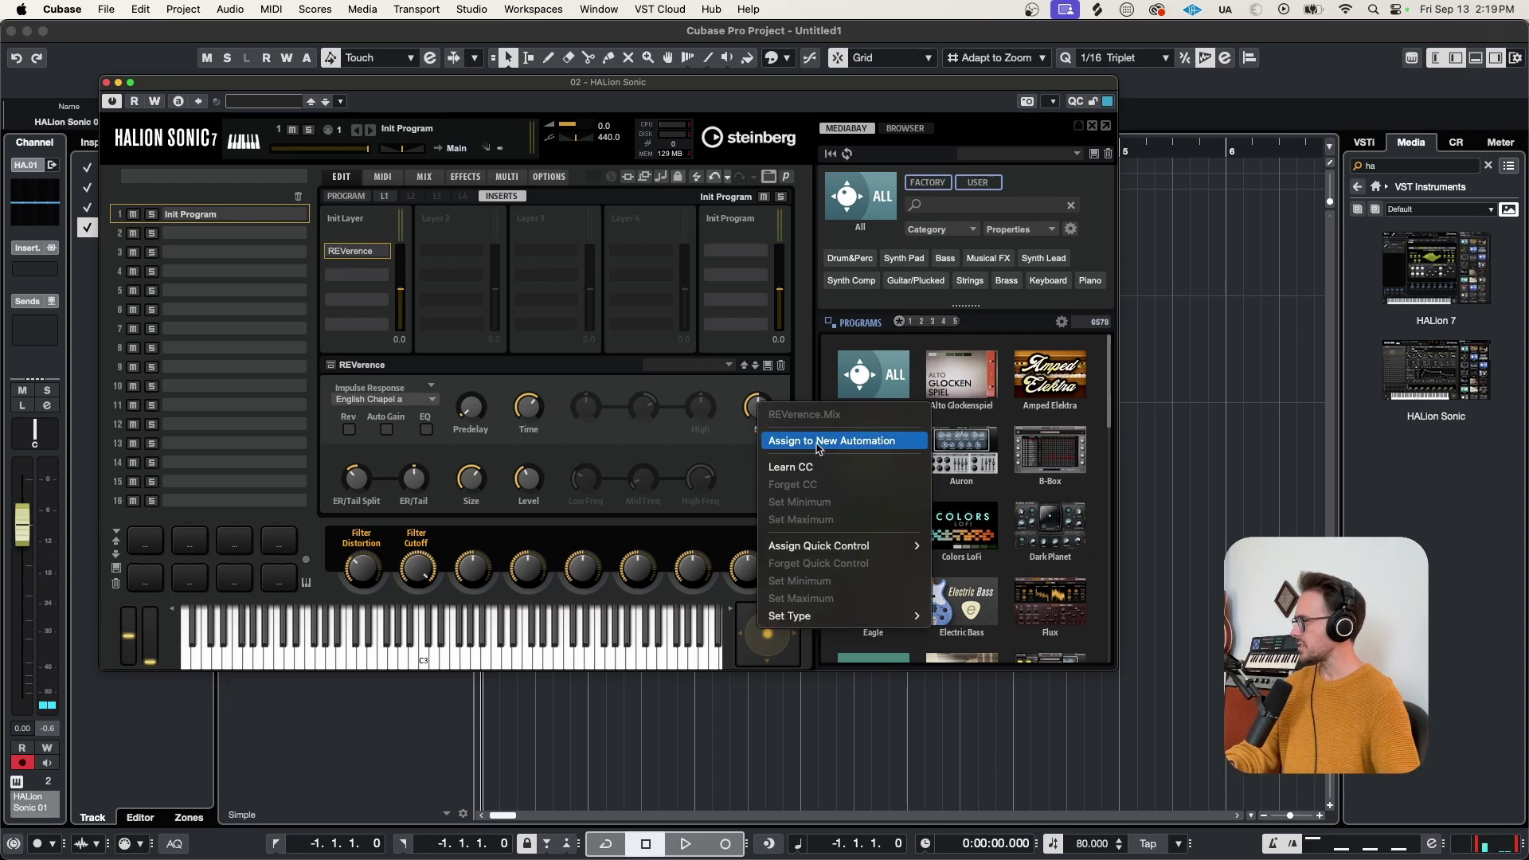
mouse_move(842, 546)
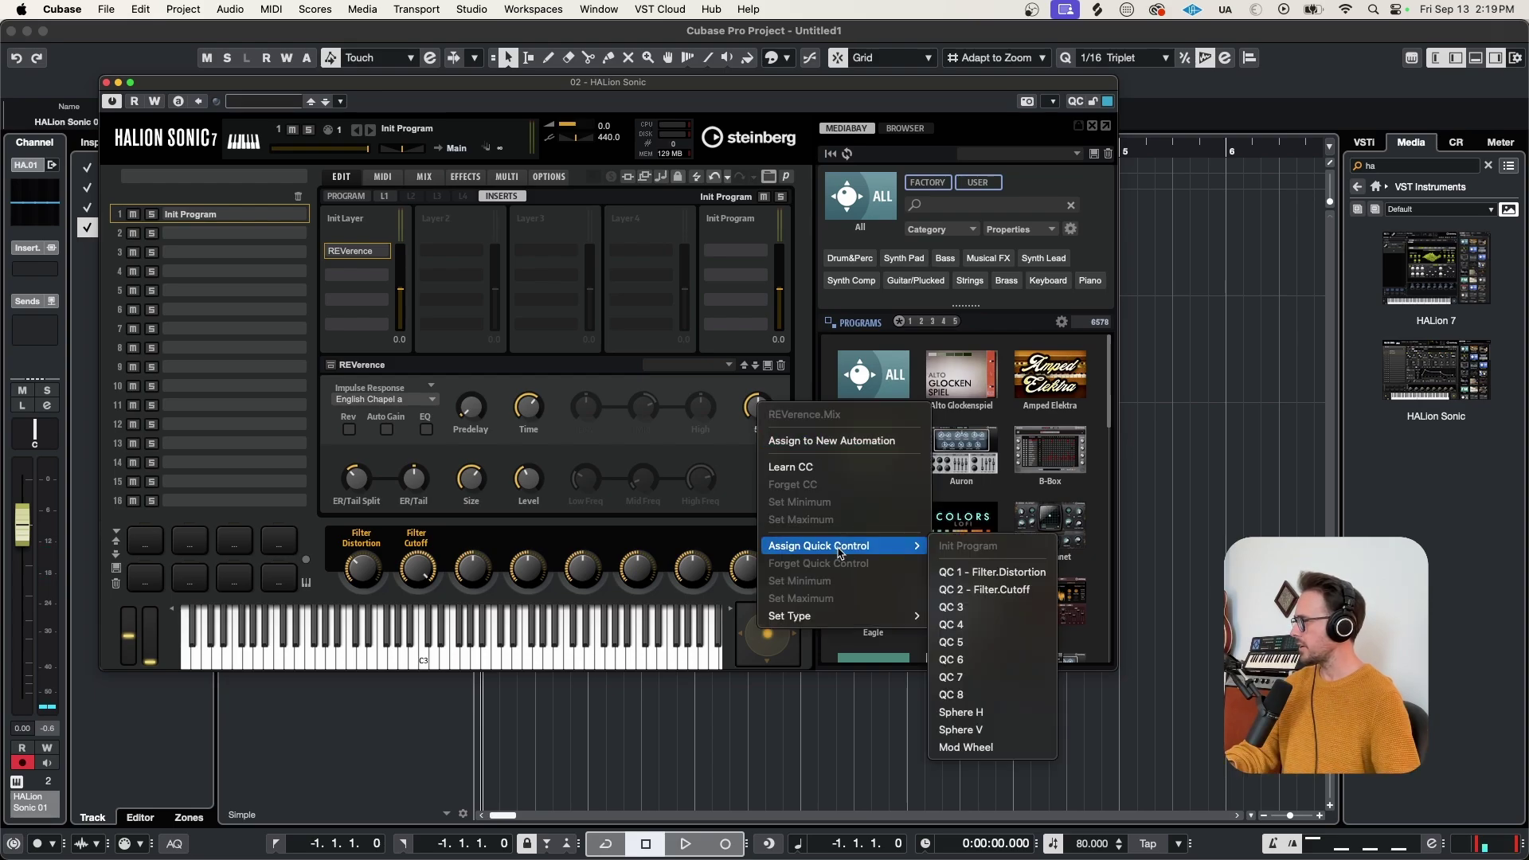
click(985, 614)
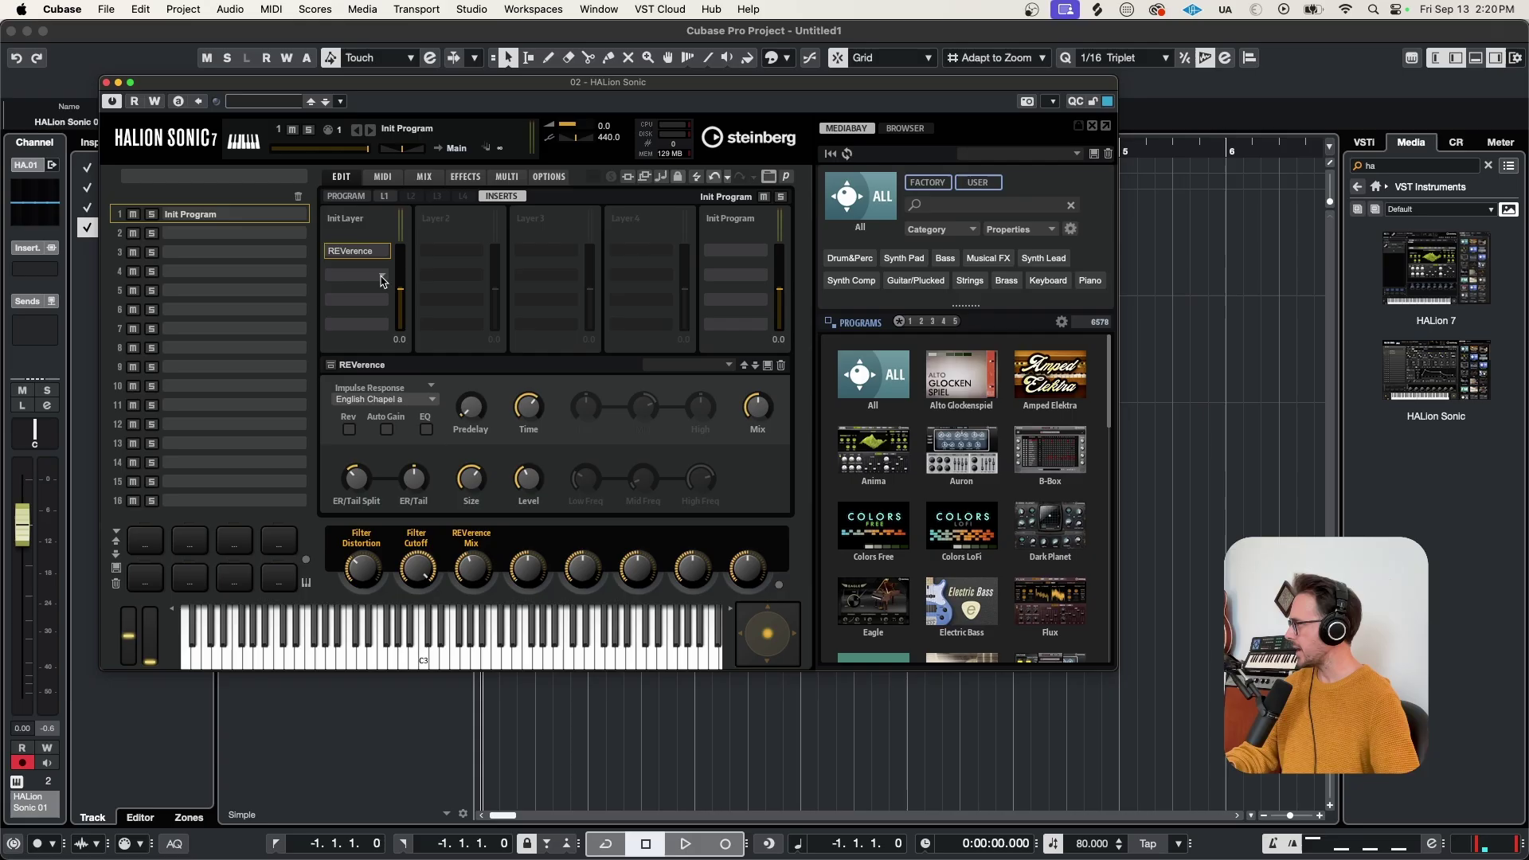
Step: Add Pan & Tremolo in the second insert at 2.61 Hz, with its Mix on quick control 4
click(382, 277)
click(423, 487)
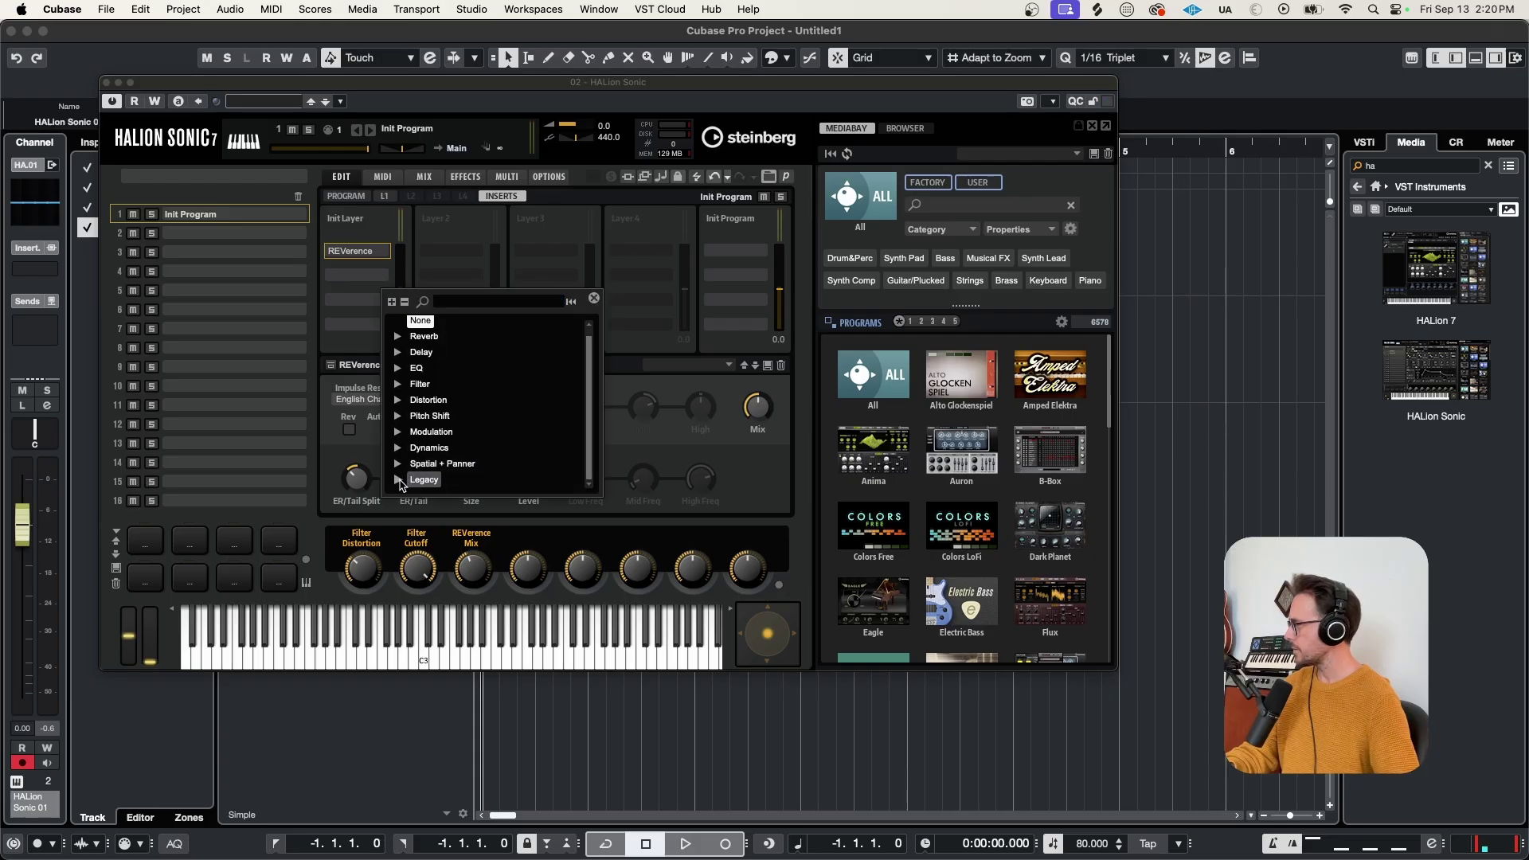
scroll(464, 450, down, 3)
scroll(470, 446, down, 3)
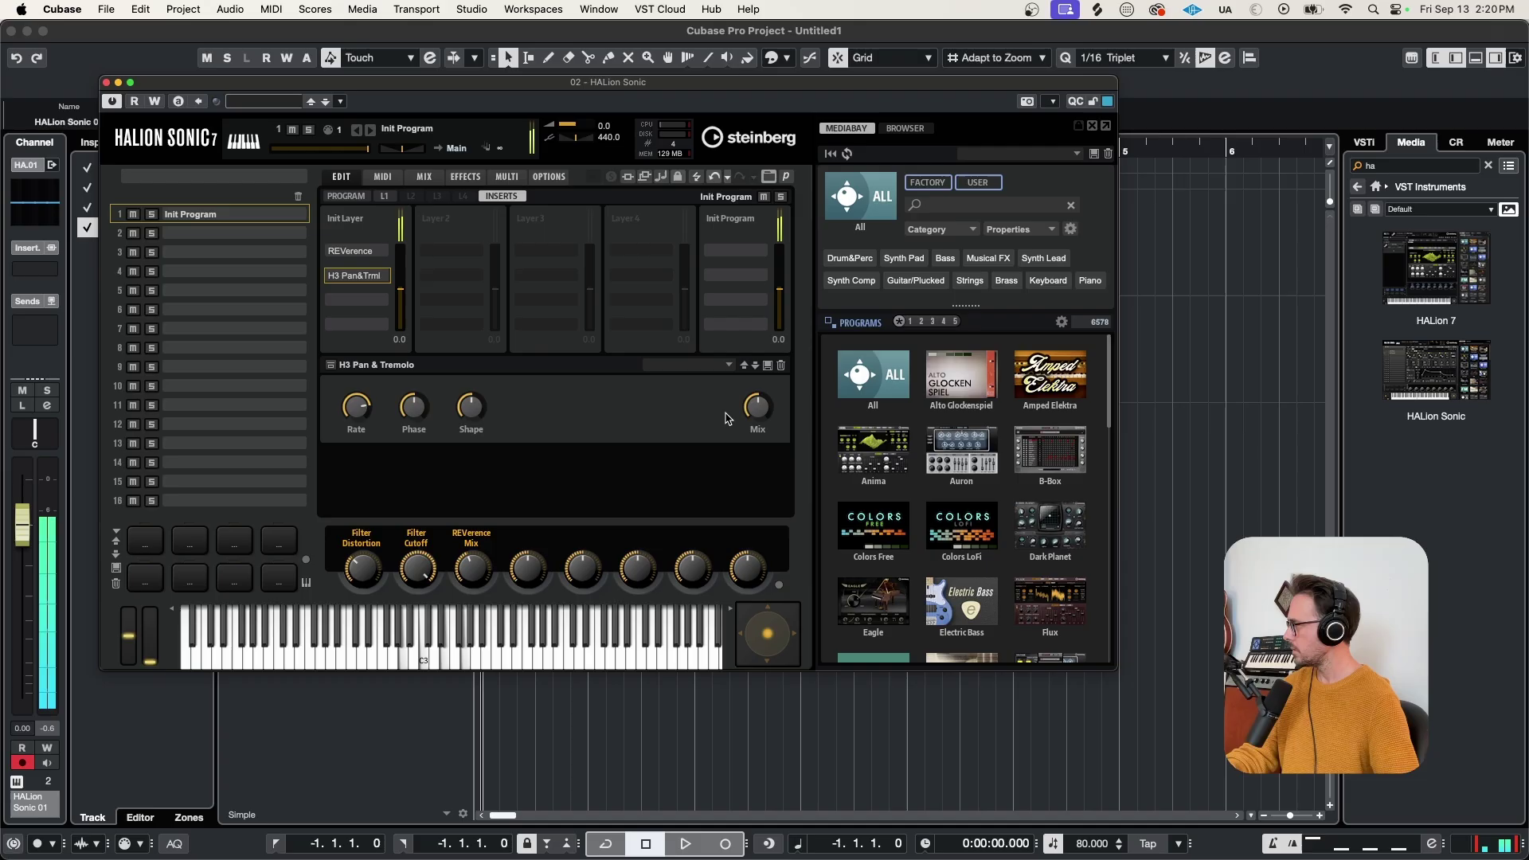
drag(757, 422, 758, 443)
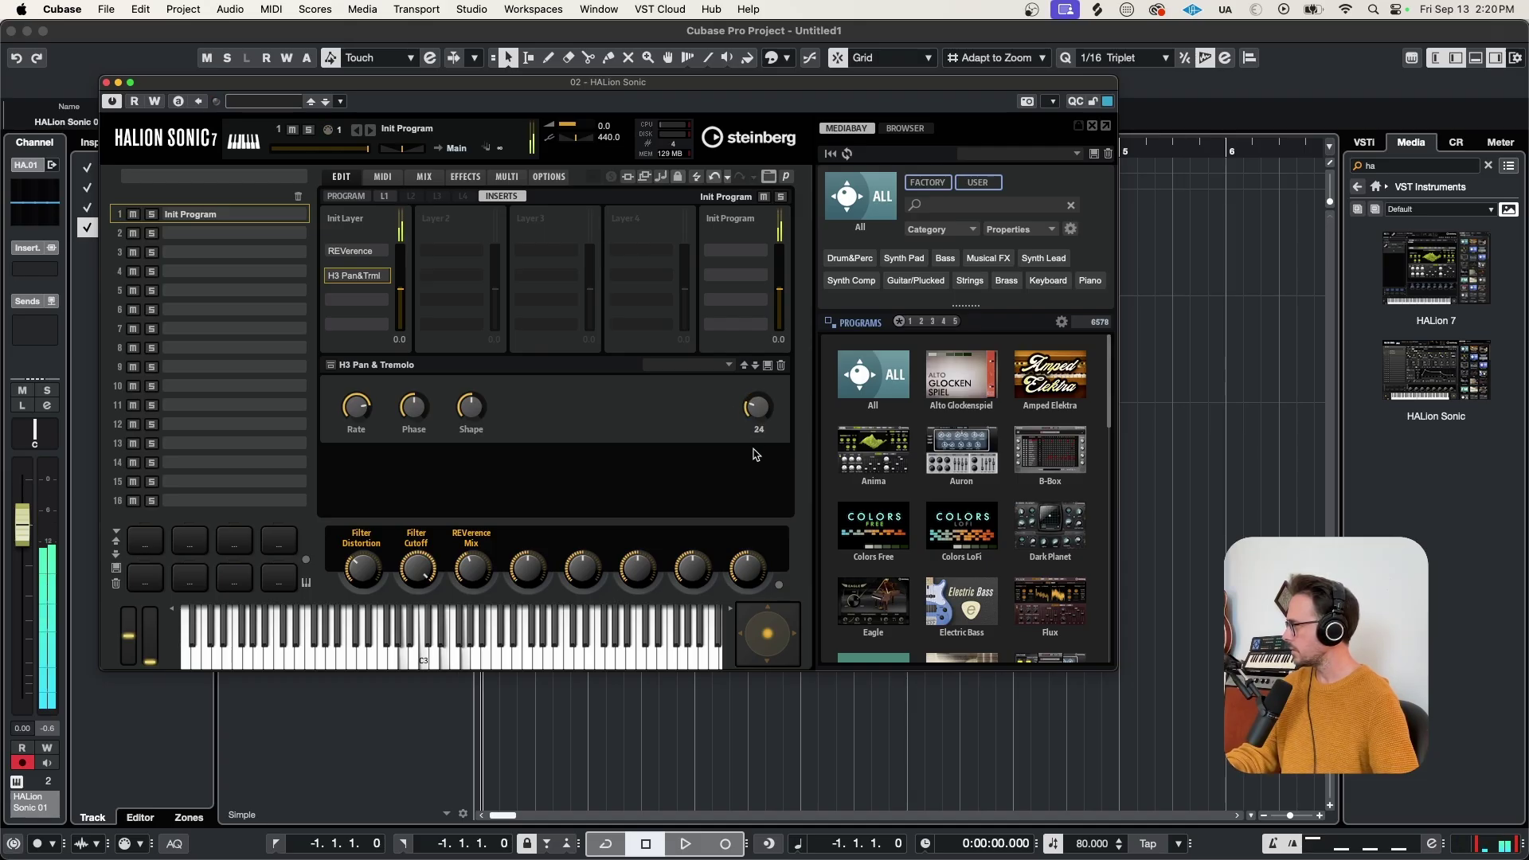
drag(368, 408, 368, 430)
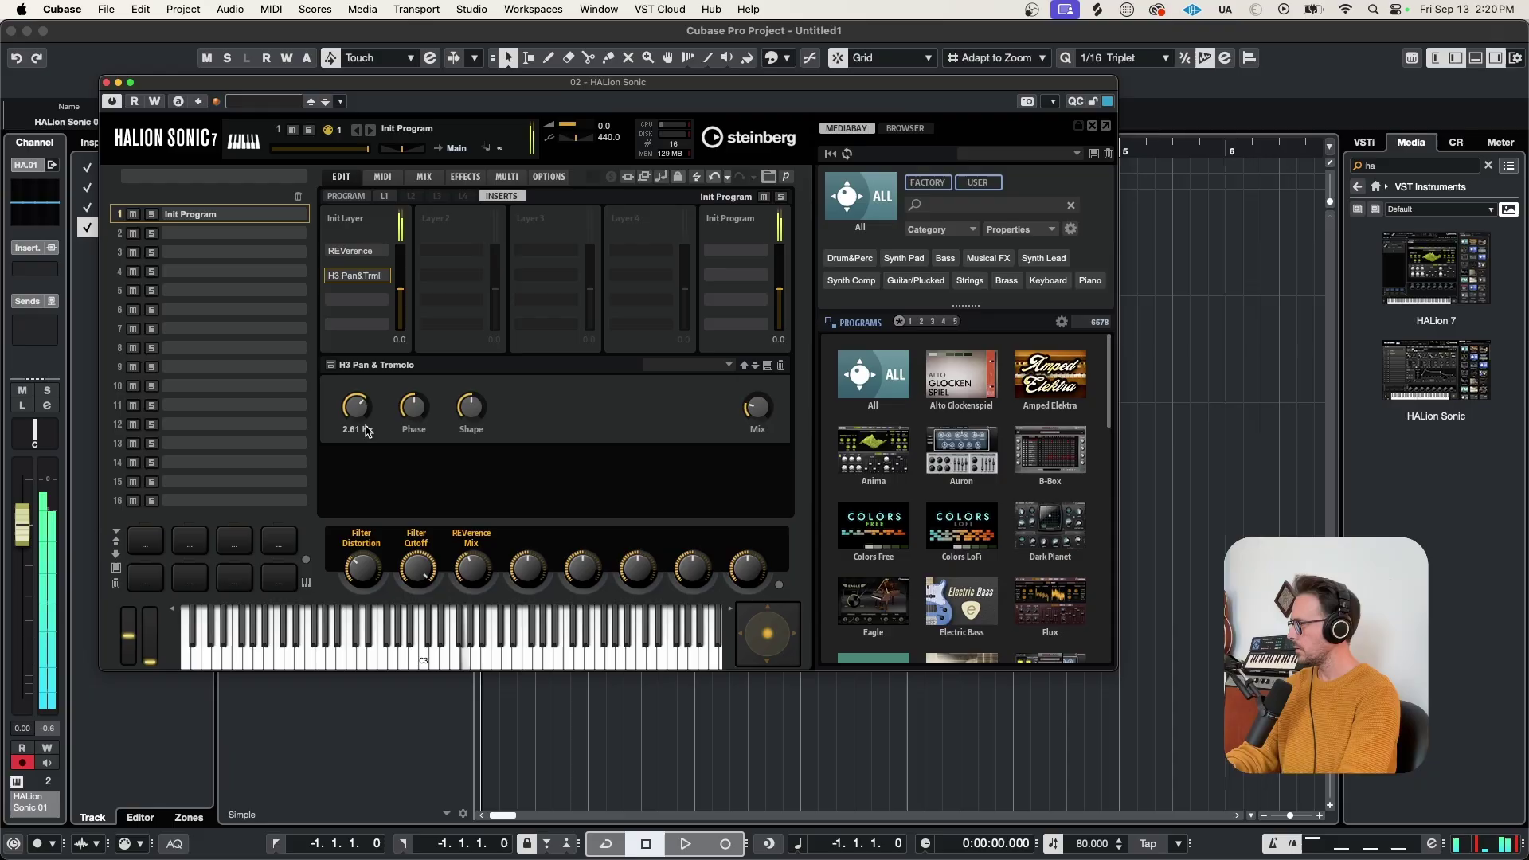
right_click(756, 408)
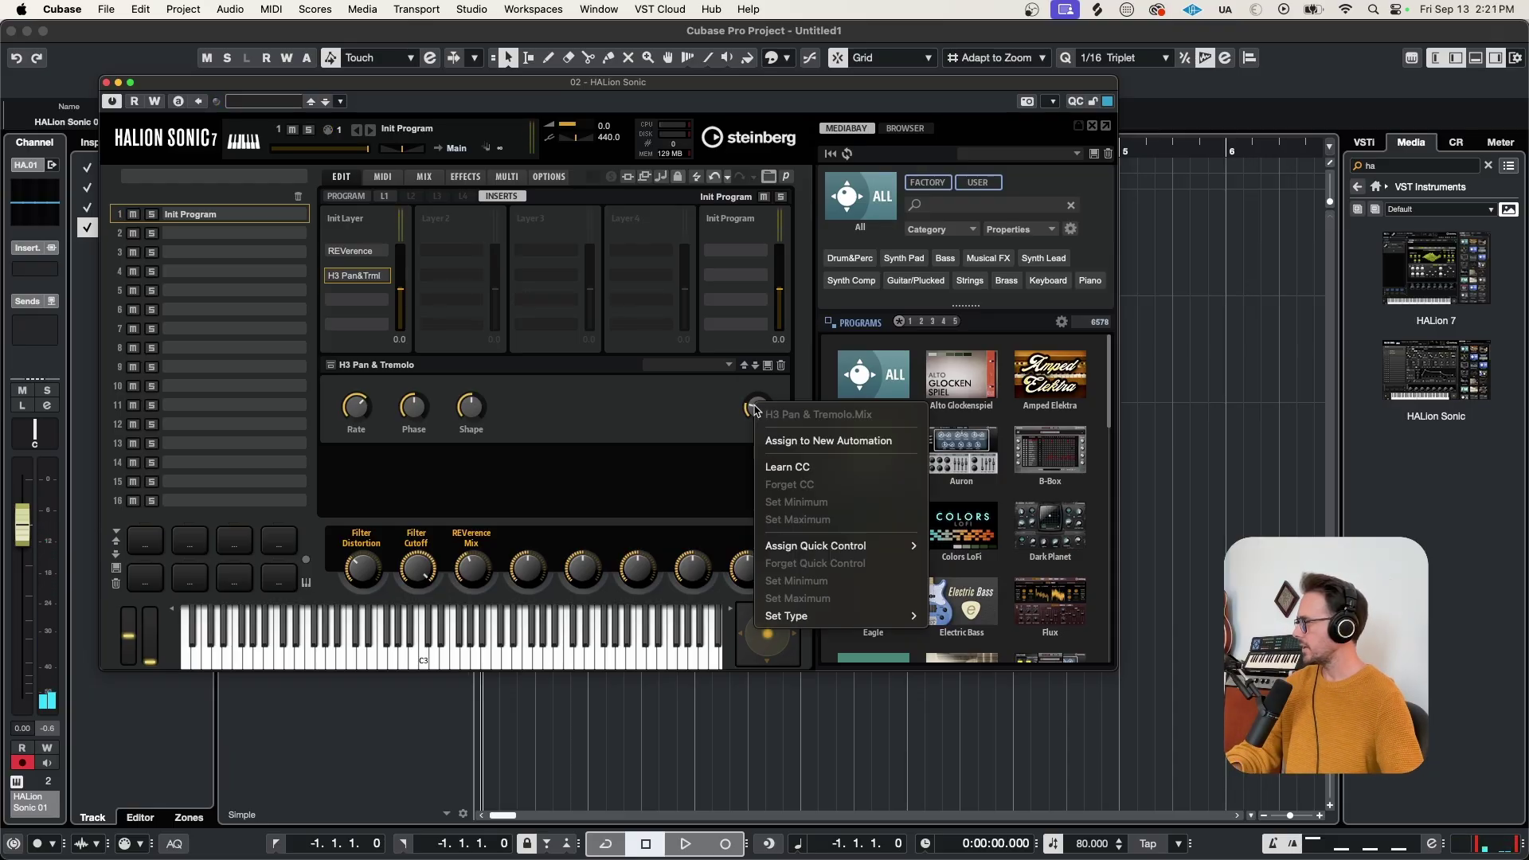
mouse_move(820, 545)
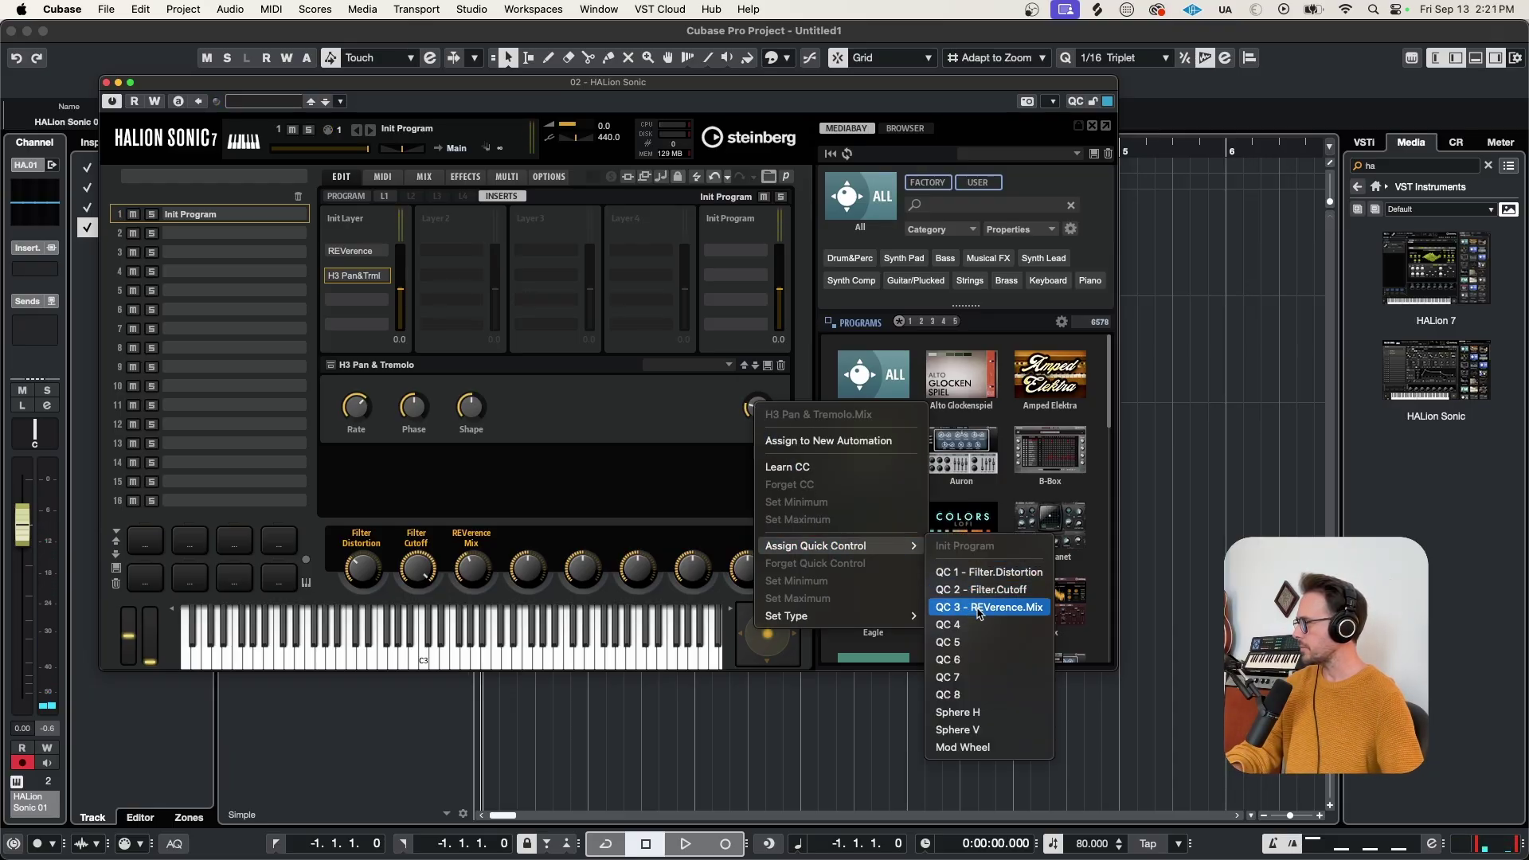
click(979, 606)
click(357, 299)
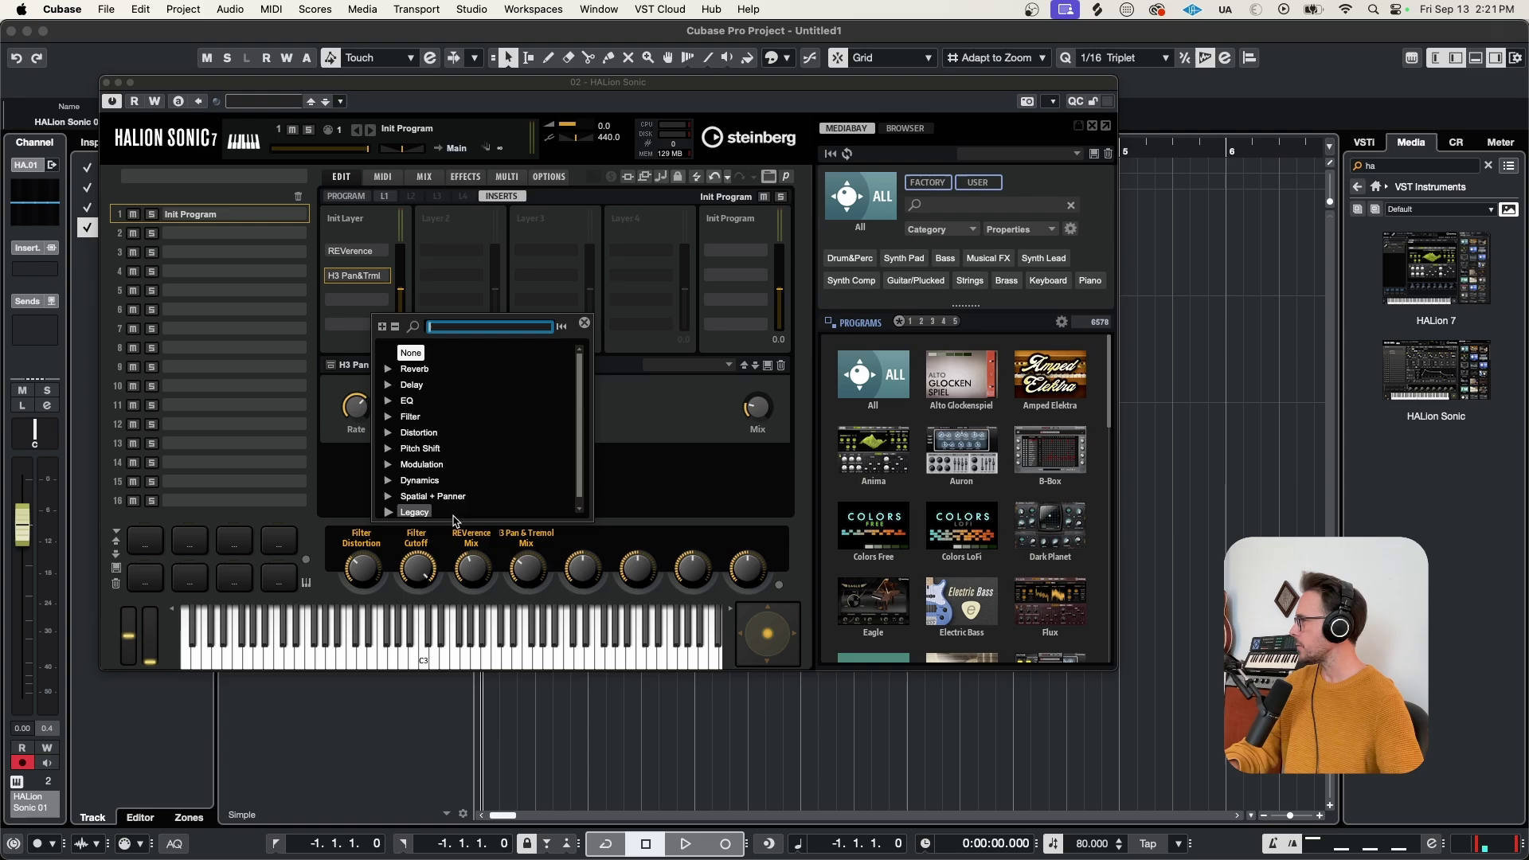
click(585, 323)
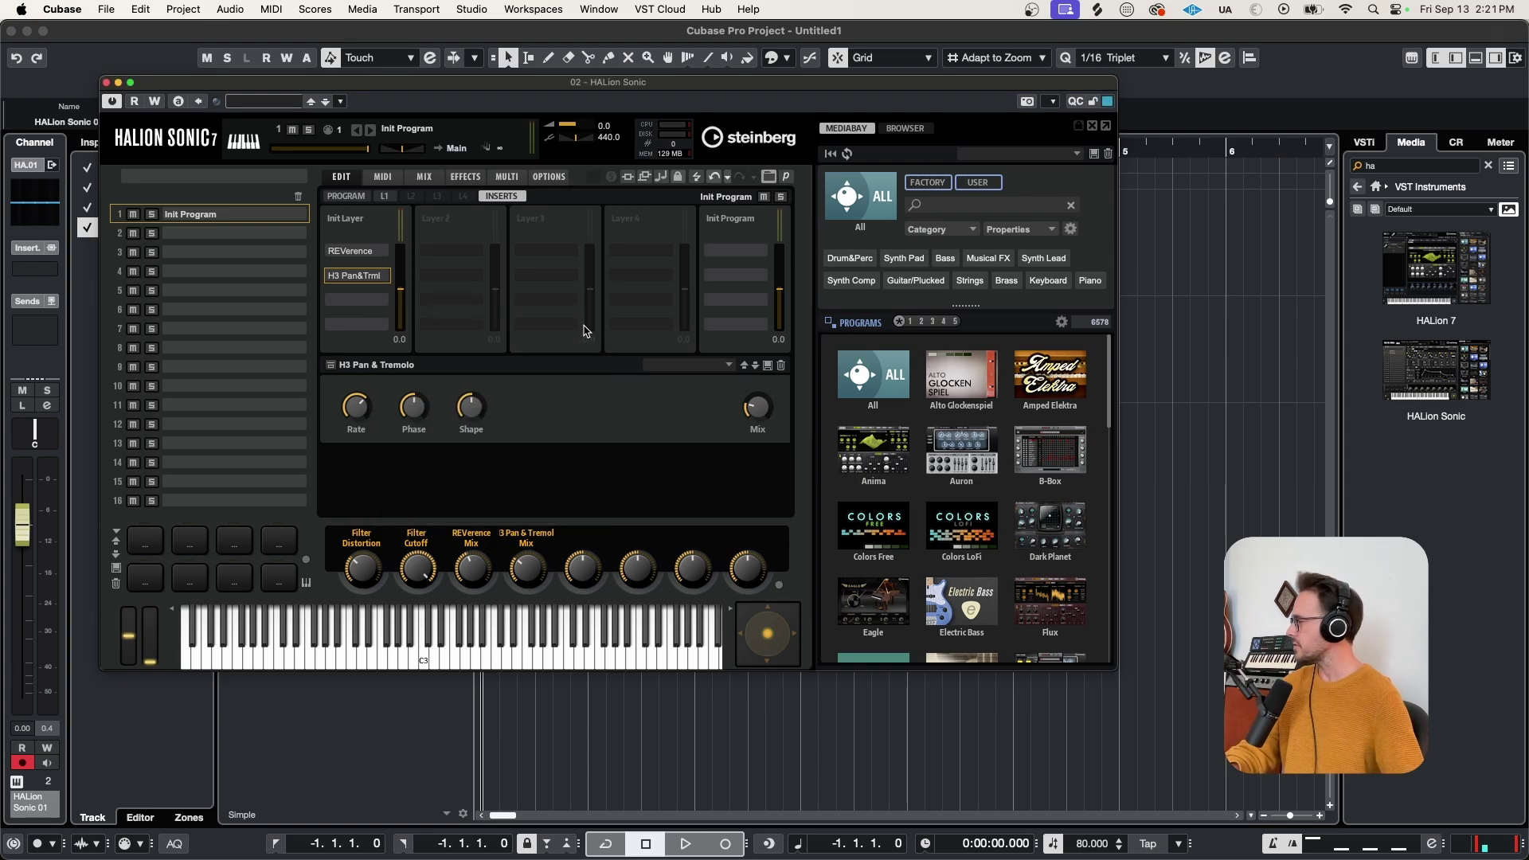
Step: Begin saving the program as 'Chill & Moody', with category Synth Pad and style Ambient/ChillOut
click(345, 219)
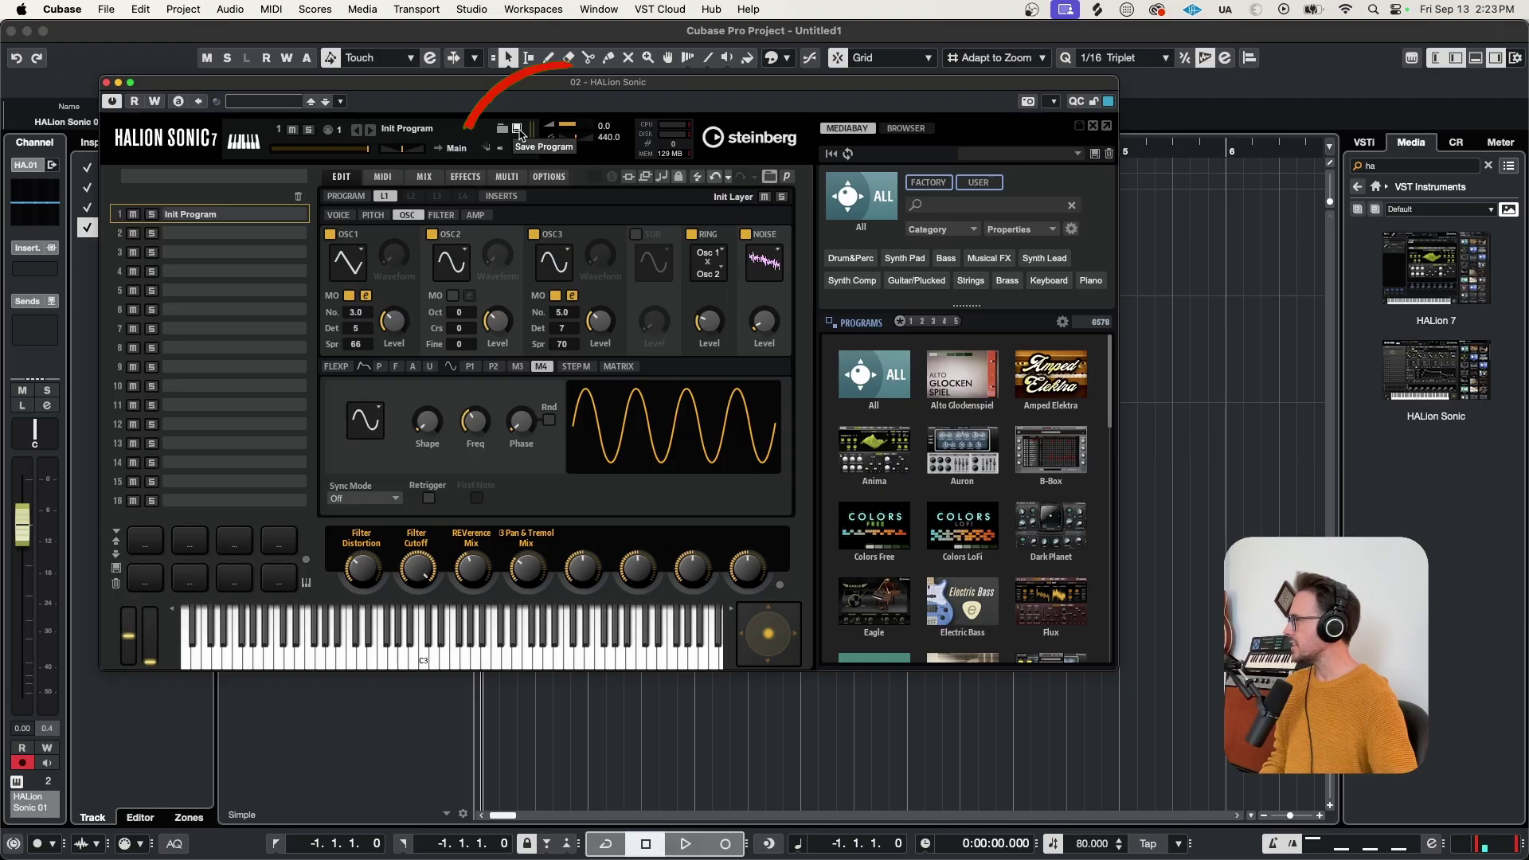
click(517, 130)
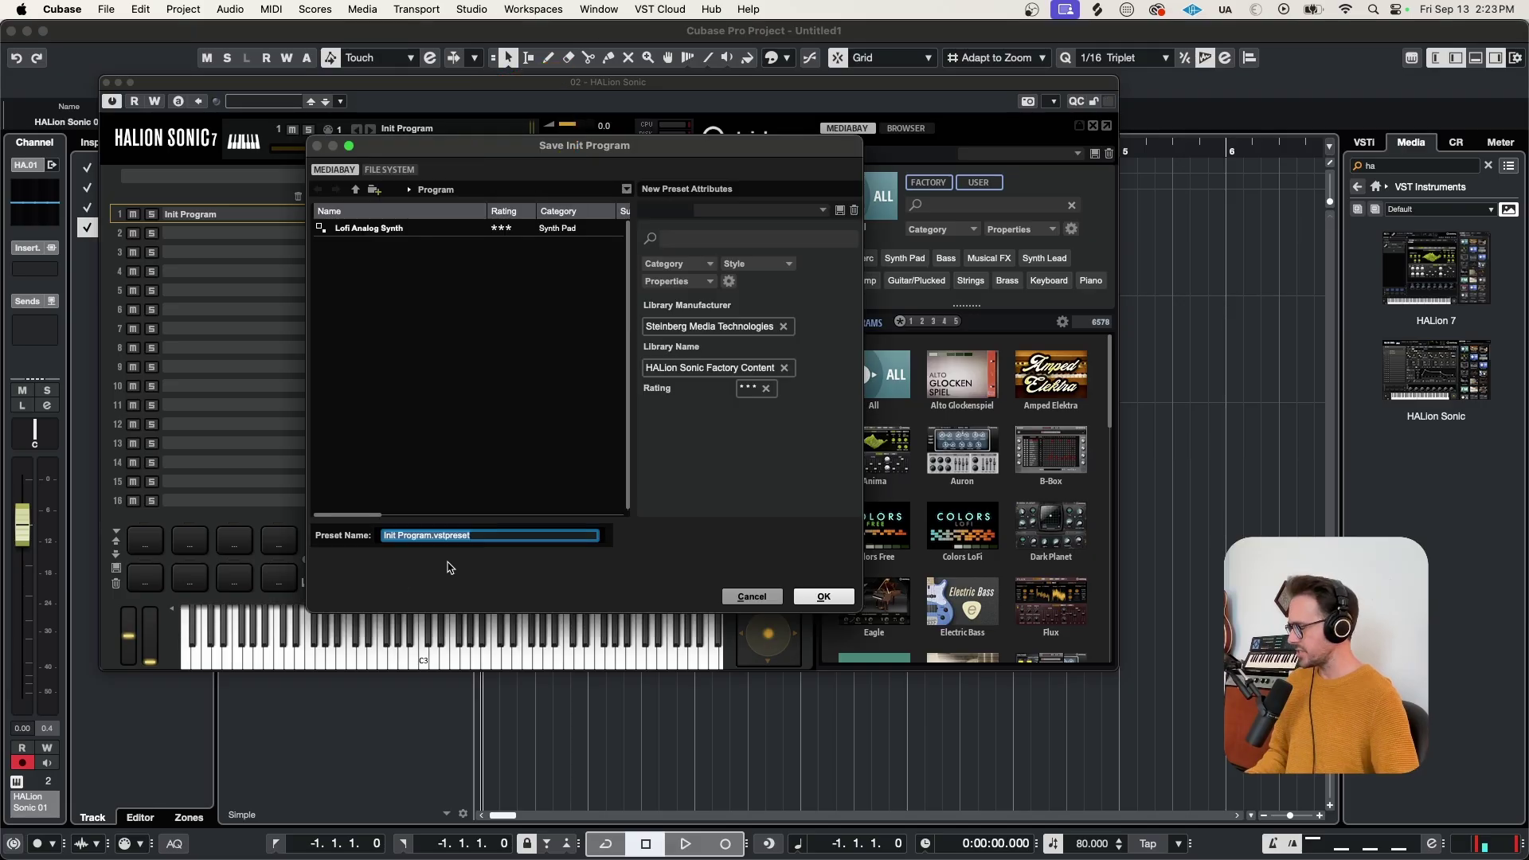
text(Chill)
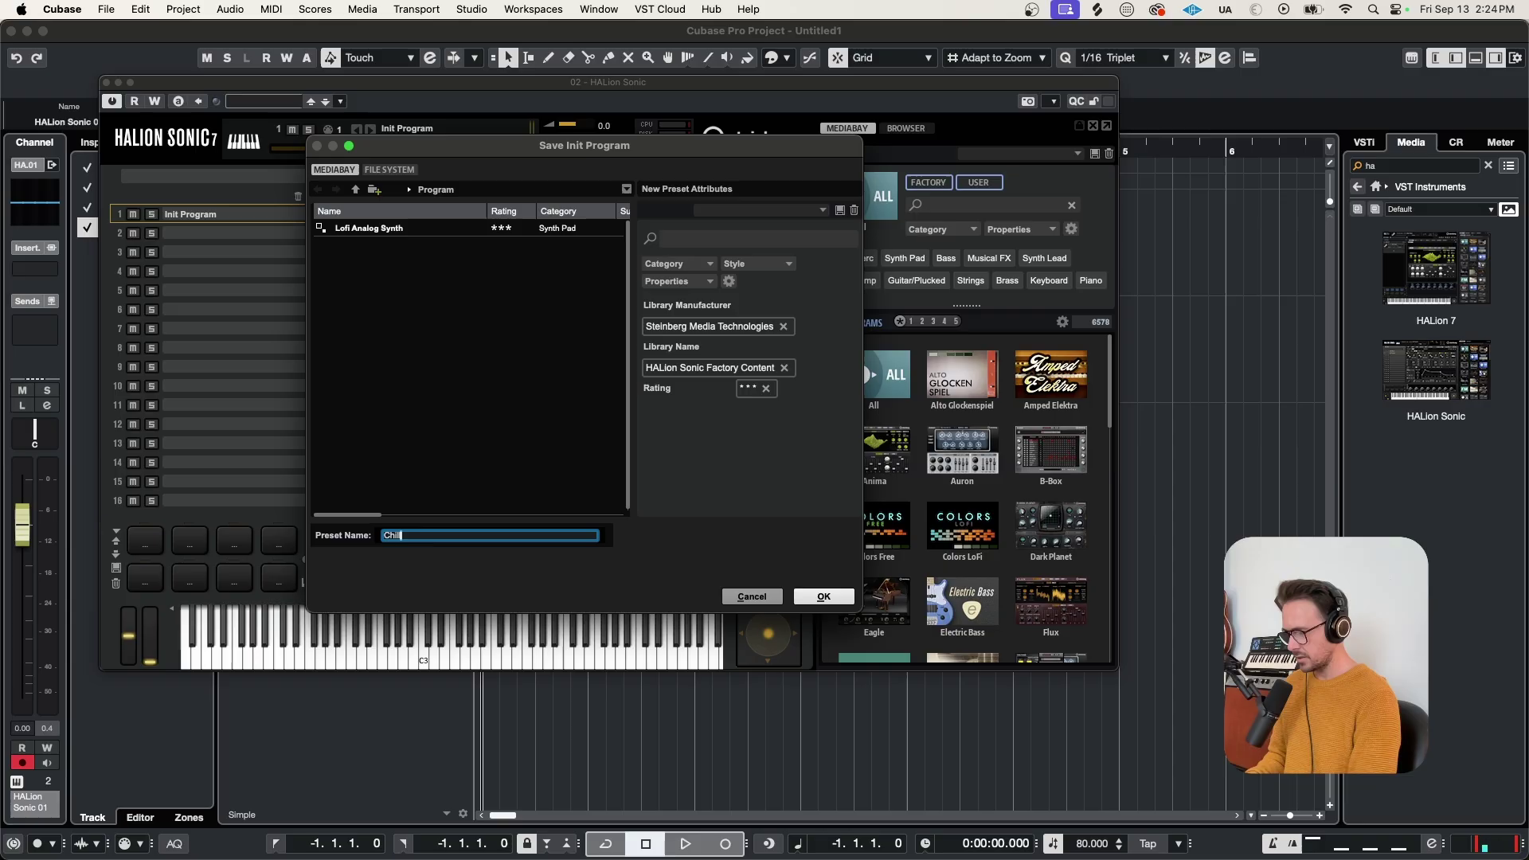
text( & Mood)
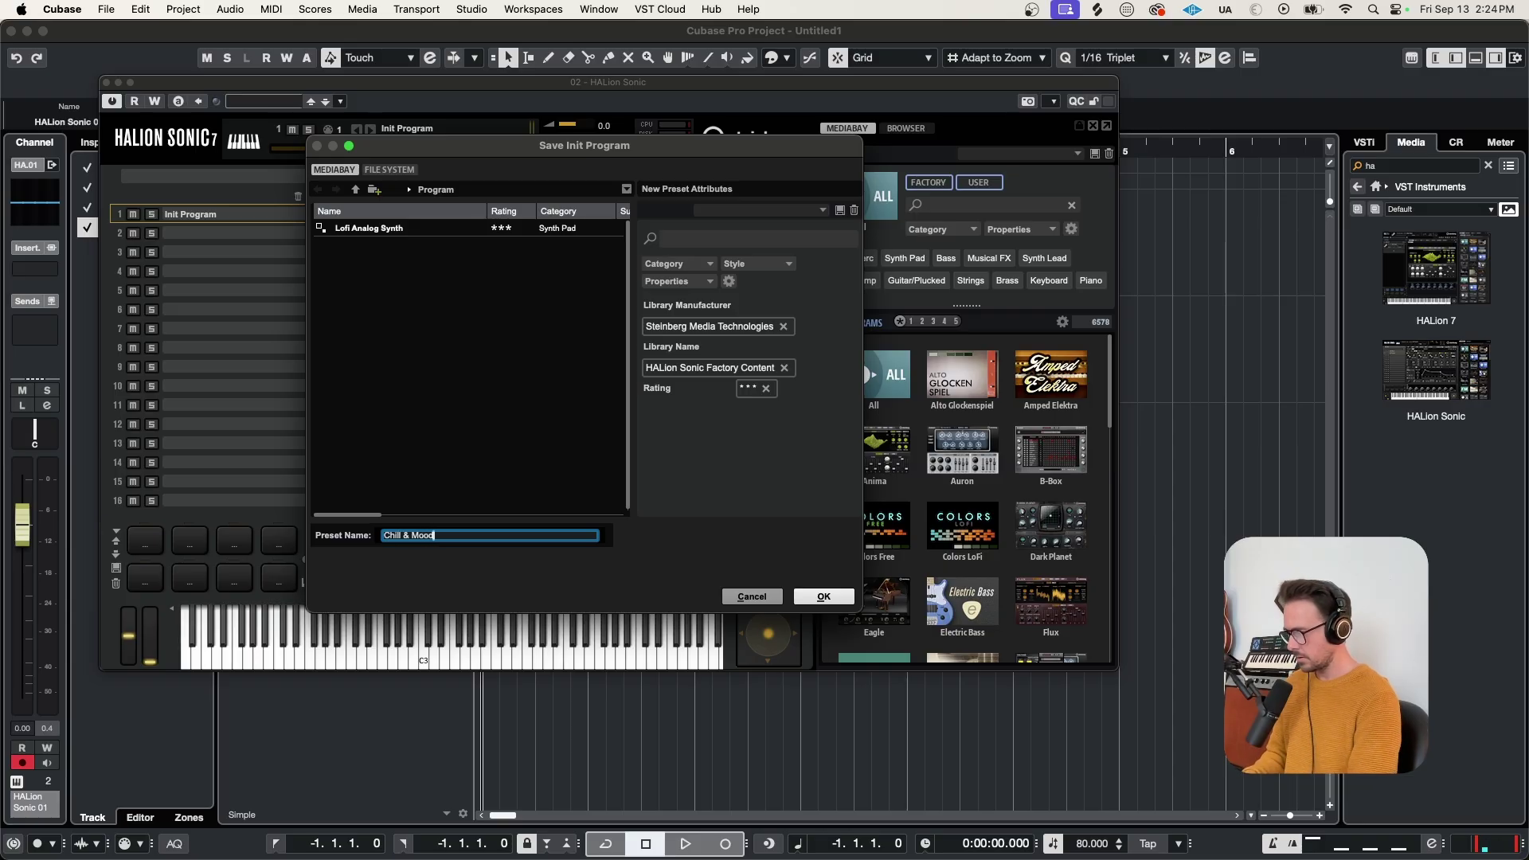
text(y)
click(709, 265)
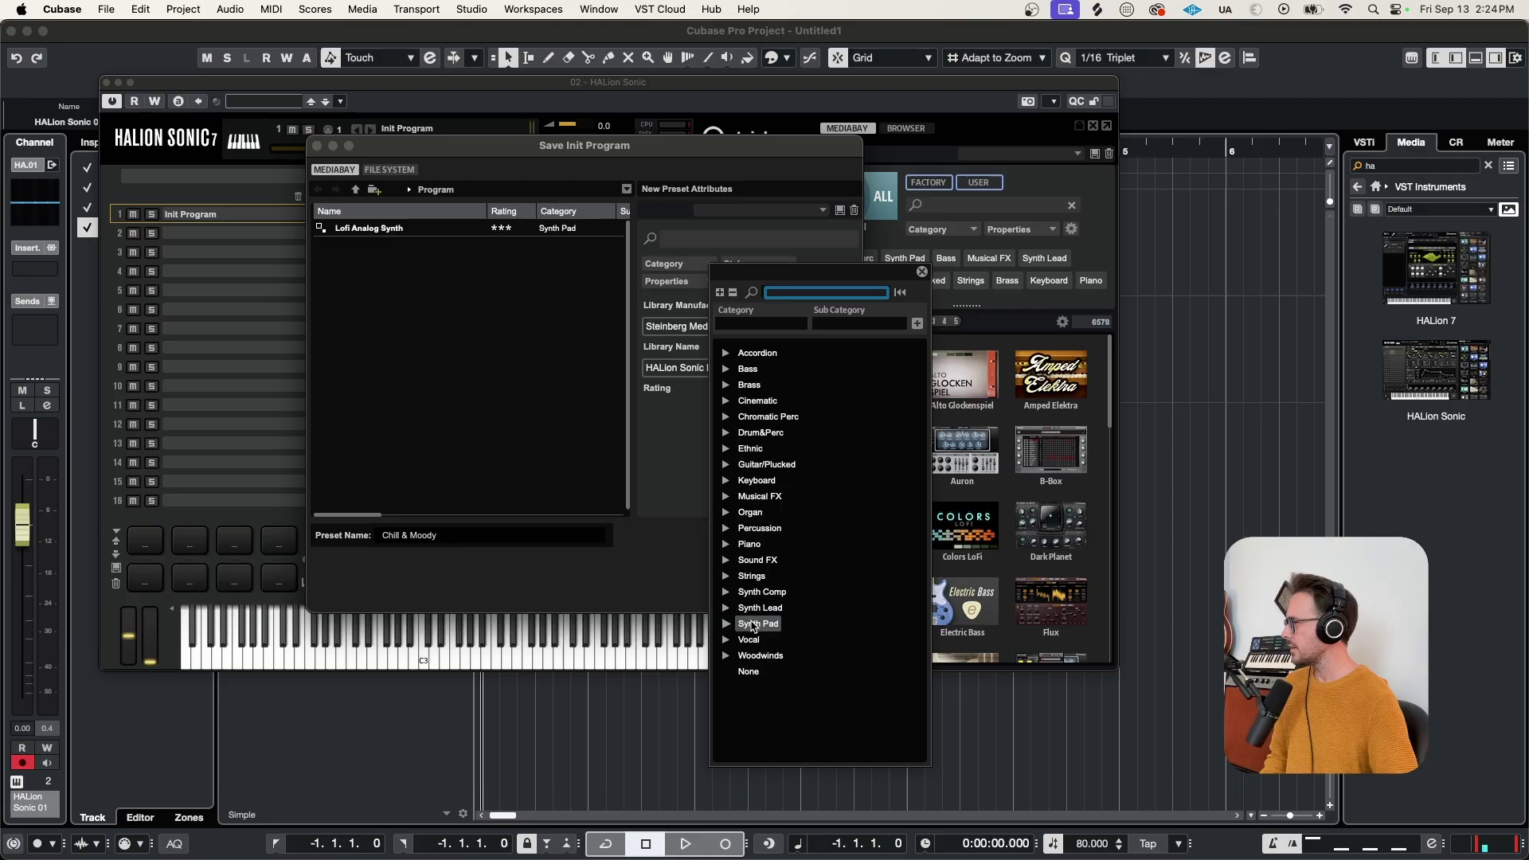
click(755, 623)
click(791, 265)
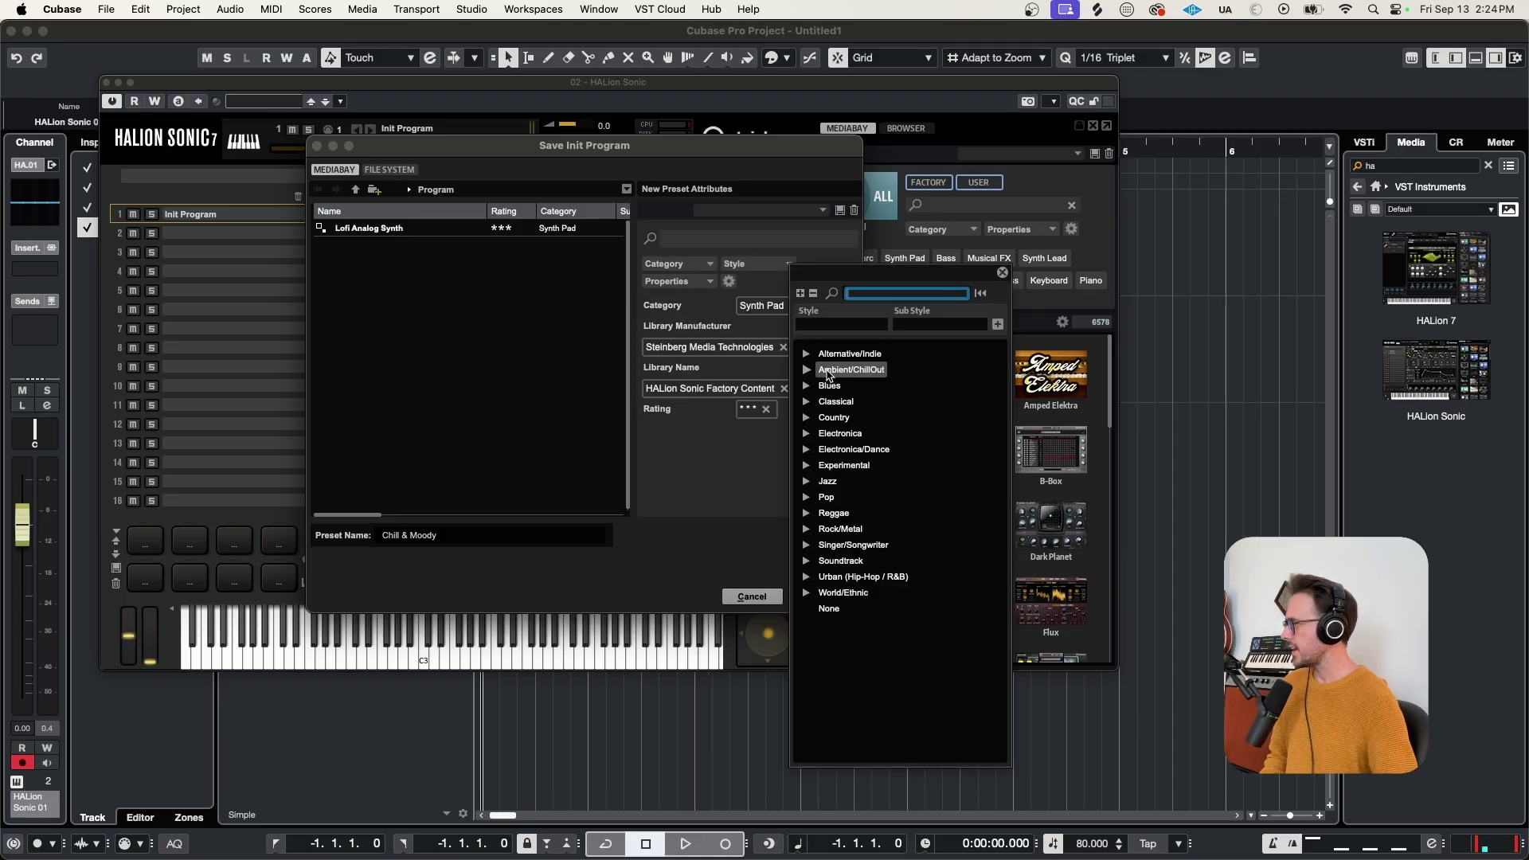
click(829, 372)
Step: Add the Analog and Ambient properties, rate it five stars, and save the preset
click(709, 281)
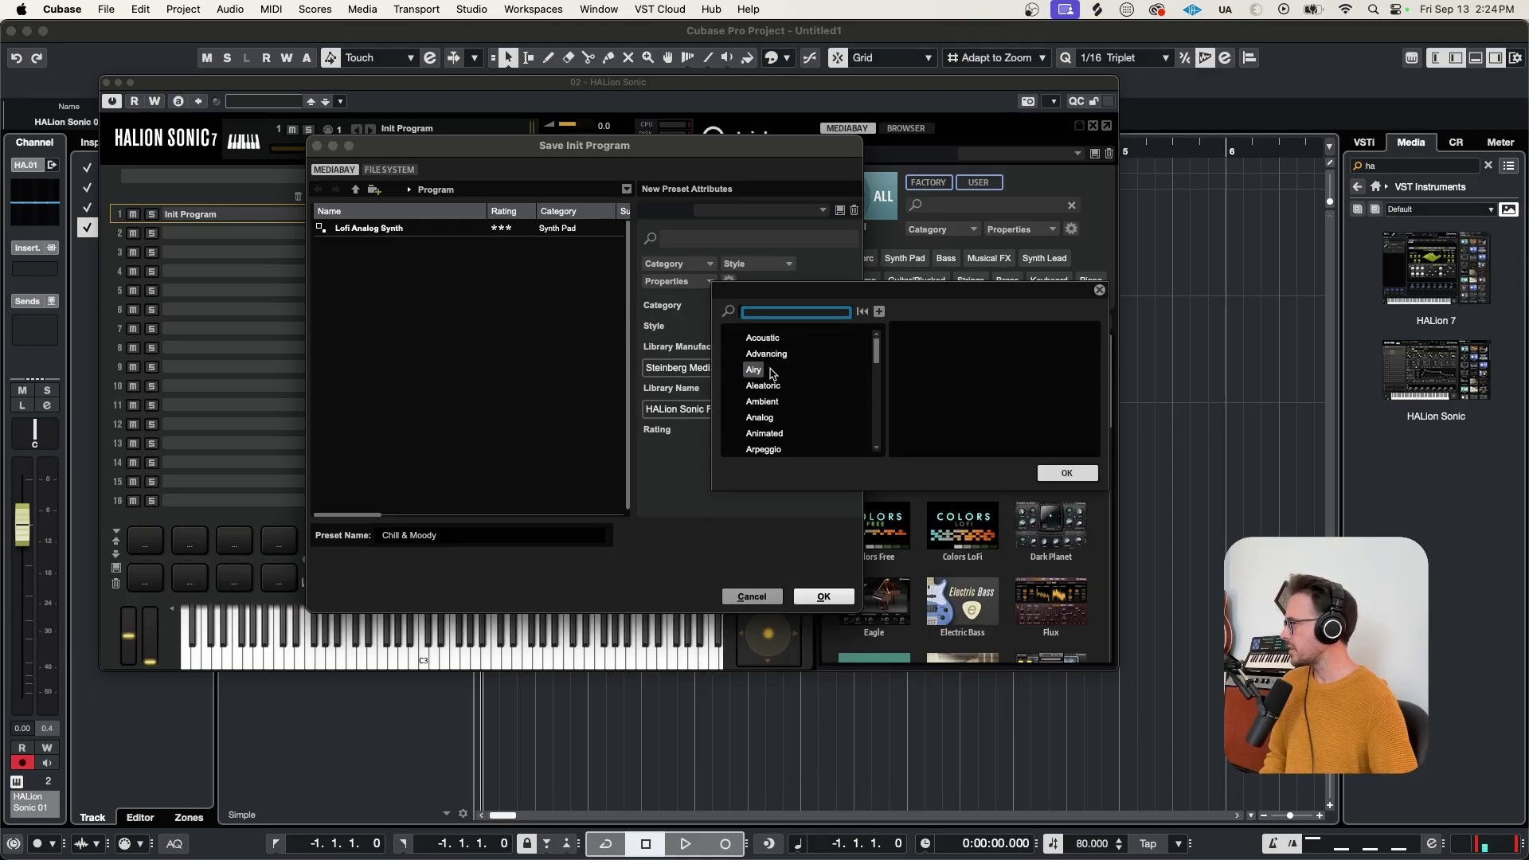
click(767, 417)
scroll(769, 398, down, 1)
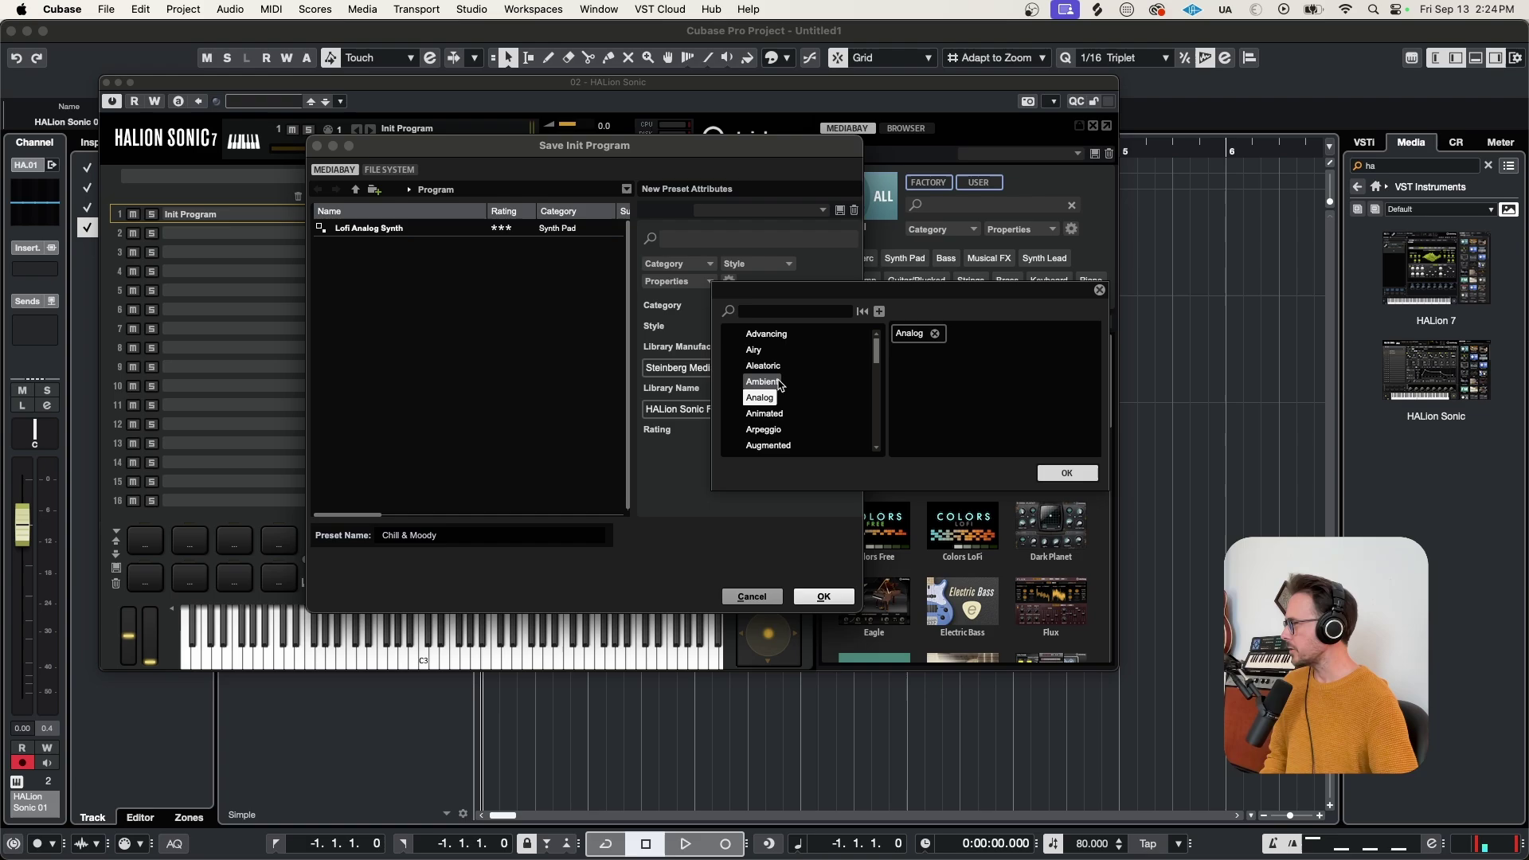
click(763, 382)
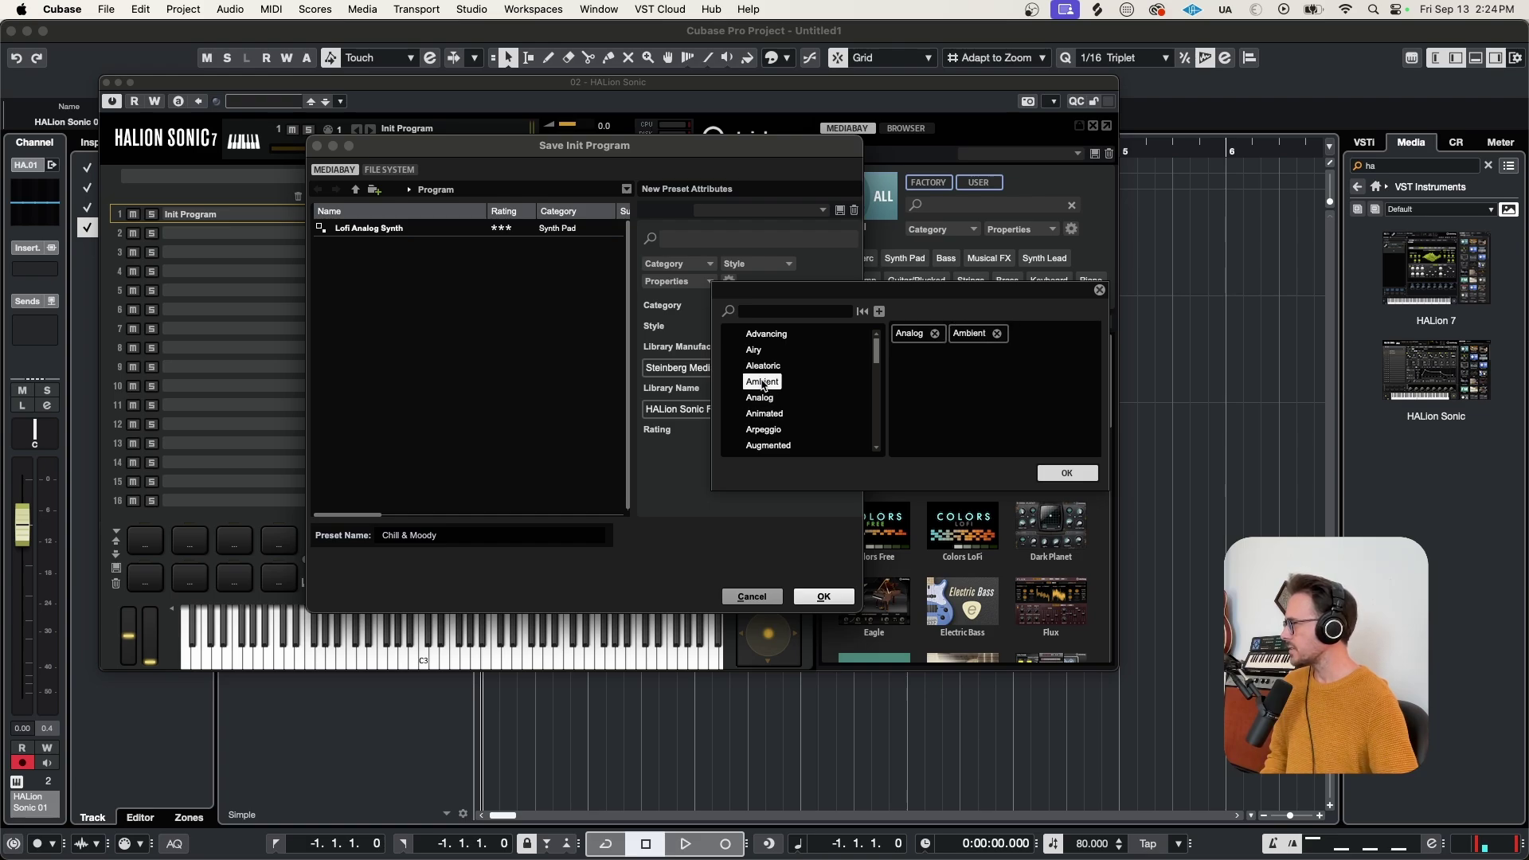
key(Return)
click(767, 452)
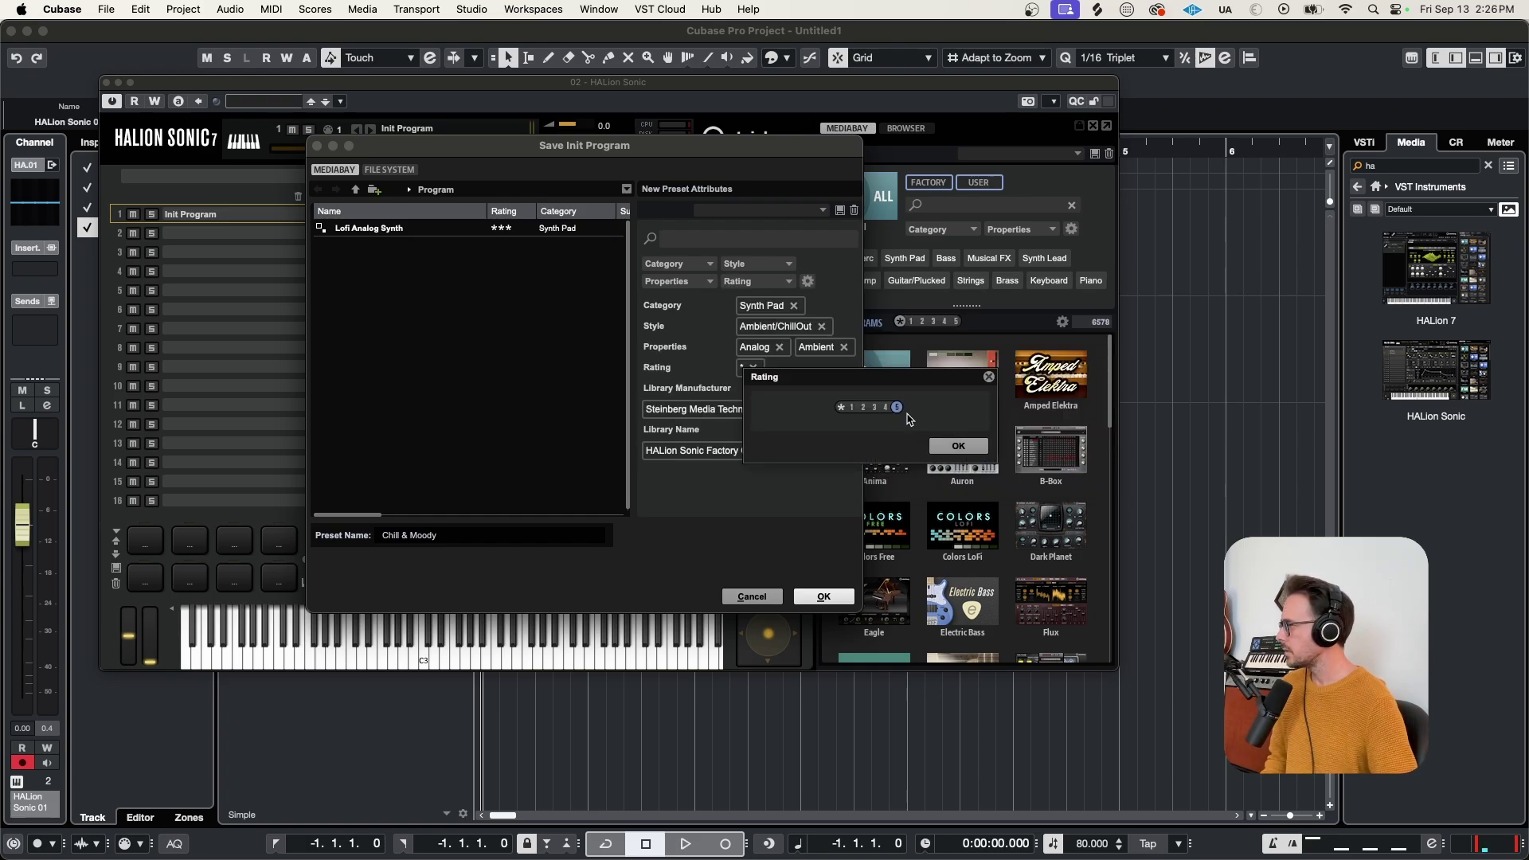
click(912, 420)
key(Return)
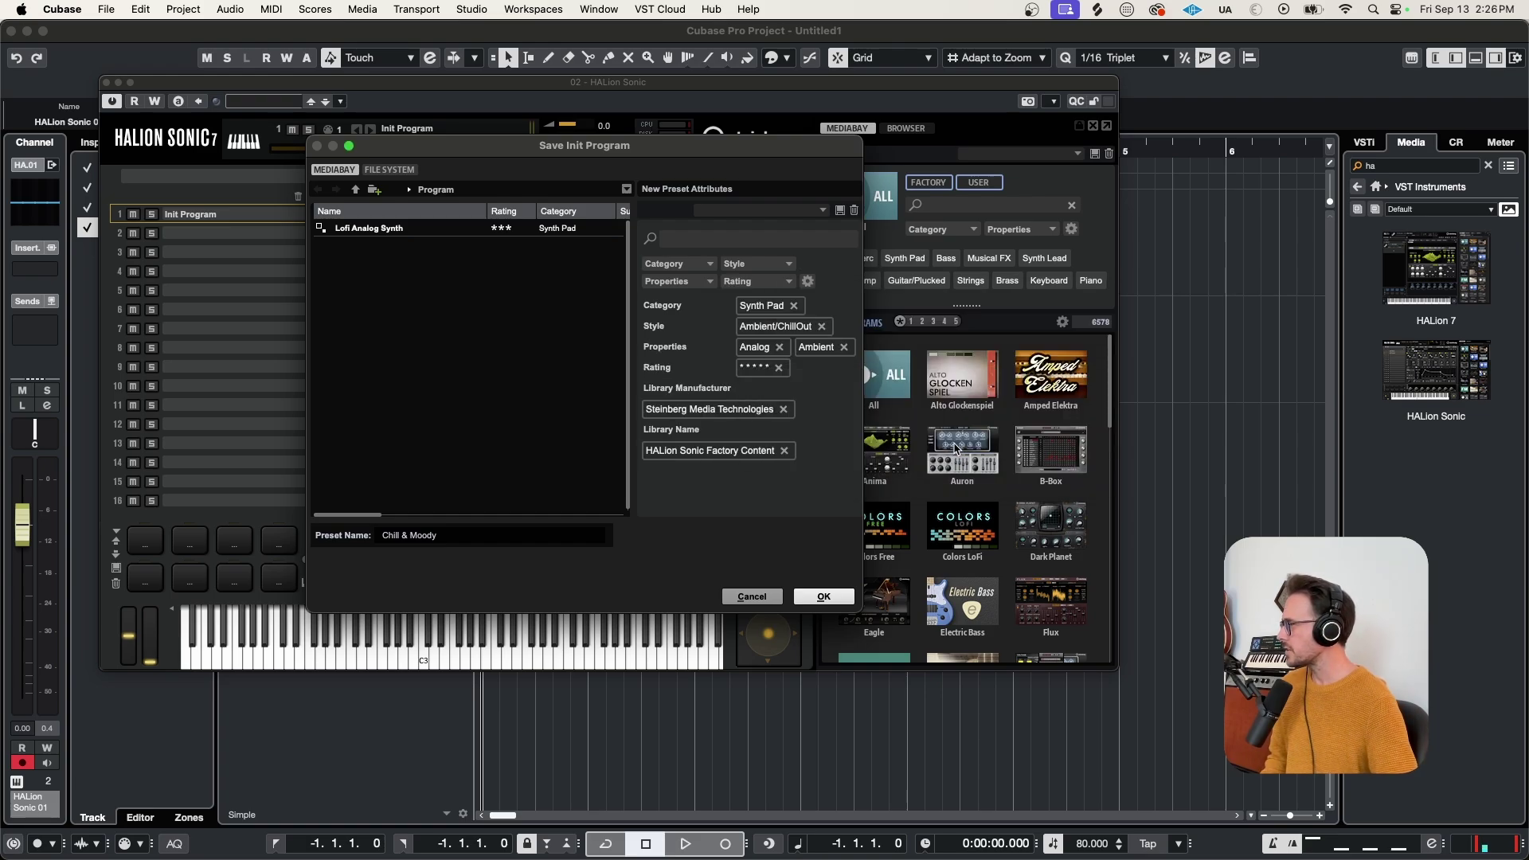
click(824, 598)
Step: Remove all programs, then load Chill & Moody from the USER-filtered library into slot 1
click(298, 198)
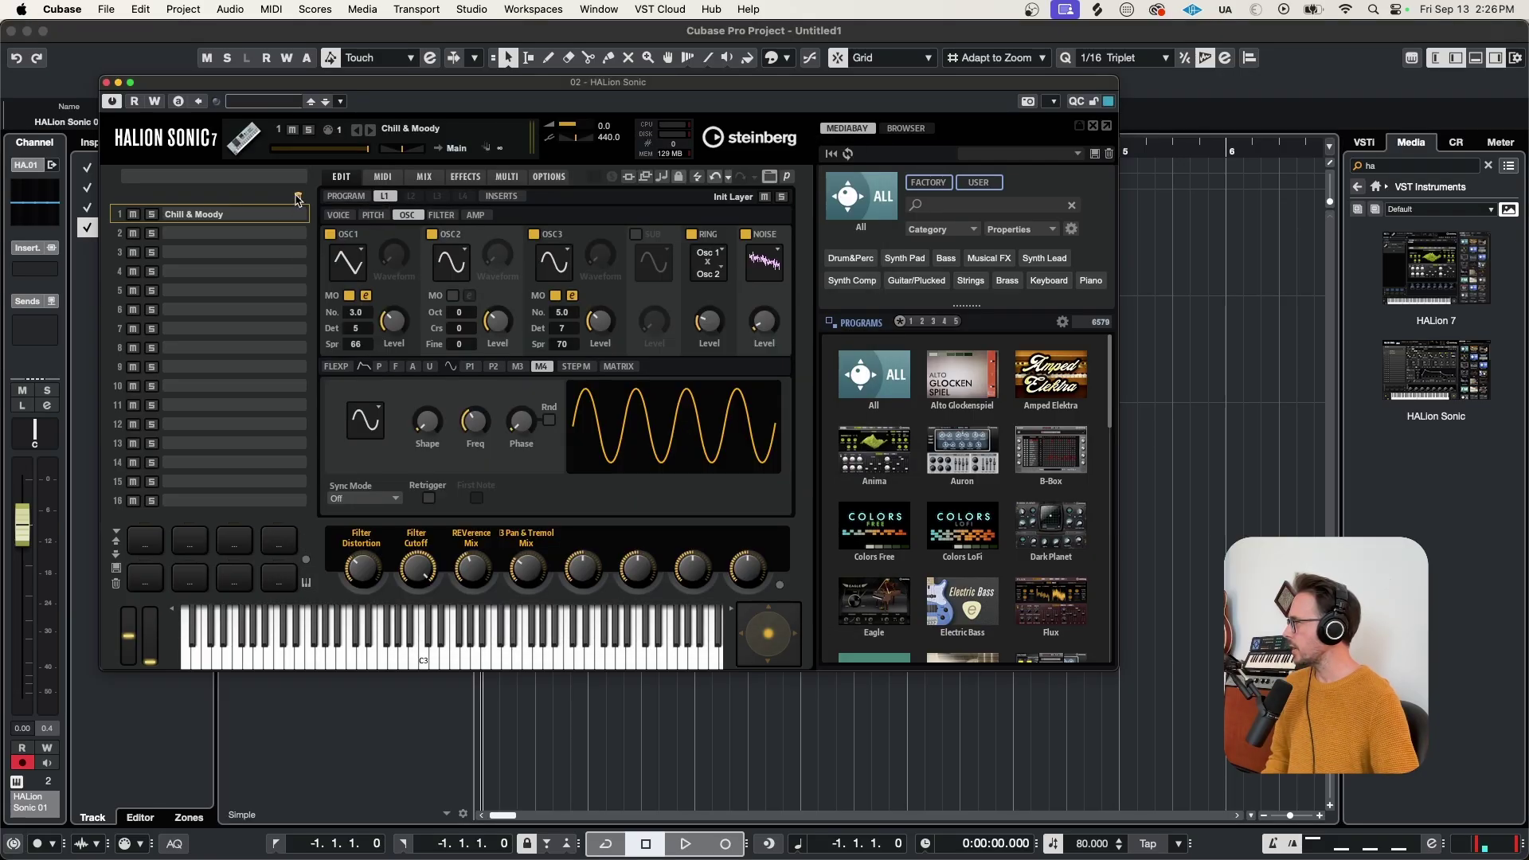
click(725, 290)
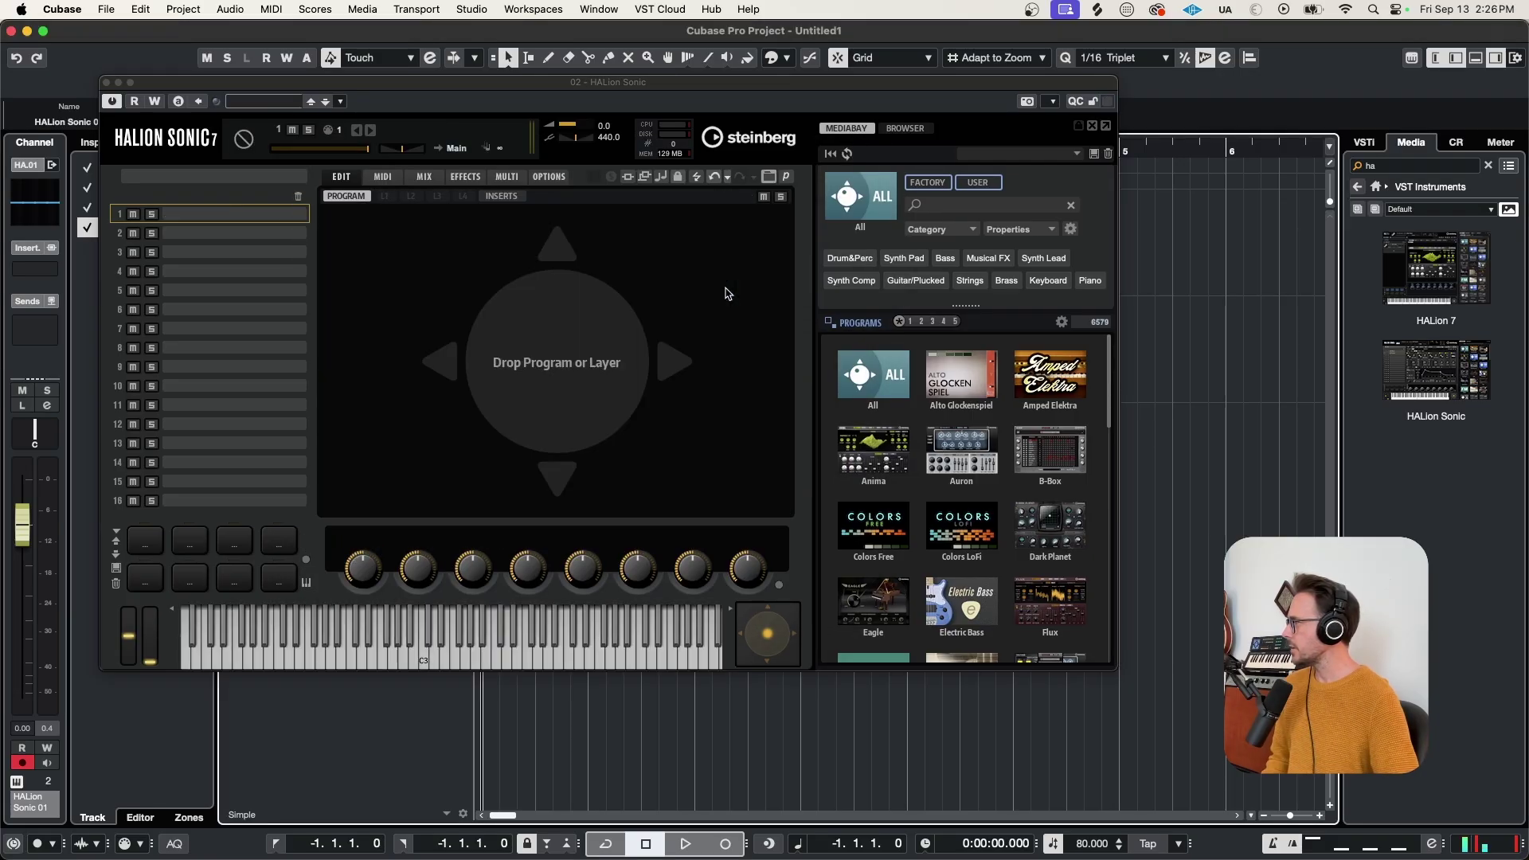
click(847, 204)
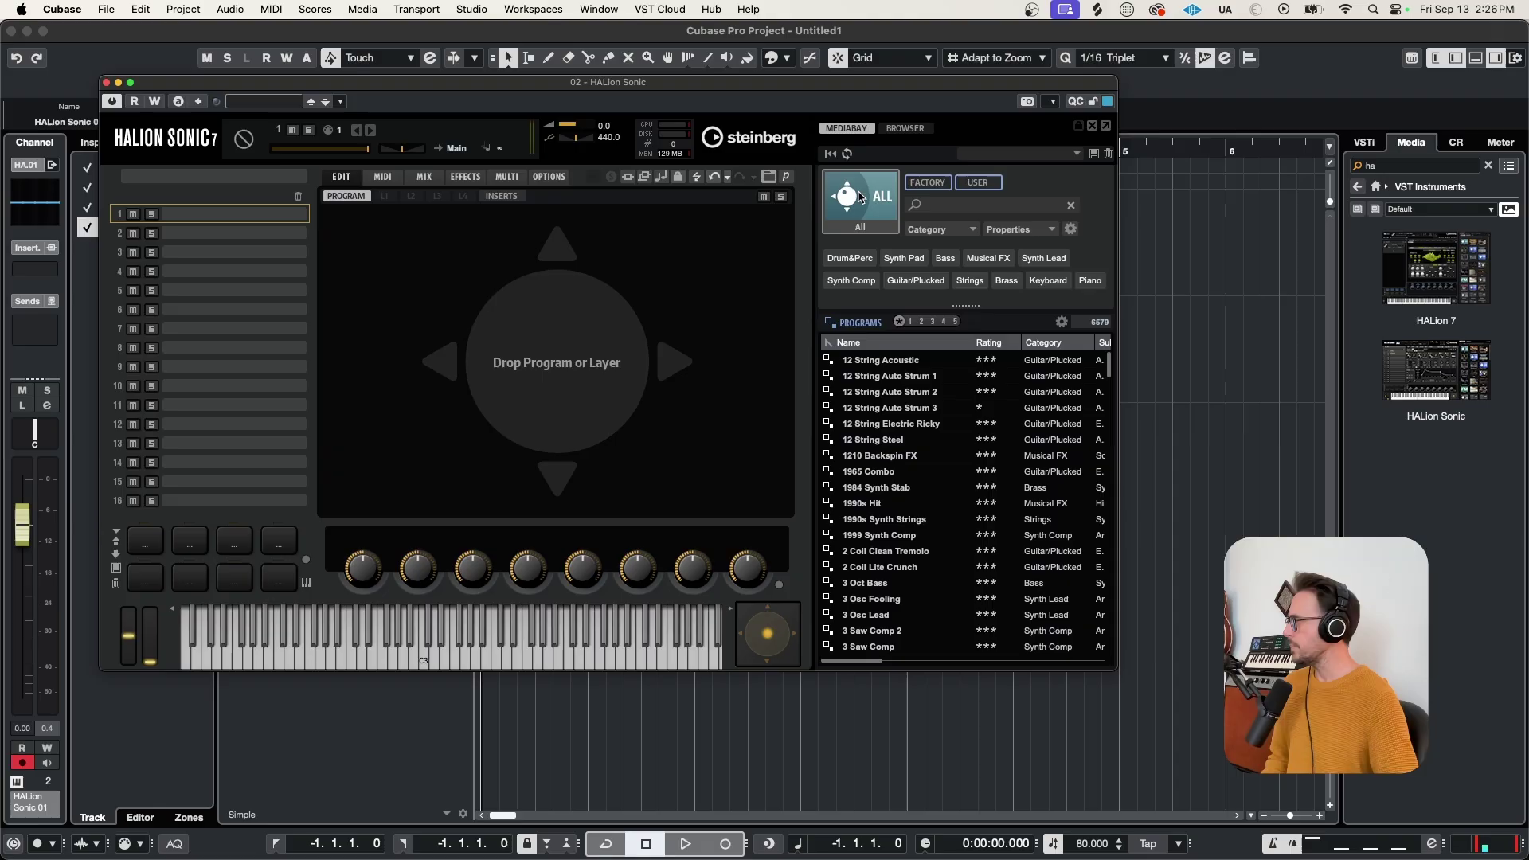
click(987, 206)
text(Chi)
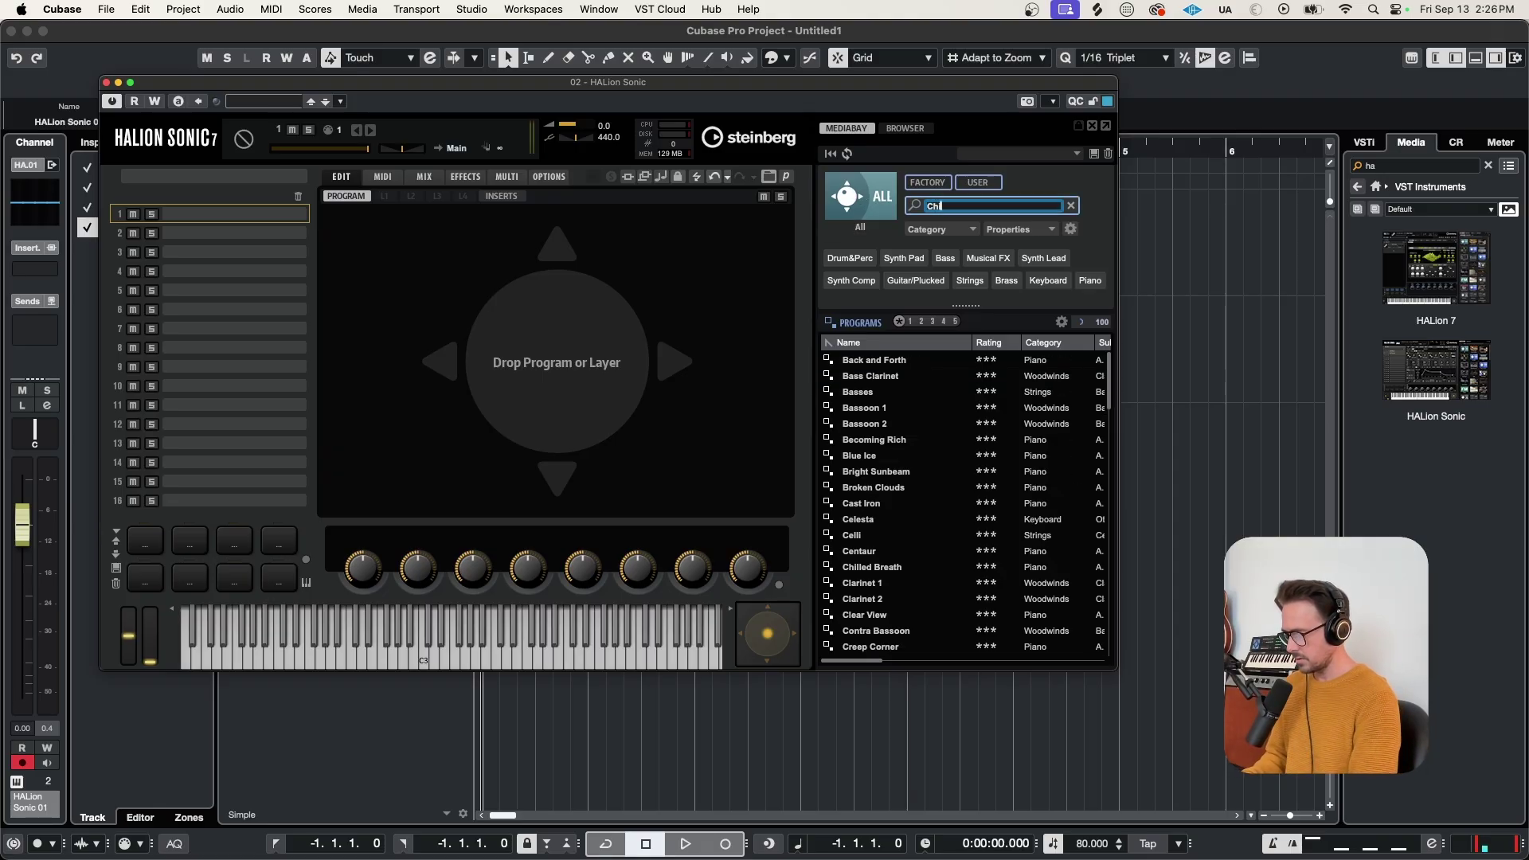
text(ll & Mellow)
key(super+a)
key(BackSpace)
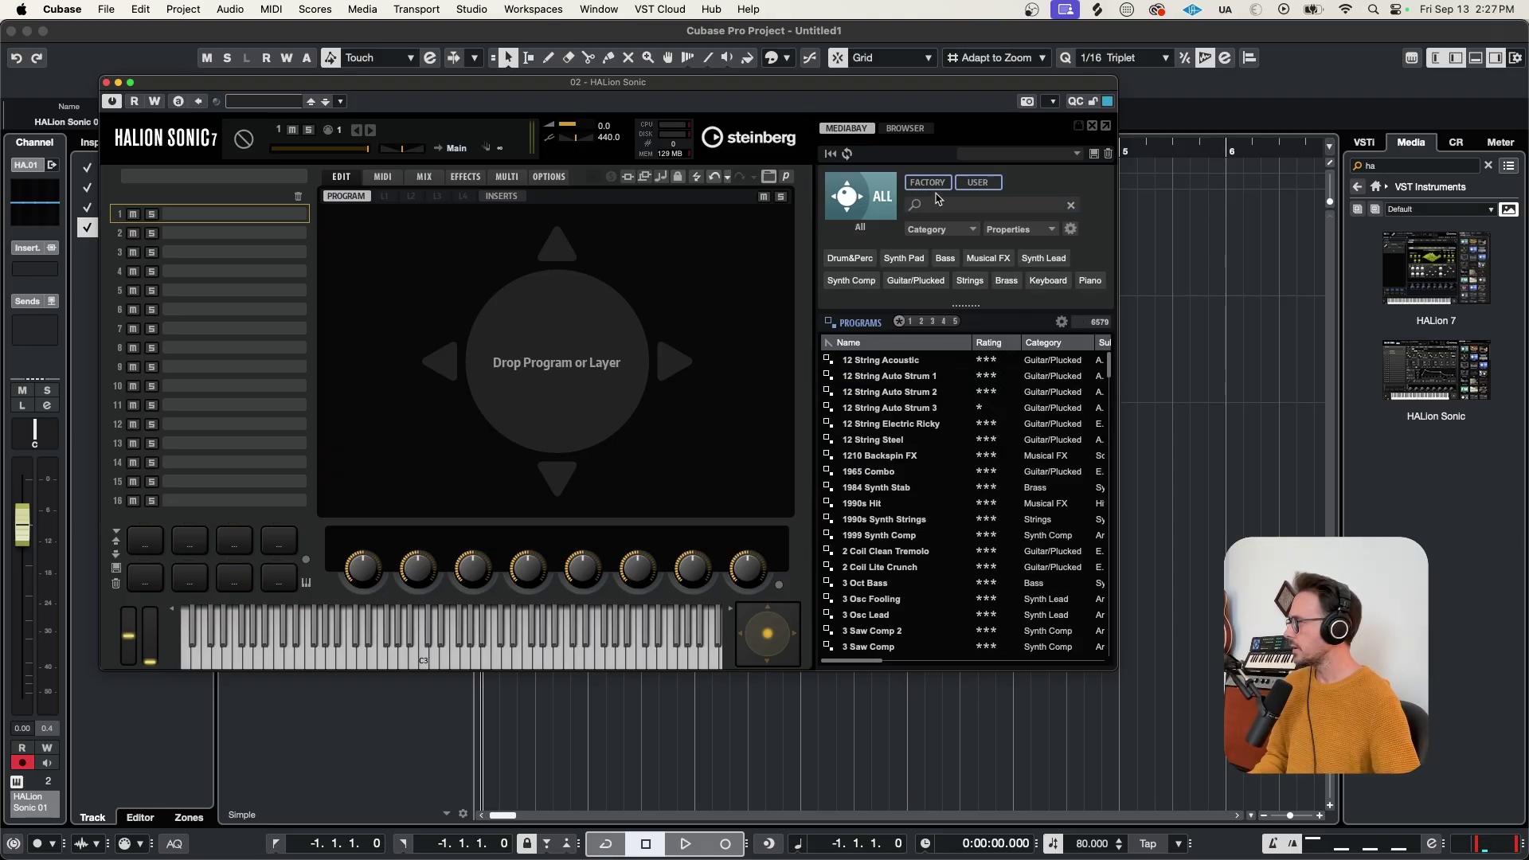
click(927, 183)
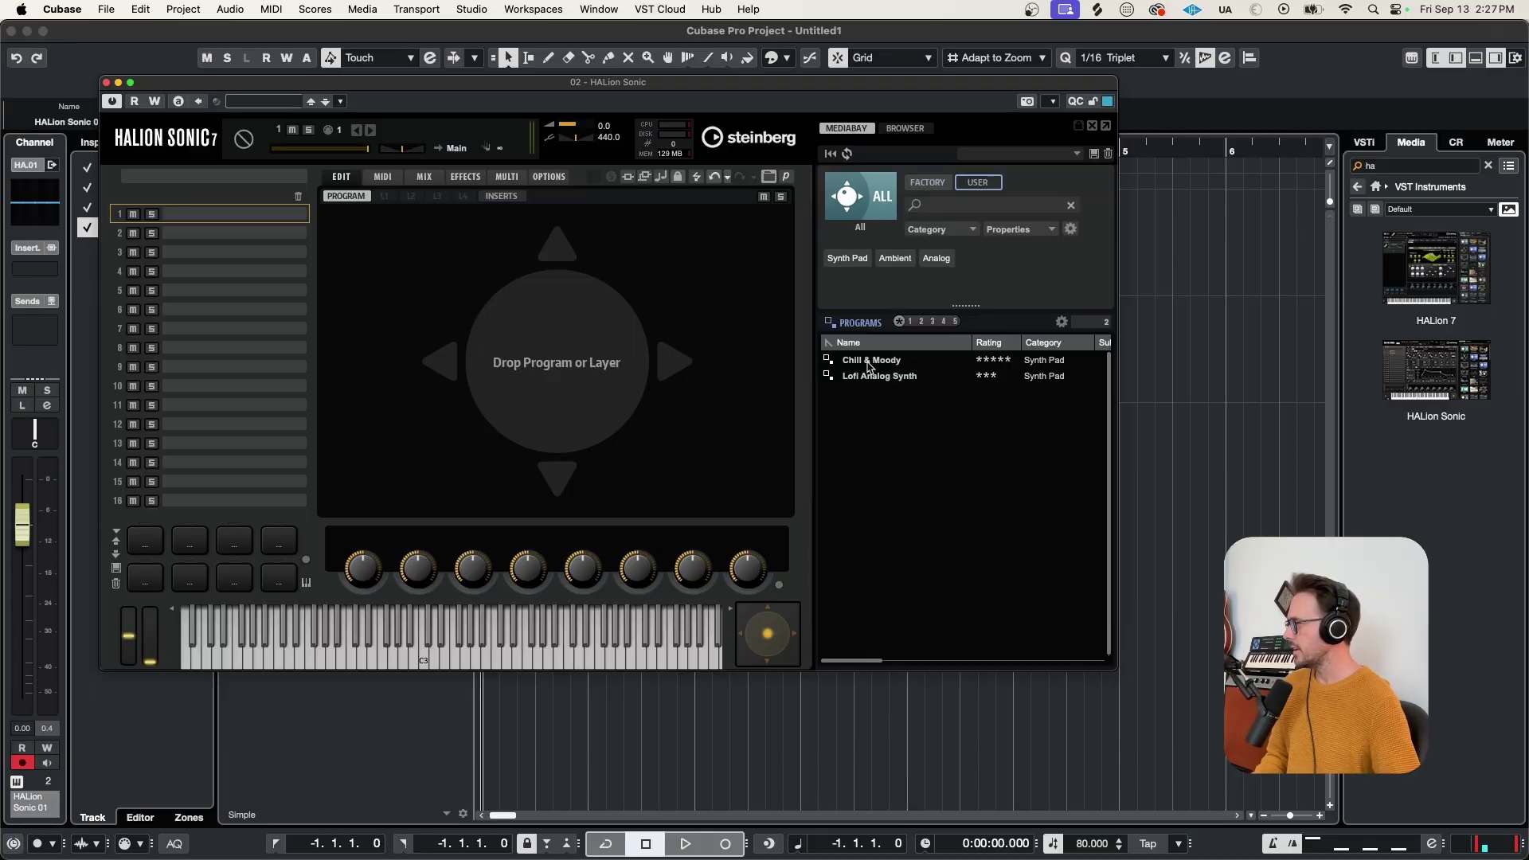
double_click(873, 361)
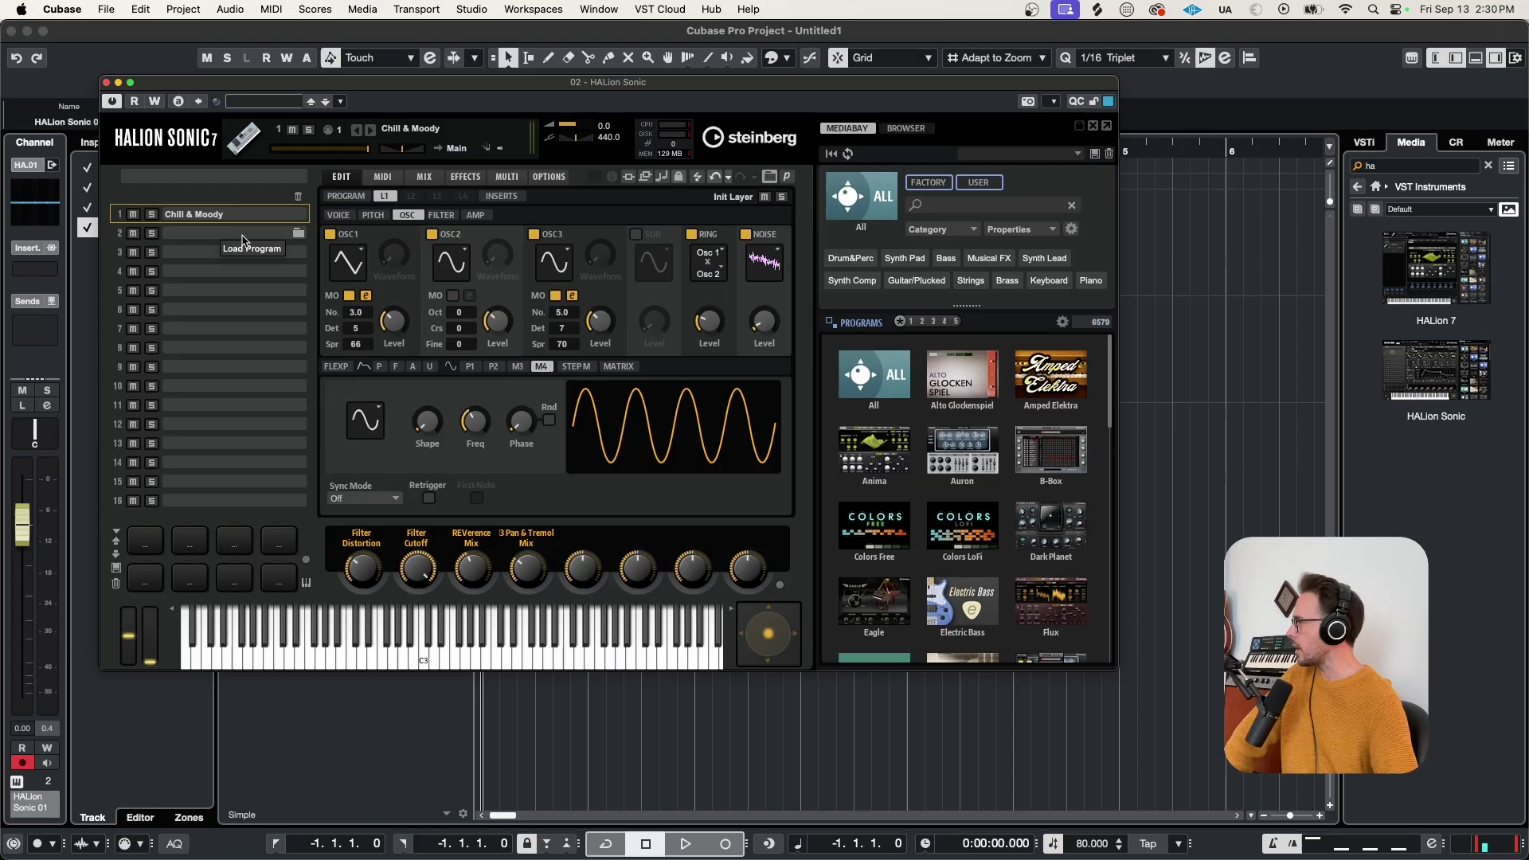
Step: Load Alto Glockenspiel into slot 2 and set its MIDI channel to 1
click(299, 239)
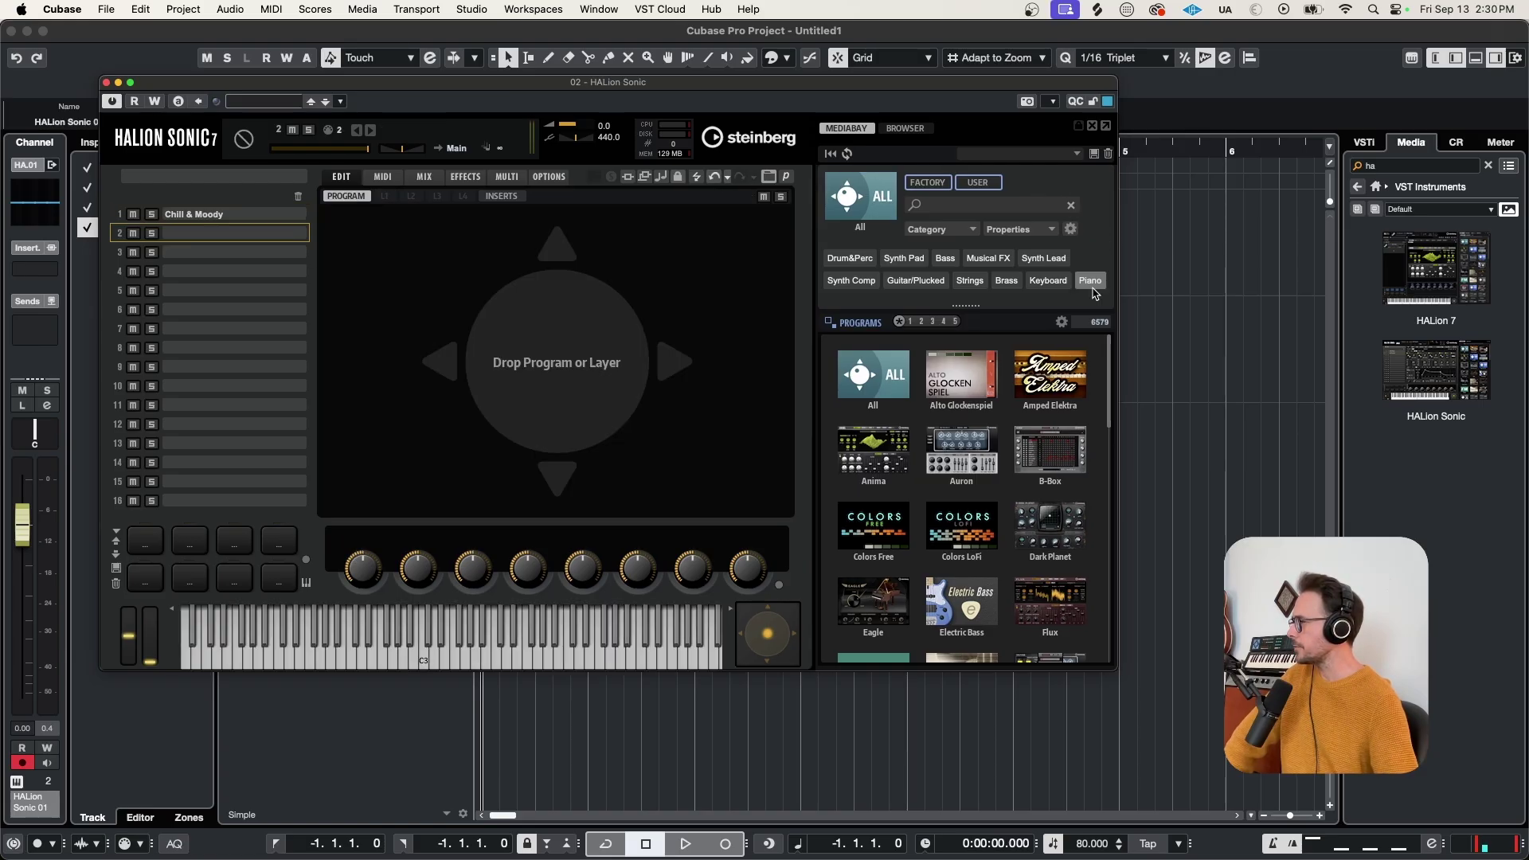
double_click(952, 380)
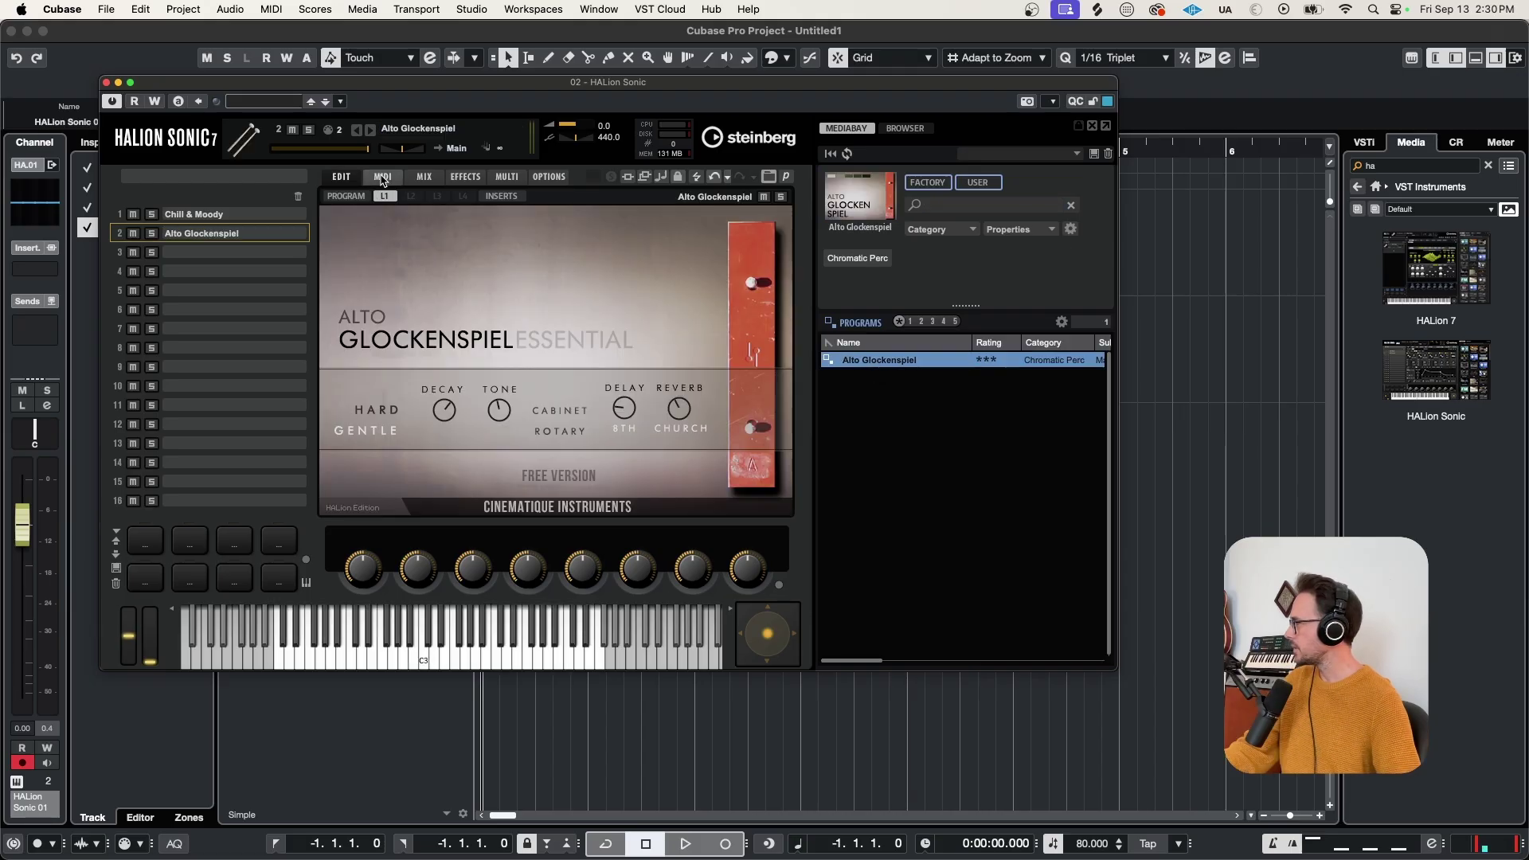
click(384, 177)
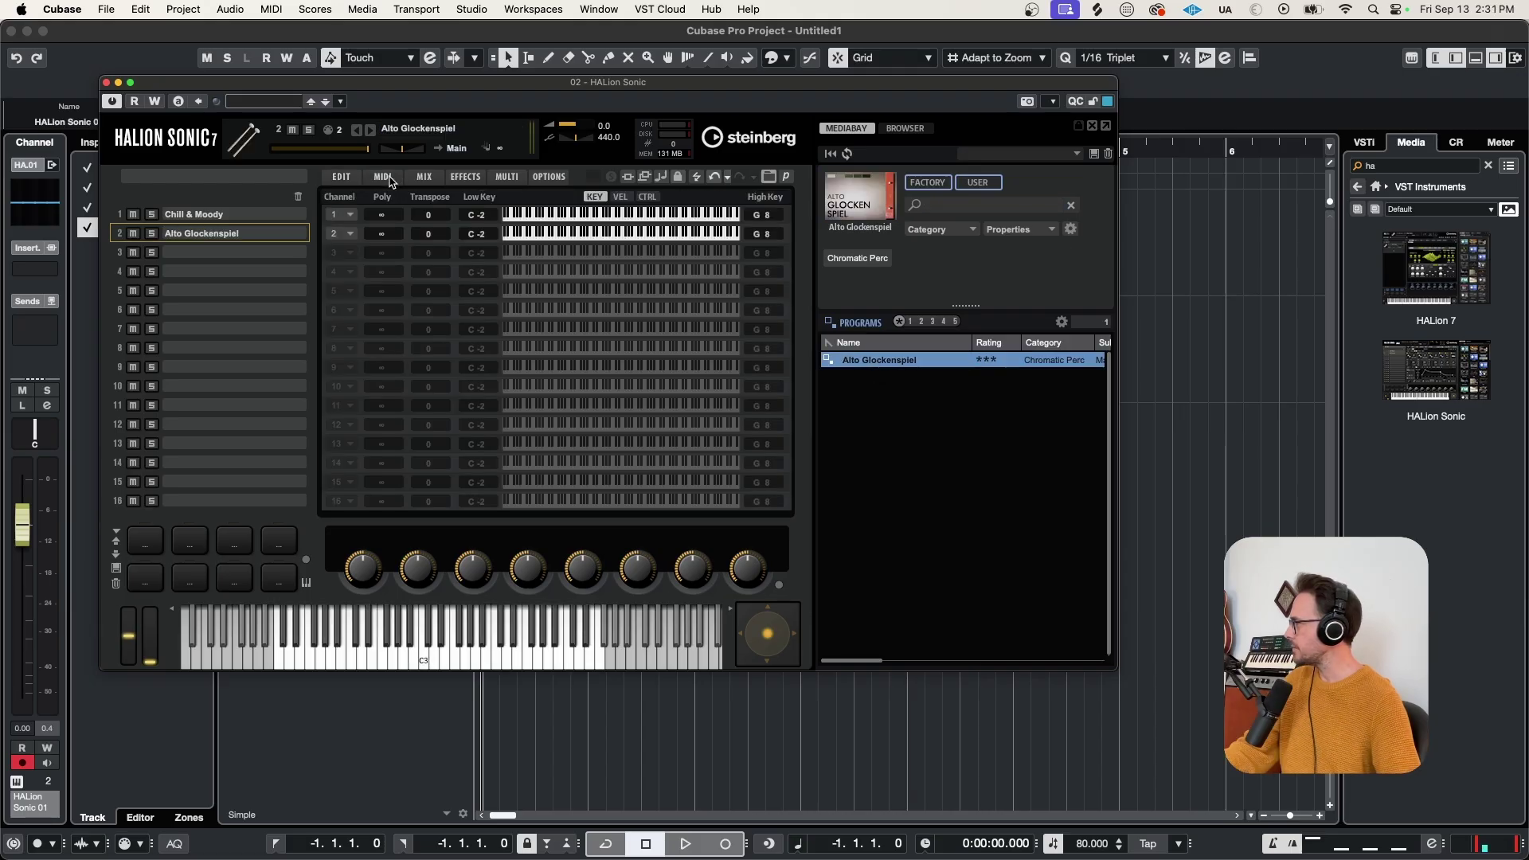
click(352, 236)
click(350, 224)
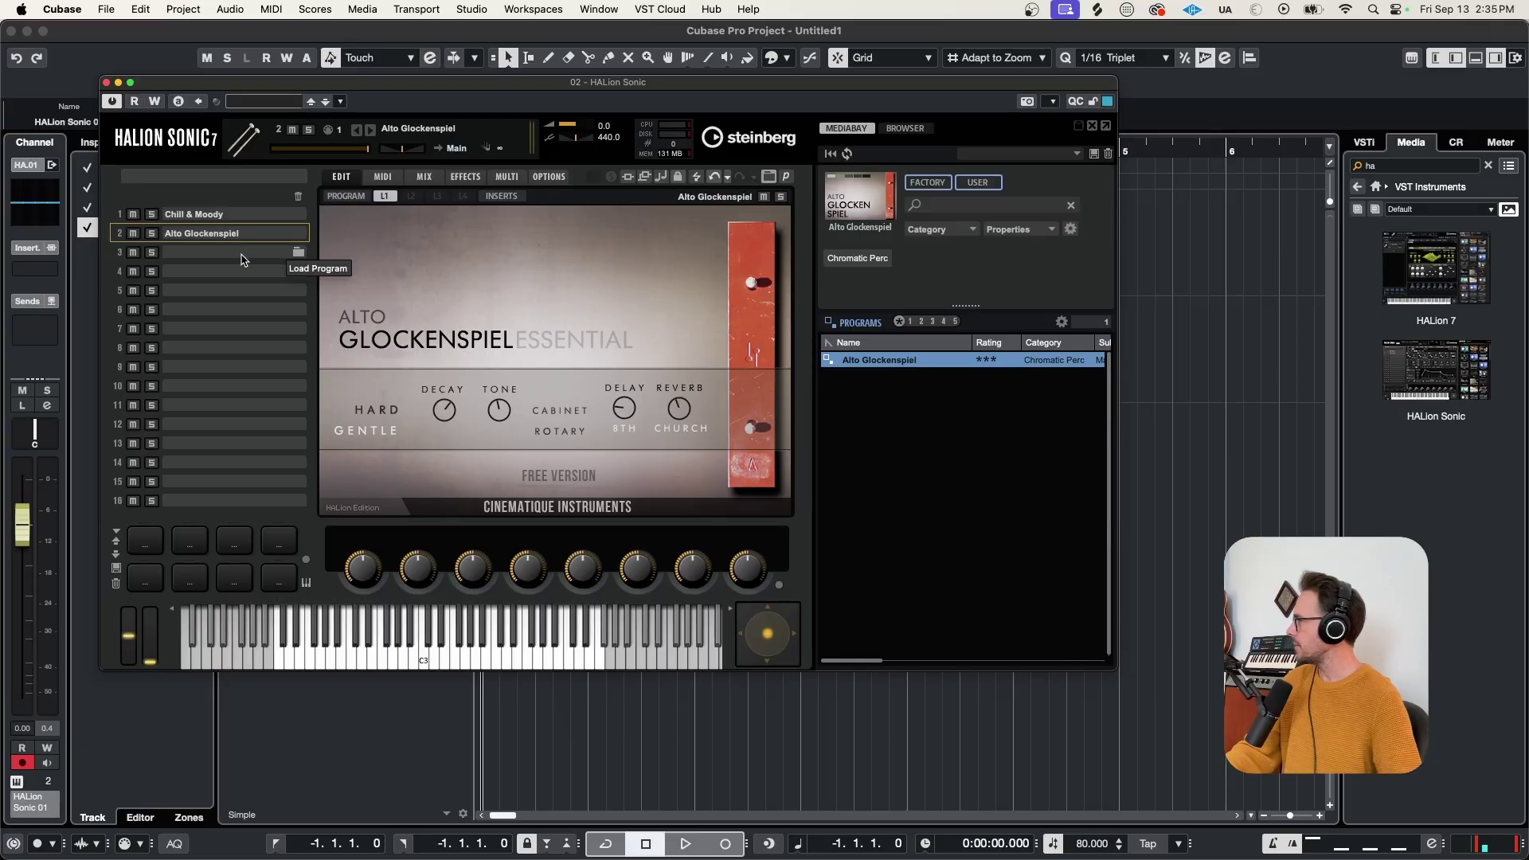
Step: Load the Colors Free program into empty slot 3
click(298, 255)
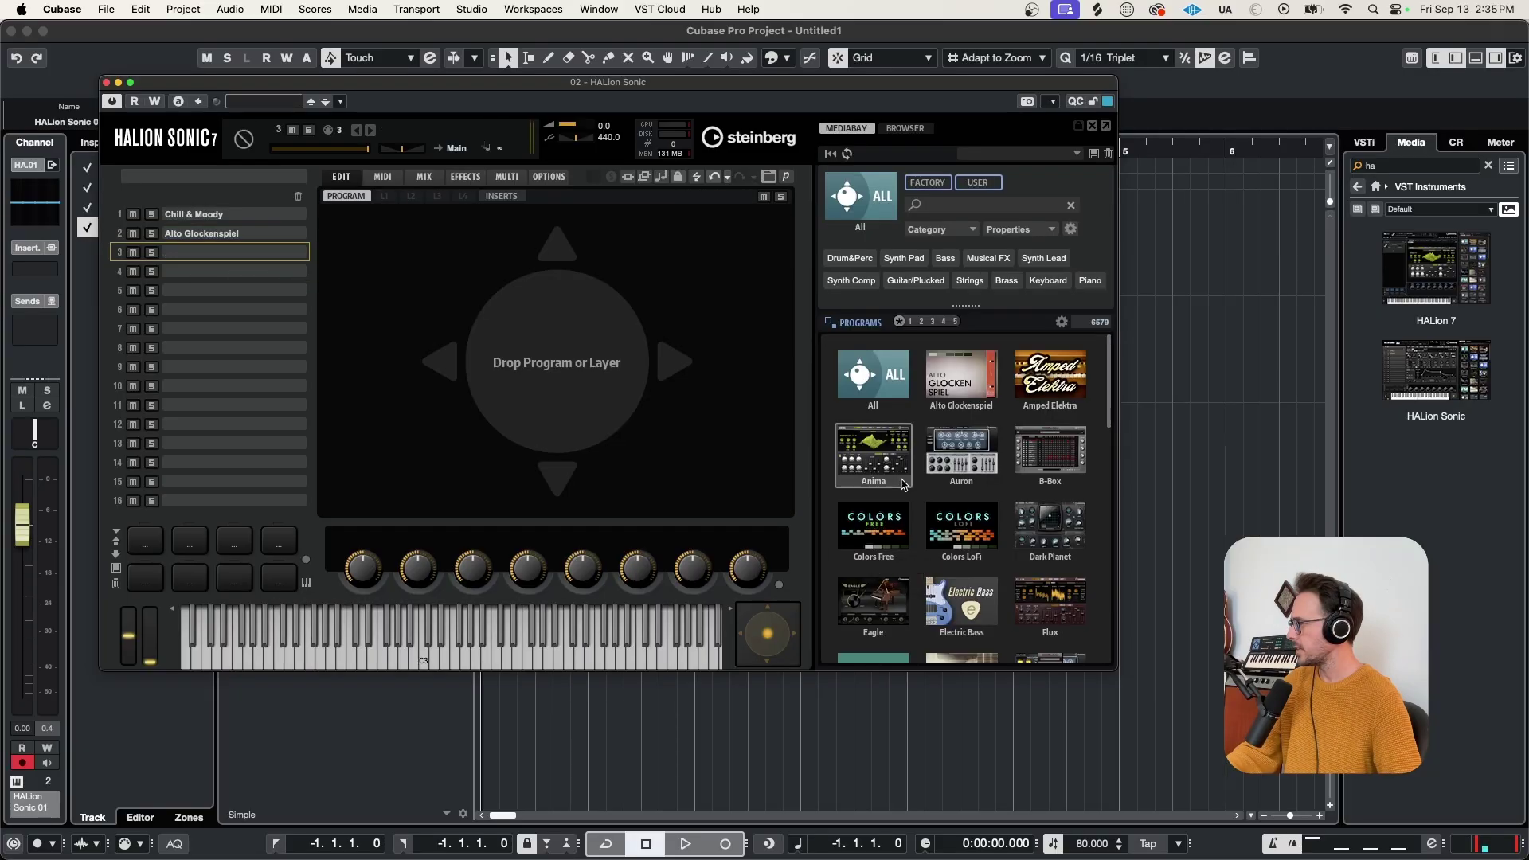
double_click(876, 535)
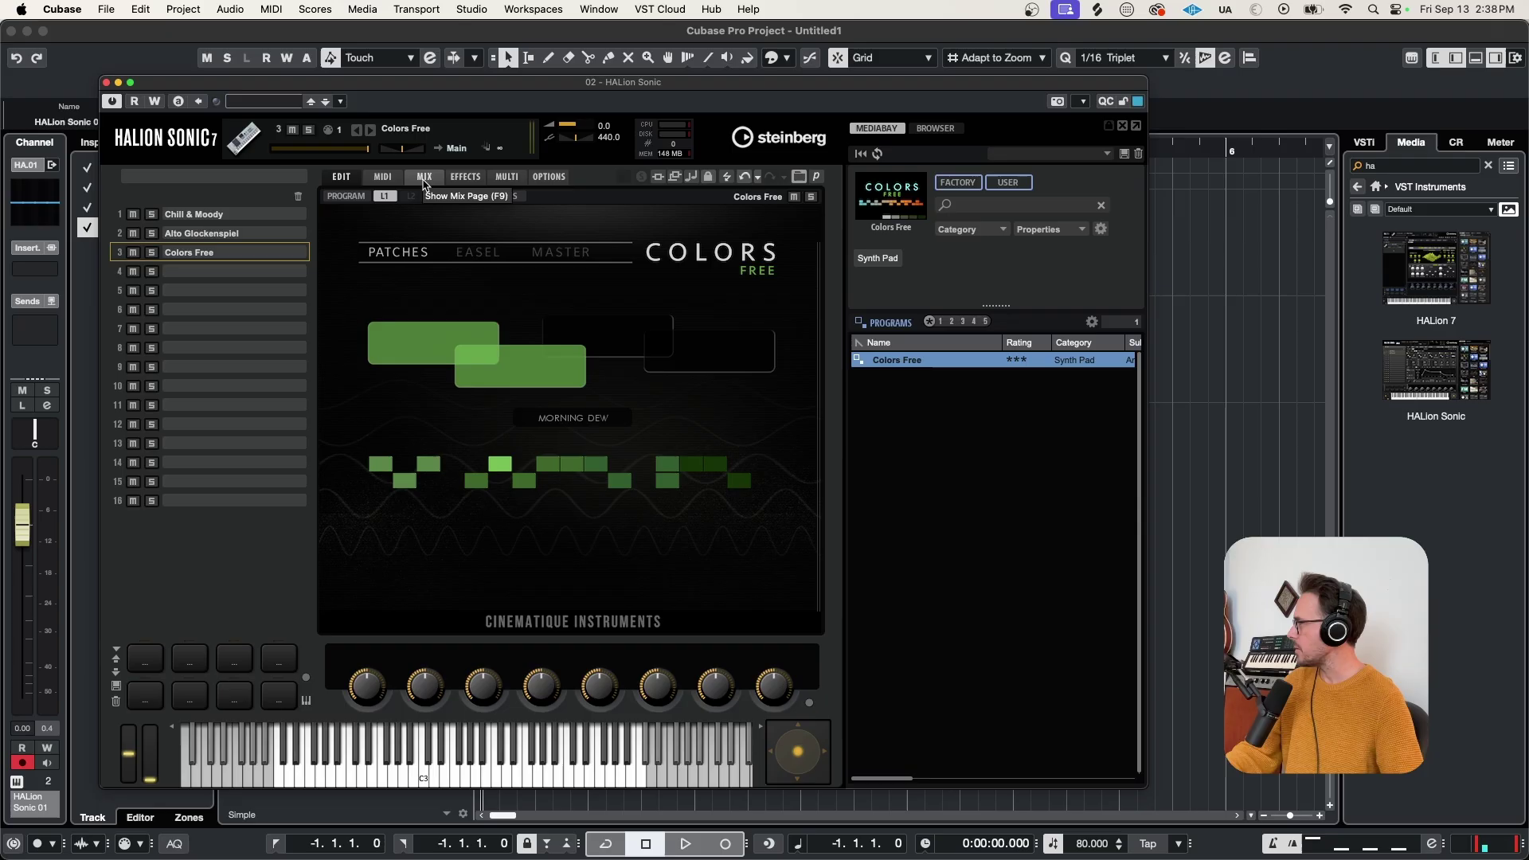
Step: Lower slot 2's Alto Glockenspiel level to about -4 dB on the MIX page
click(425, 177)
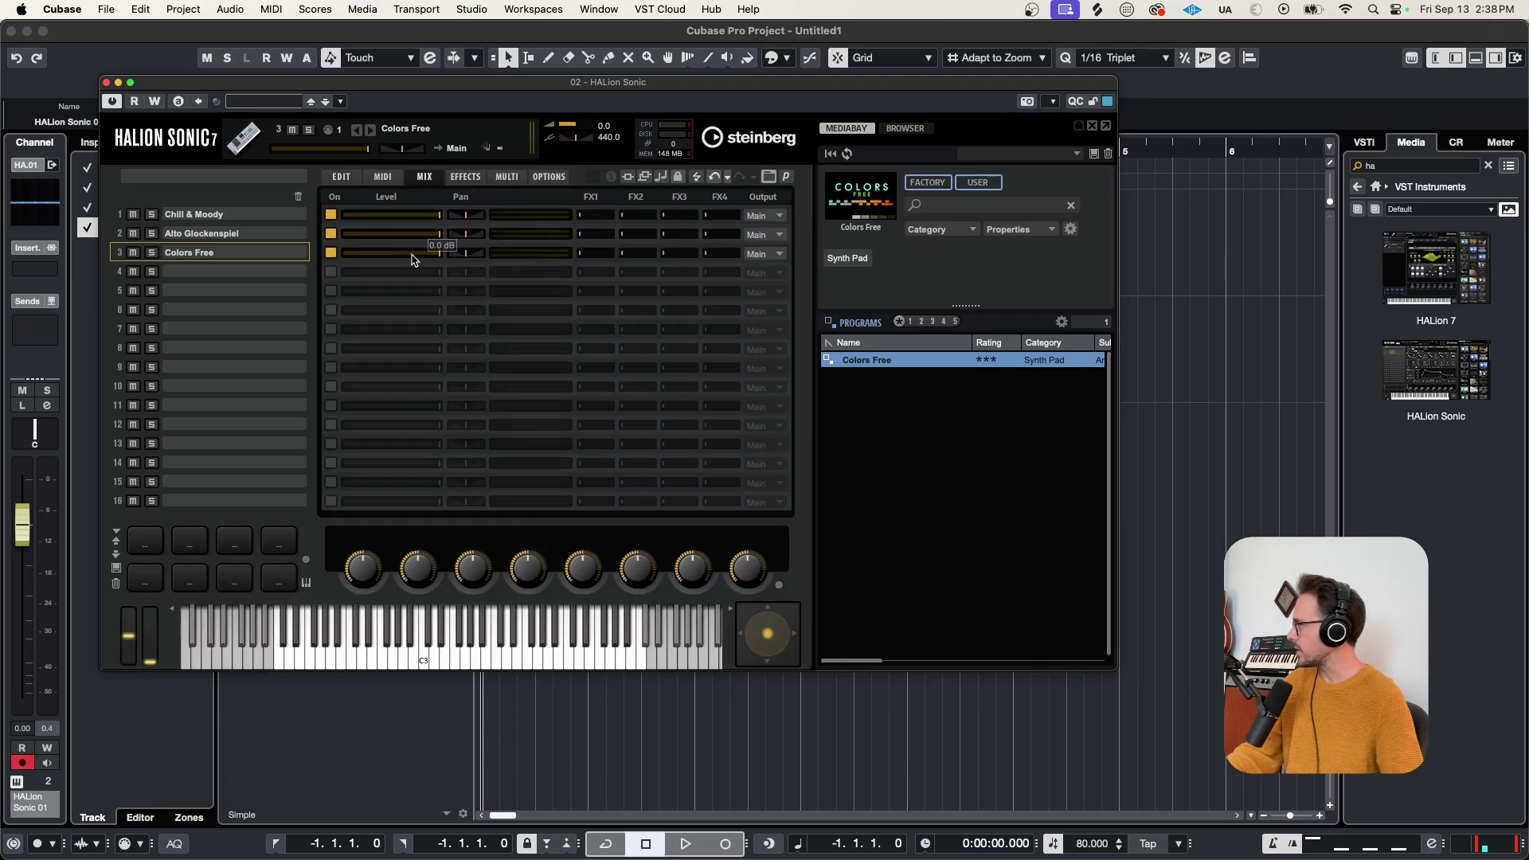
drag(430, 235, 420, 242)
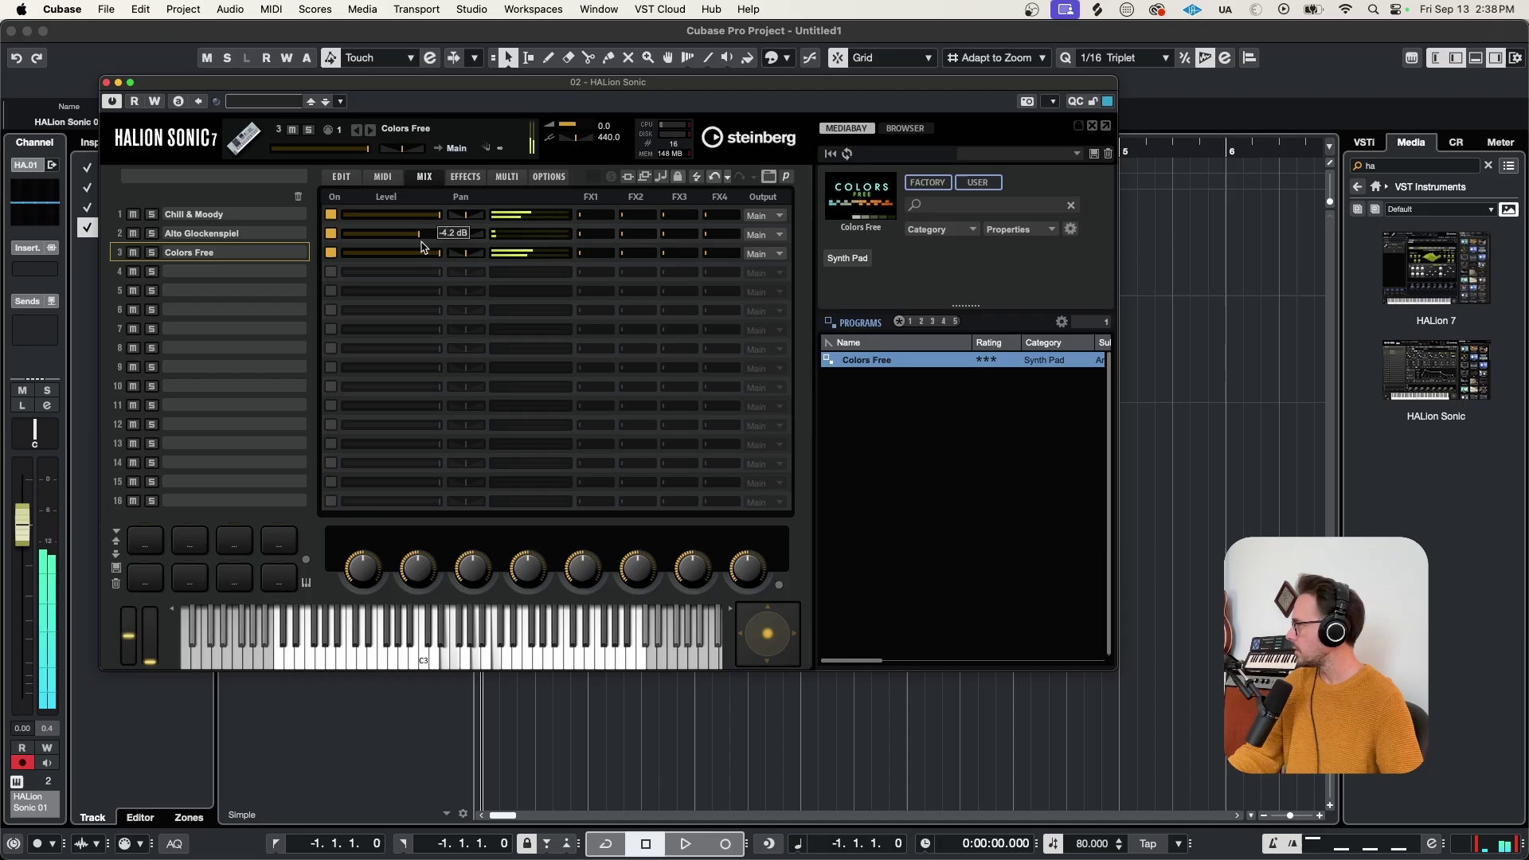
click(343, 178)
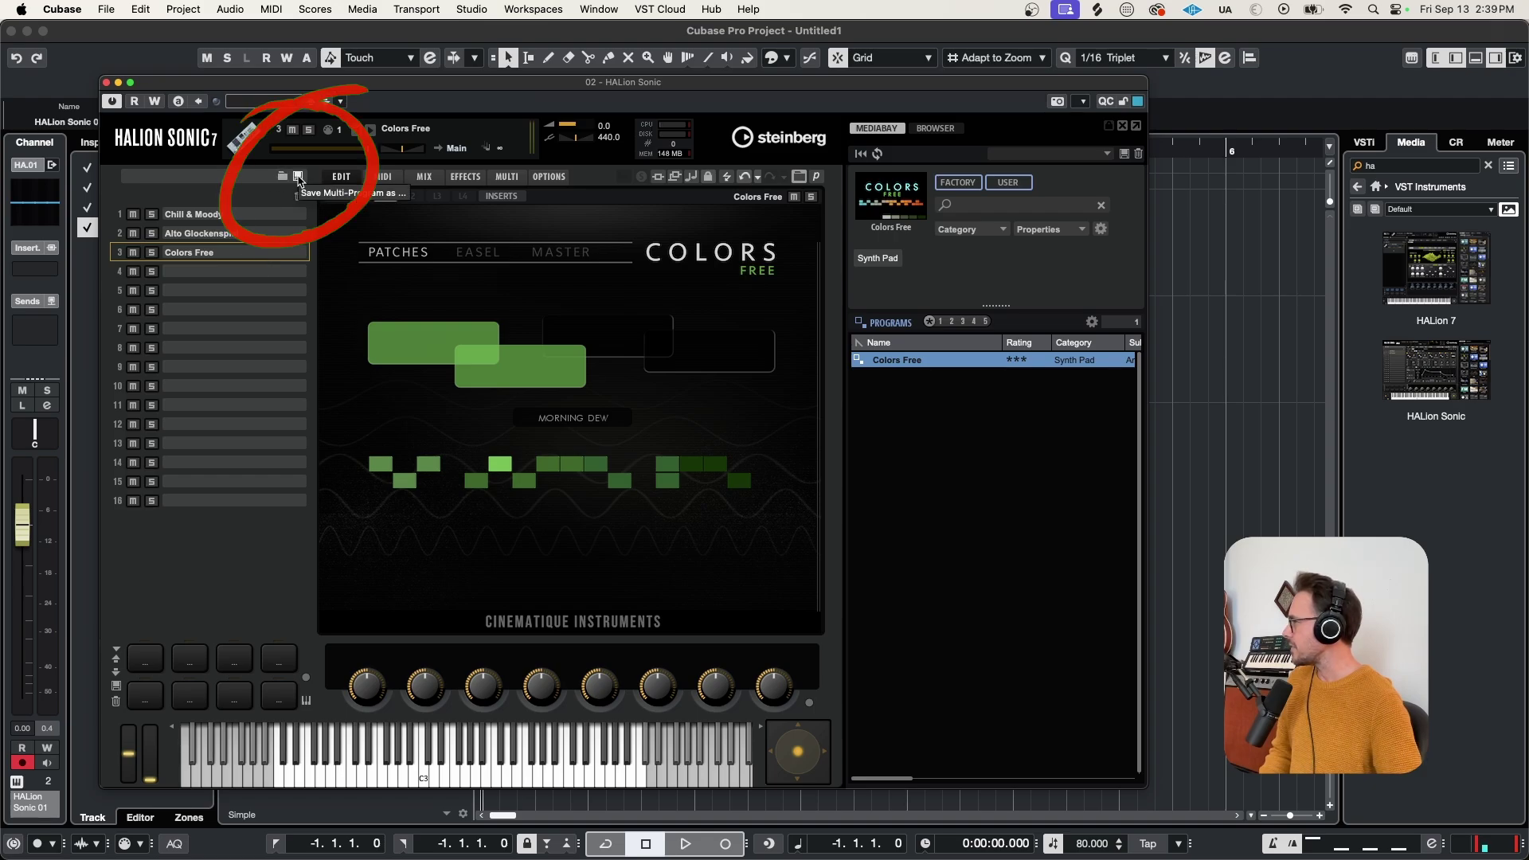
Step: Save the three-slot multi as the multi-program 'Smooth Colours'
click(298, 178)
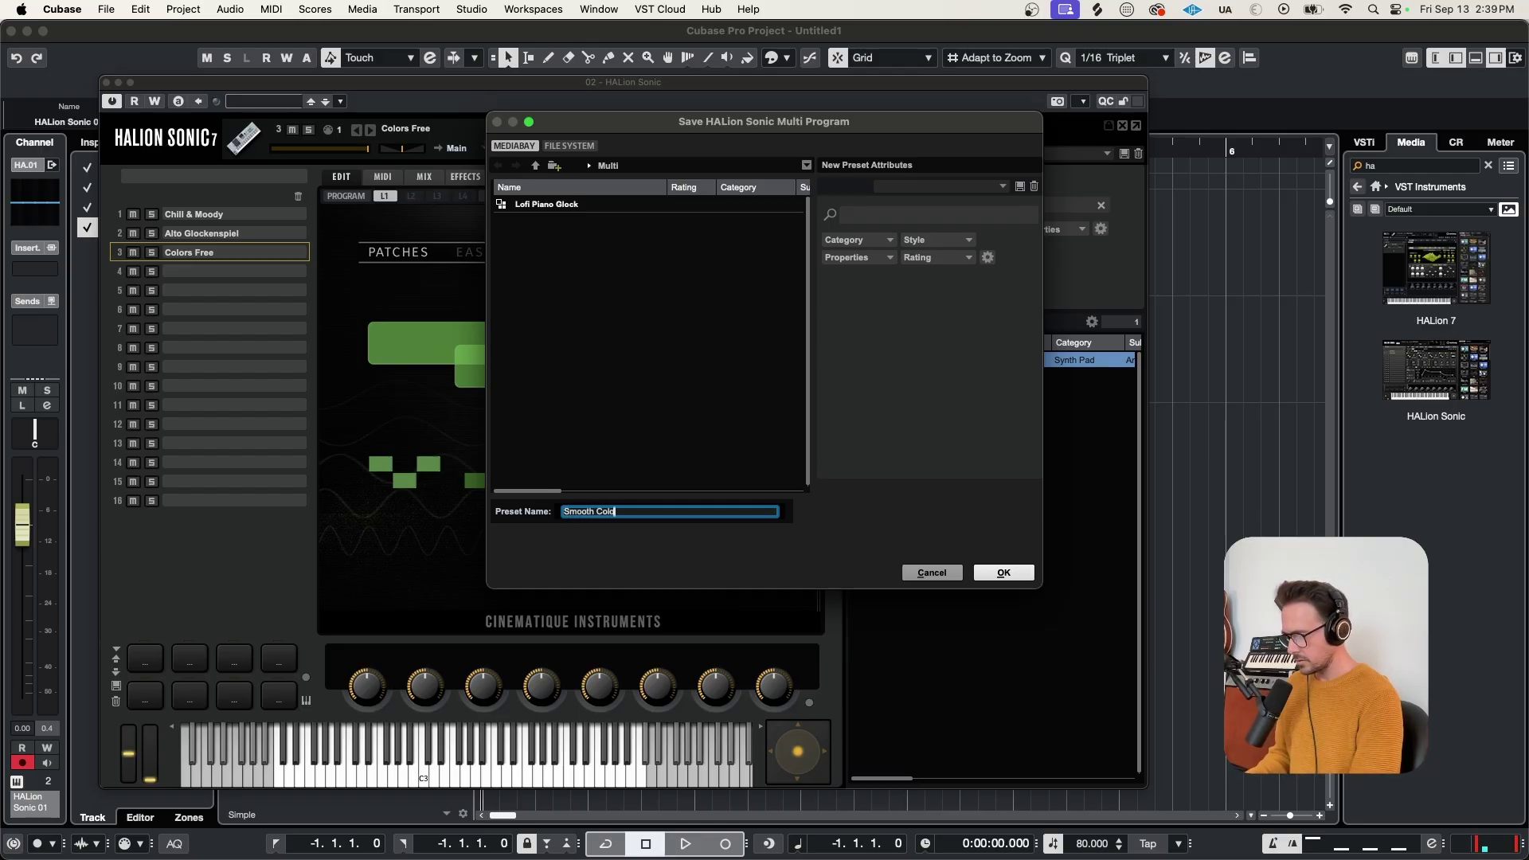
text(rs)
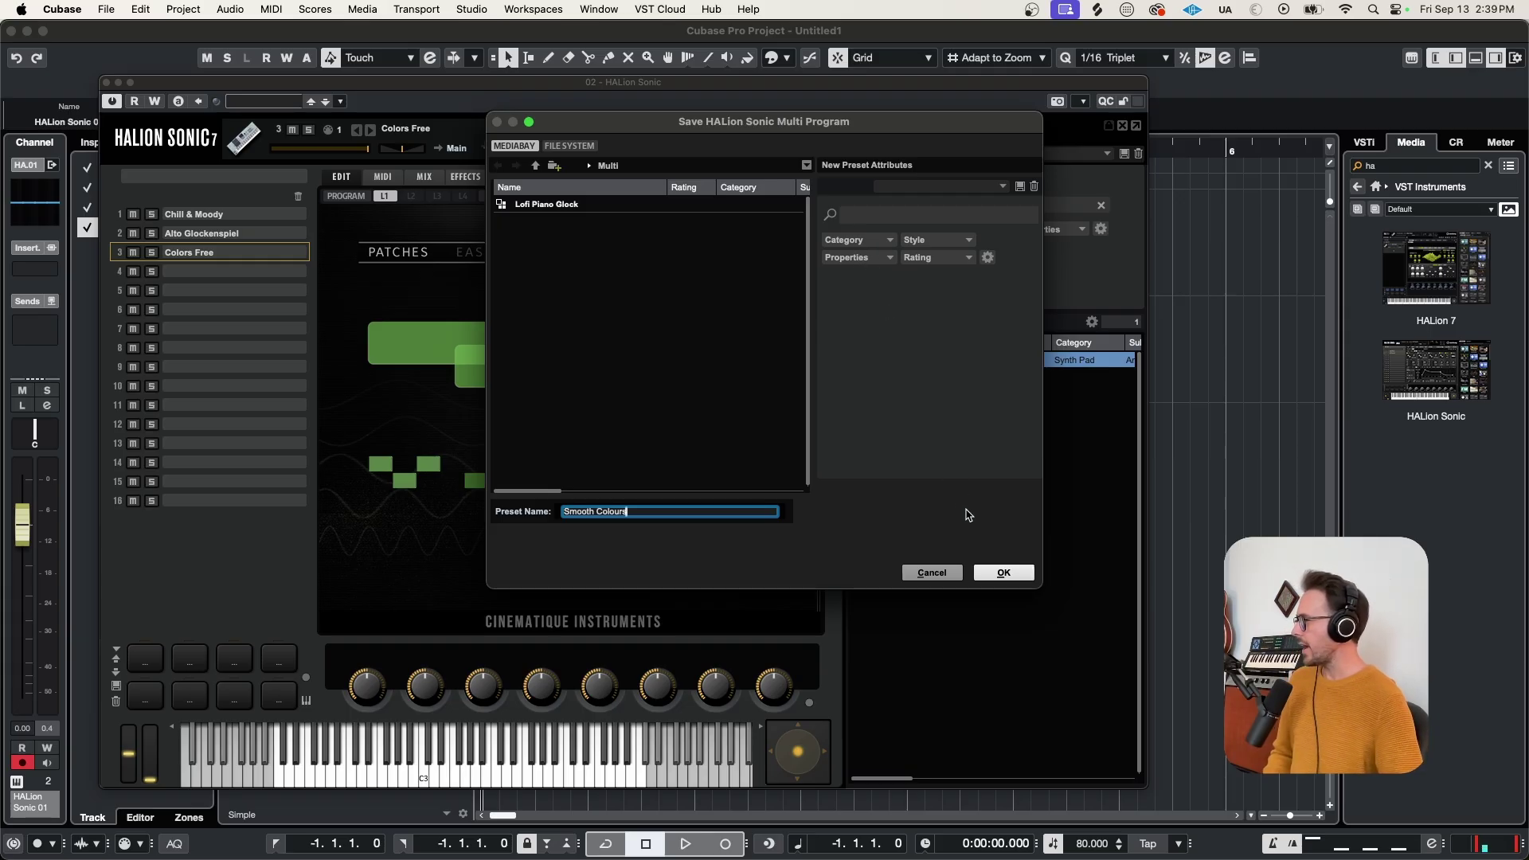
click(1003, 573)
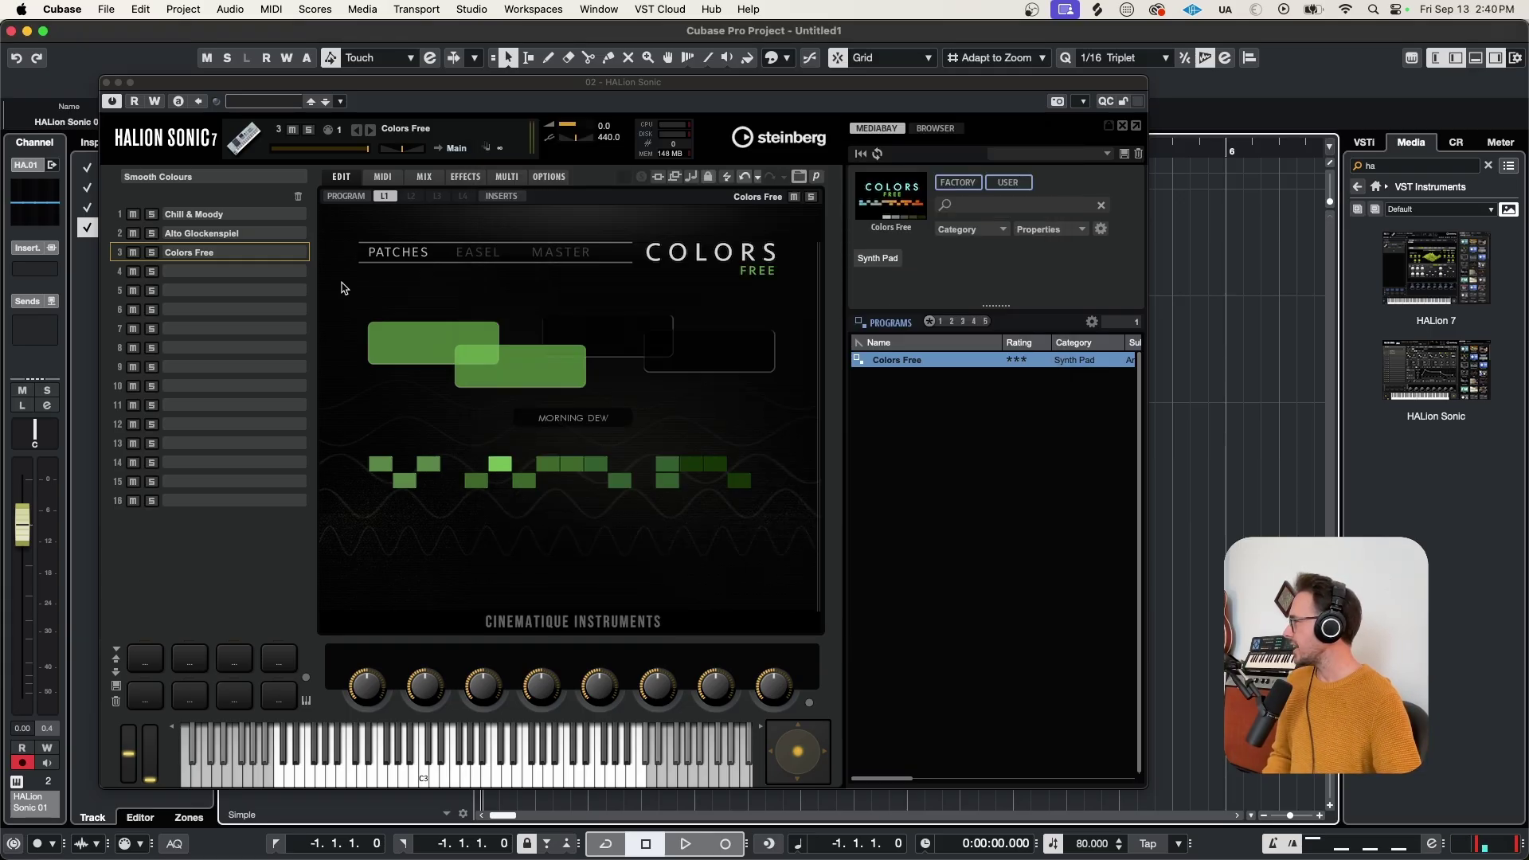
Step: Clear all programs, then filter MediaBay to user content with Programs as the preset type
click(298, 198)
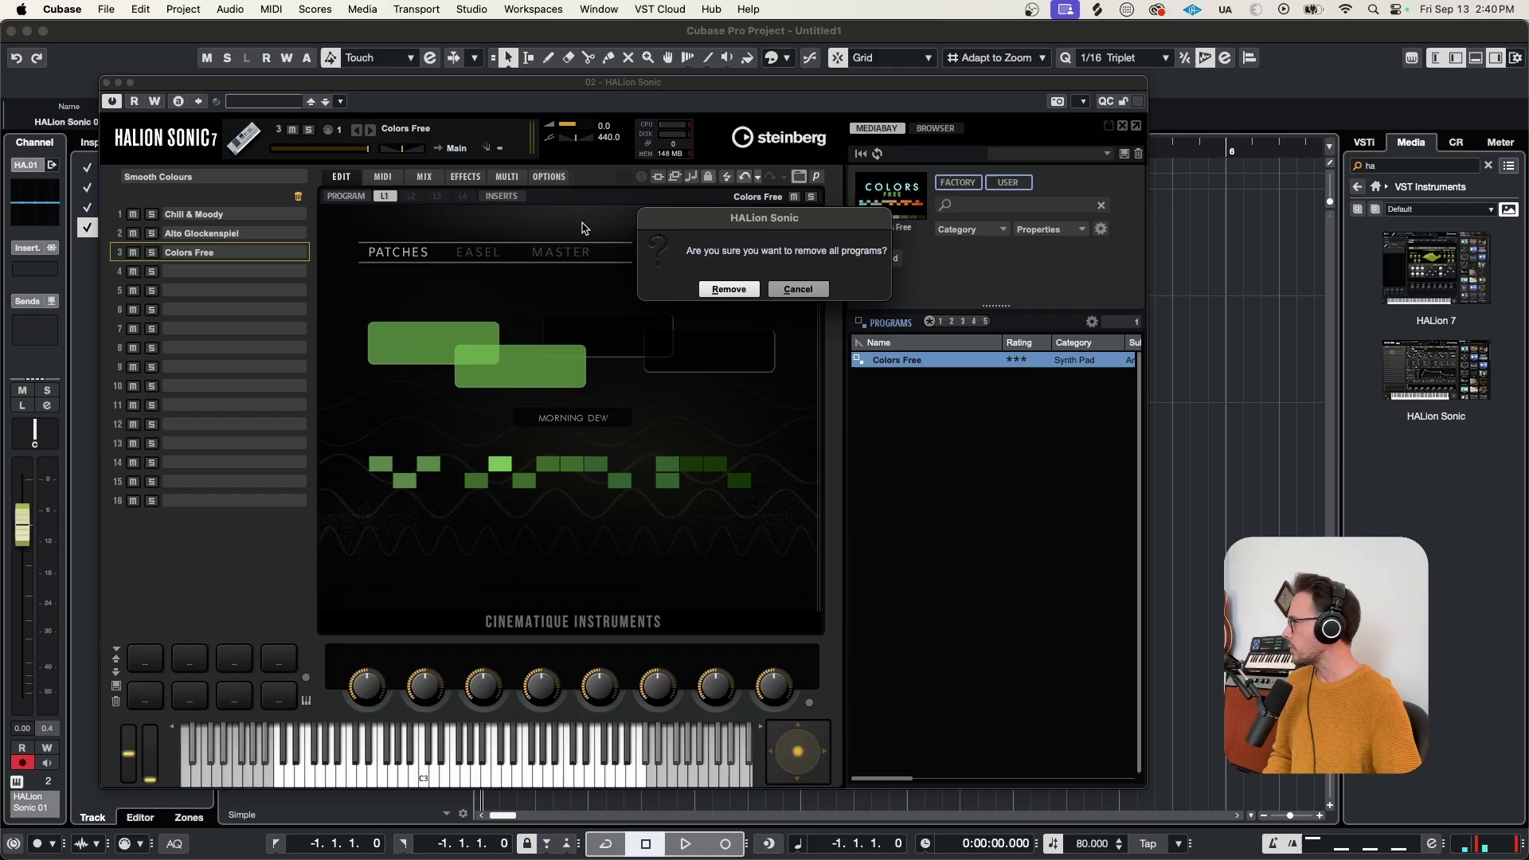
click(728, 290)
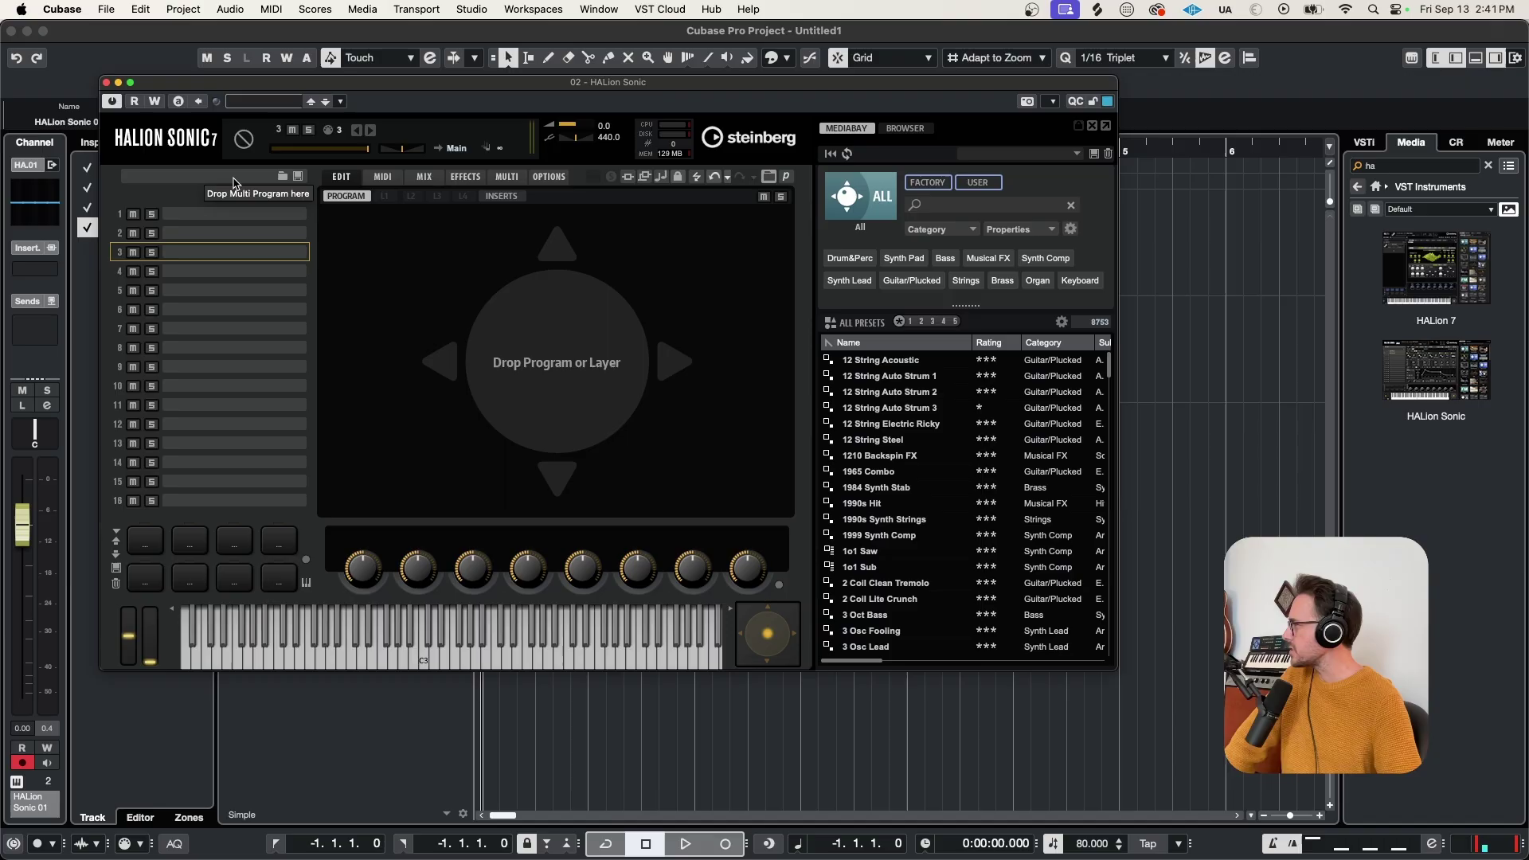
click(283, 180)
click(926, 183)
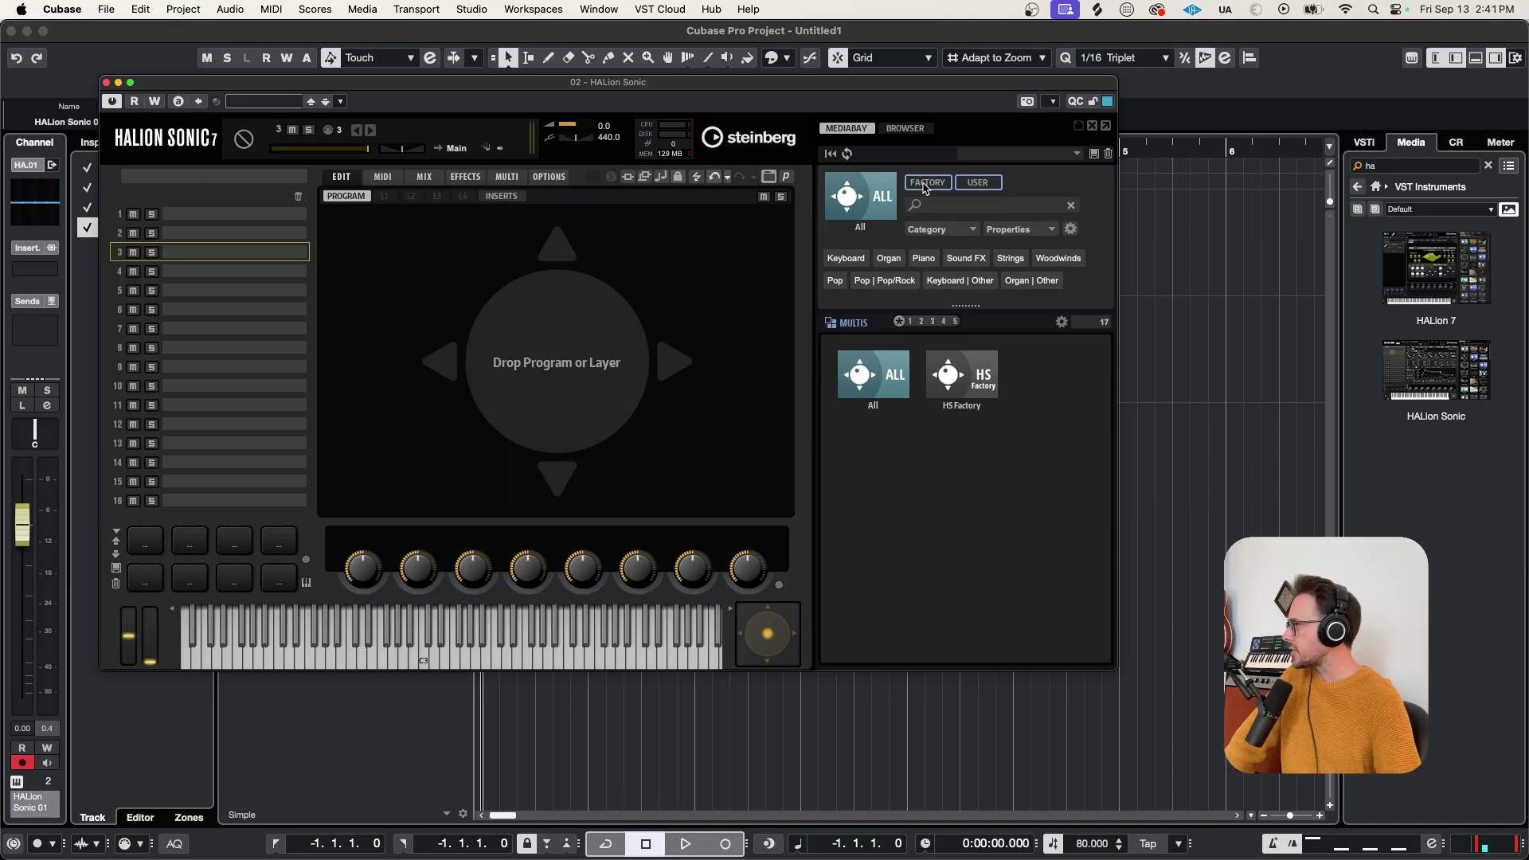
click(853, 323)
click(864, 375)
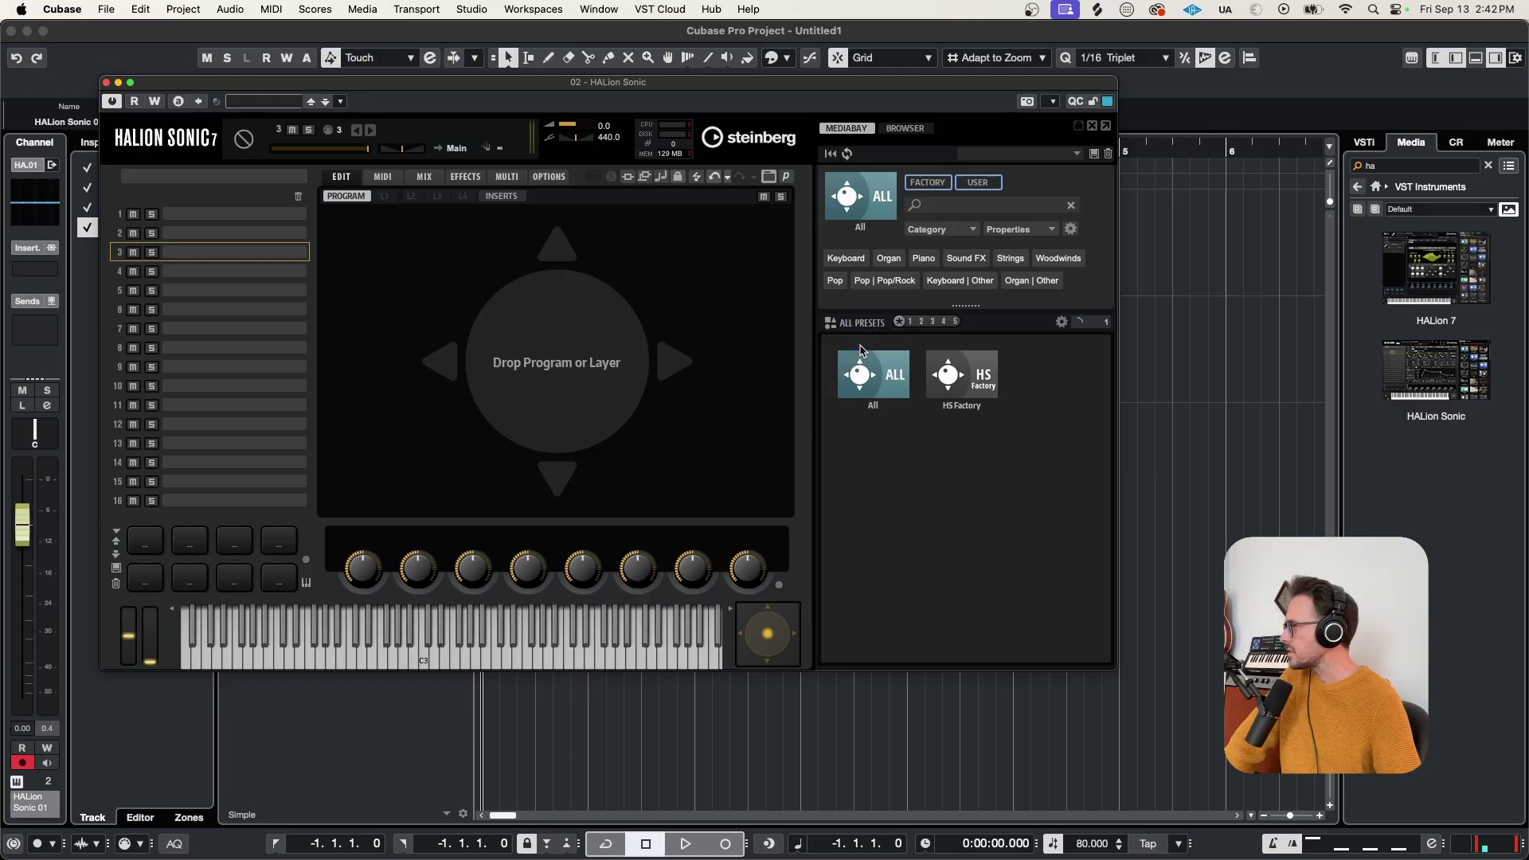
click(858, 324)
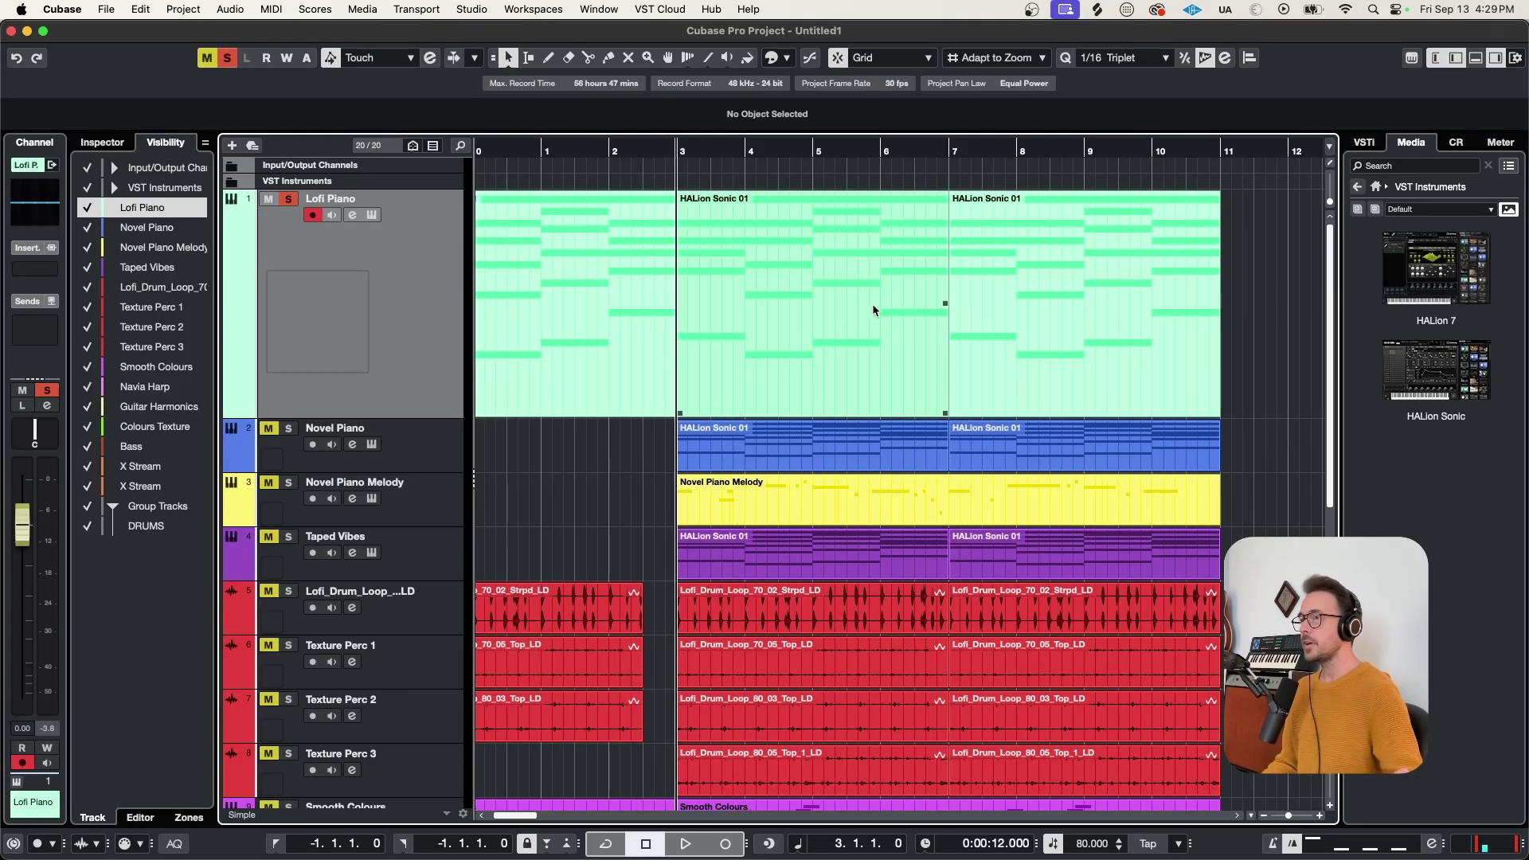
Step: Play the arrangement briefly, then inspect and close the Novel Piano instrument window
key(space)
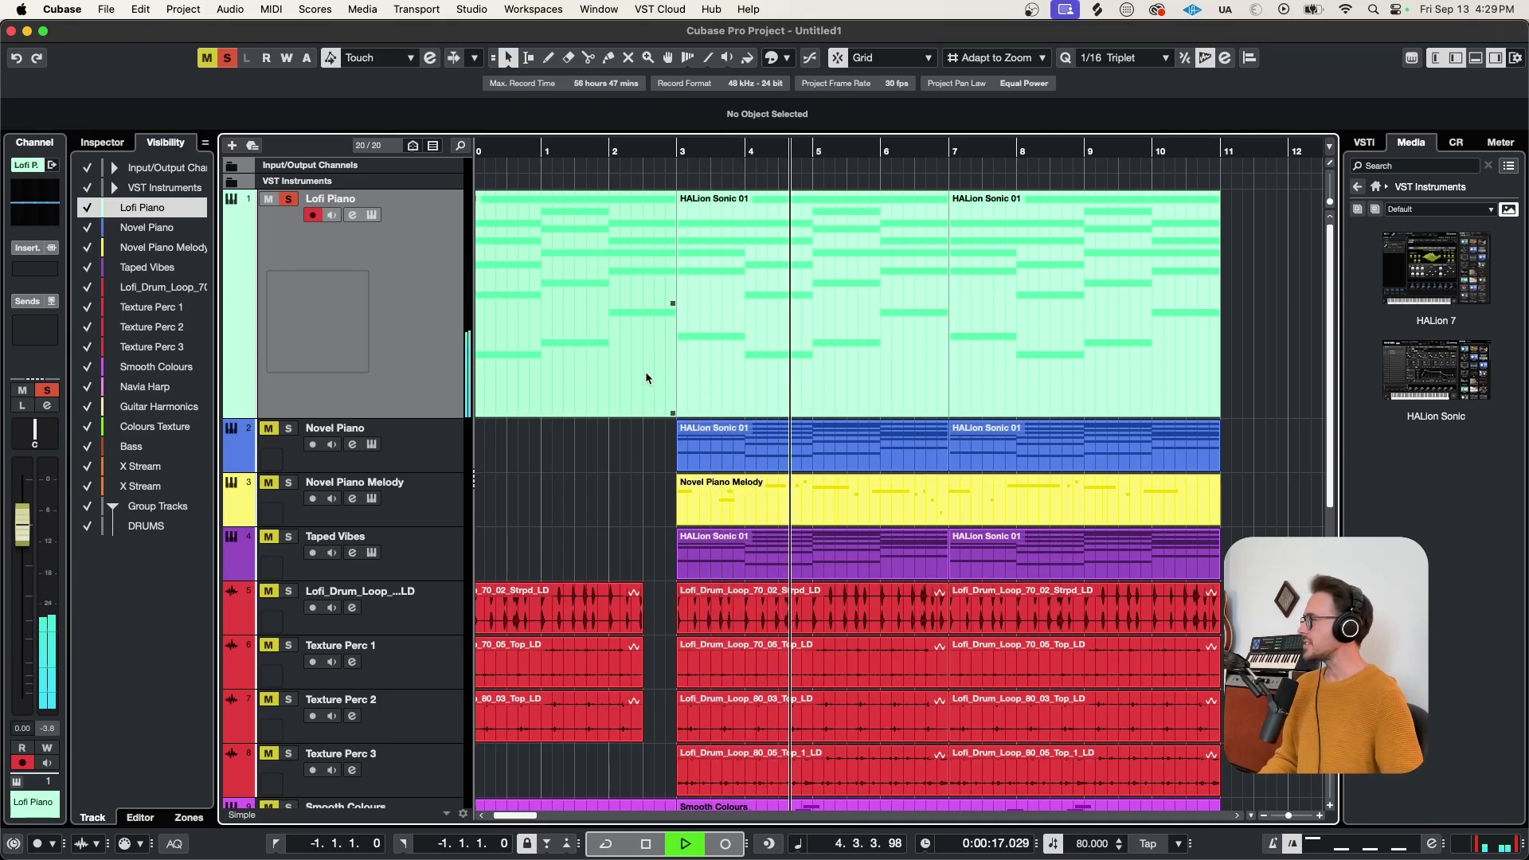
key(space)
click(430, 457)
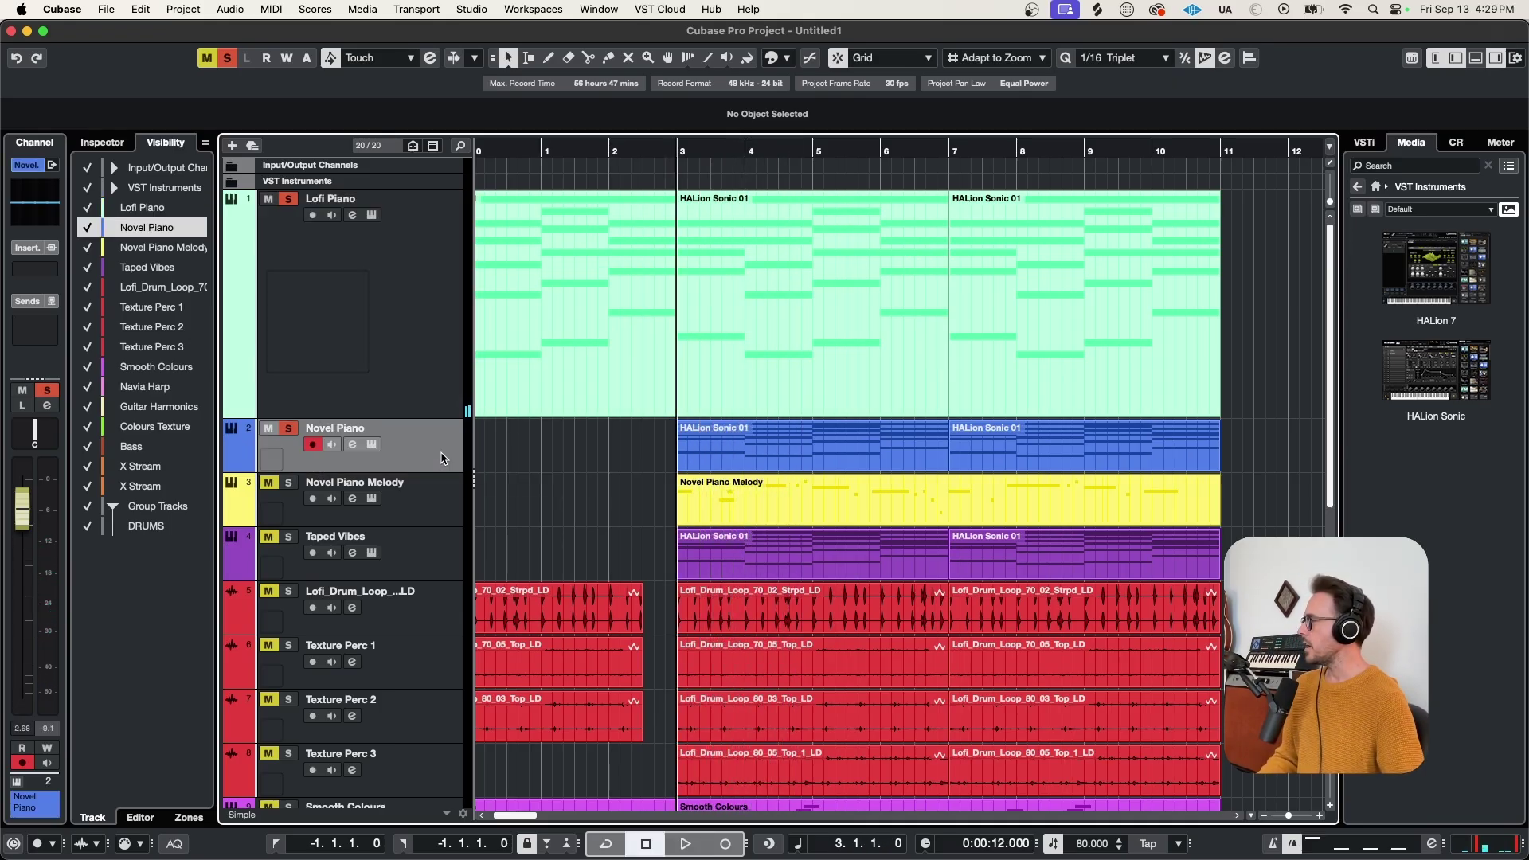
click(372, 444)
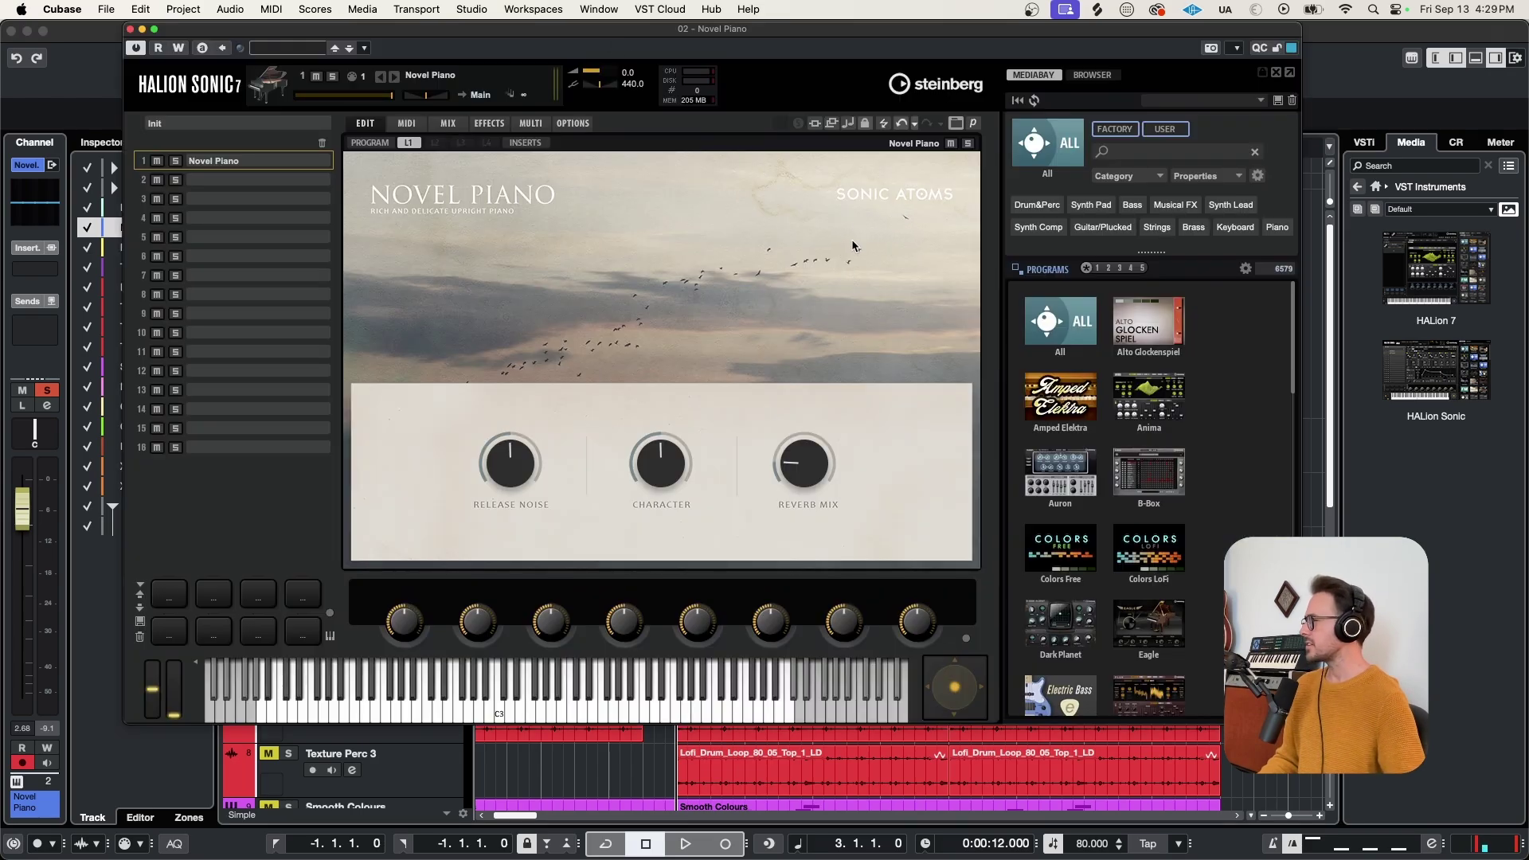
click(130, 29)
Step: Play again from bar 3, then select the Taped Vibes track
key(space)
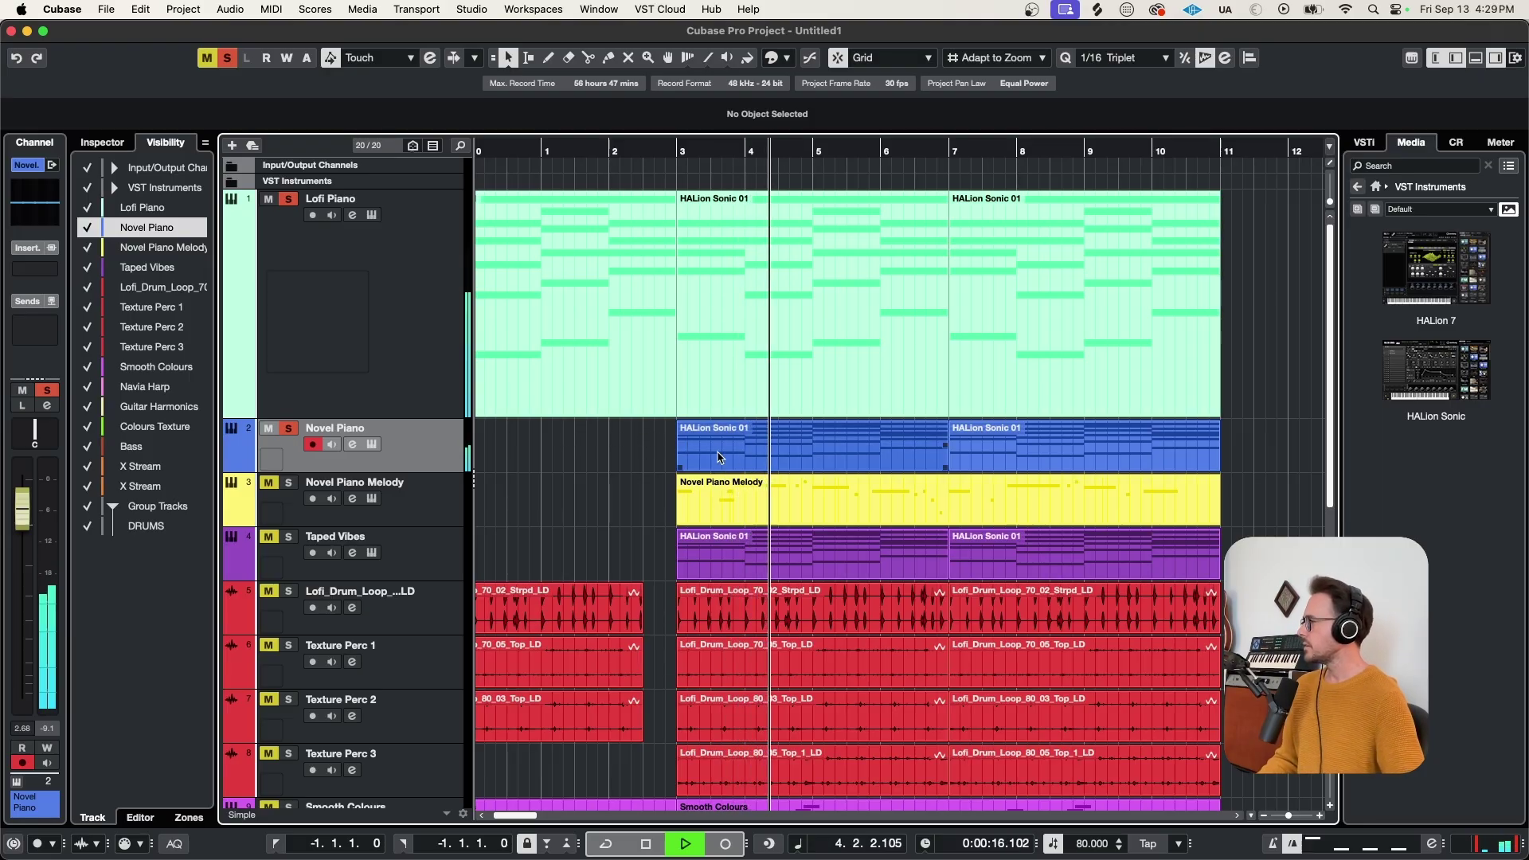
key(space)
scroll(500, 430, down, 3)
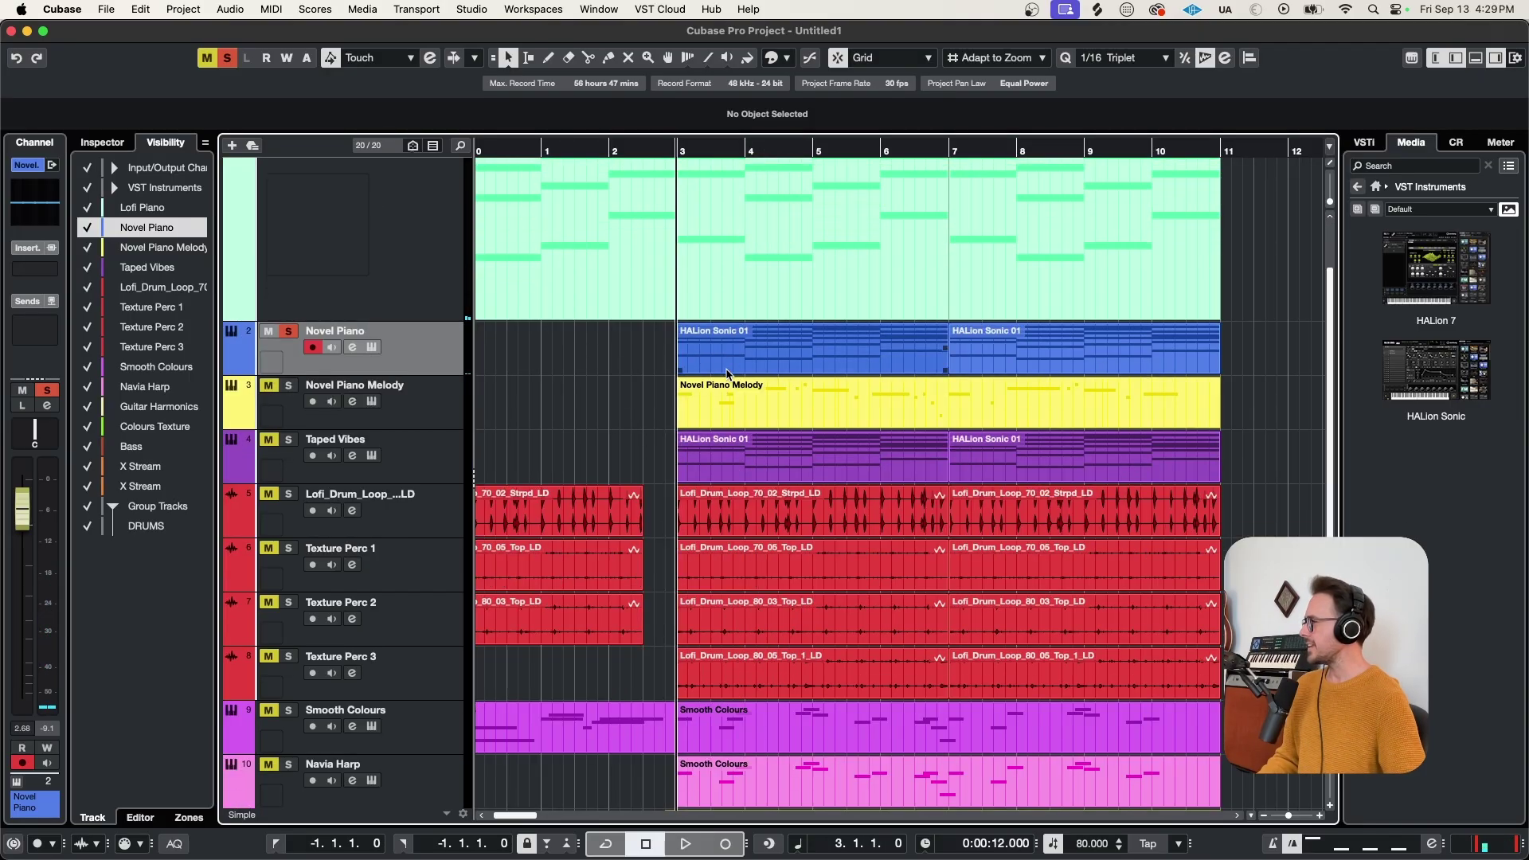
click(450, 464)
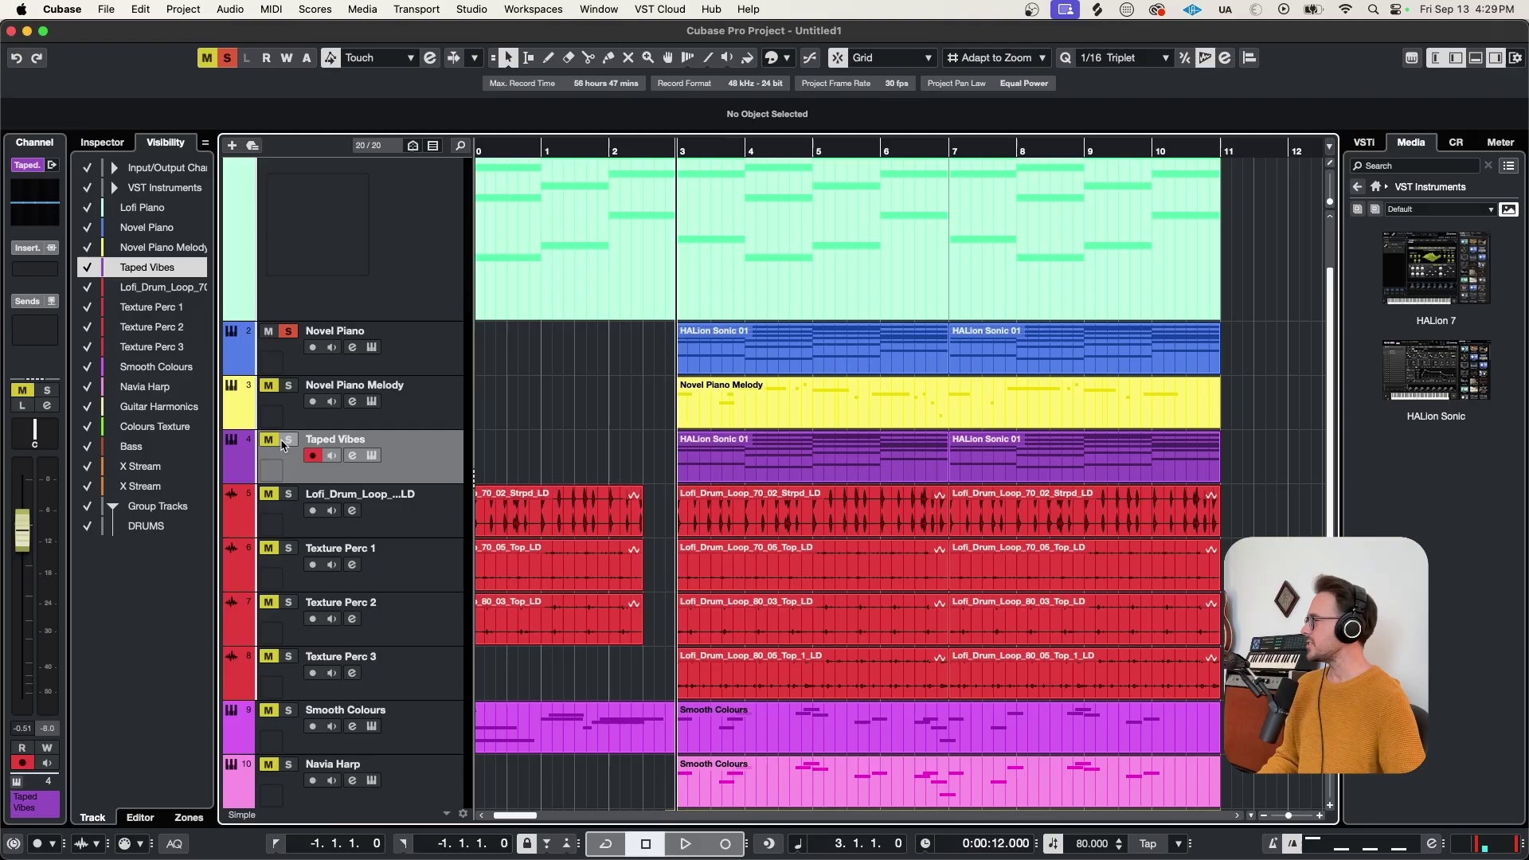
Step: Check the Taped Vibes instrument, play from bar 3, and make the Taped Vibes track taller
click(370, 456)
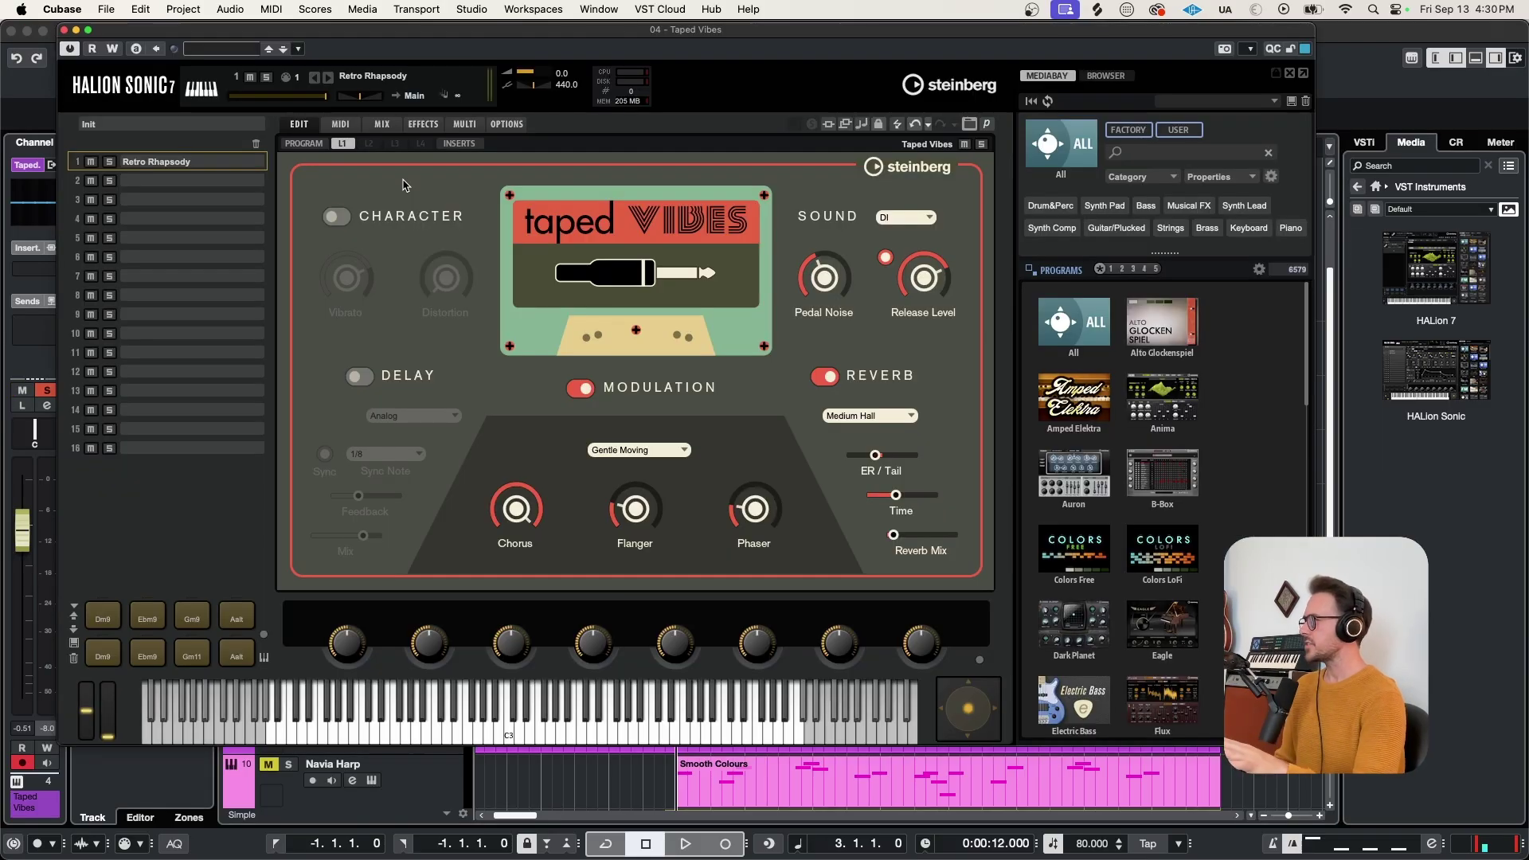
key(super+w)
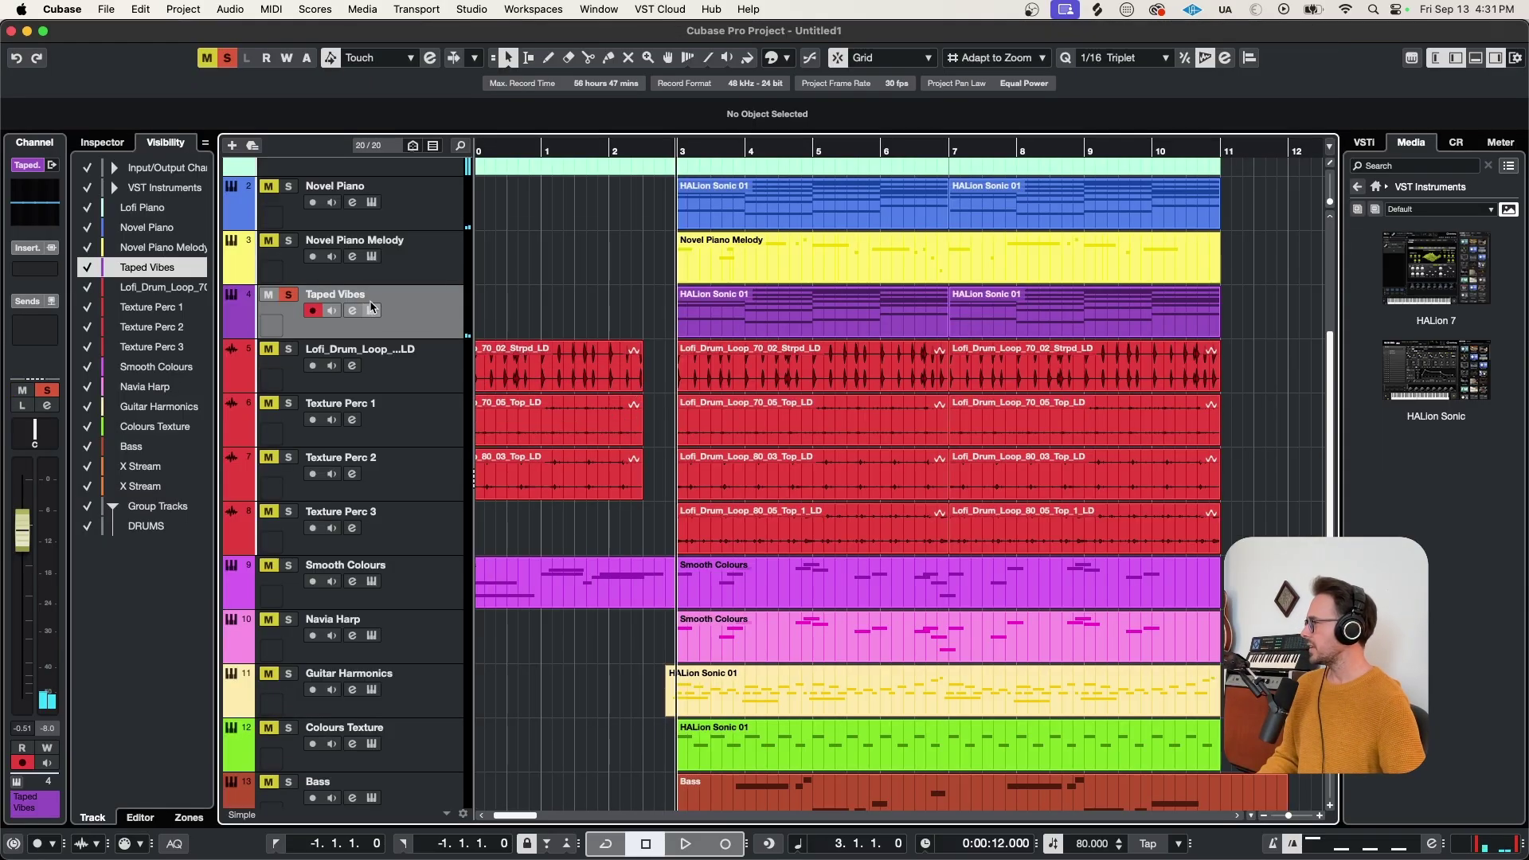
key(space)
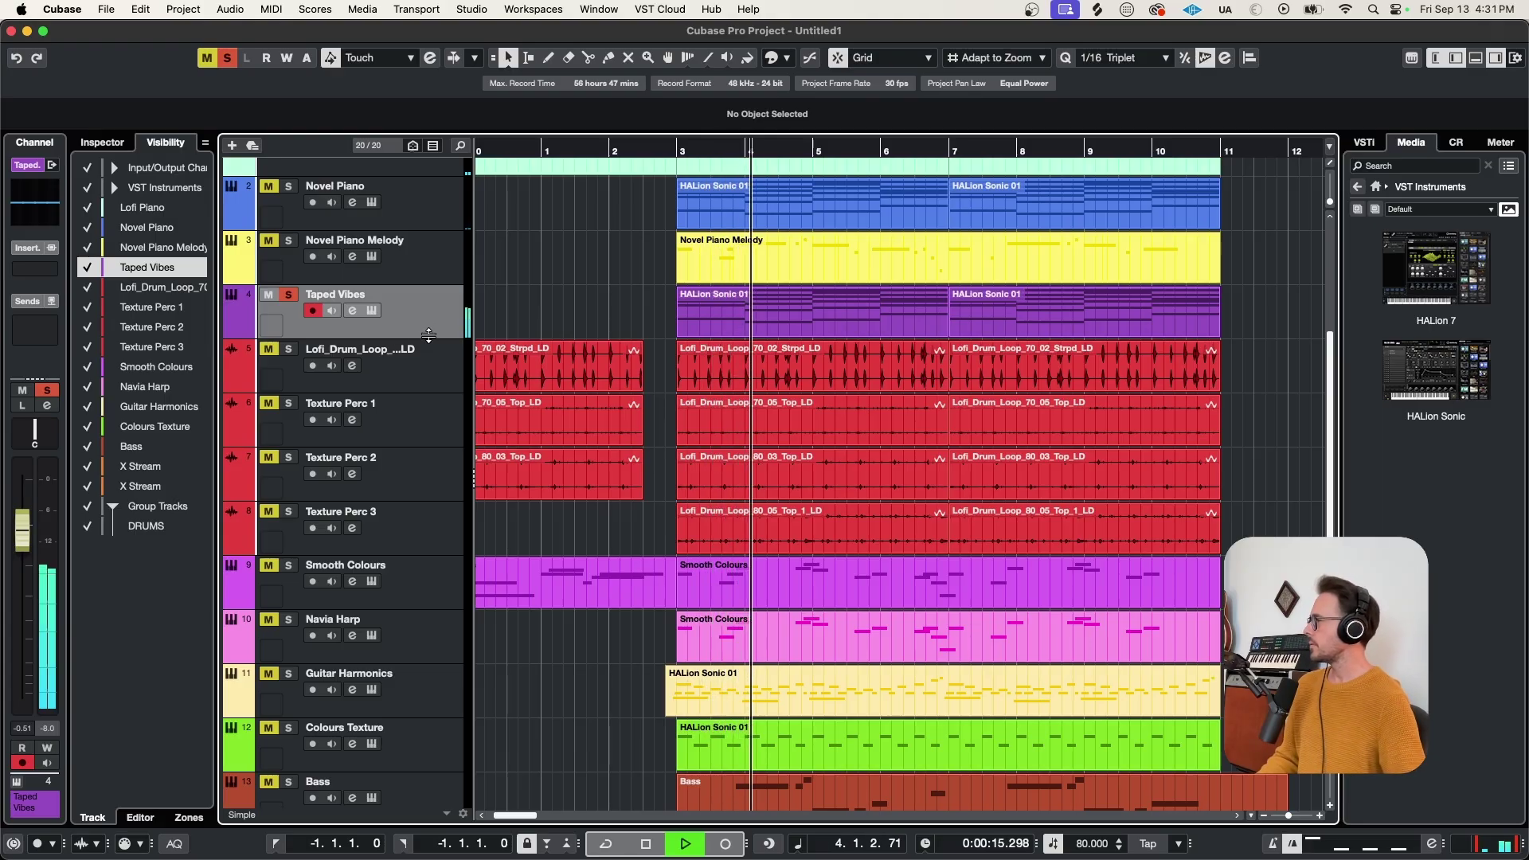
drag(429, 336, 428, 424)
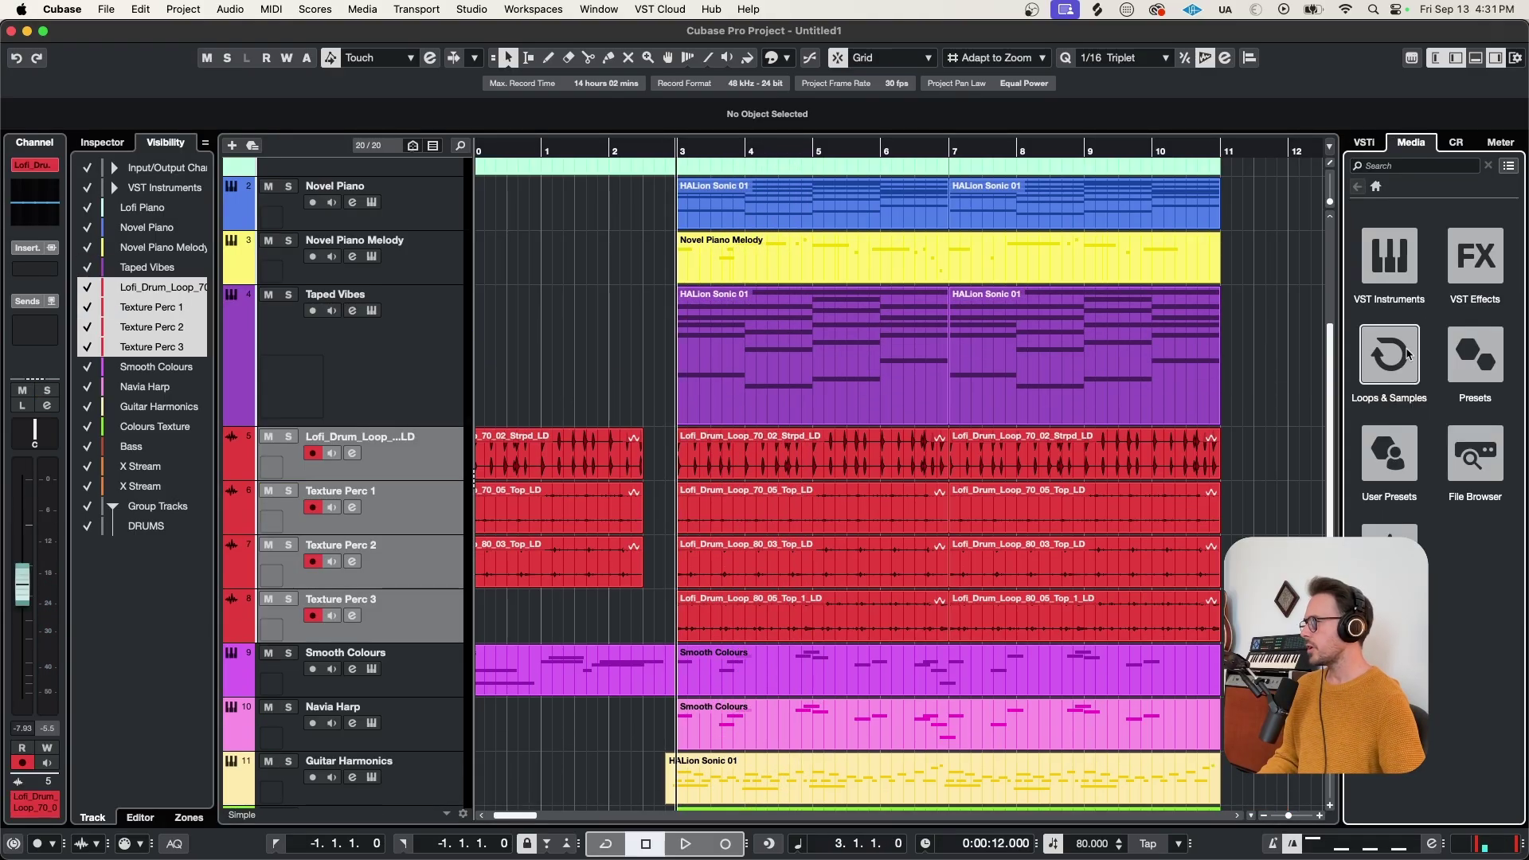
Step: Show the Loops & Samples libraries and audition the four drum and percussion tracks solo, then clear solos
click(1406, 355)
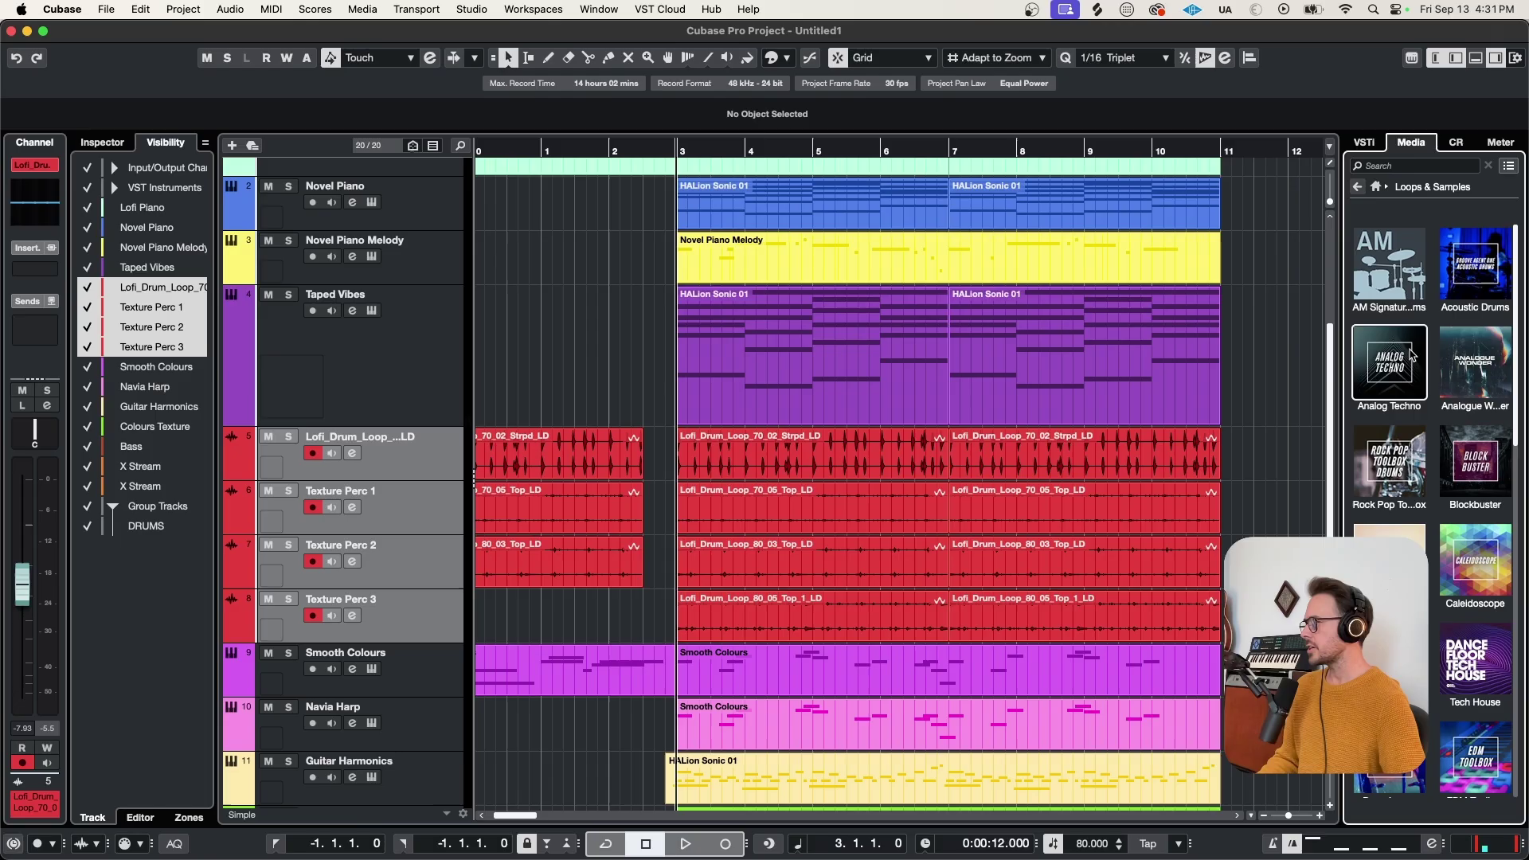
scroll(1411, 356, down, 5)
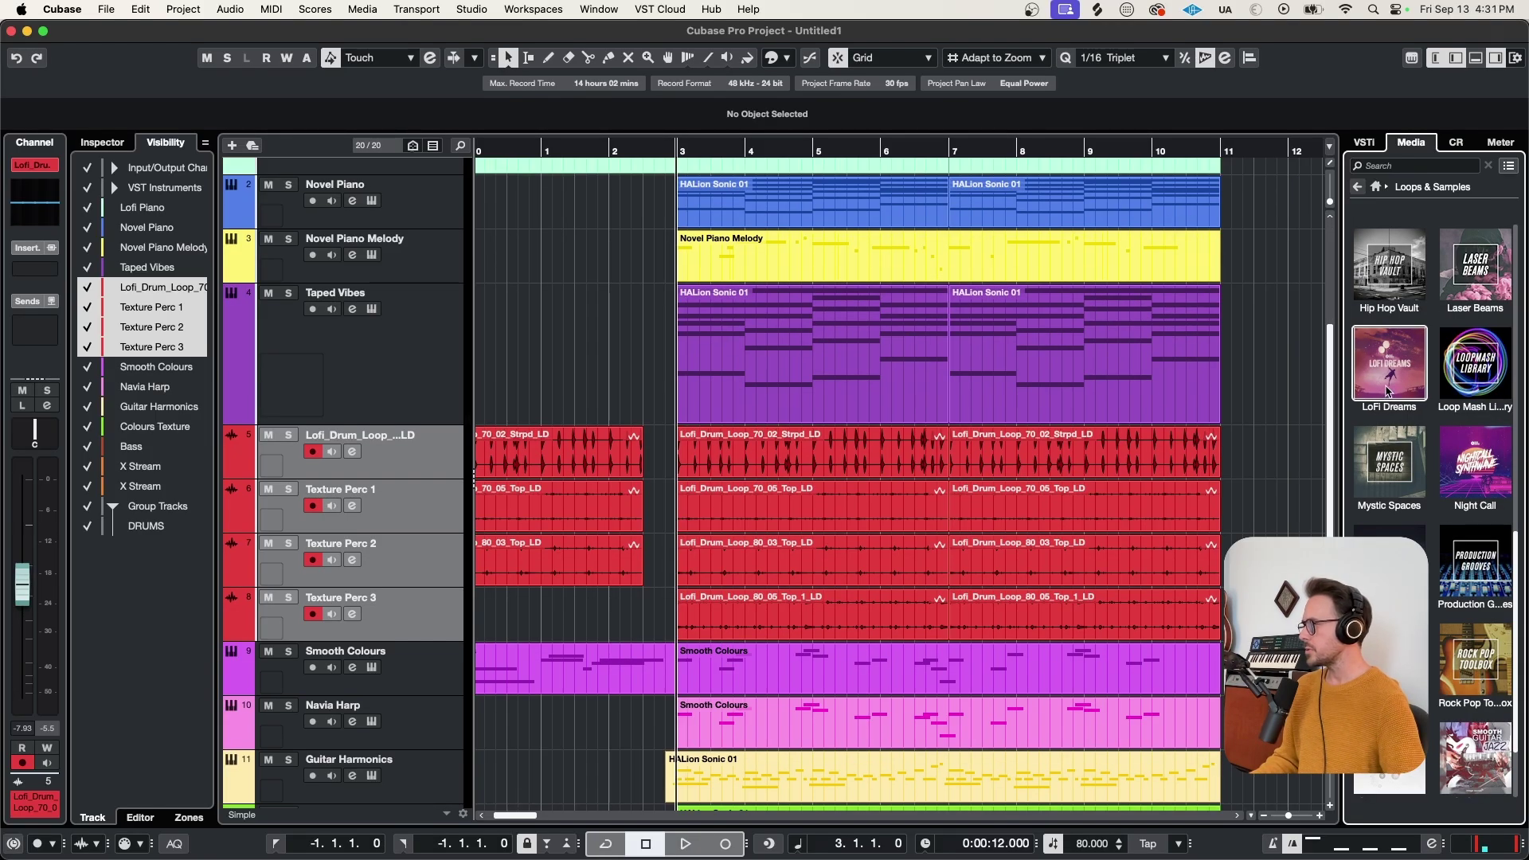
key(s)
key(space)
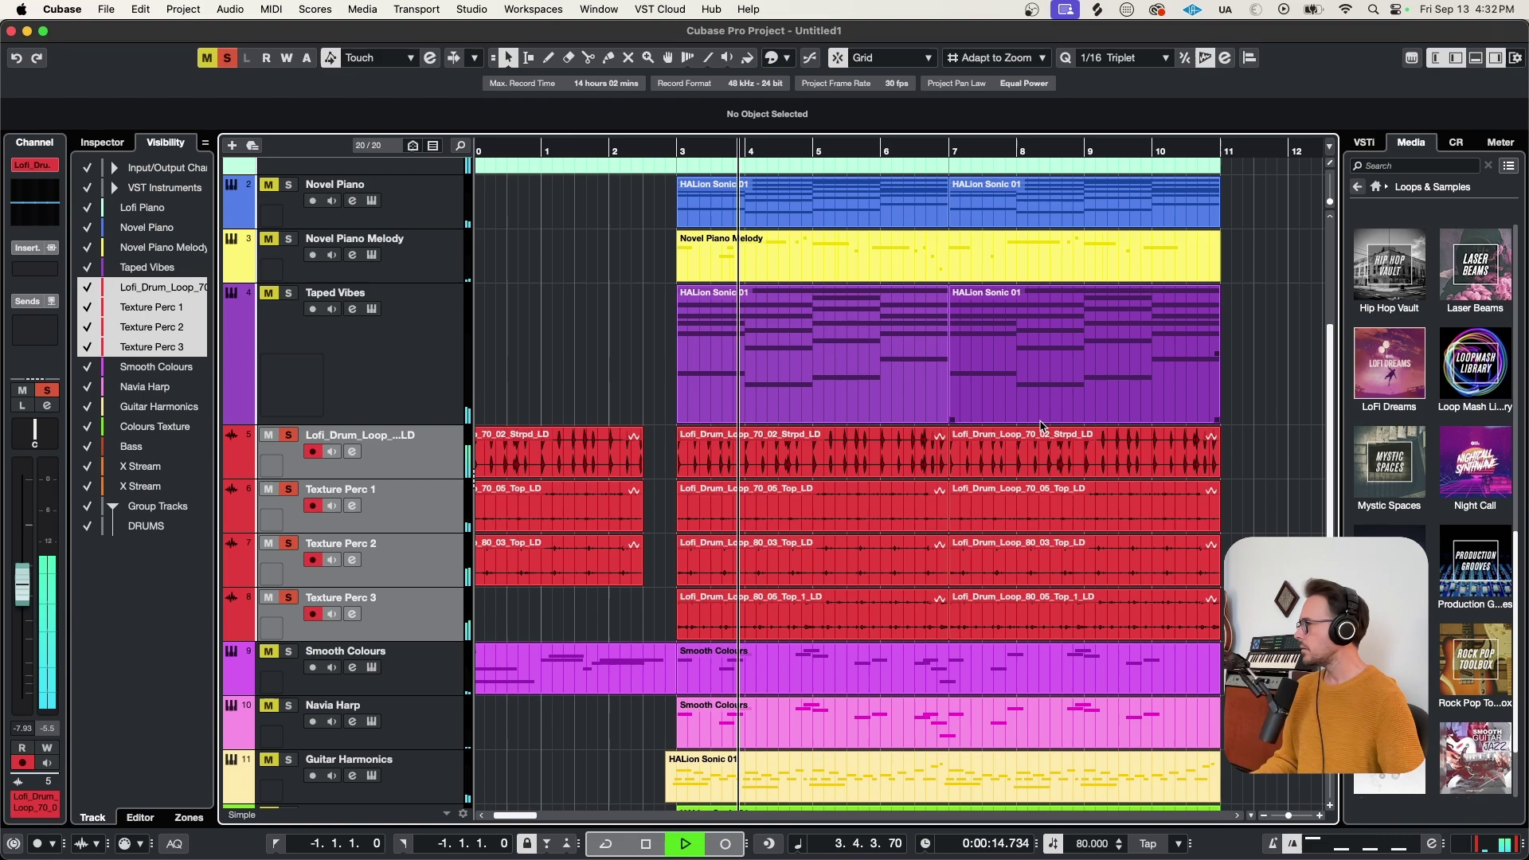
key(space)
key(s)
scroll(297, 344, down, 5)
click(297, 344)
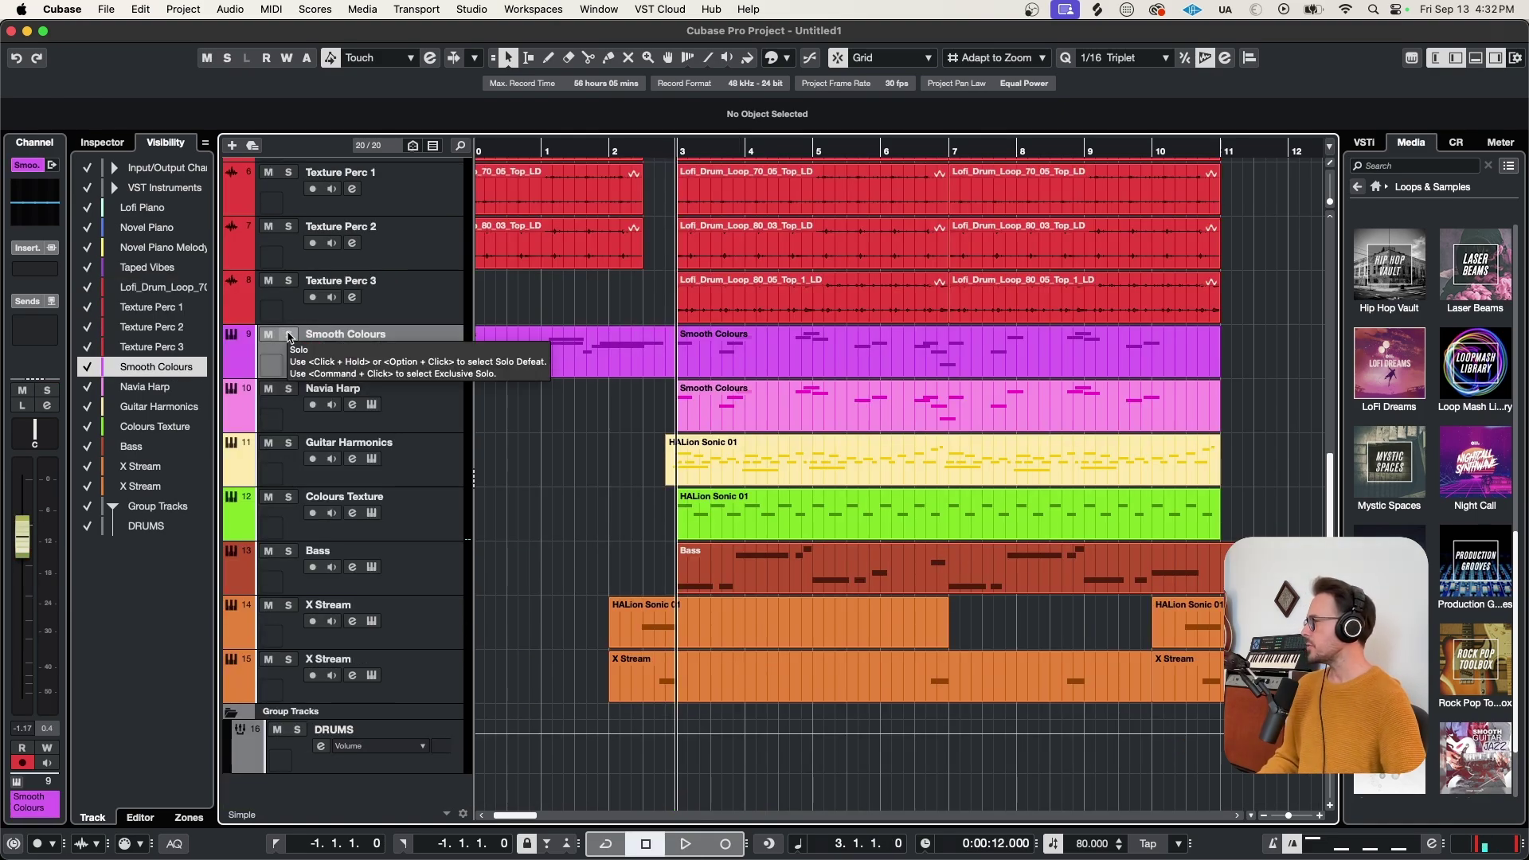
Step: Solo Smooth Colours and play it alone from bar 3
click(289, 335)
key(space)
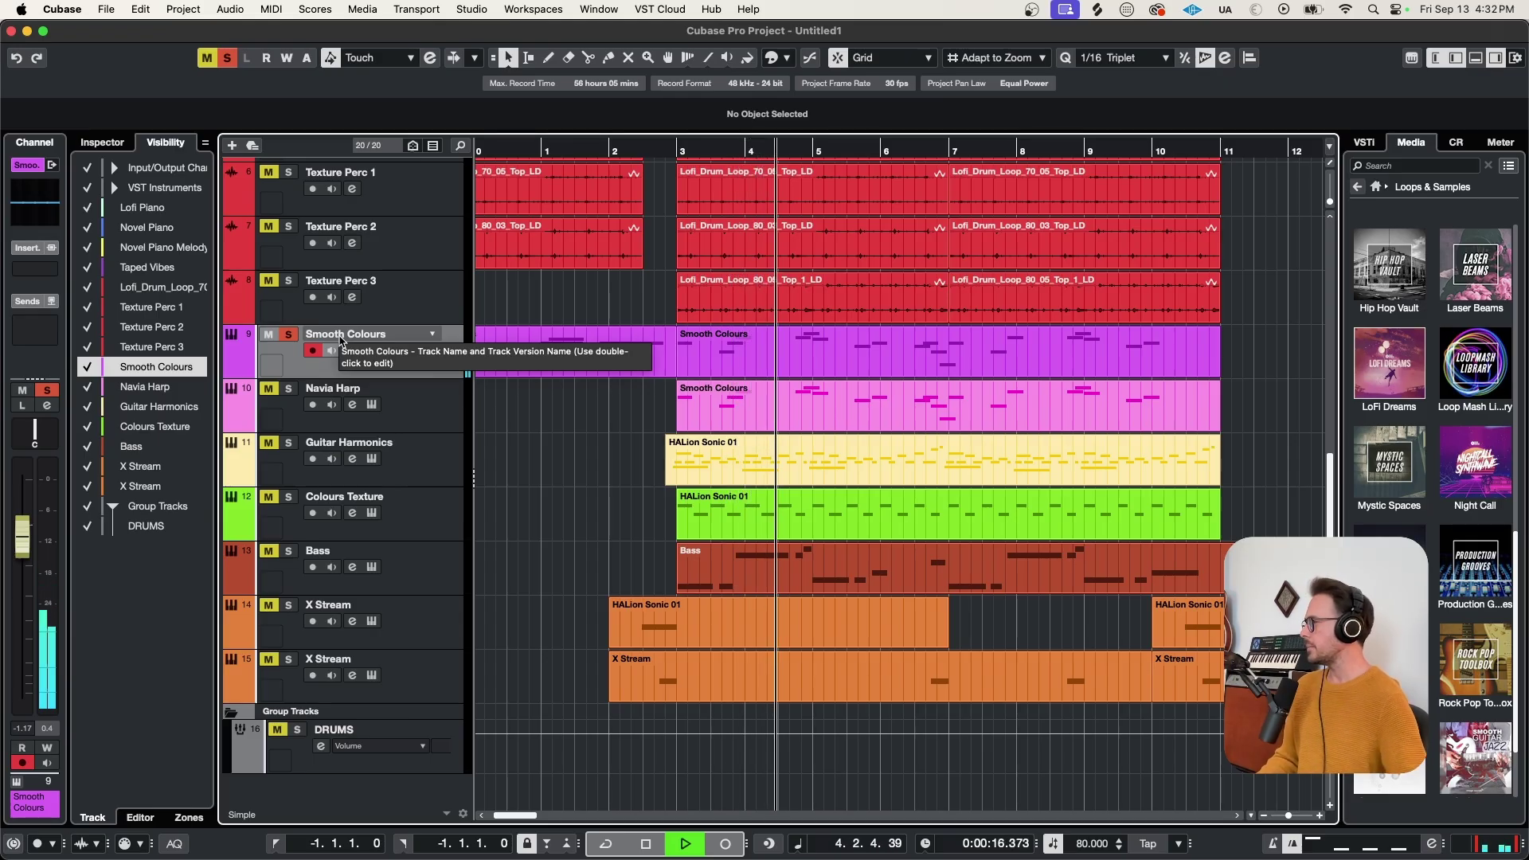
key(space)
Step: Check the Navia Harp instrument, then solo and select the Guitar Harmonics track
click(438, 421)
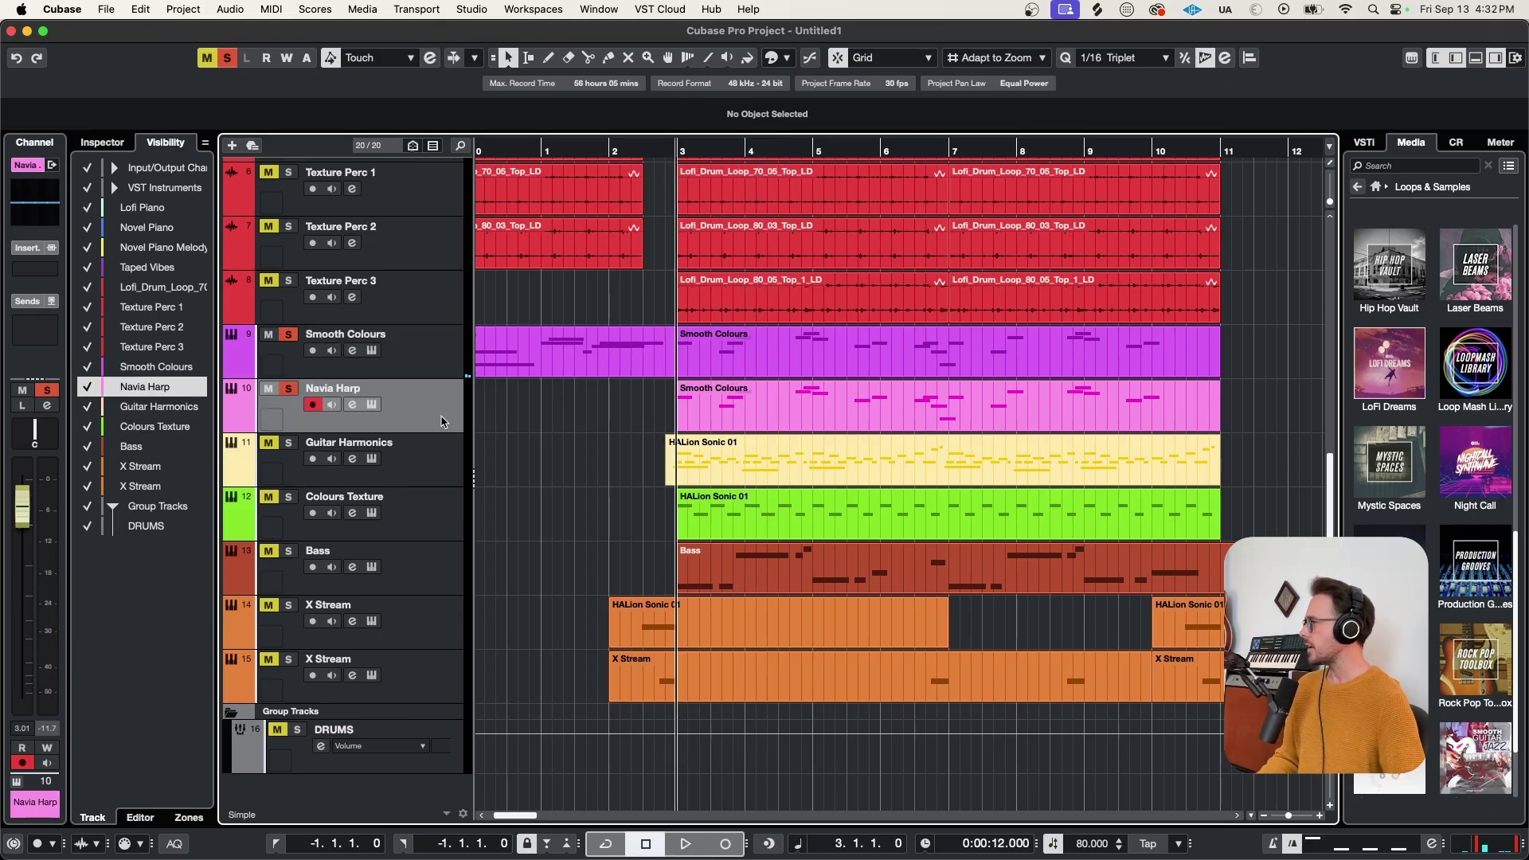
click(372, 406)
key(super+w)
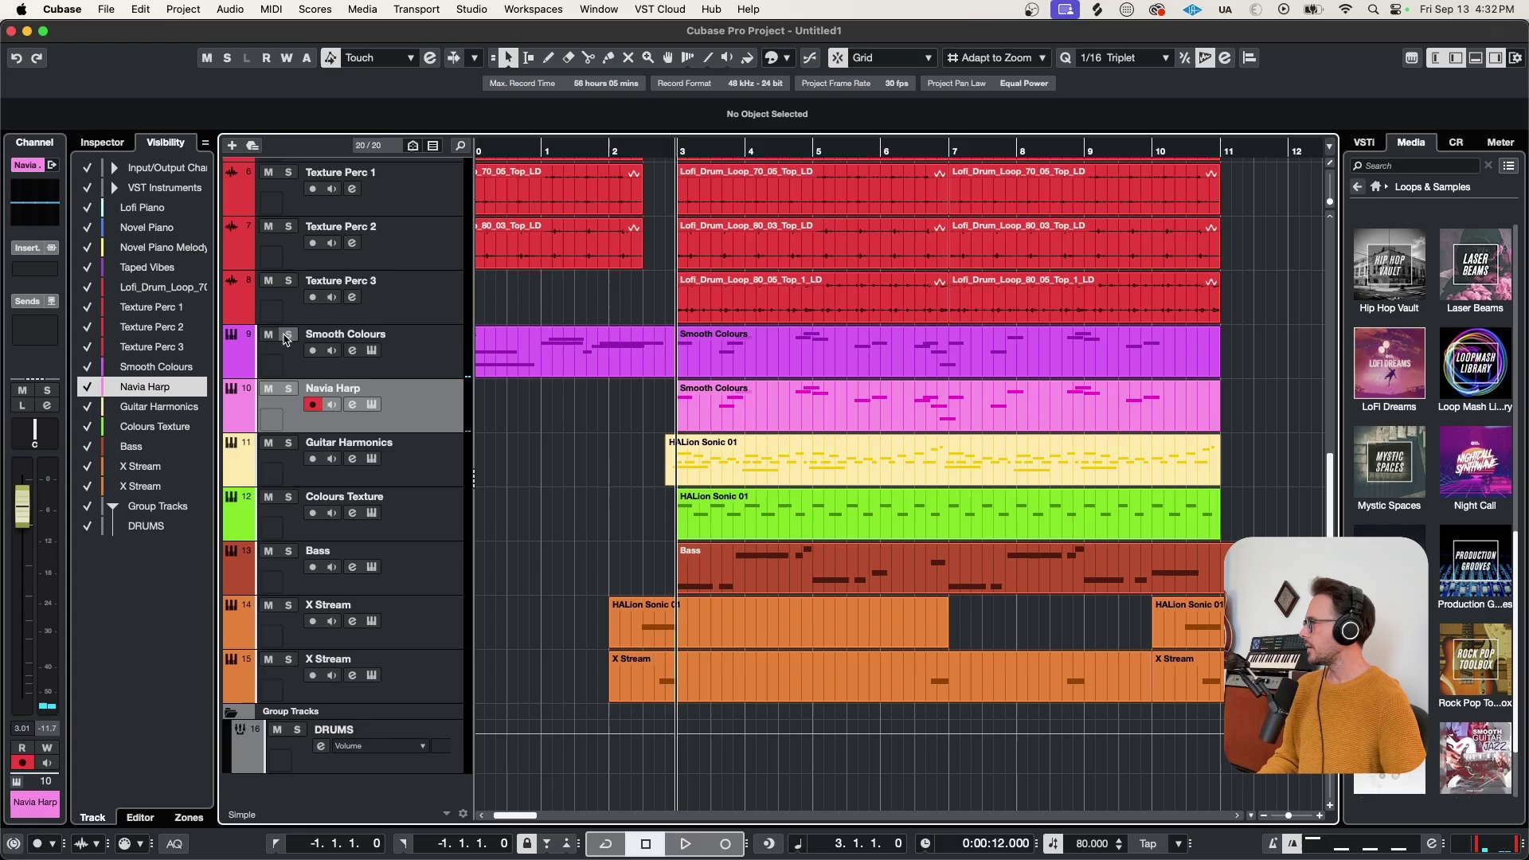
click(290, 445)
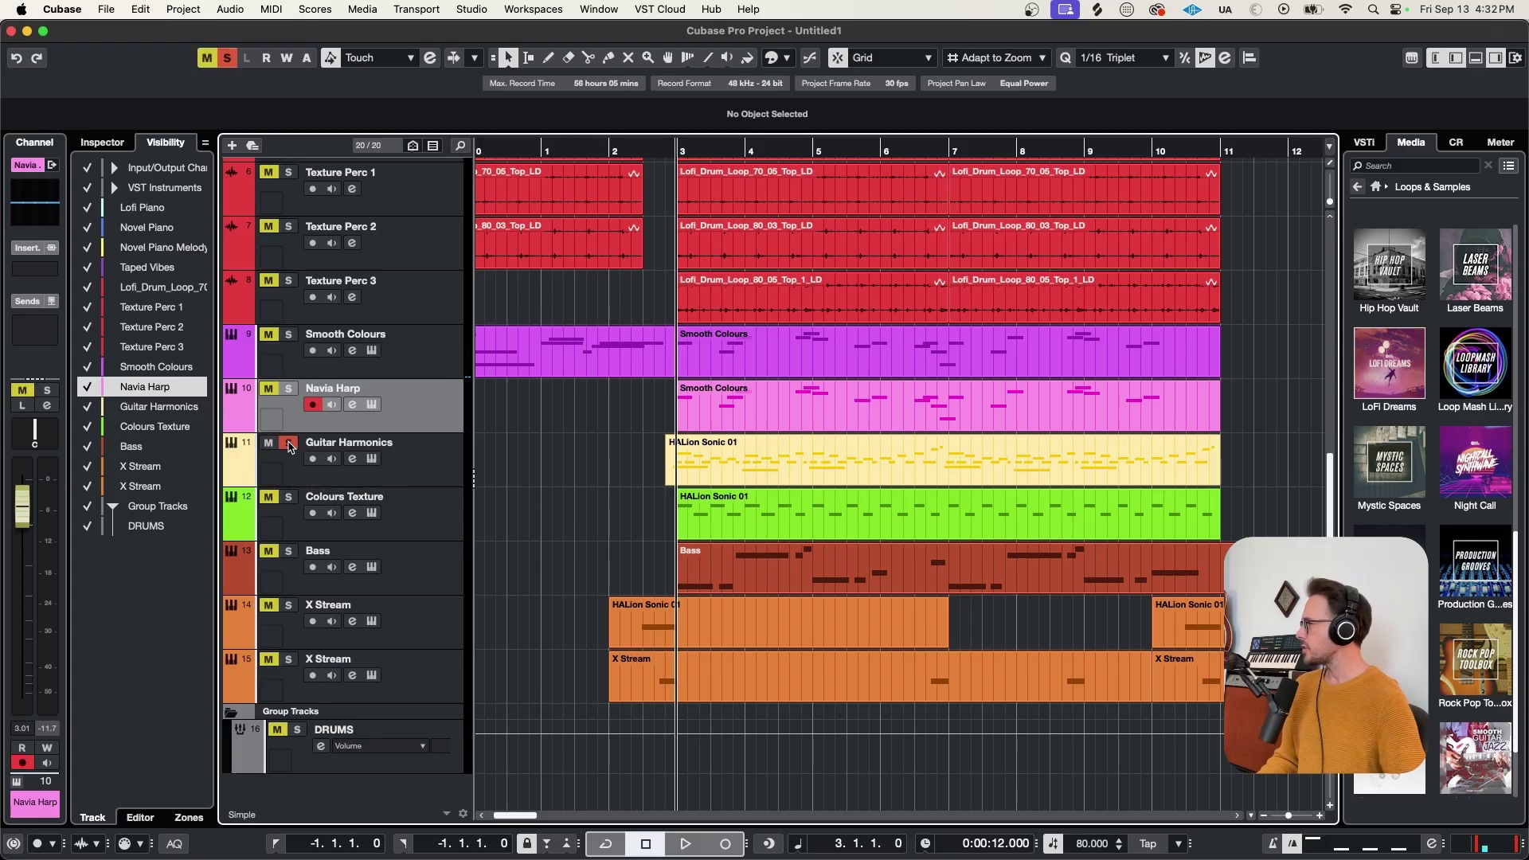
click(414, 469)
click(370, 460)
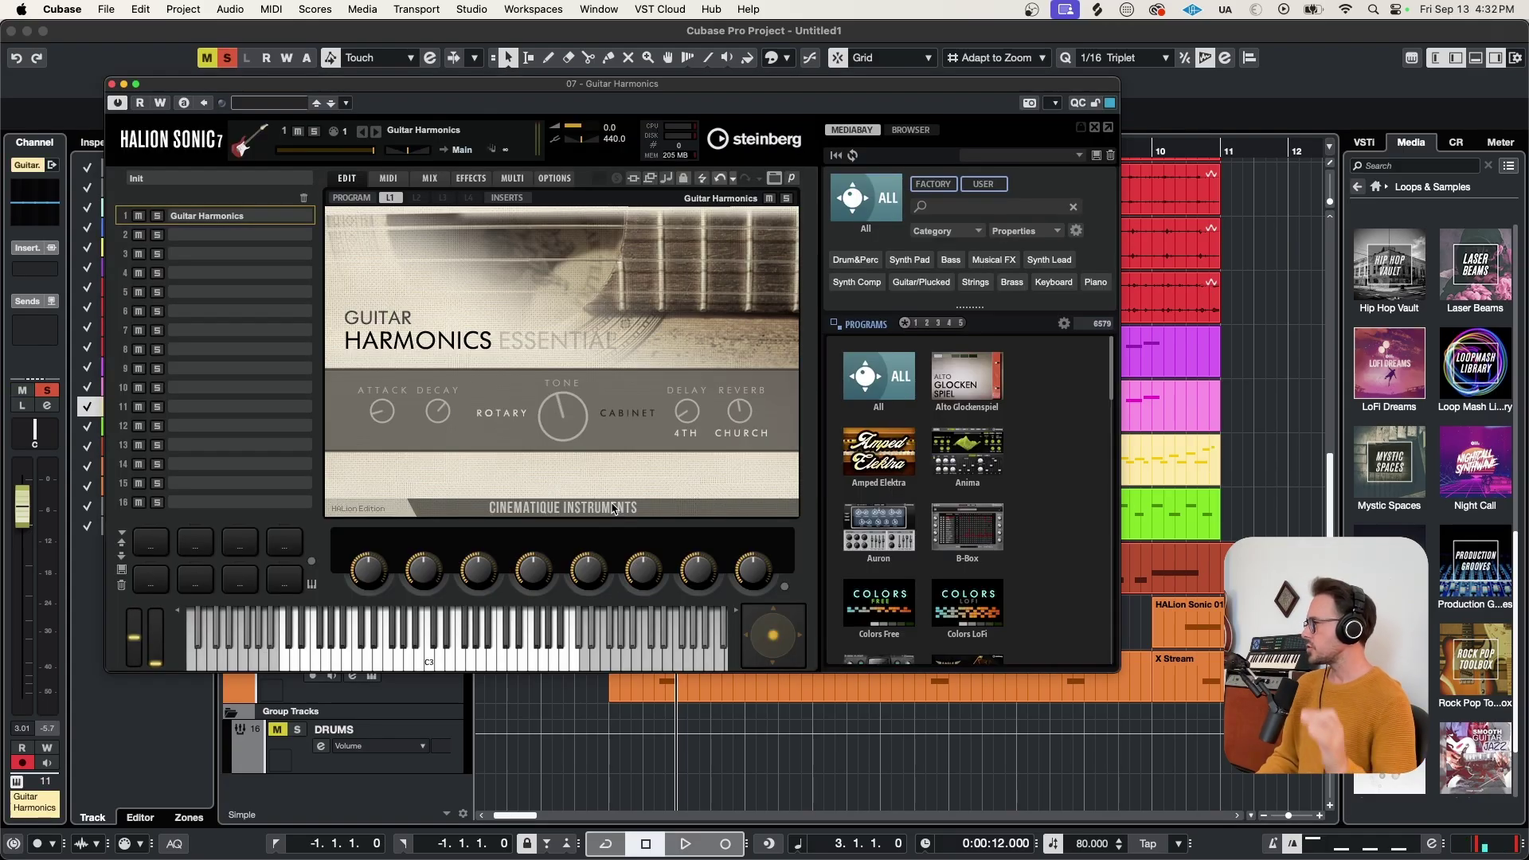
key(space)
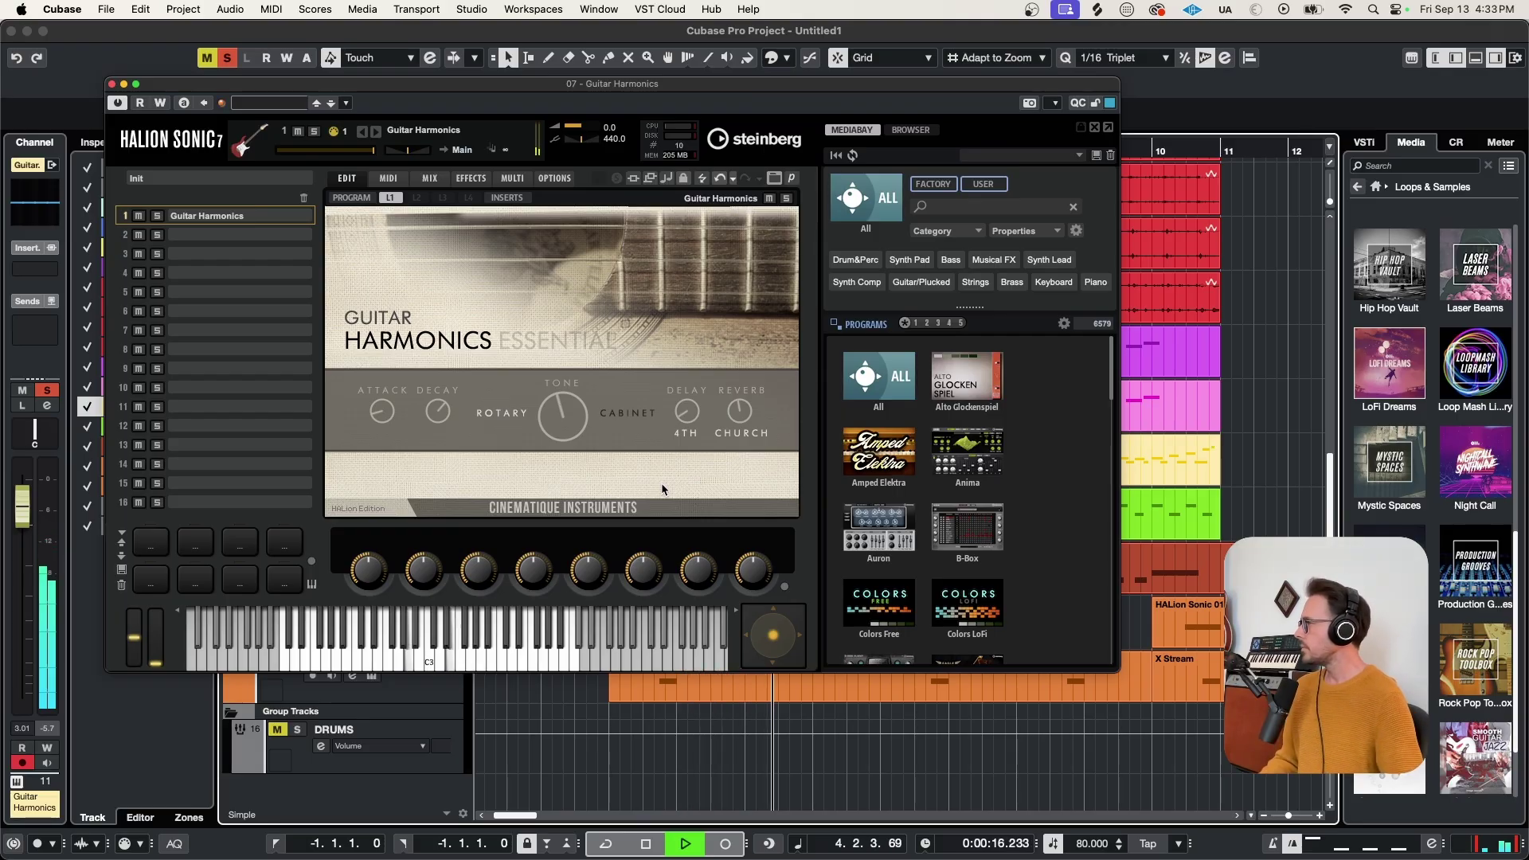
key(space)
click(372, 515)
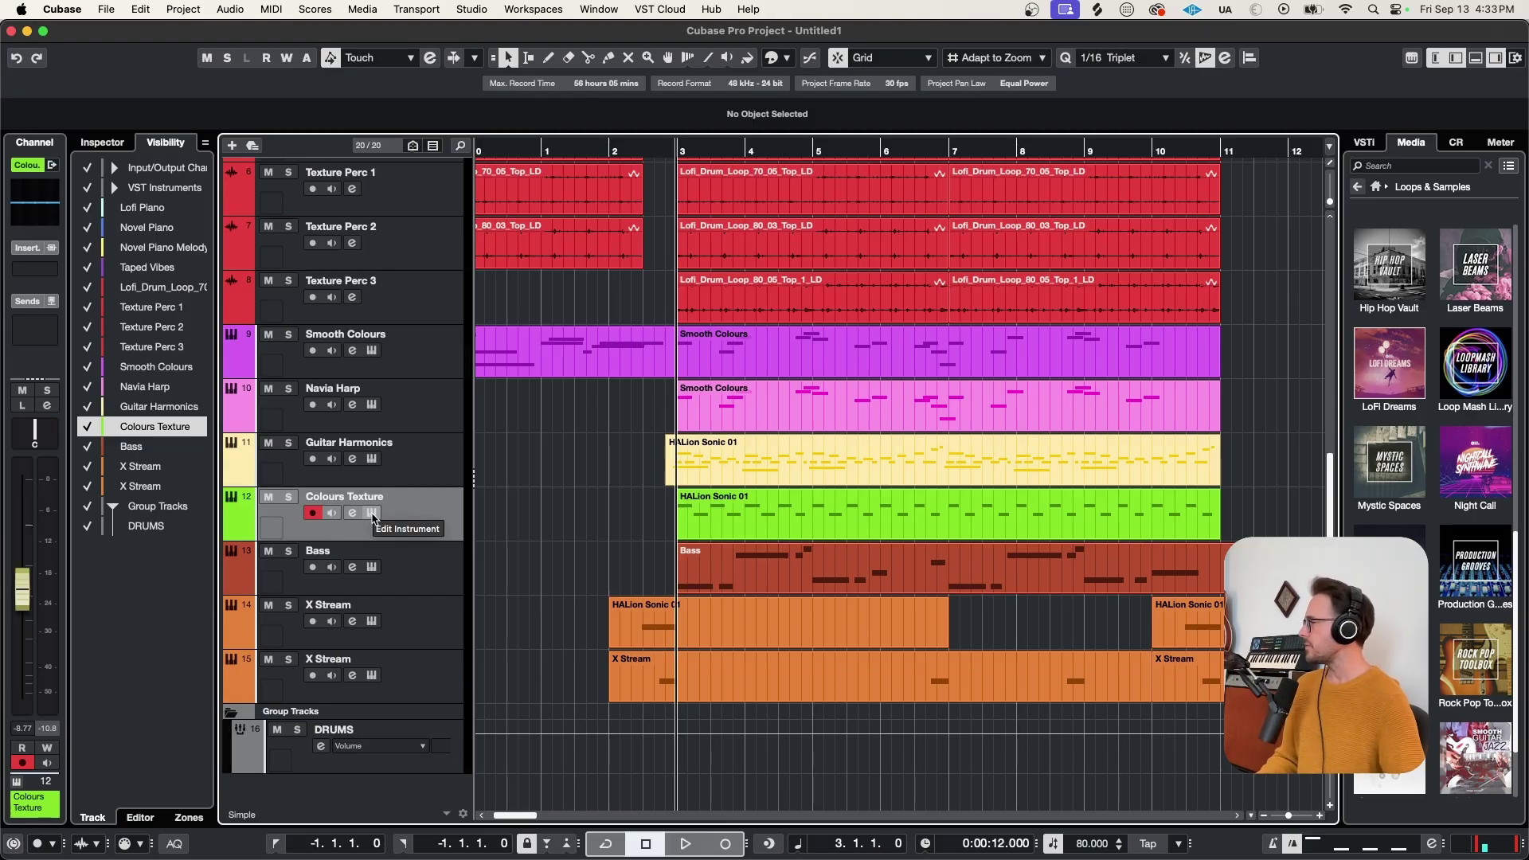
click(372, 515)
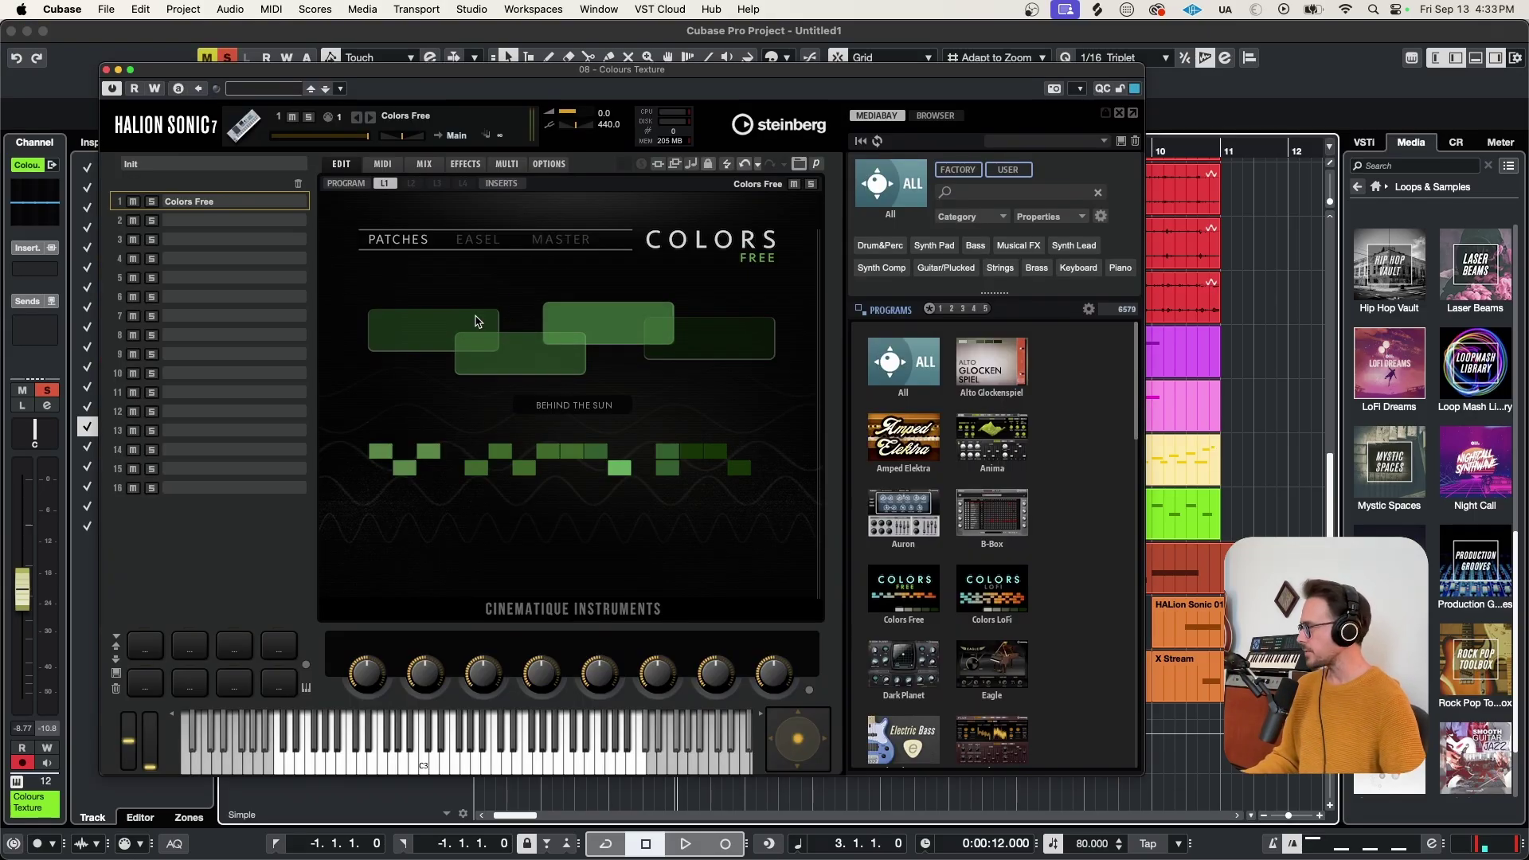
key(space)
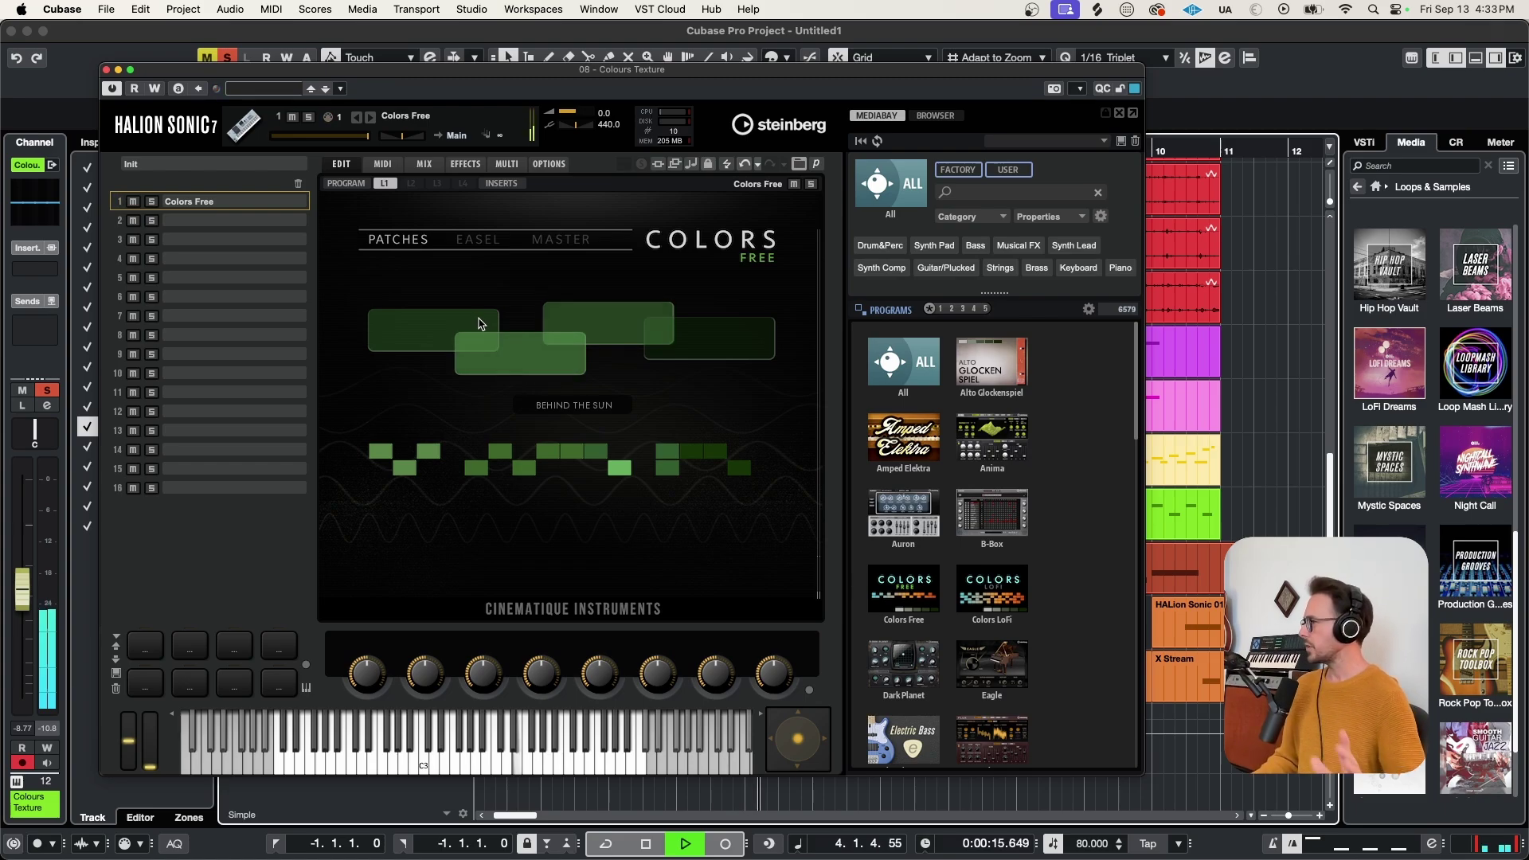
key(space)
key(super+w)
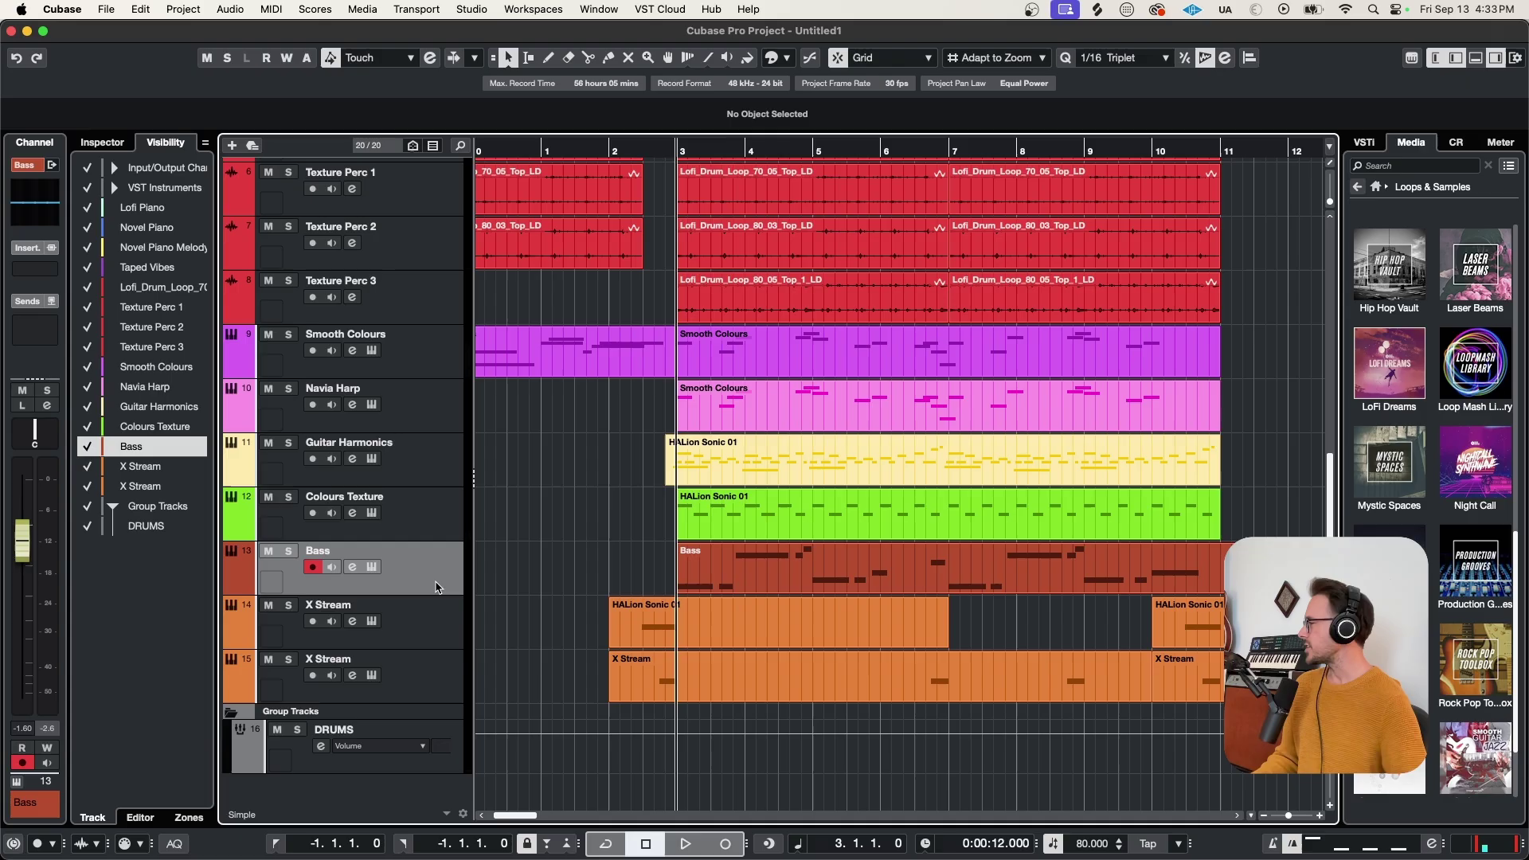
Step: Audition the Bass track alone, then turn its solo off
click(289, 552)
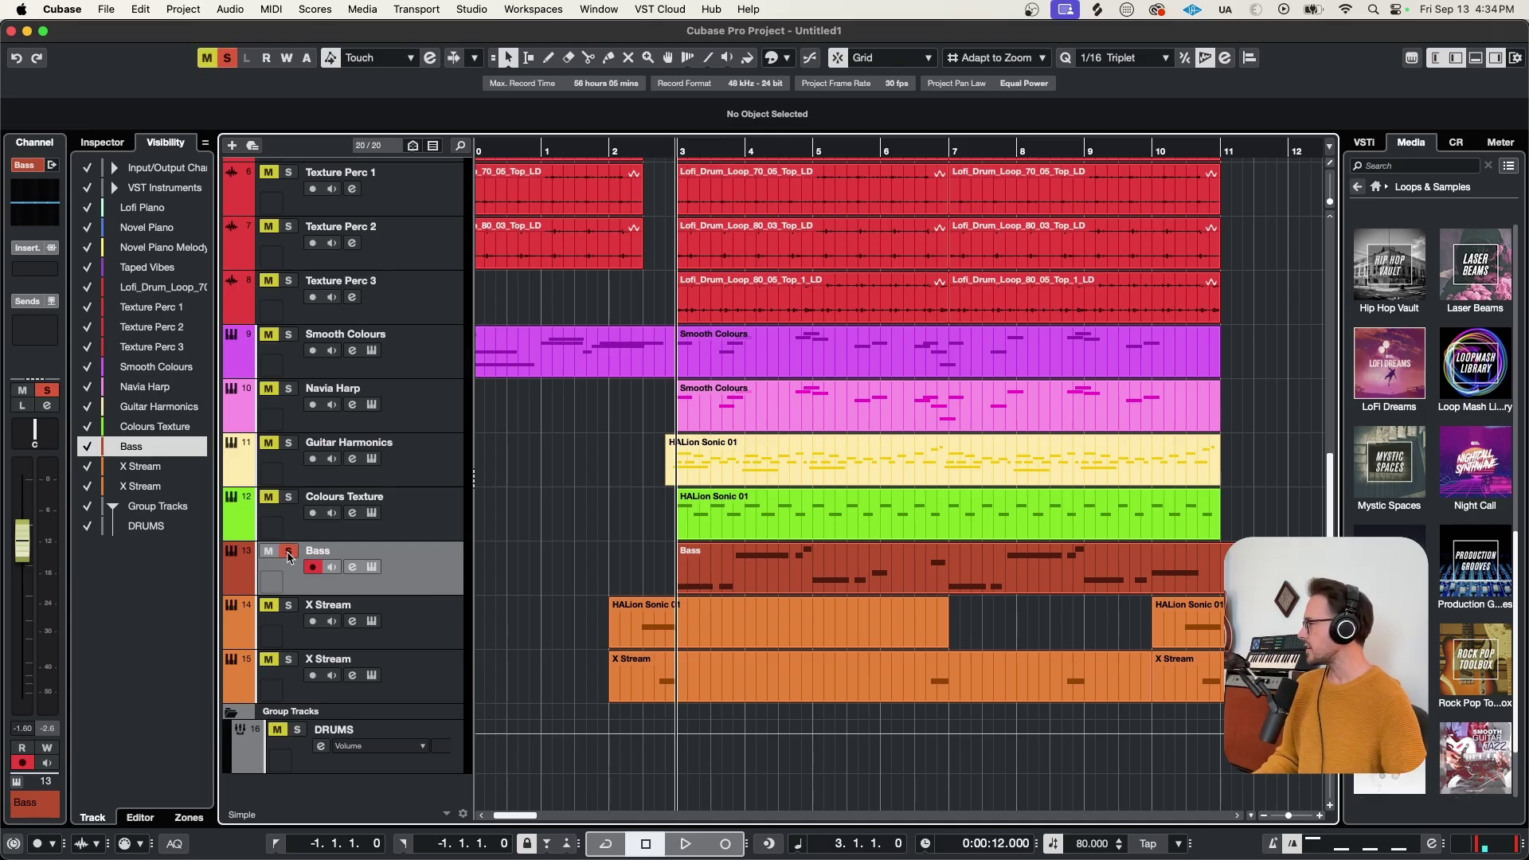
key(space)
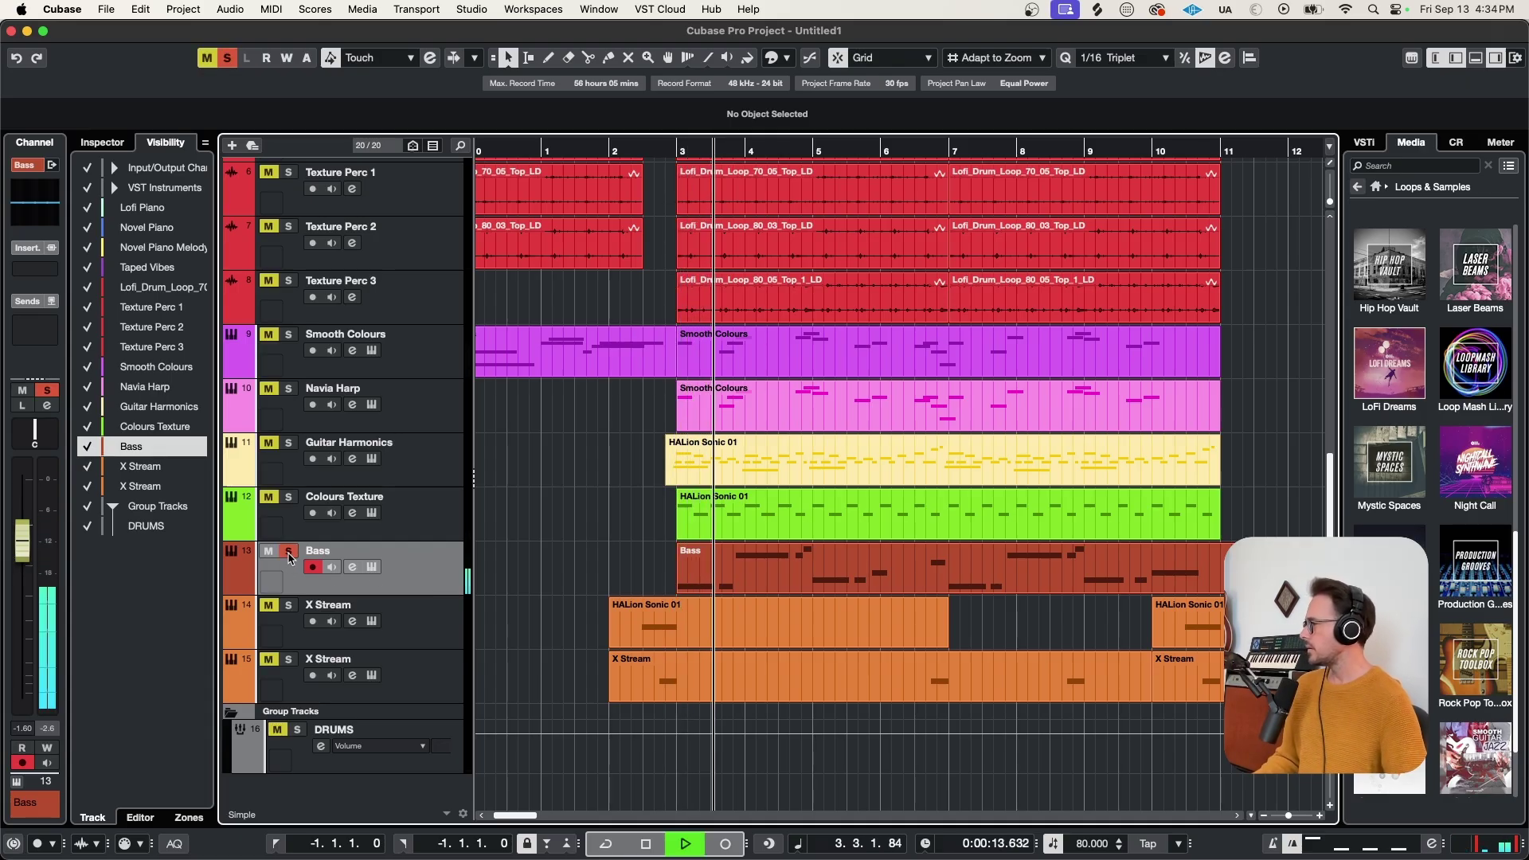
key(space)
key(s)
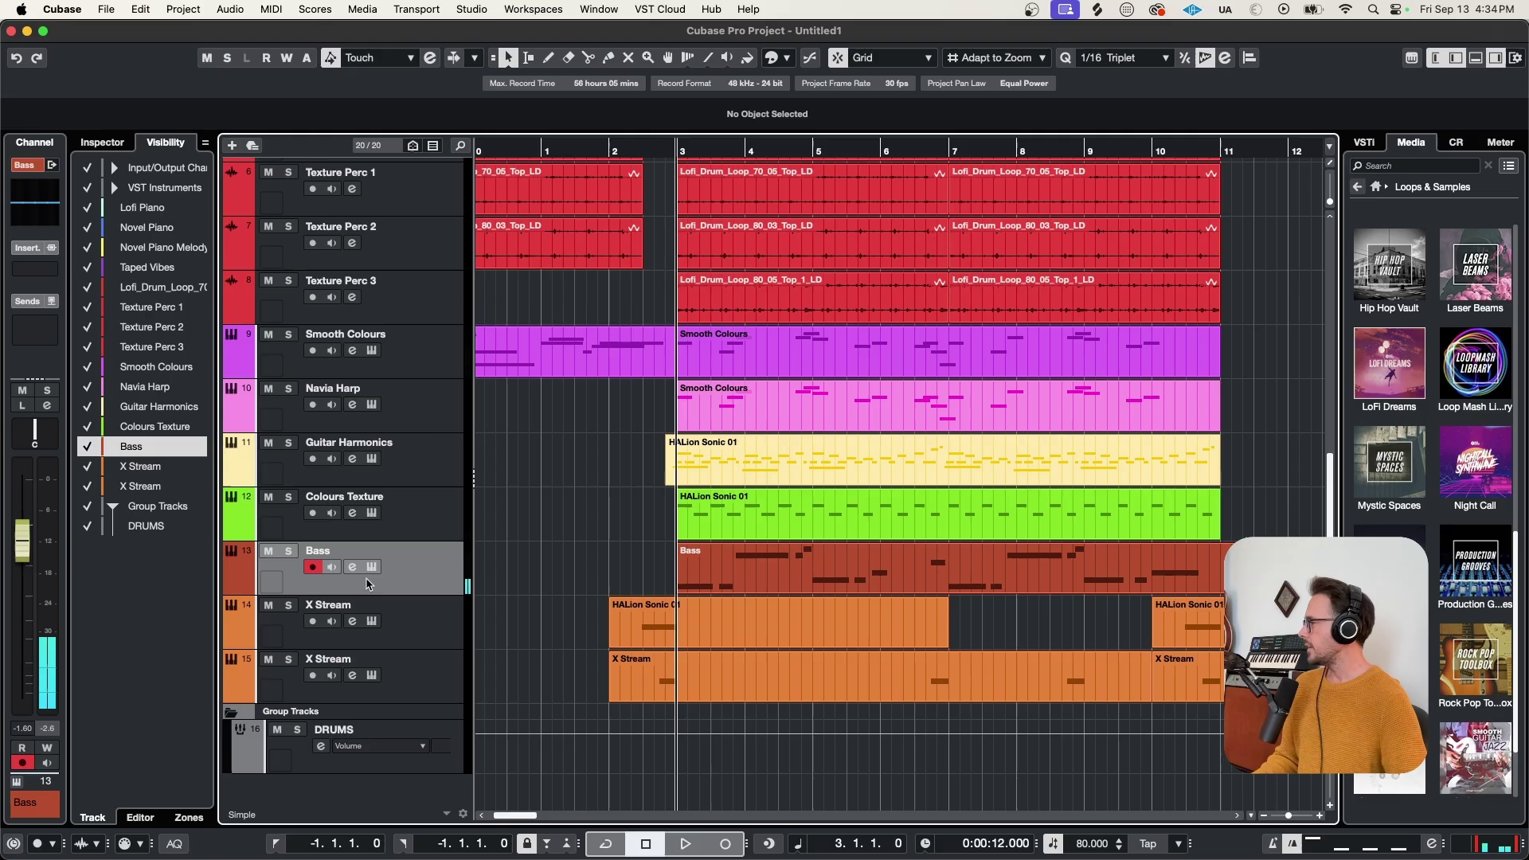
Step: Select both X Stream tracks, inspect their HALion Sonic instrument, then solo and play them
click(432, 632)
shift+click(434, 673)
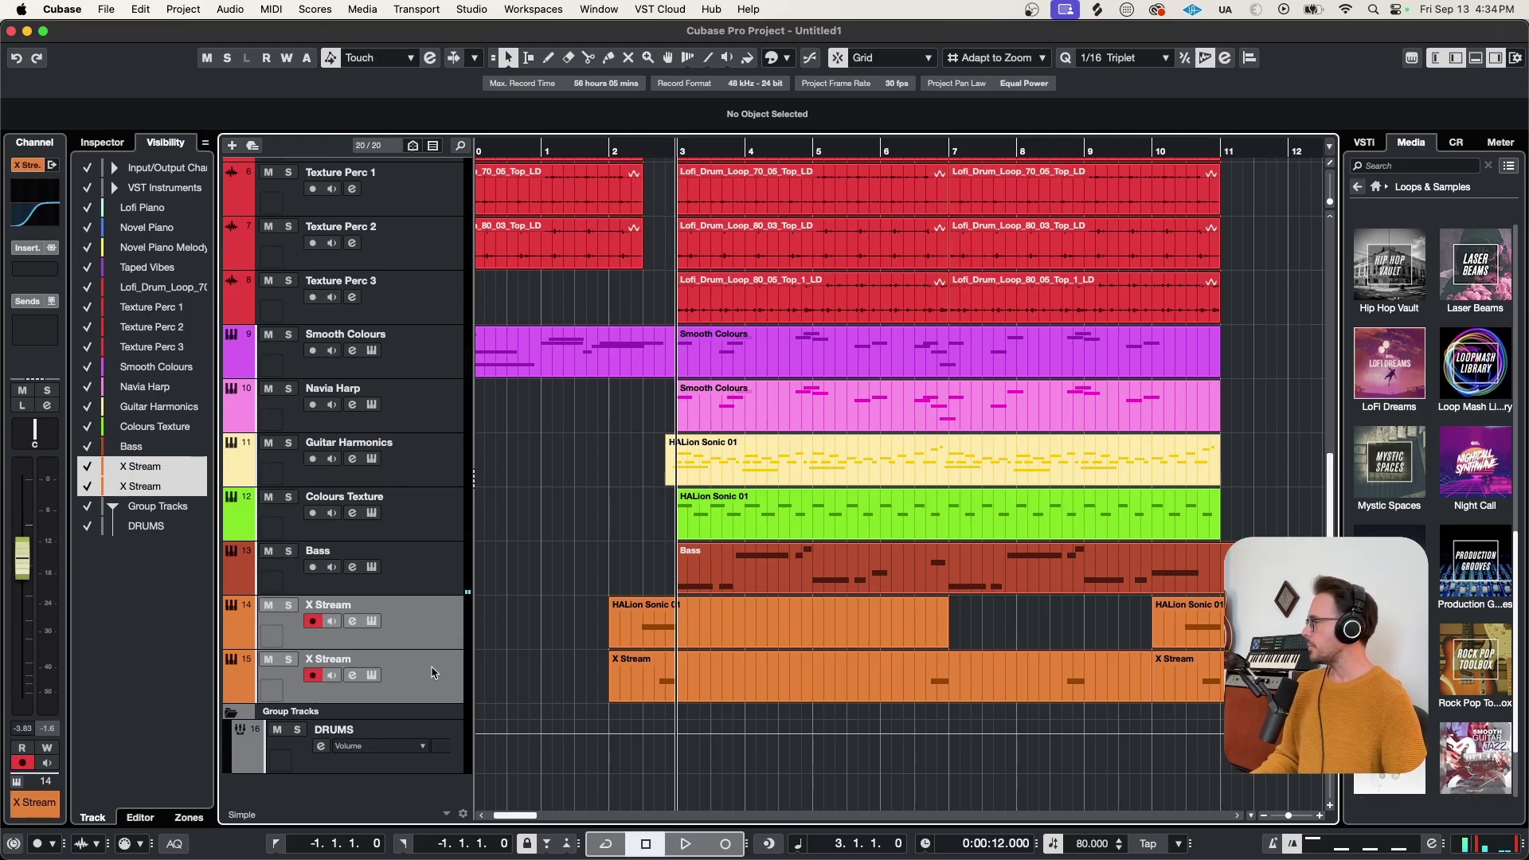
key(b)
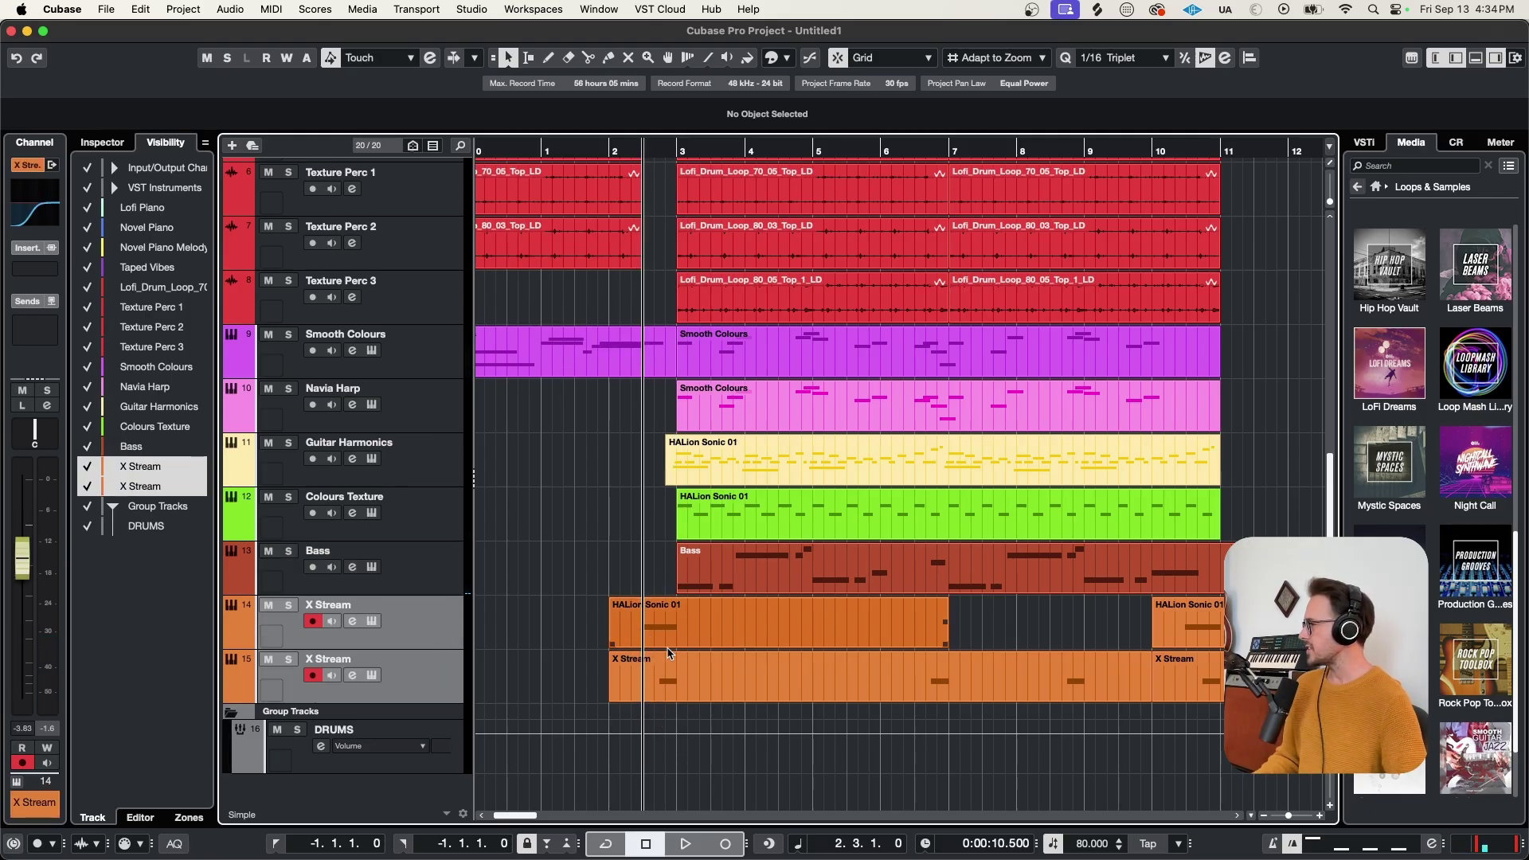
click(352, 621)
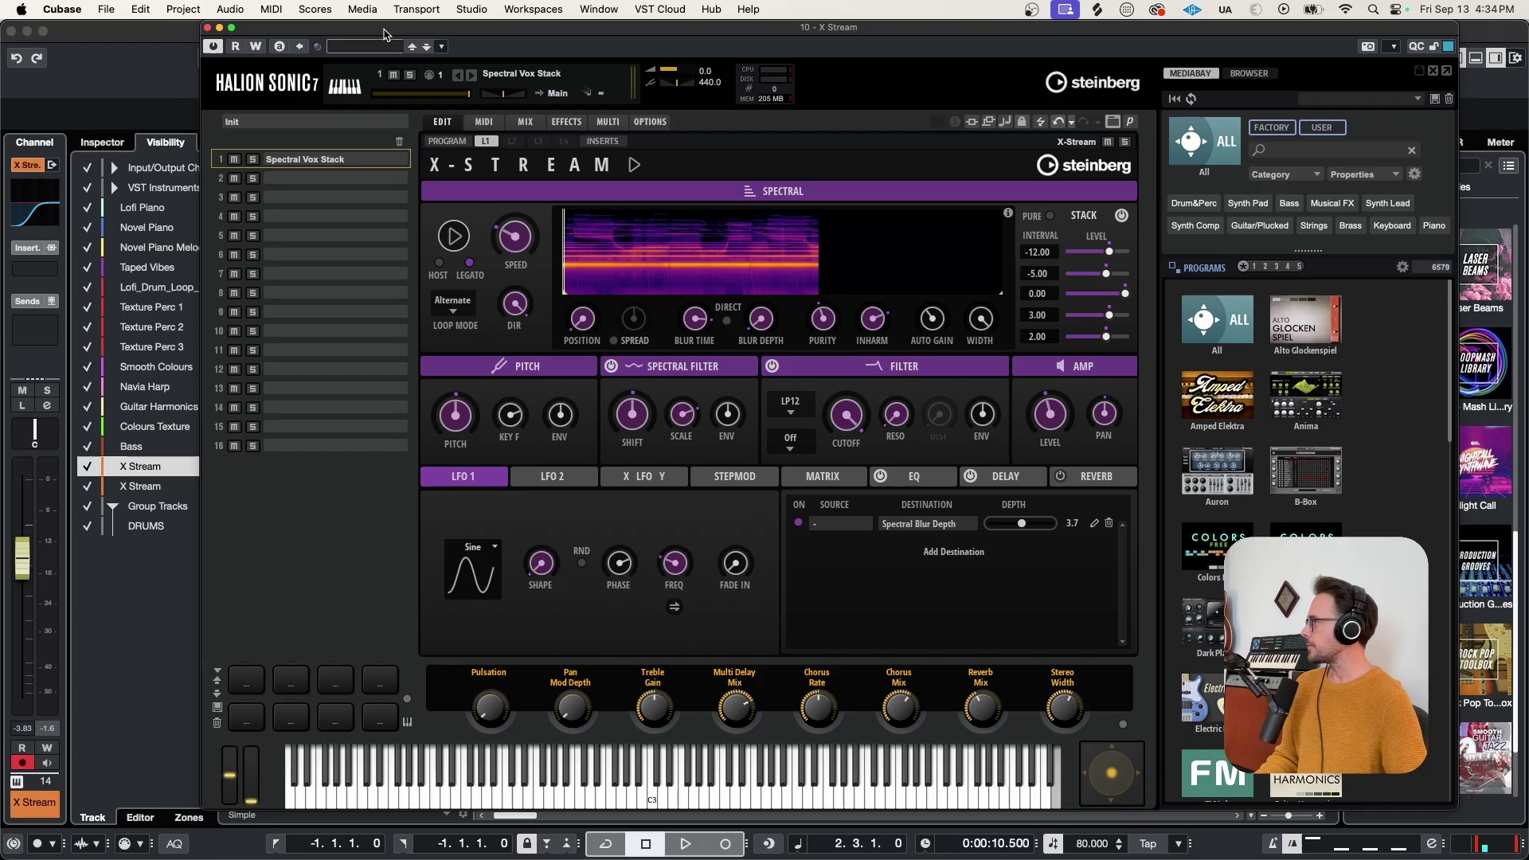
drag(384, 34, 183, 32)
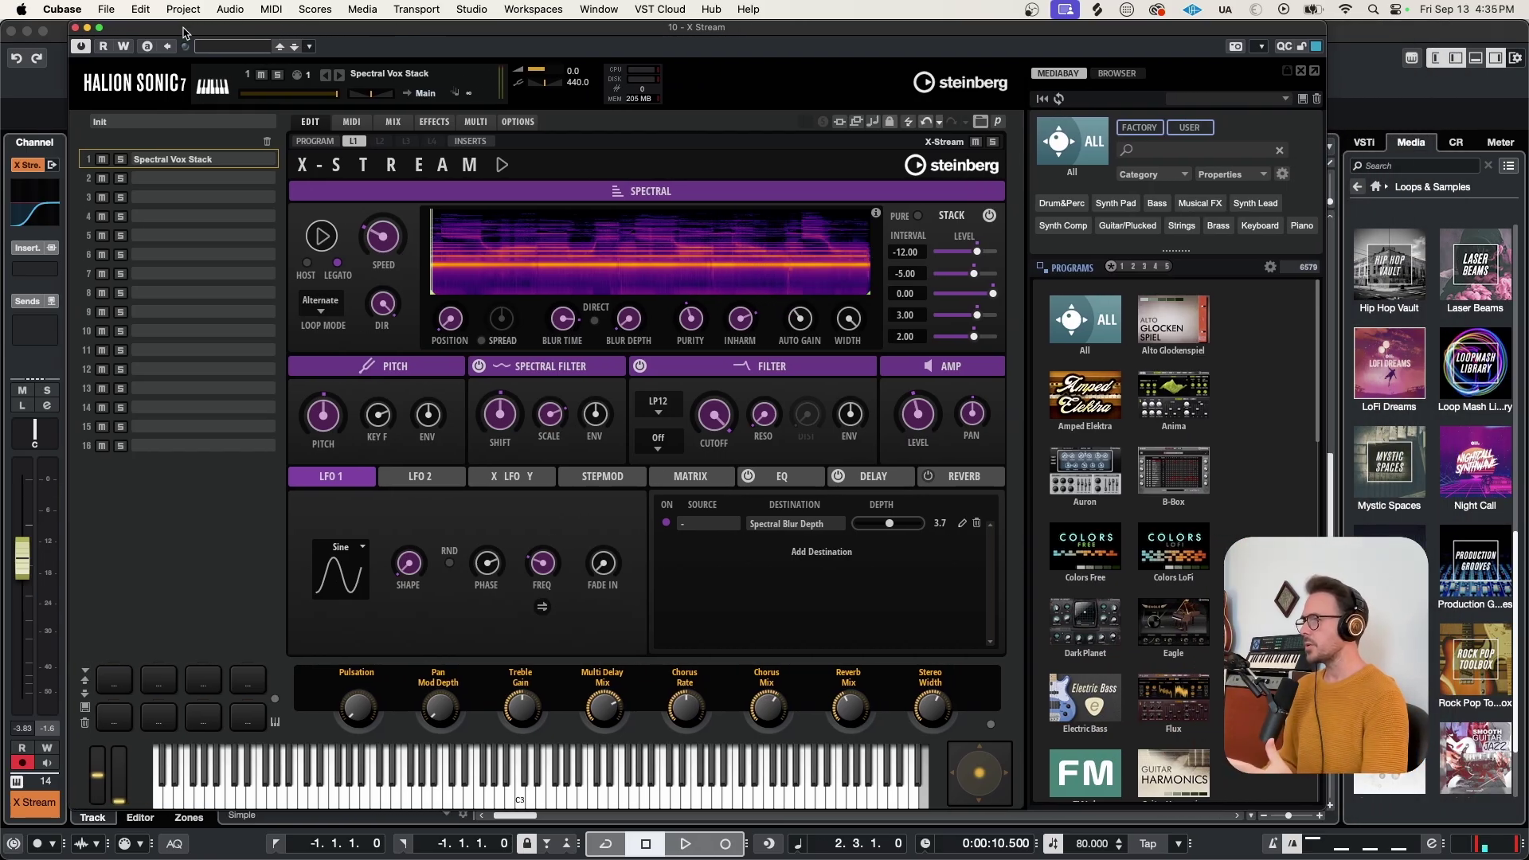
click(76, 28)
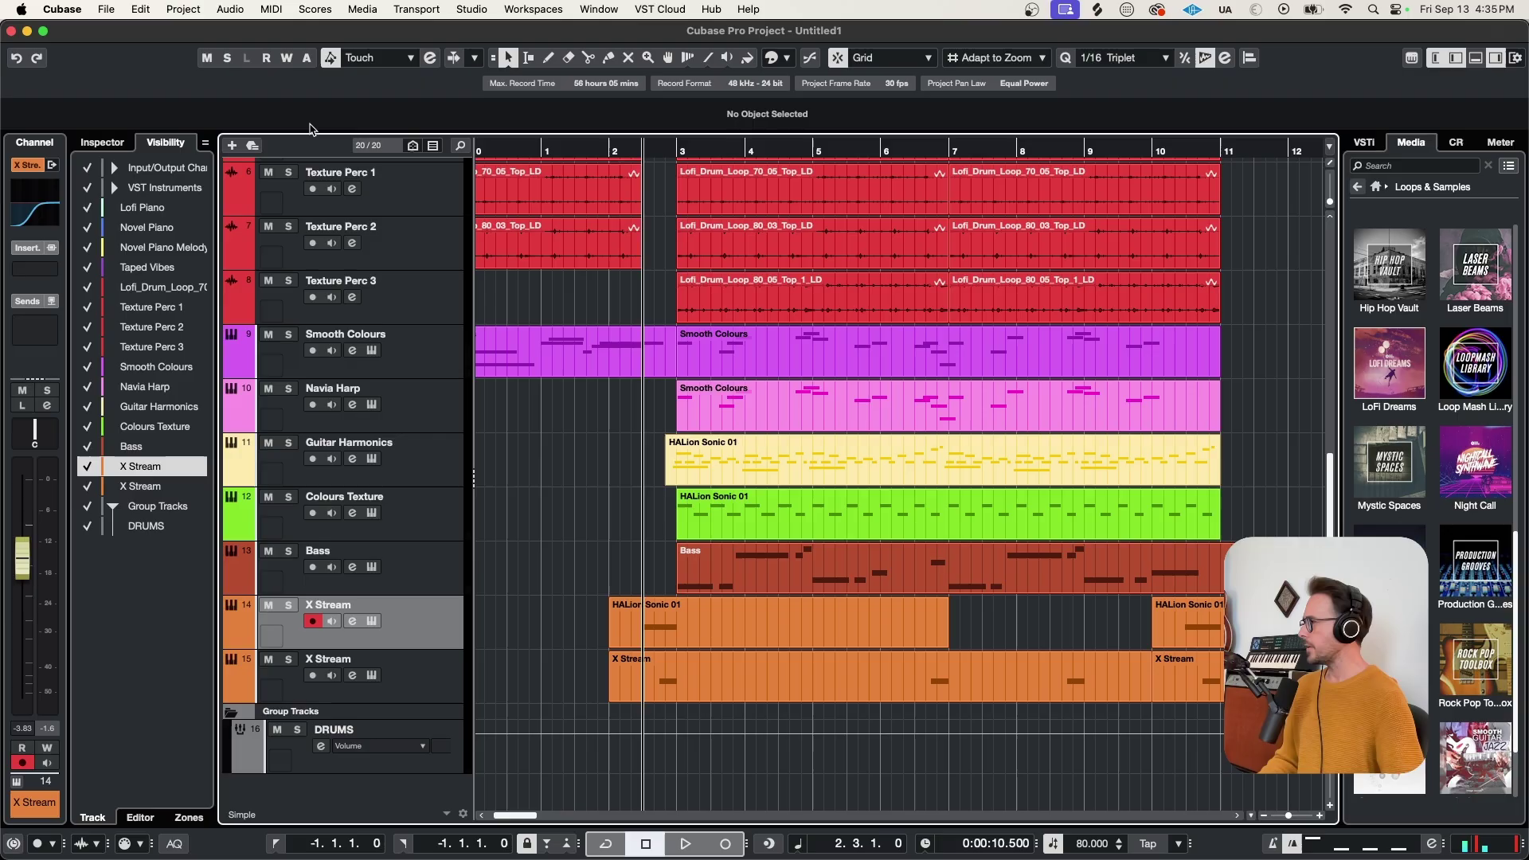
shift+click(437, 673)
click(289, 606)
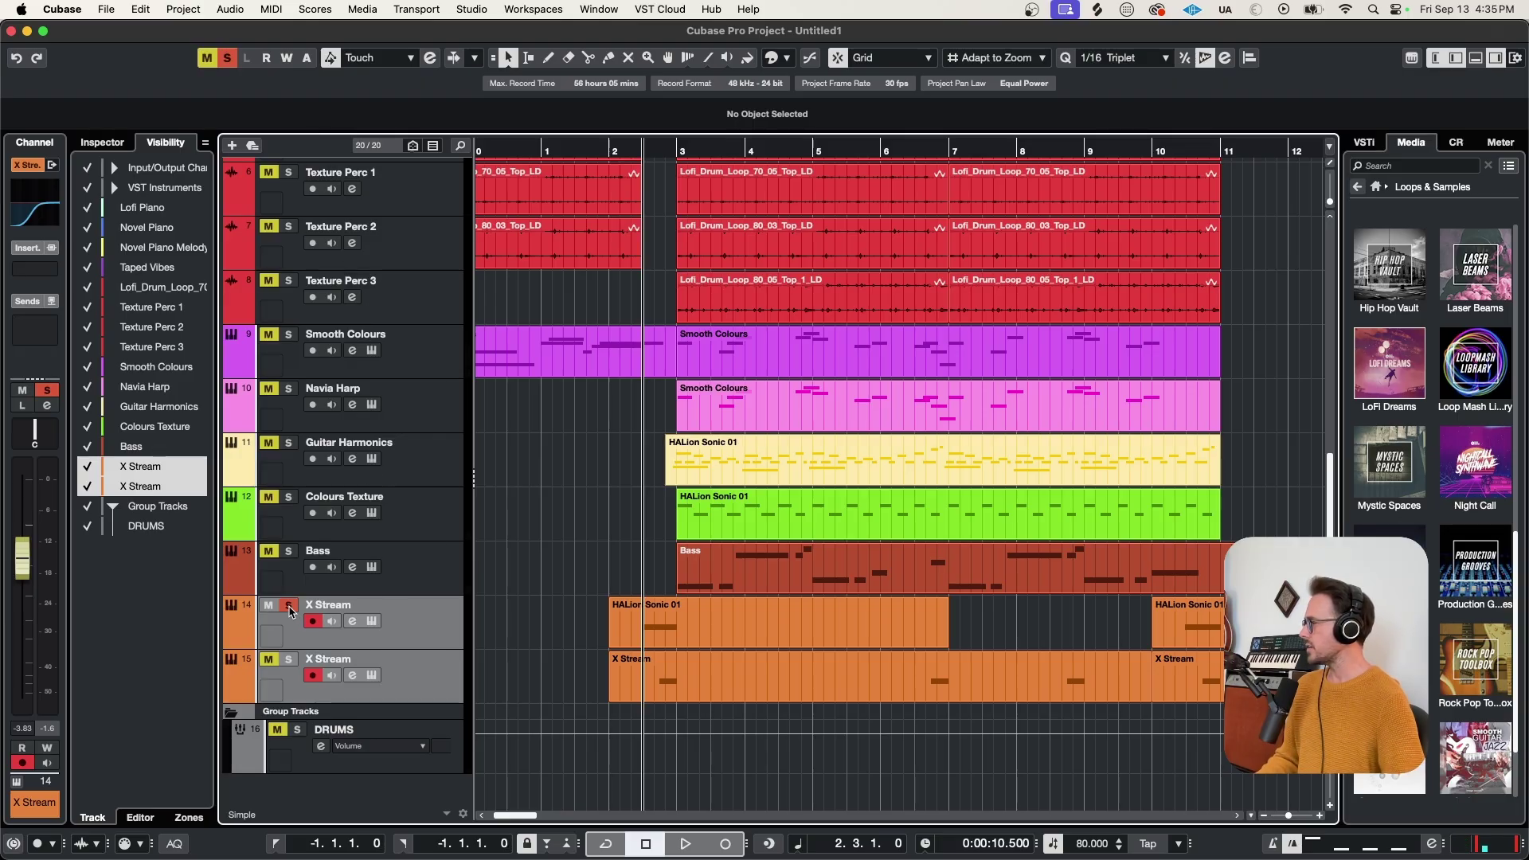
key(space)
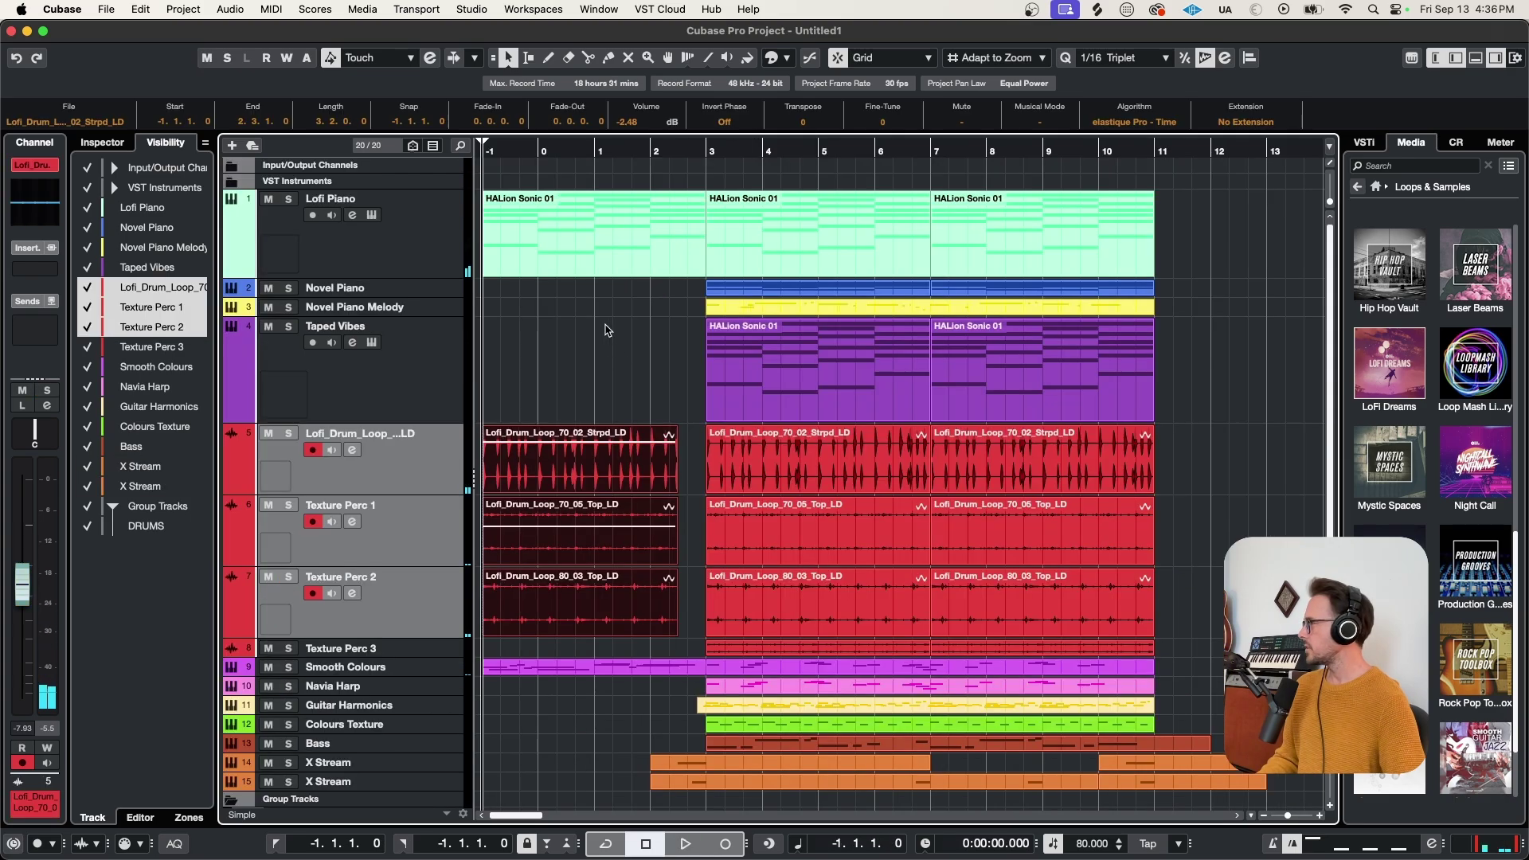
Step: Zoom in slightly and make the Smooth Colours track taller
scroll(659, 353, down, 1)
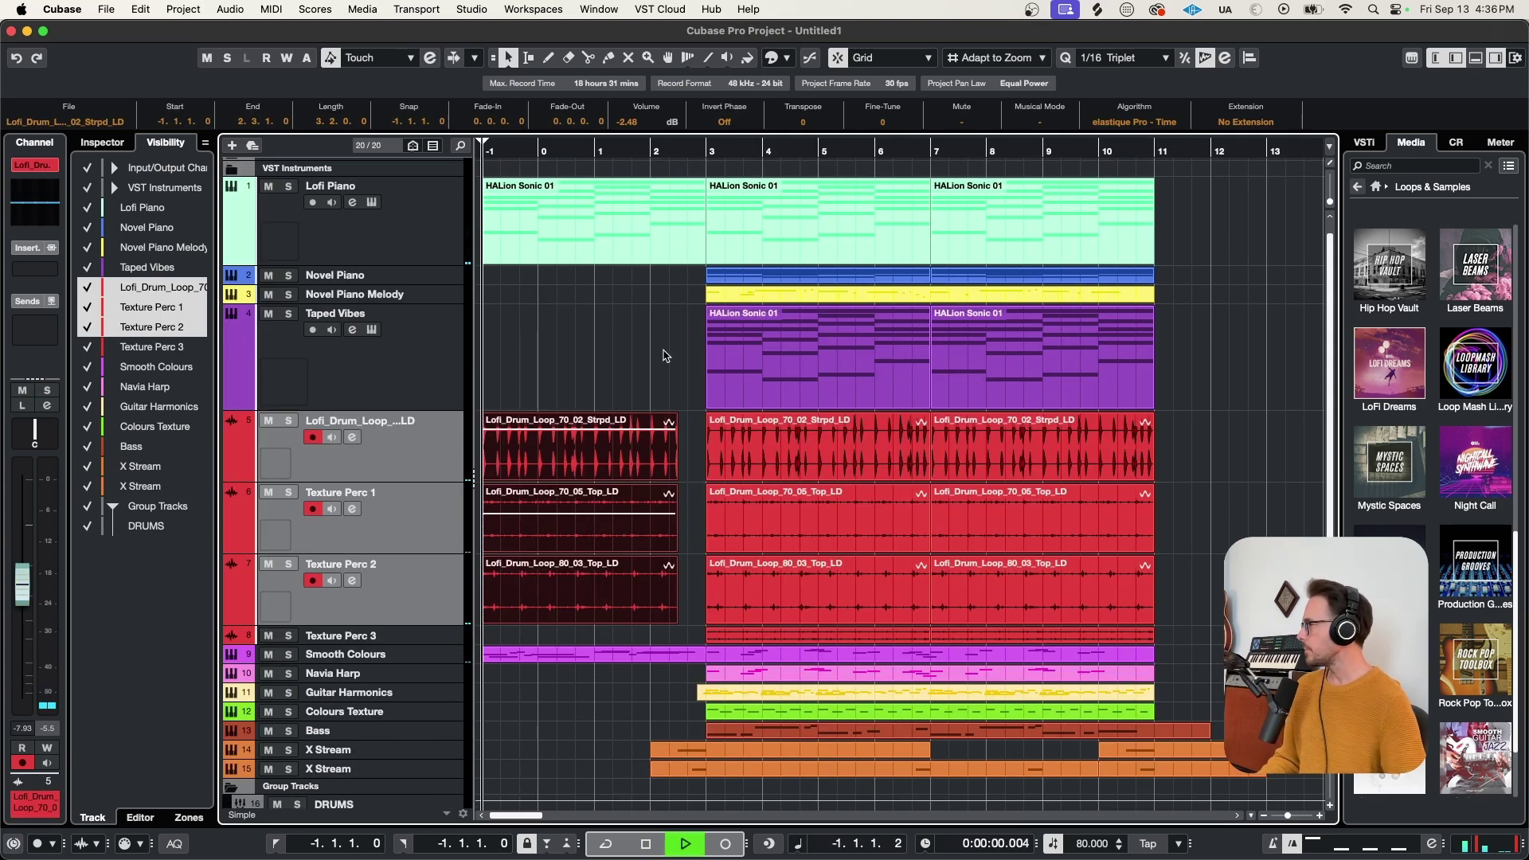
key(h)
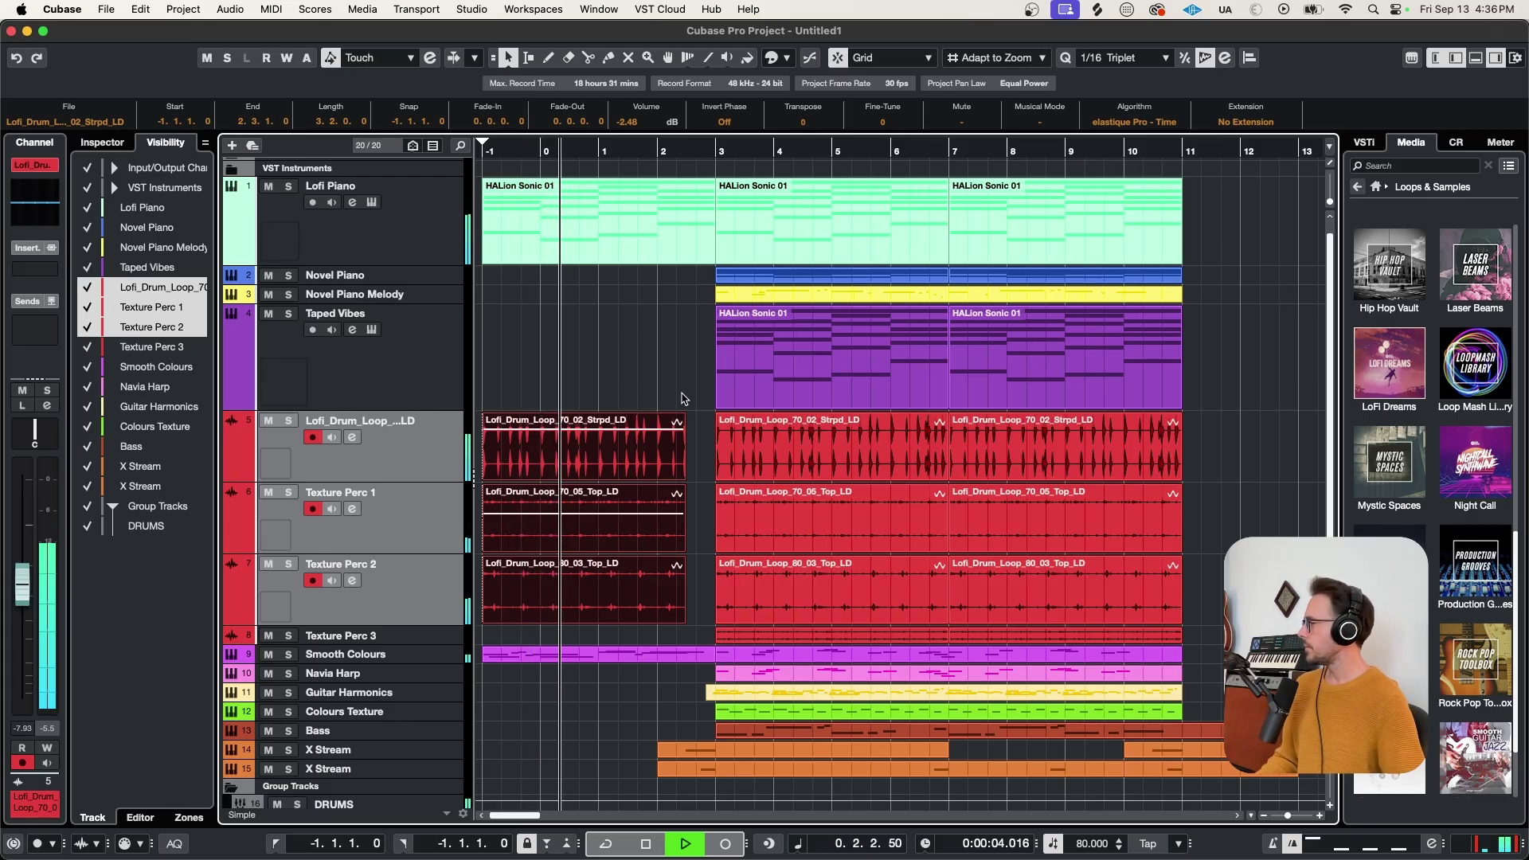
click(435, 661)
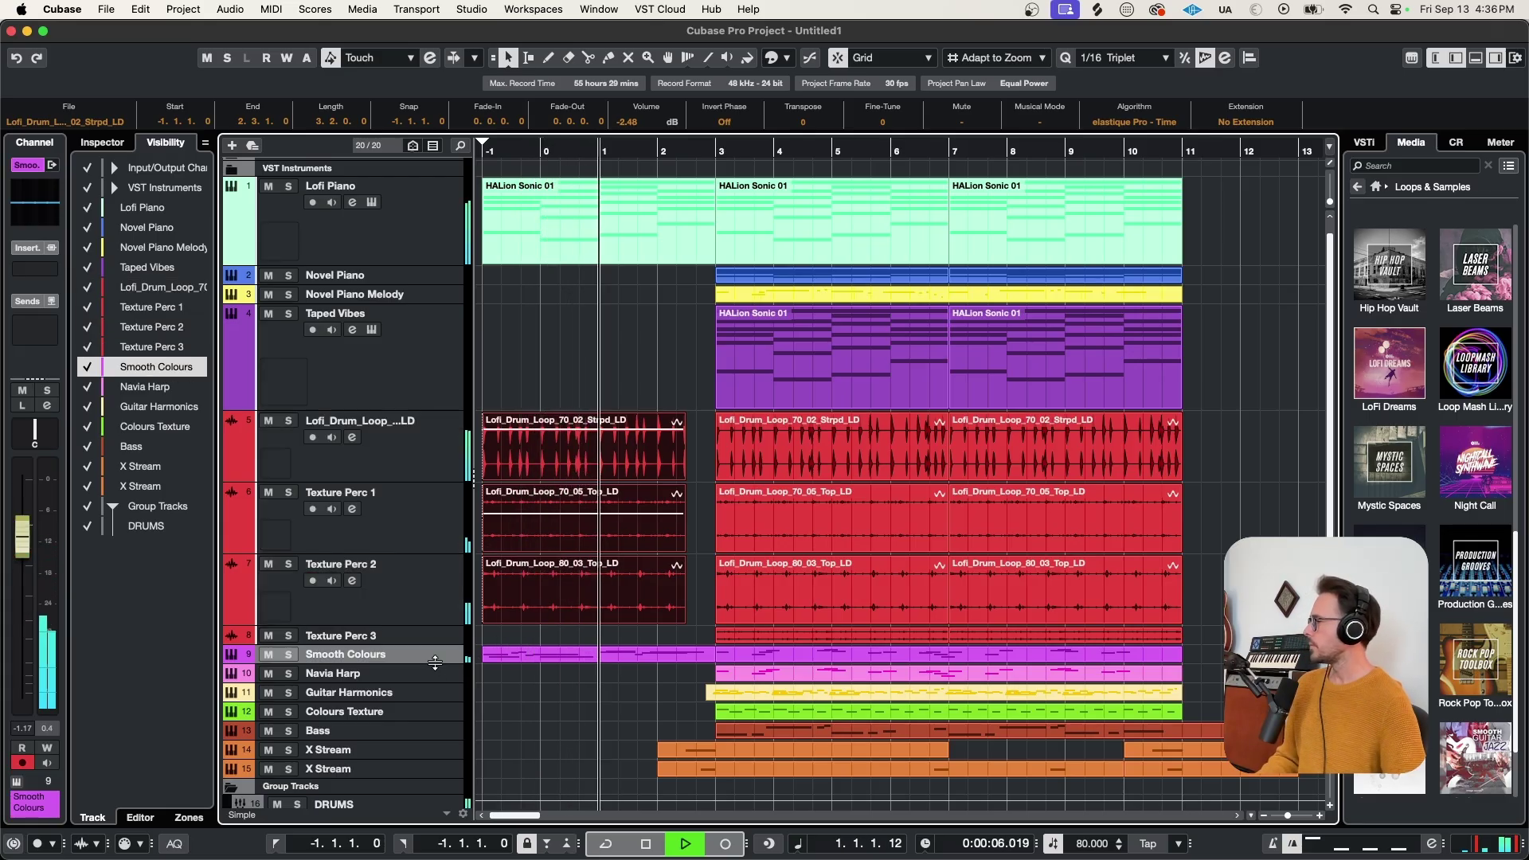
drag(435, 662, 441, 710)
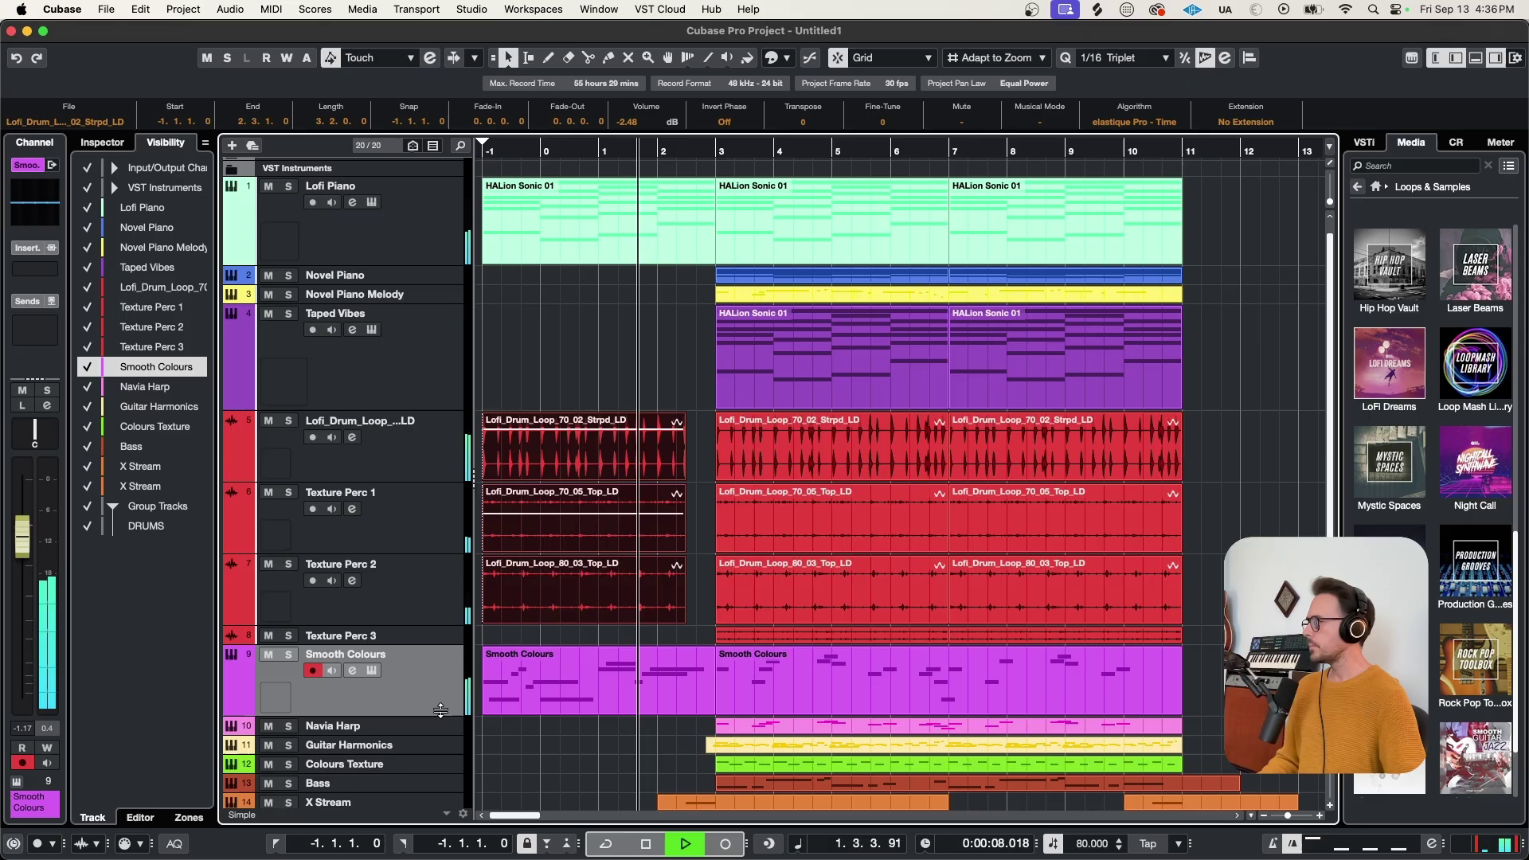
Step: Zoom in horizontally and scroll the arrangement to follow playback to bar 10
key(h)
key(h)
scroll(610, 690, down, 3)
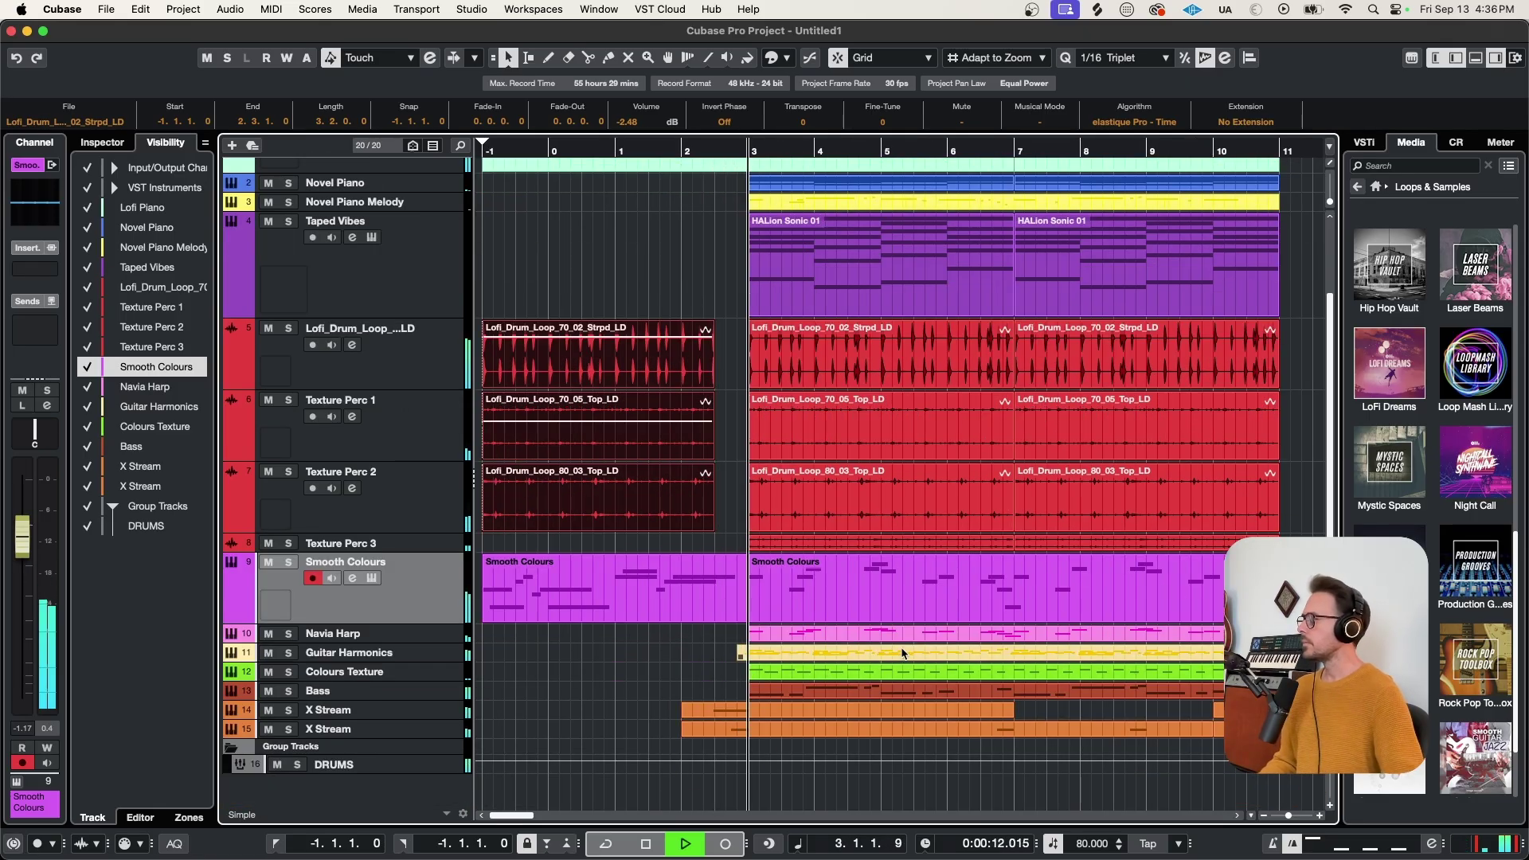
scroll(902, 653, up, 3)
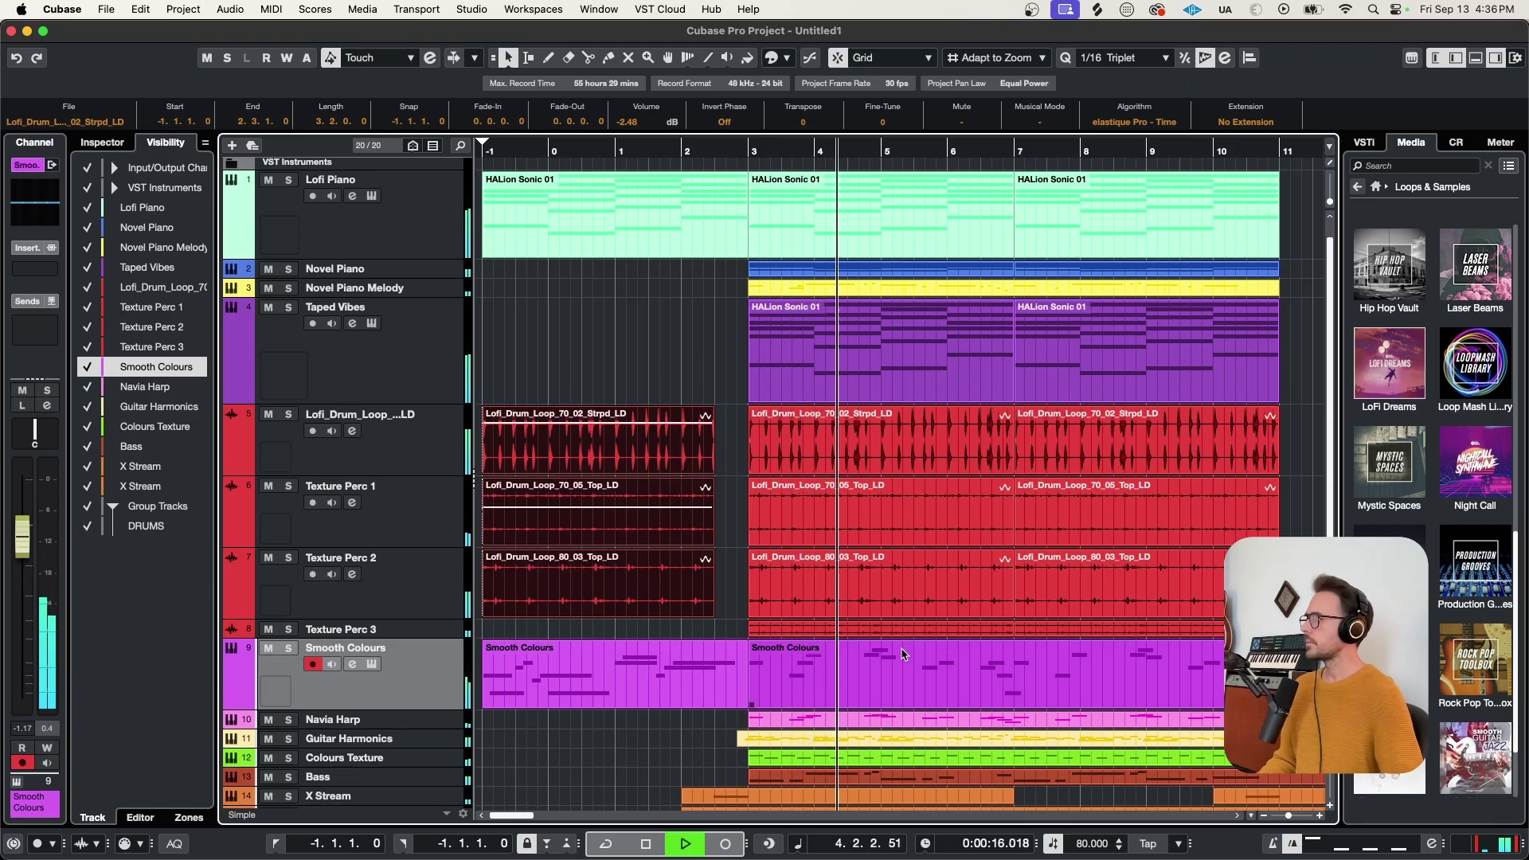
scroll(915, 649, right, 2)
scroll(928, 647, down, 1)
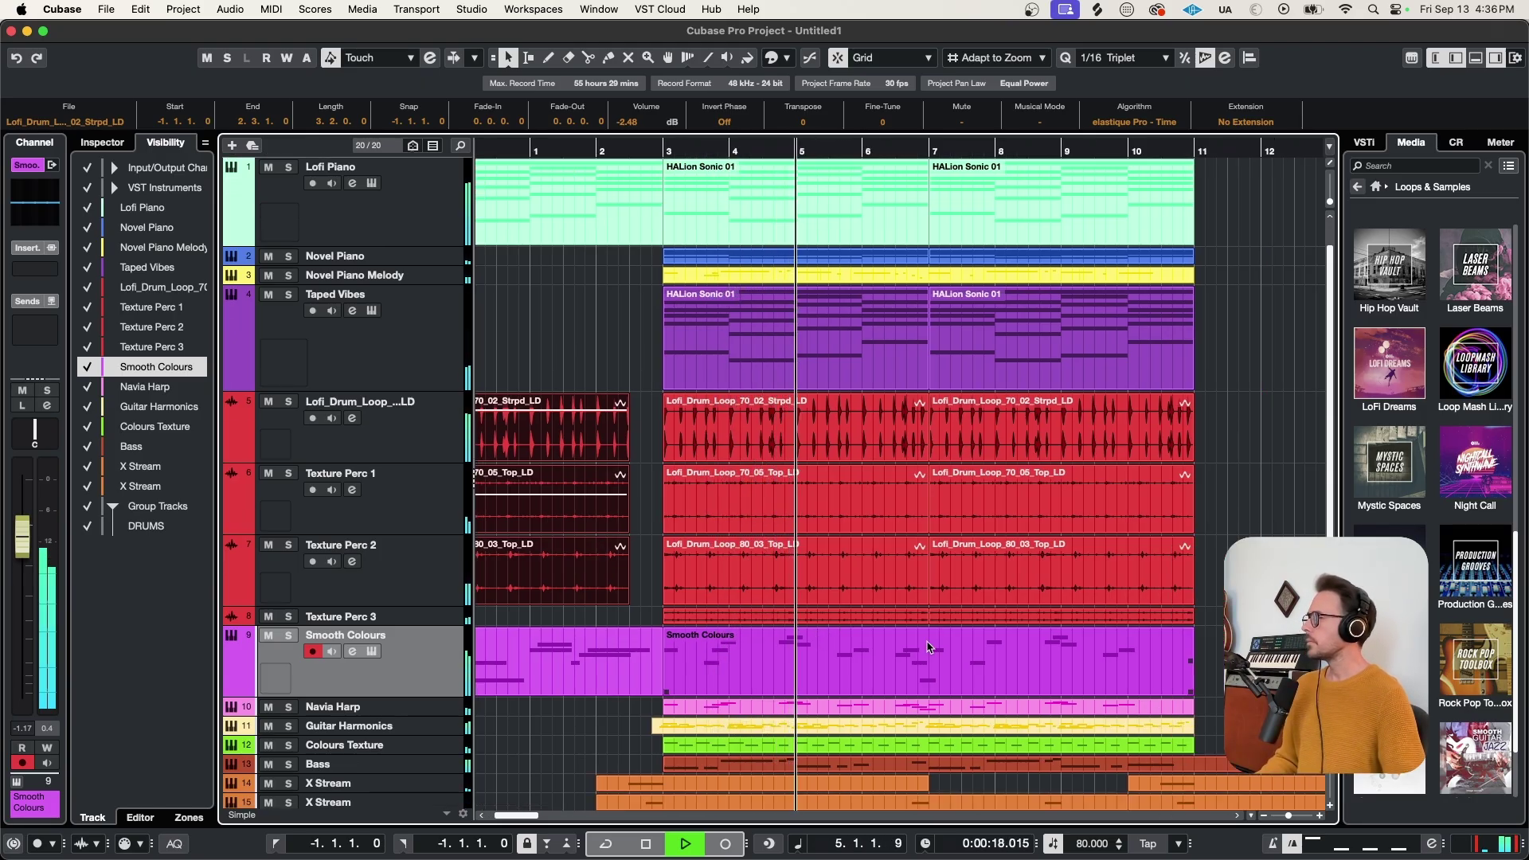
scroll(928, 646, down, 1)
scroll(930, 644, down, 1)
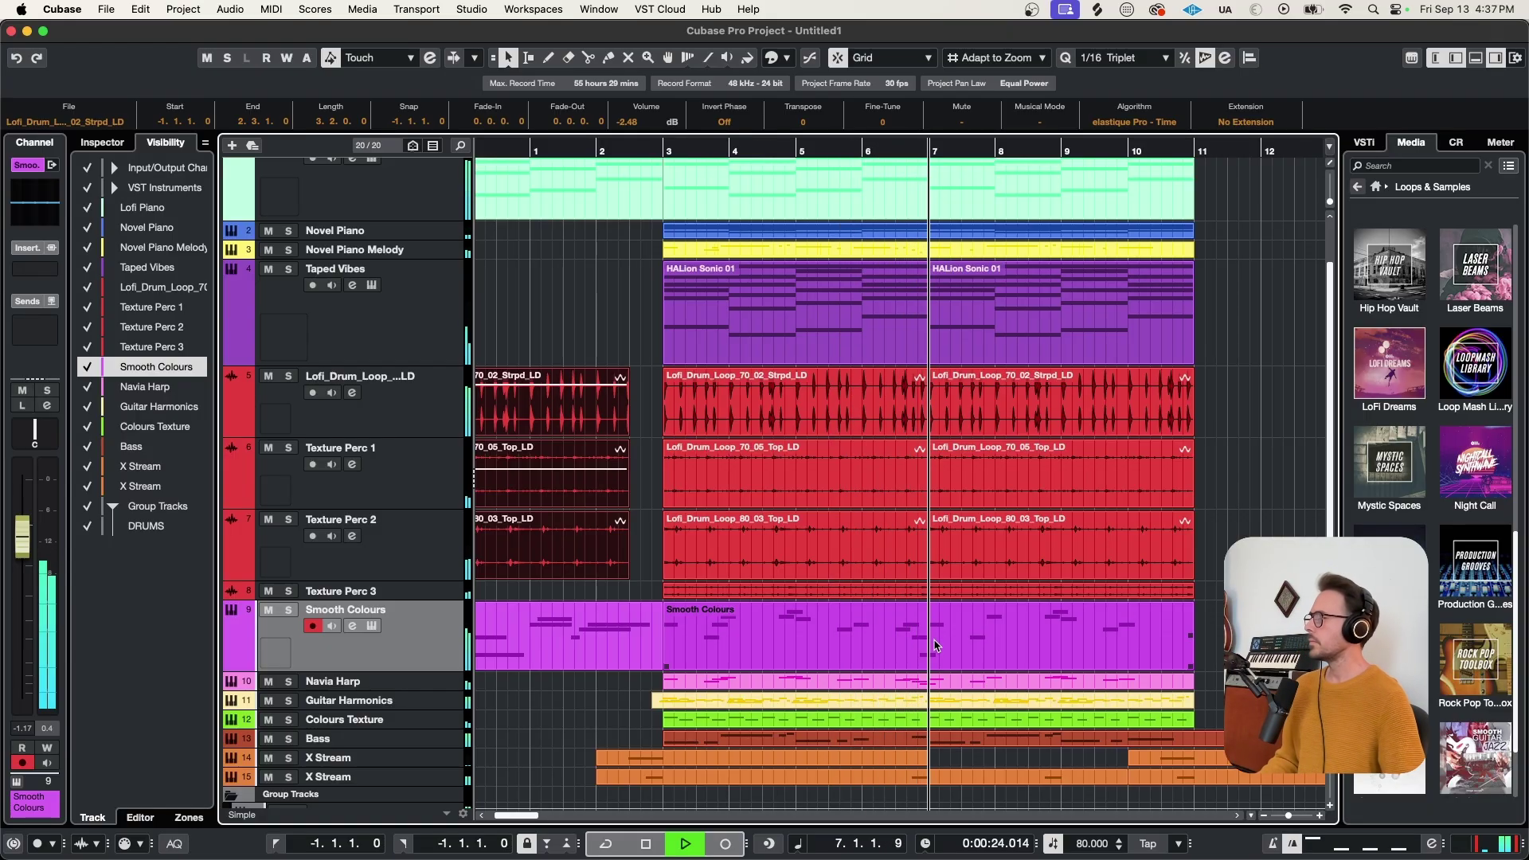
scroll(939, 642, down, 4)
scroll(954, 636, right, 4)
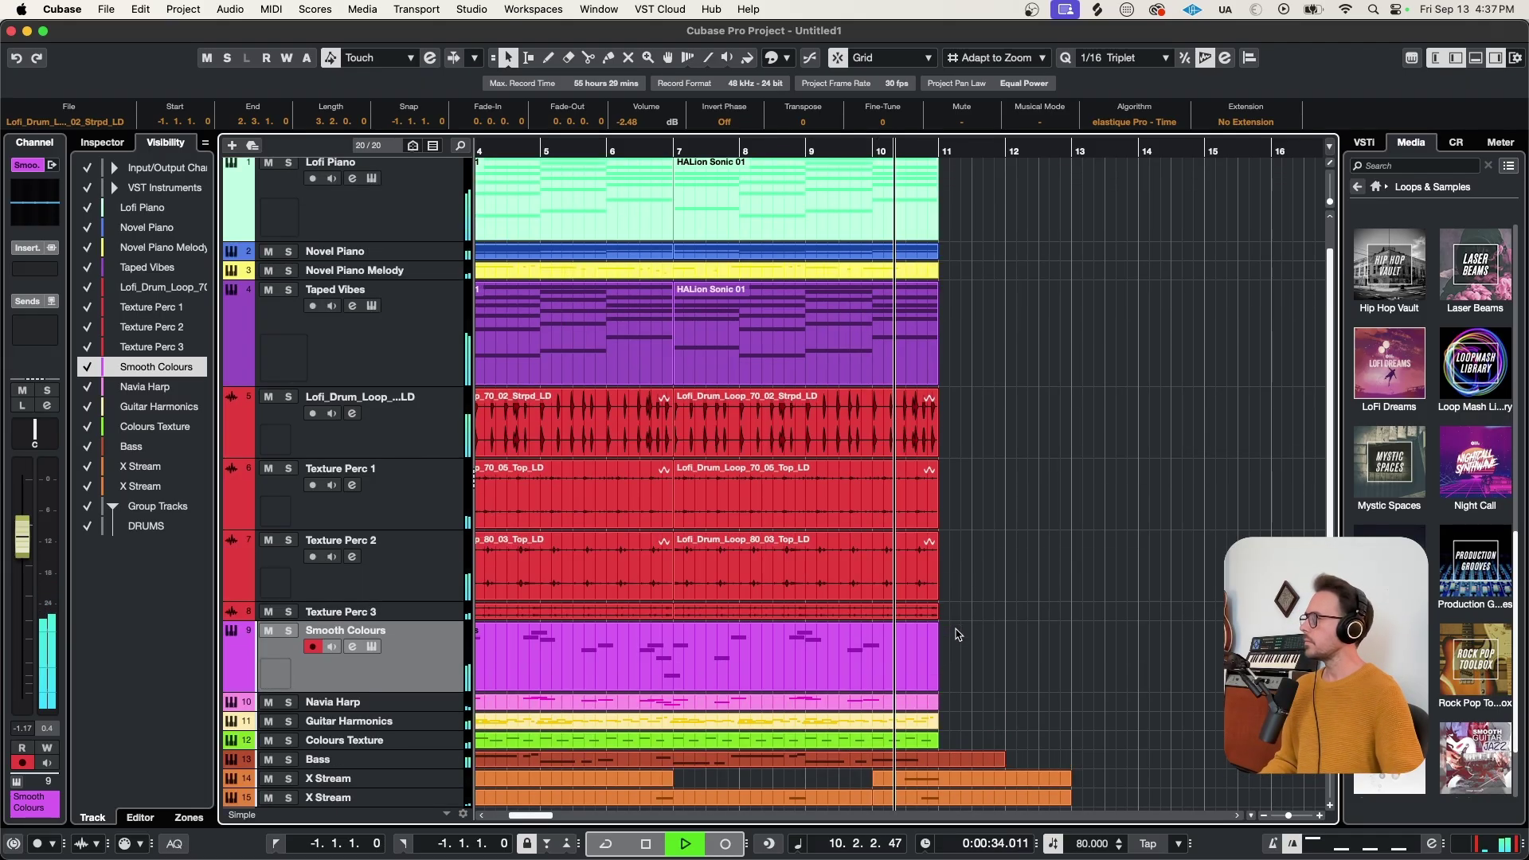
scroll(957, 633, up, 5)
scroll(957, 634, up, 2)
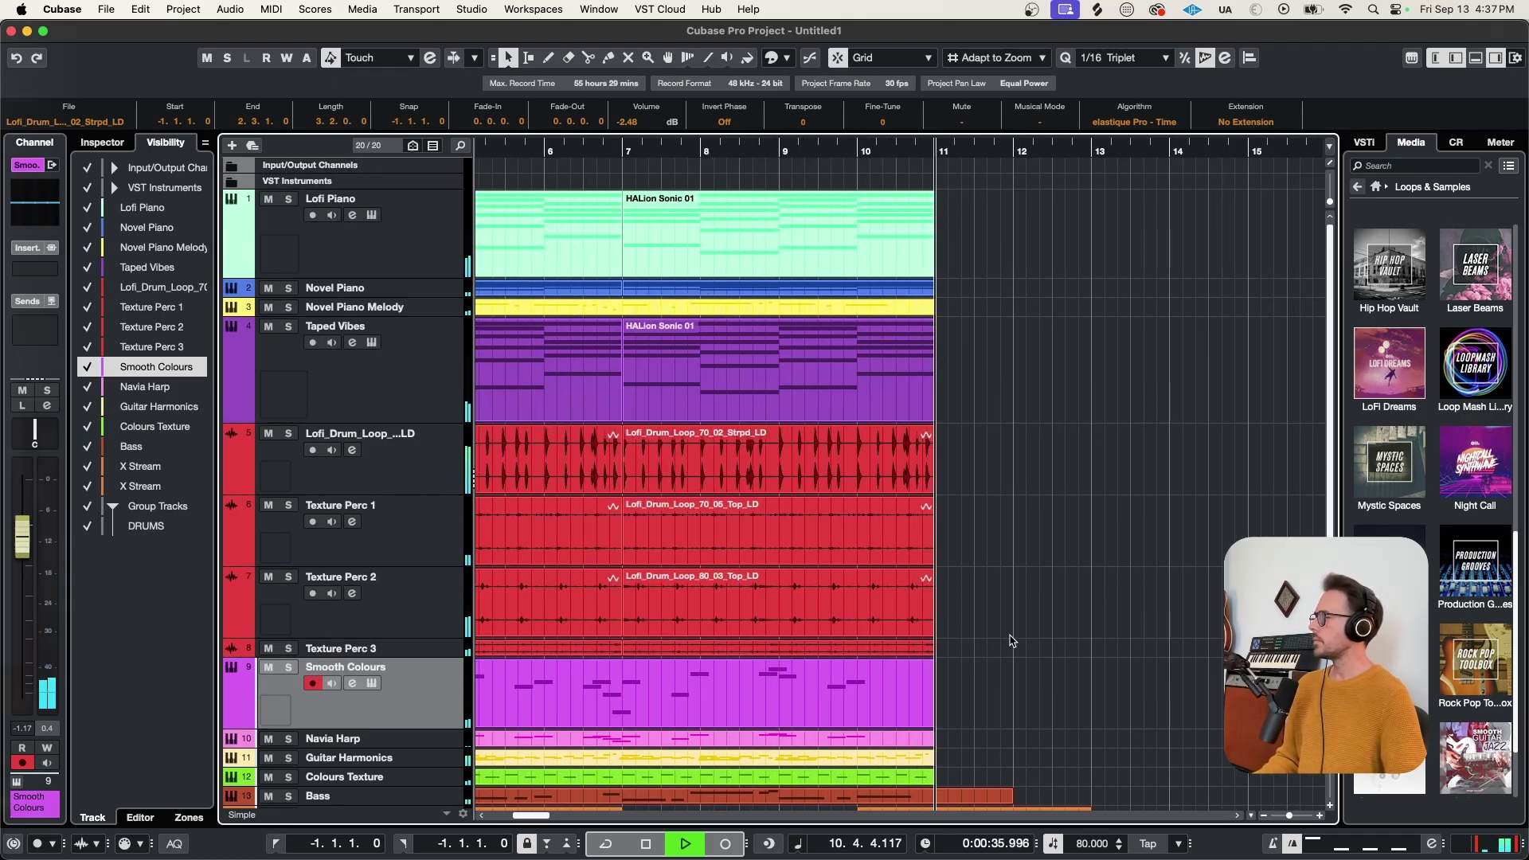